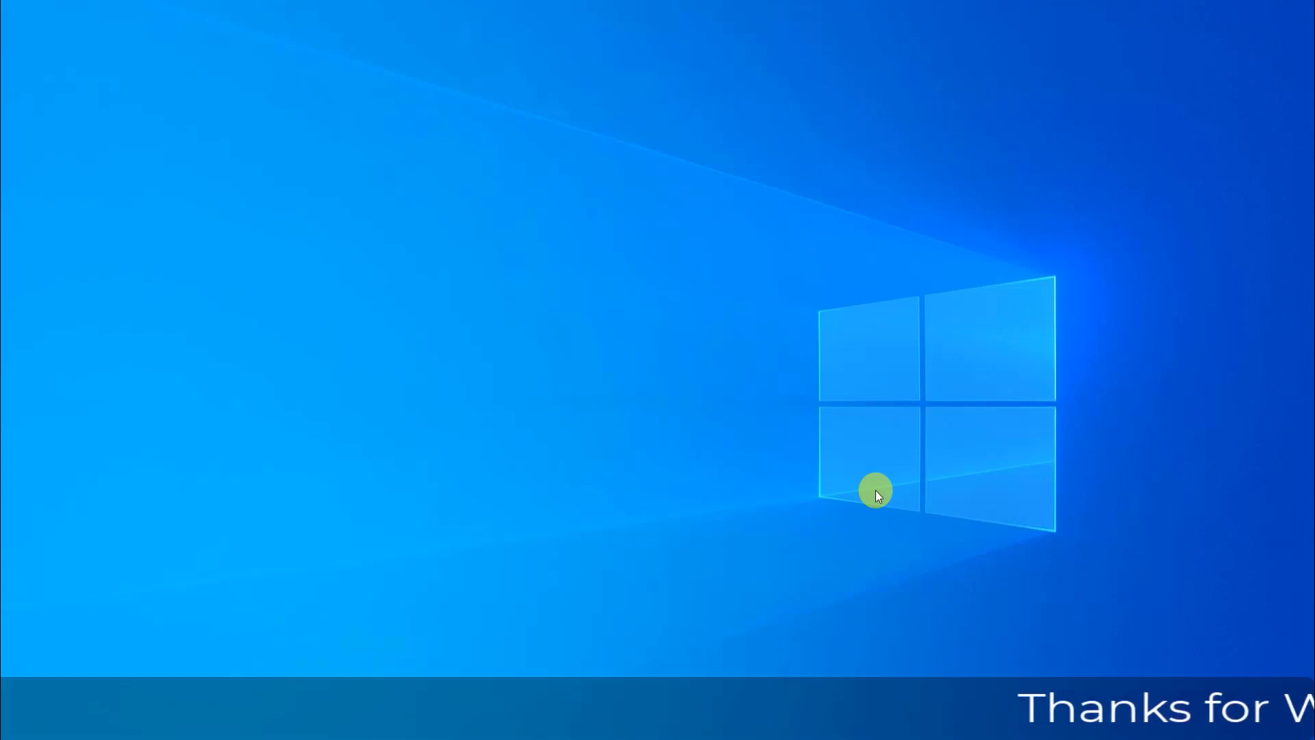
- Launch Excel 2013 and create a blank workbook
{"action": "key", "text": "super"}
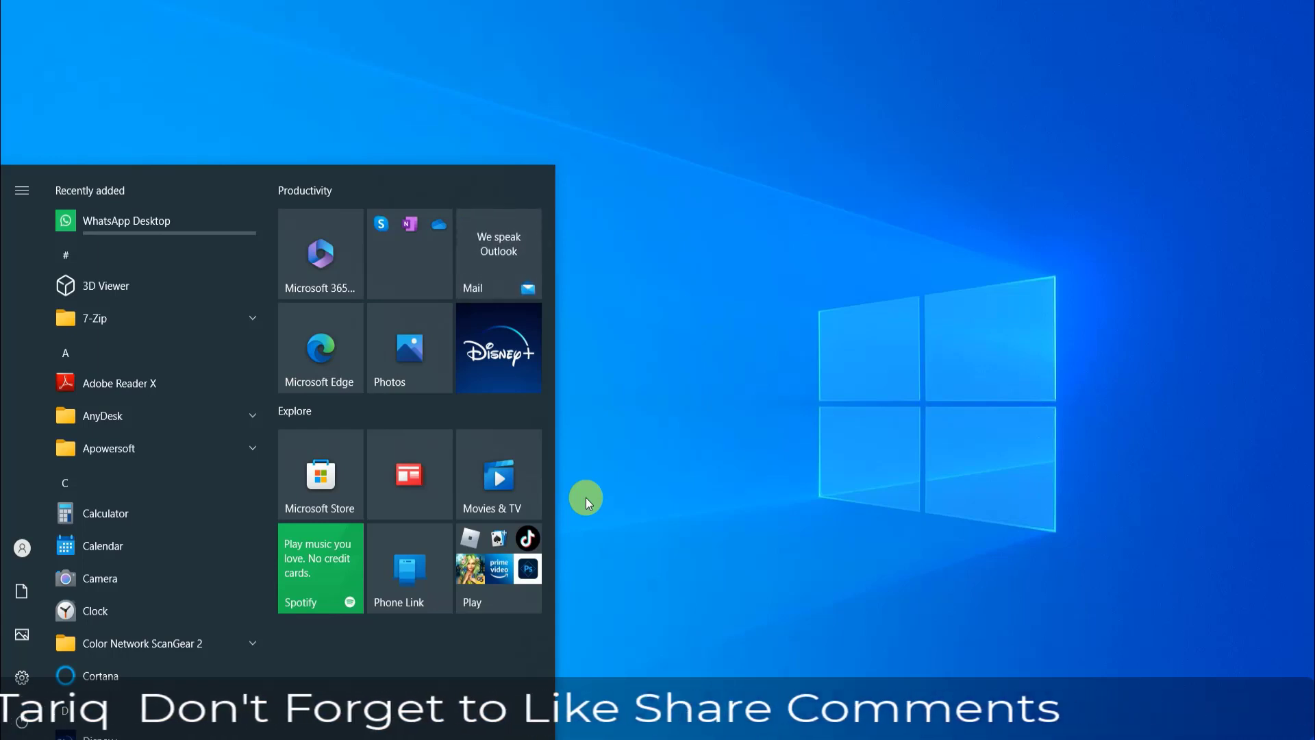
{"action": "type", "text": "exc"}
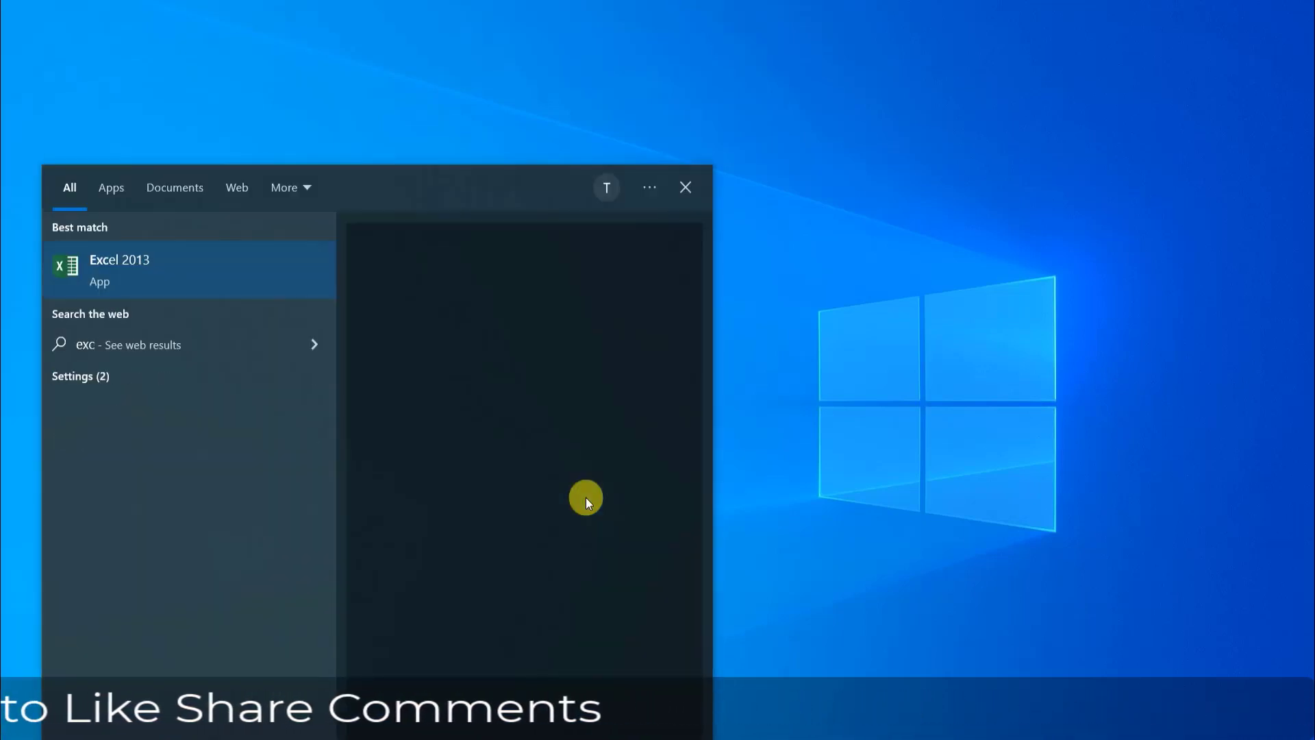
{"action": "type", "text": "el"}
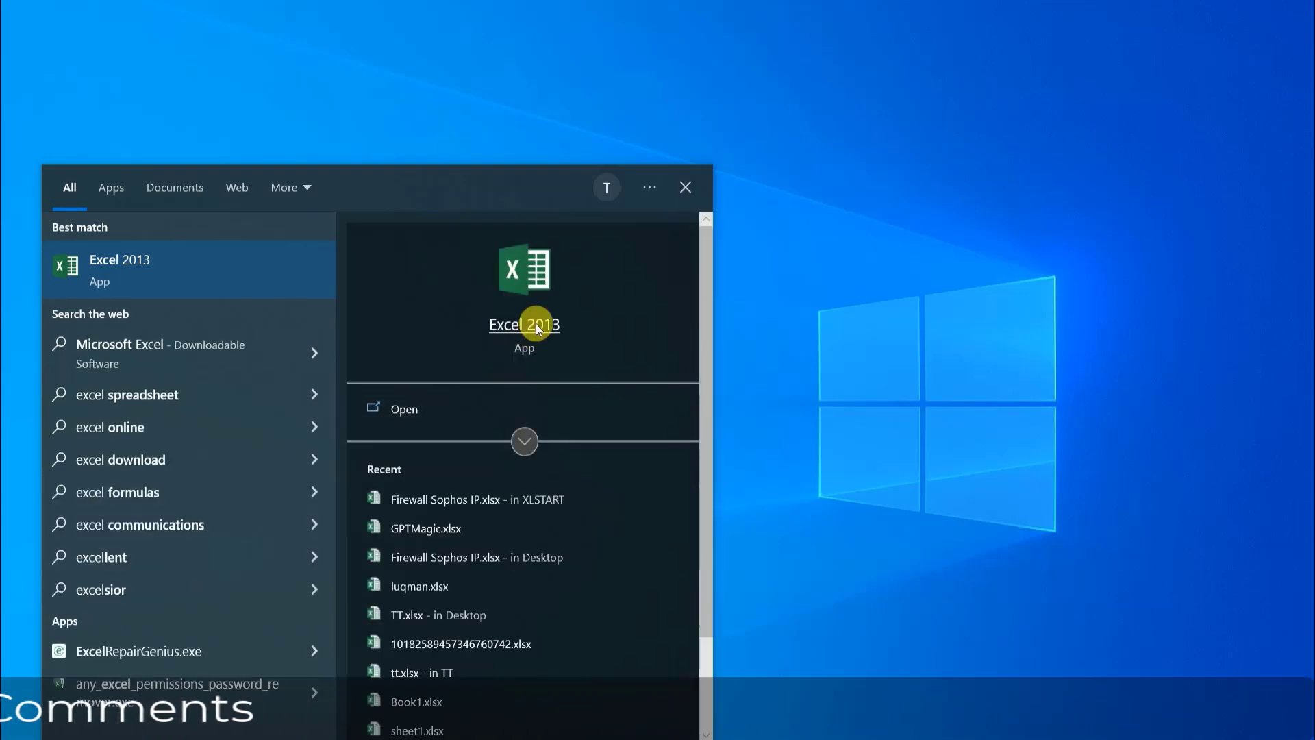
{"action": "left_click", "coordinate": [538, 327]}
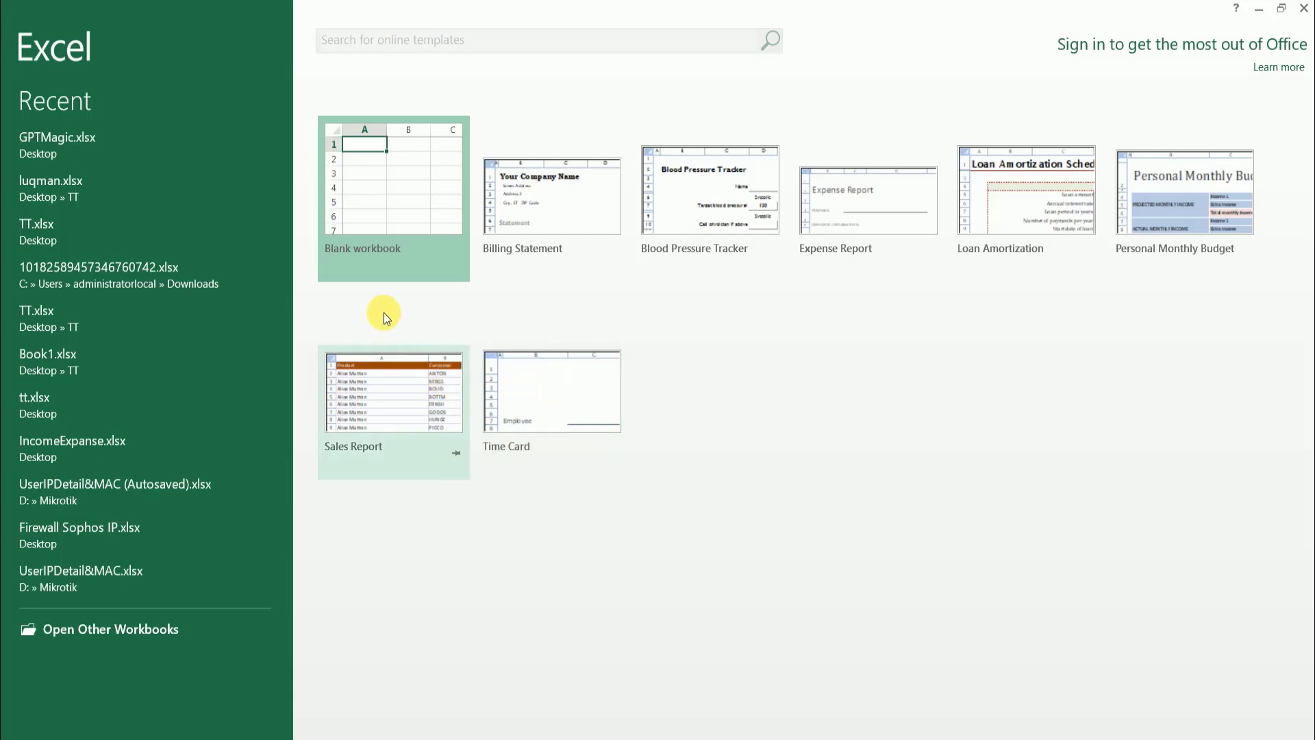
{"action": "left_click", "coordinate": [387, 208]}
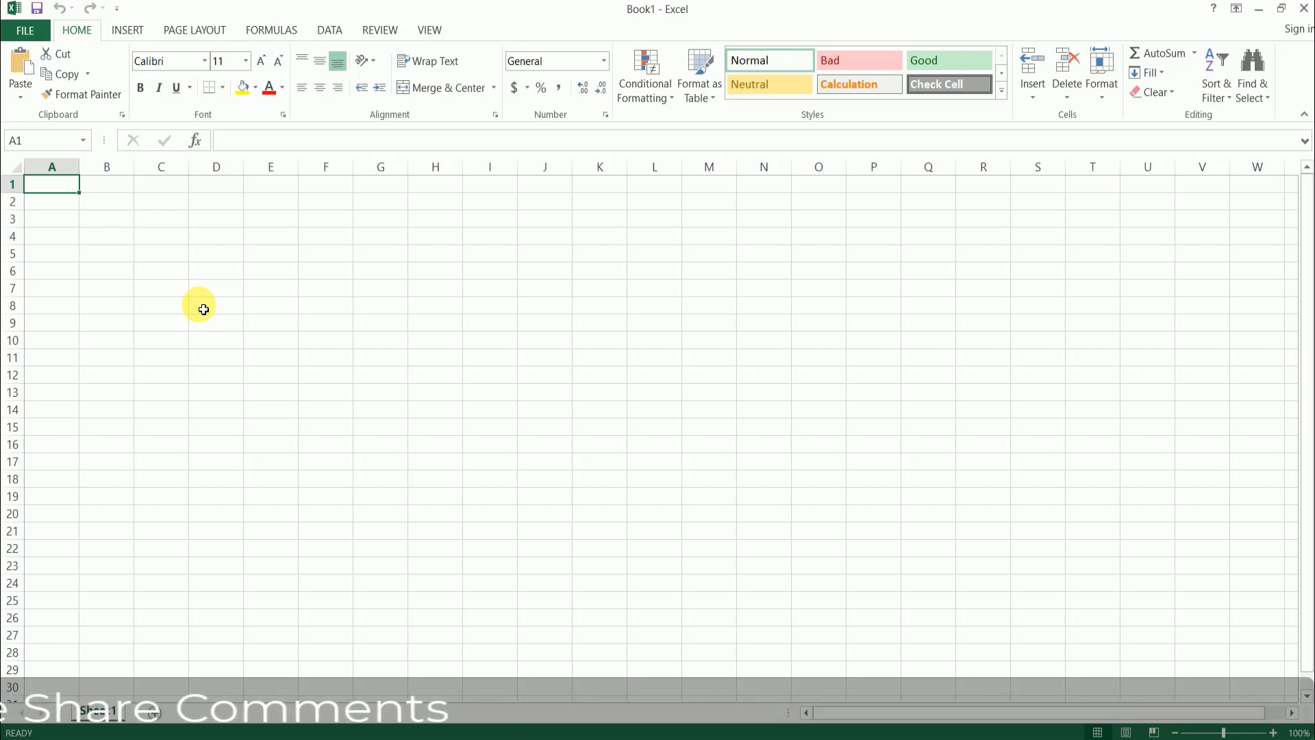
{"action": "left_click", "coordinate": [285, 253]}
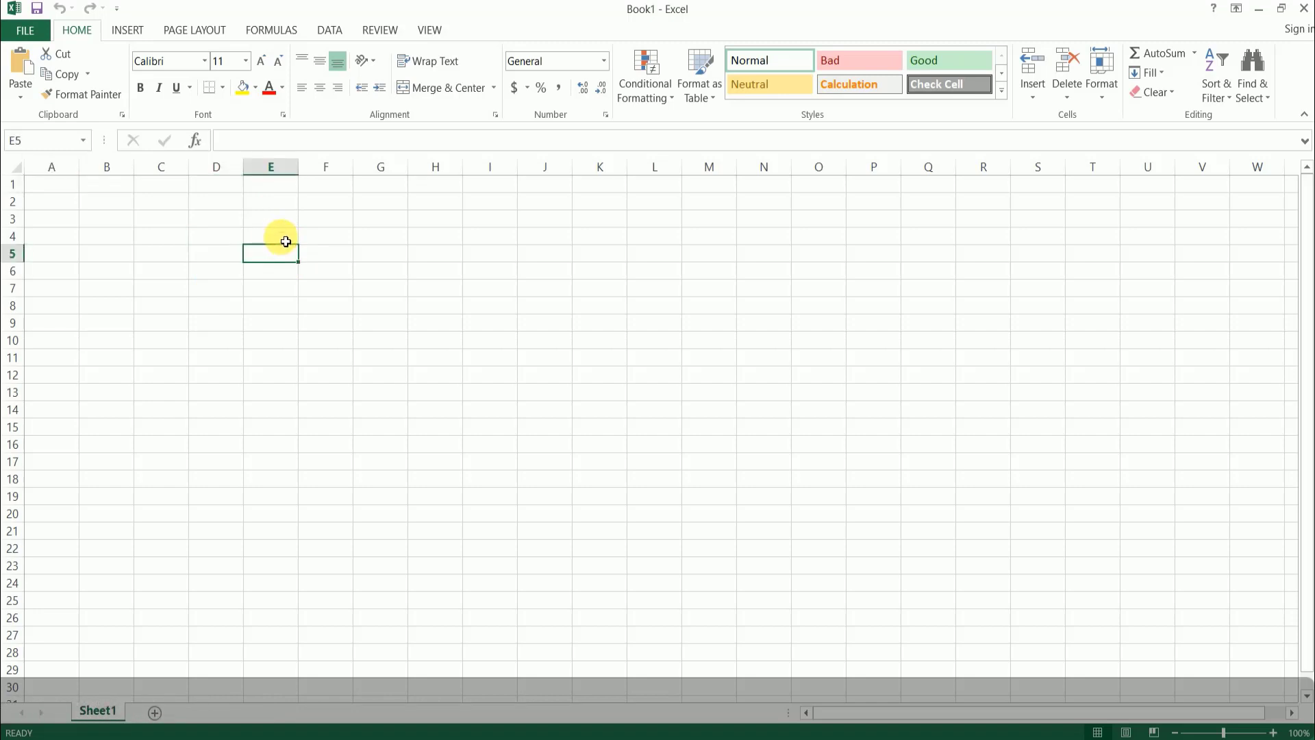
{"action": "left_click", "coordinate": [286, 241]}
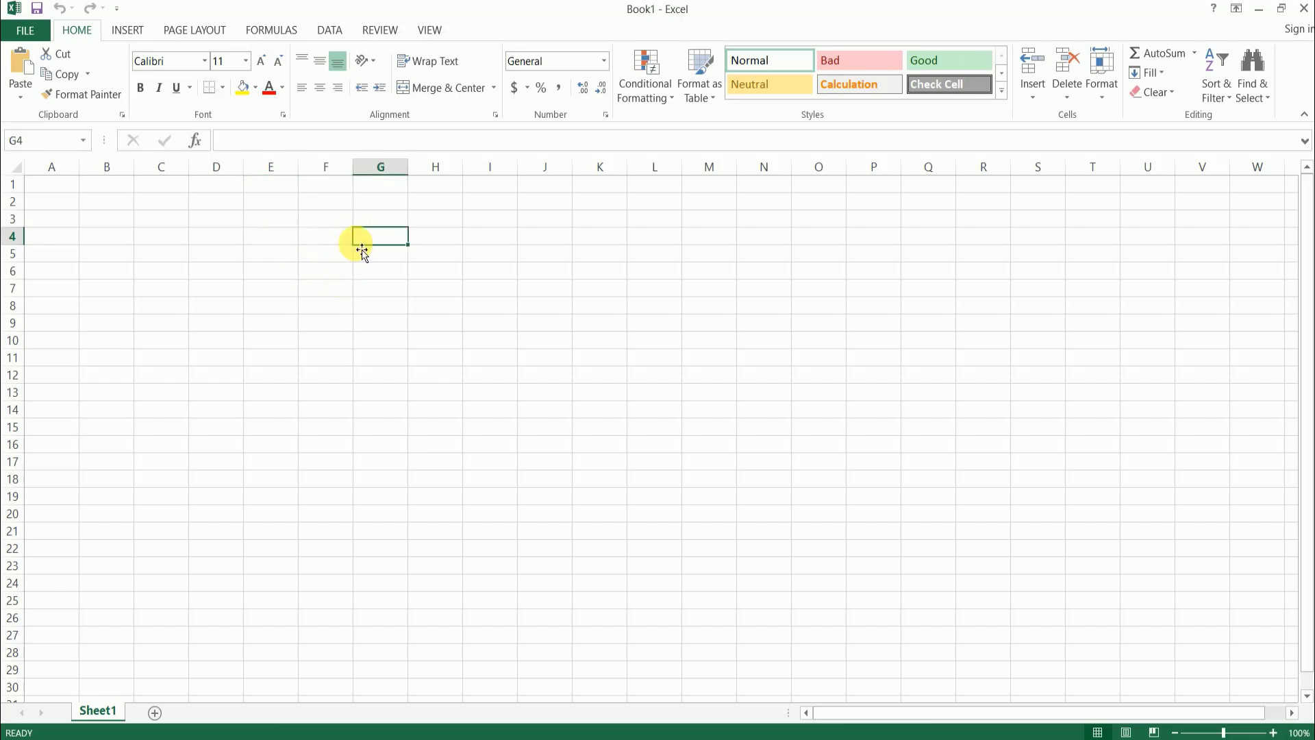
{"action": "left_click", "coordinate": [346, 240]}
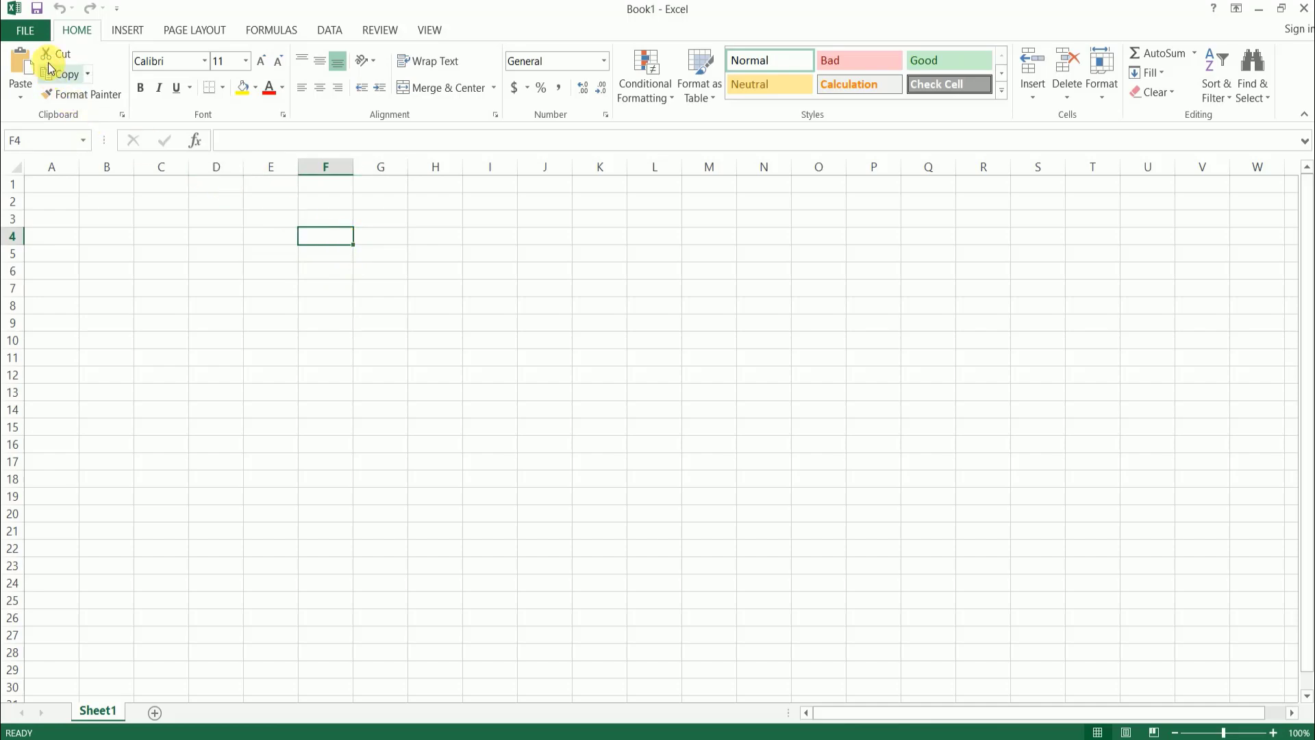
- Create a second workbook from the Blank workbook template
{"action": "left_click", "coordinate": [26, 33]}
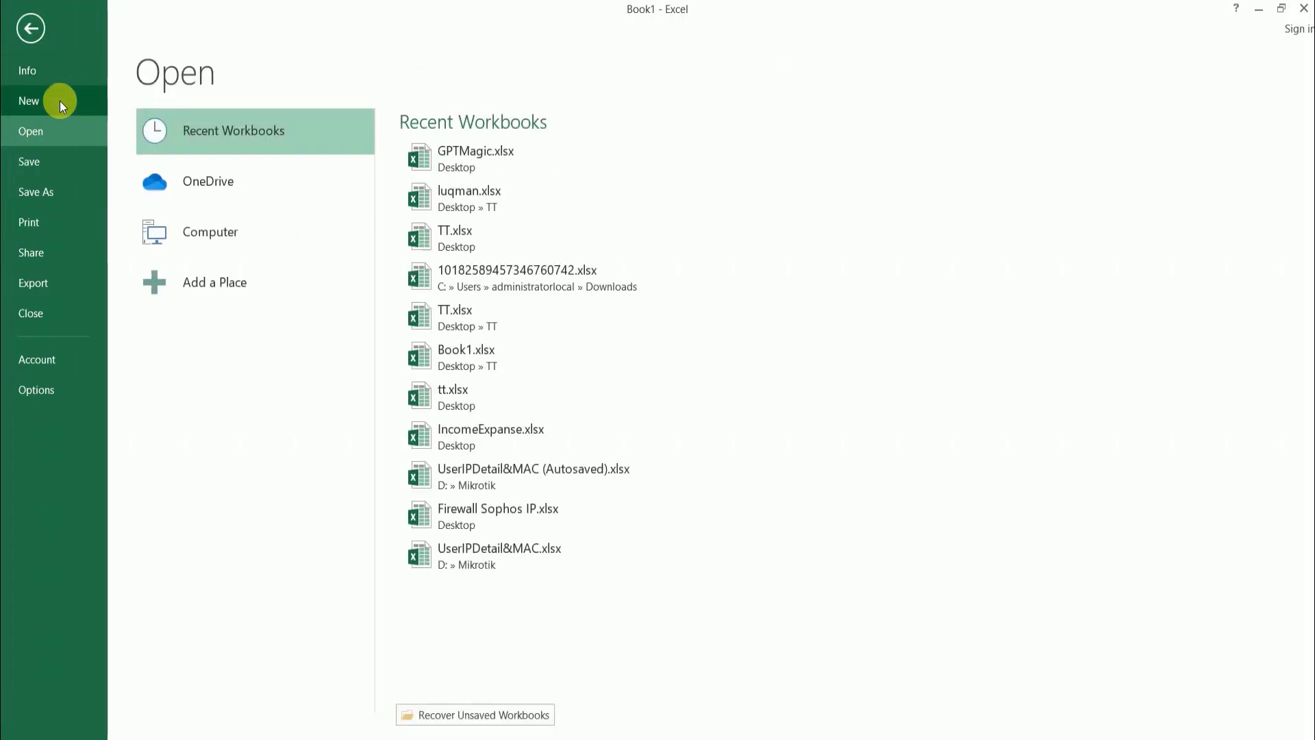
{"action": "left_click", "coordinate": [60, 103]}
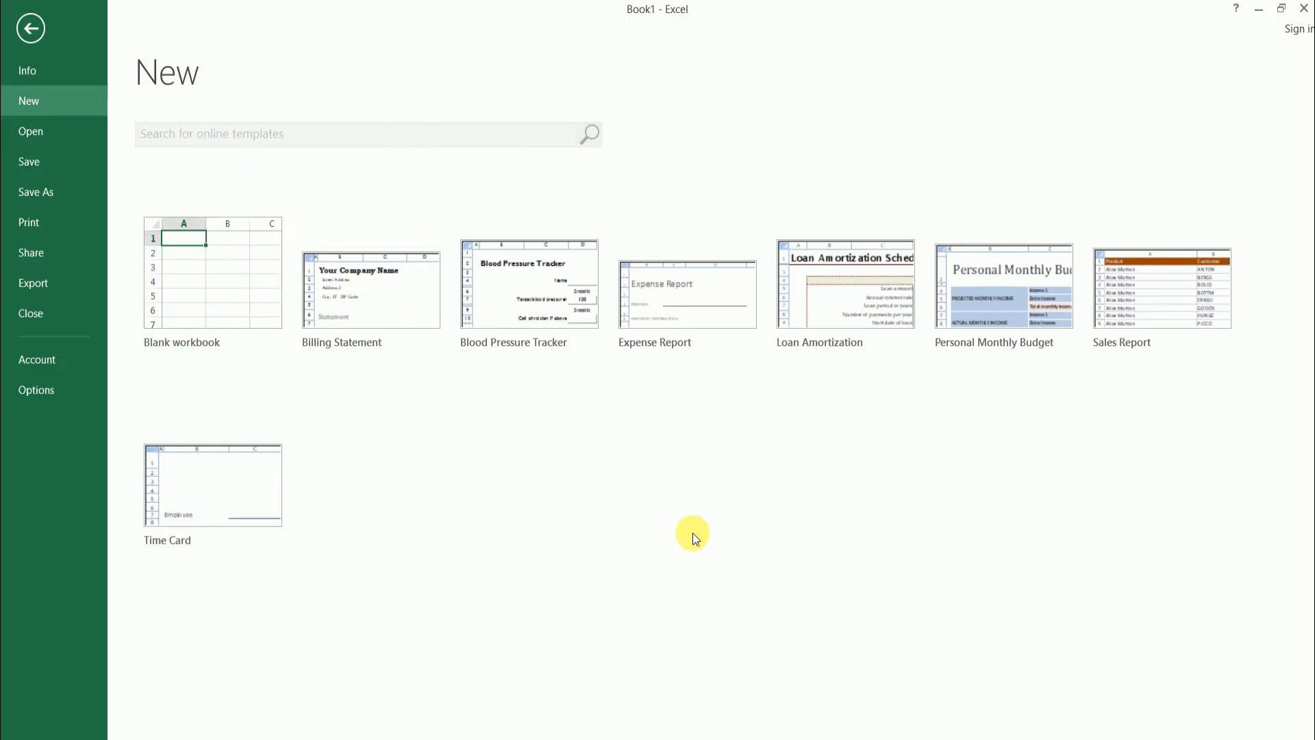
{"action": "left_click", "coordinate": [181, 260]}
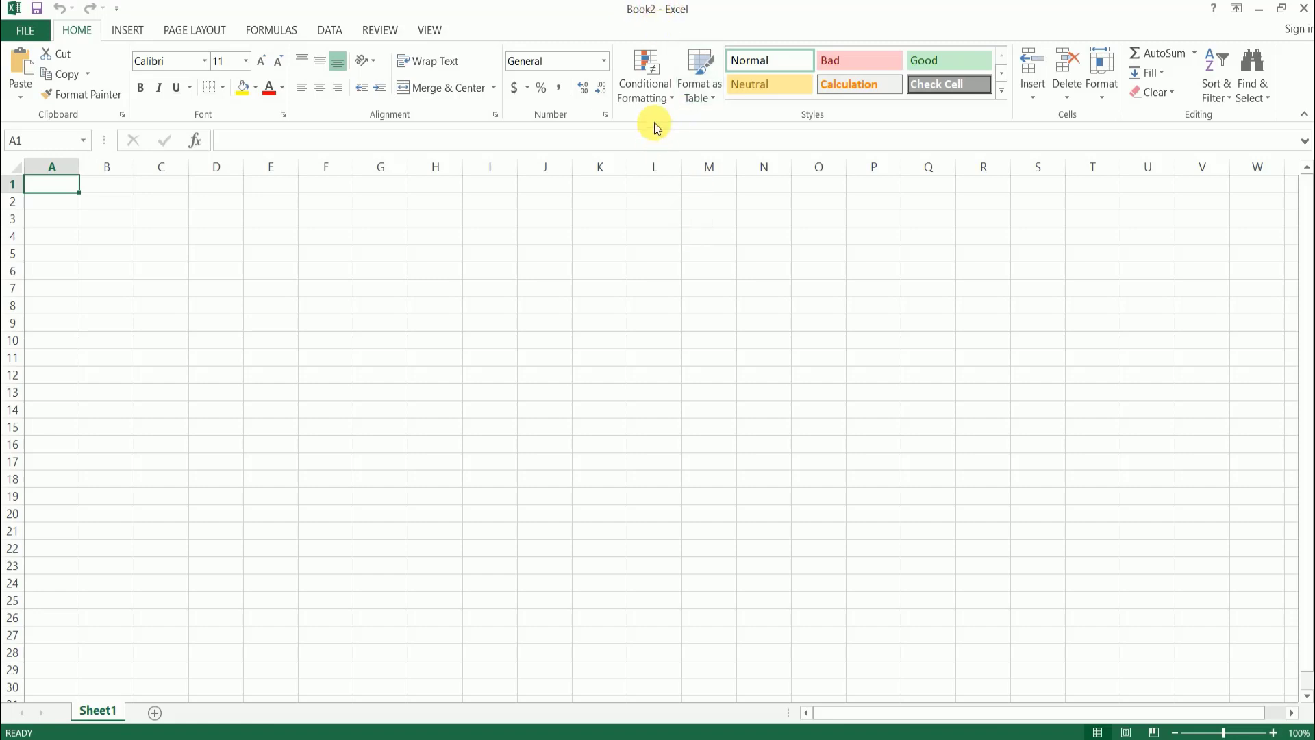
- Switch back to Book1 and create another blank workbook from there
{"action": "mouse_move", "coordinate": [709, 737]}
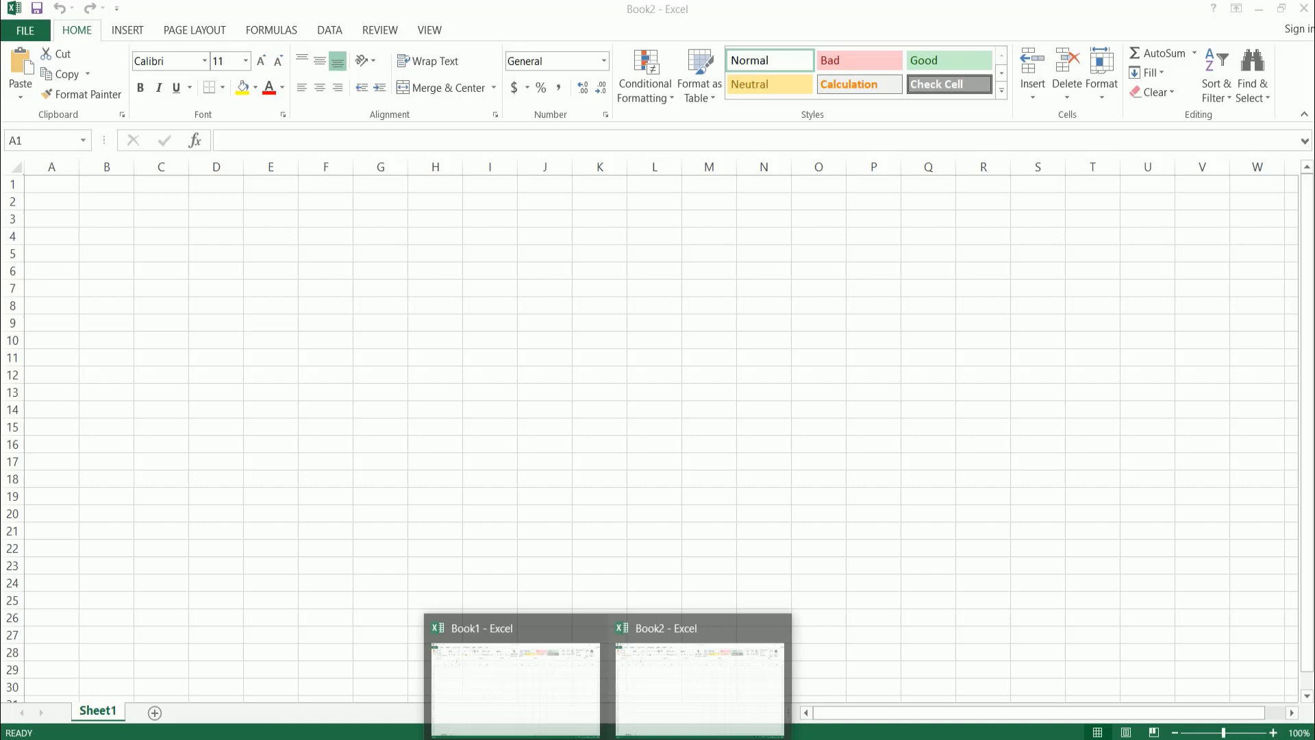
{"action": "left_click", "coordinate": [507, 678]}
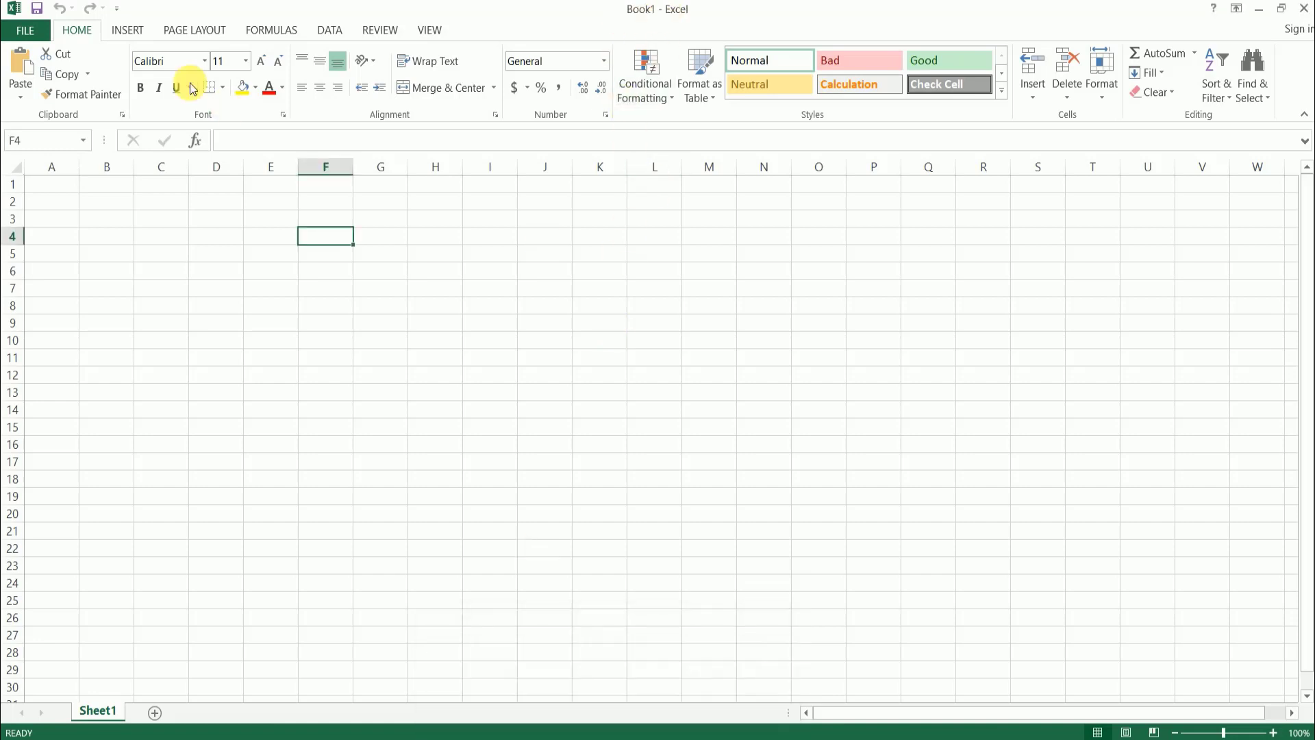
{"action": "left_click", "coordinate": [5, 33]}
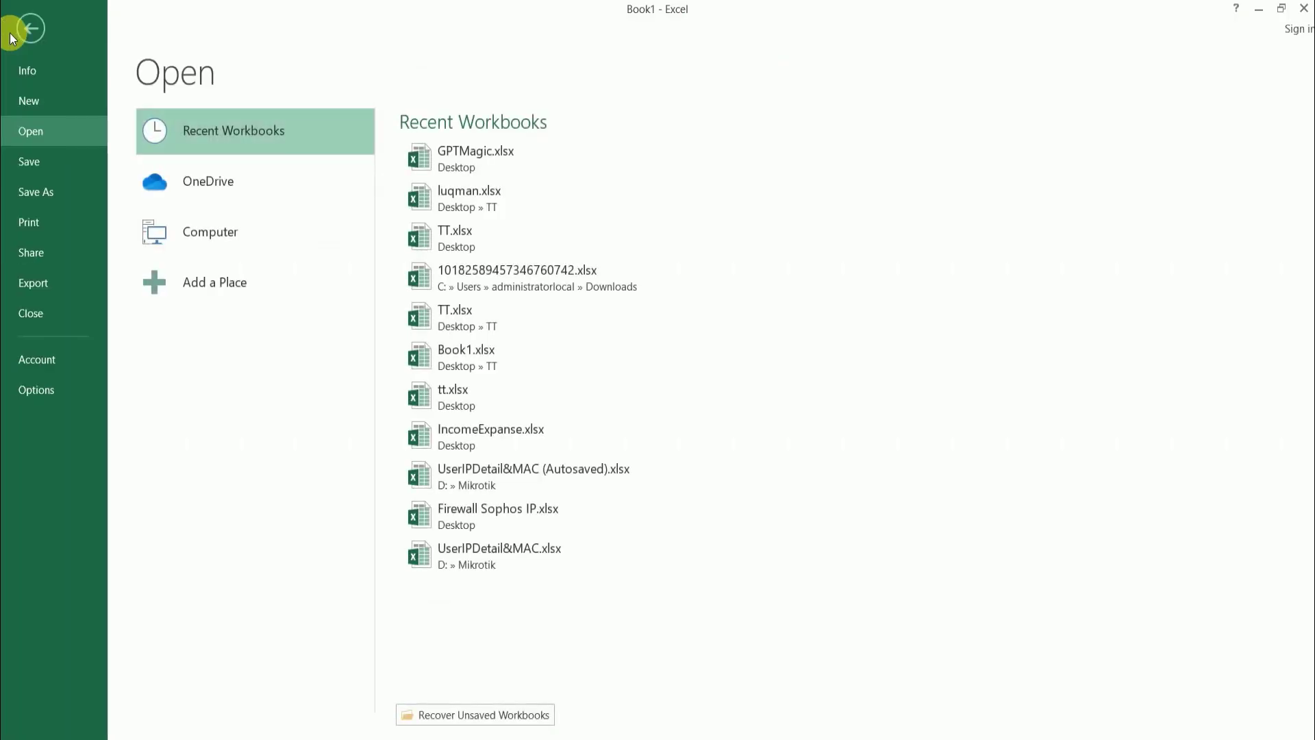
{"action": "left_click", "coordinate": [63, 104]}
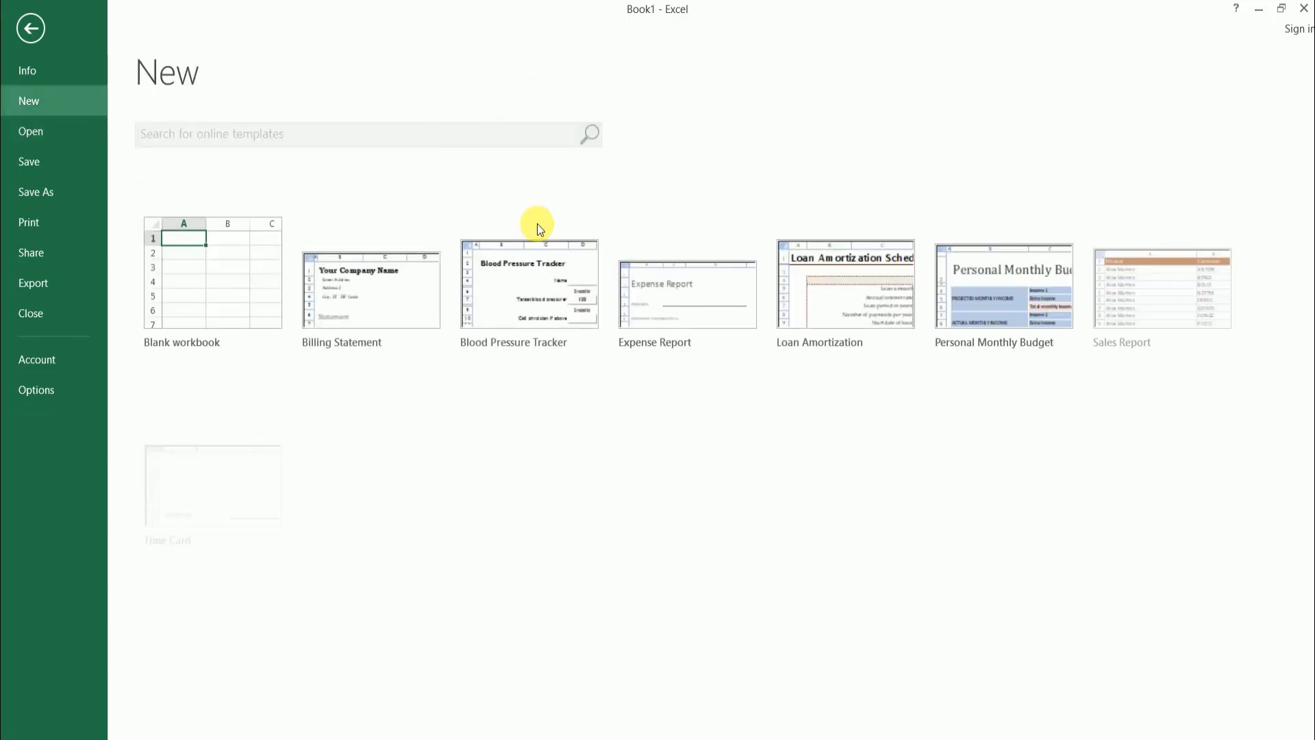
{"action": "left_click", "coordinate": [209, 302]}
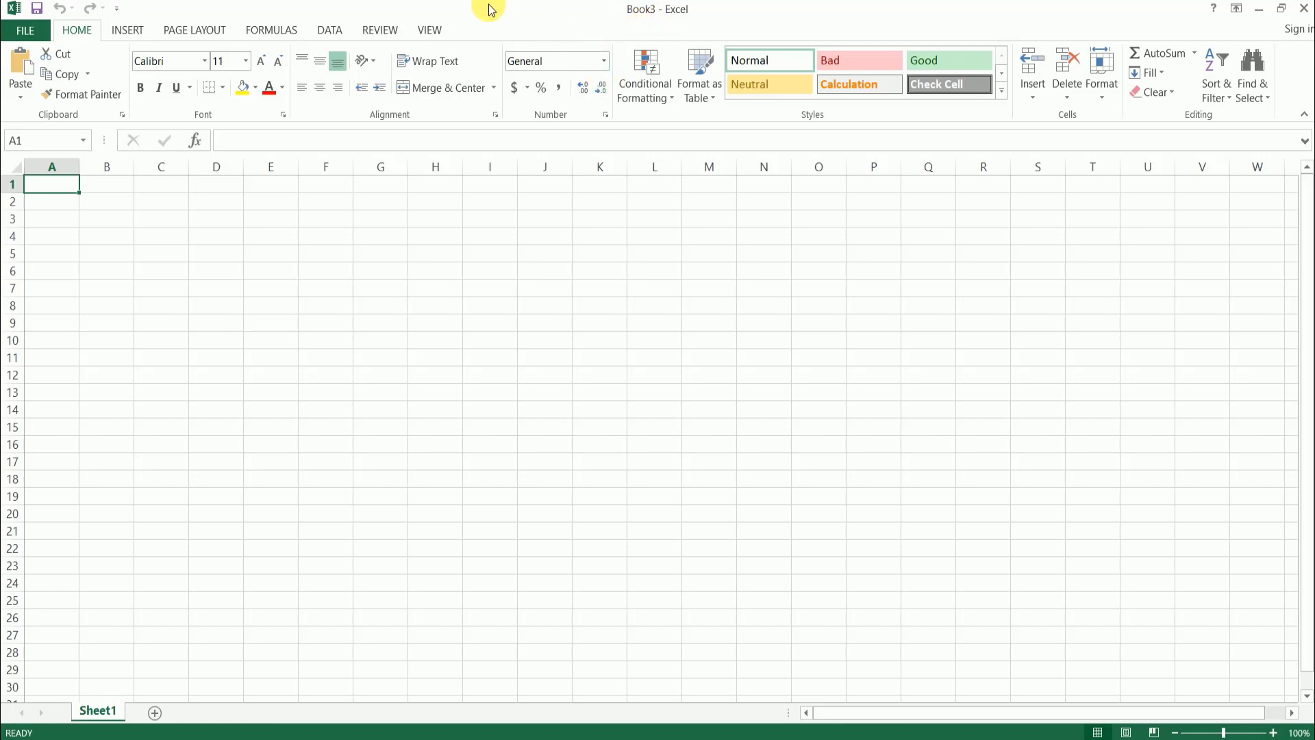
- Start saving the new workbook, check the option for adding a place, and browse this computer for the save location
{"action": "left_click", "coordinate": [25, 36]}
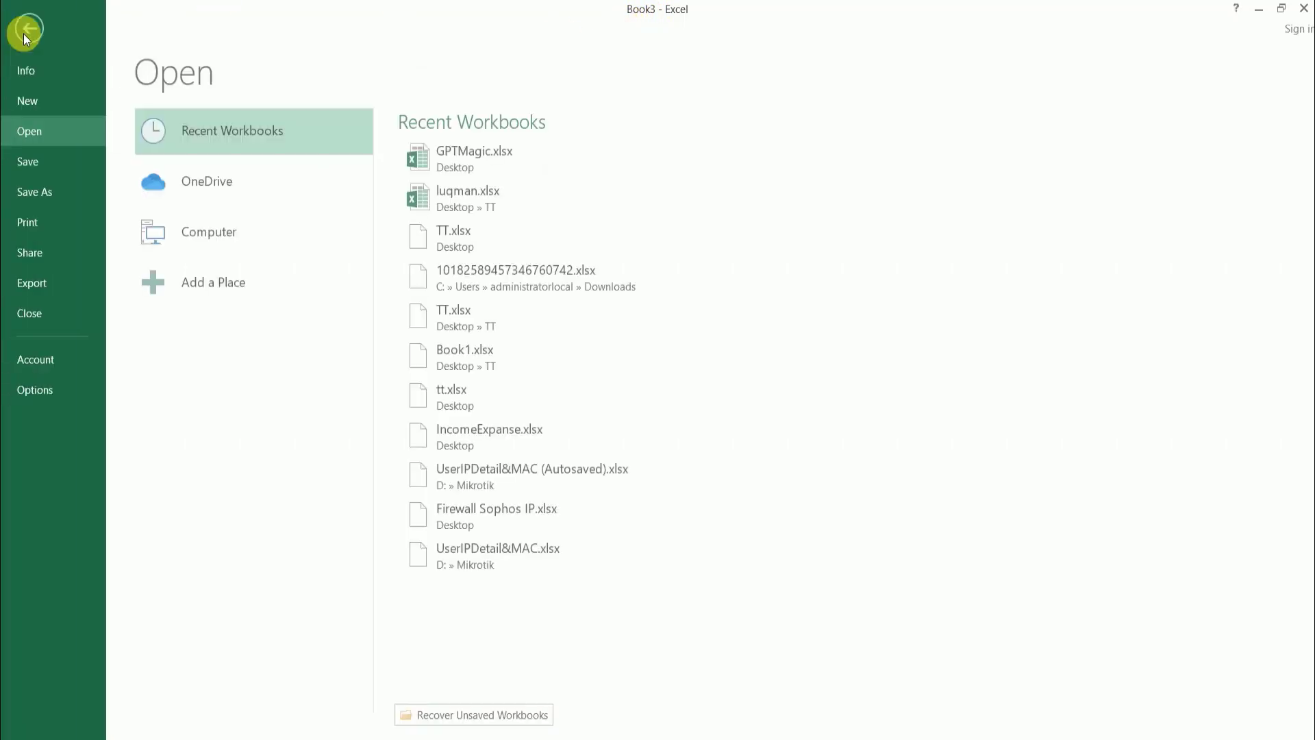
{"action": "left_click", "coordinate": [60, 169]}
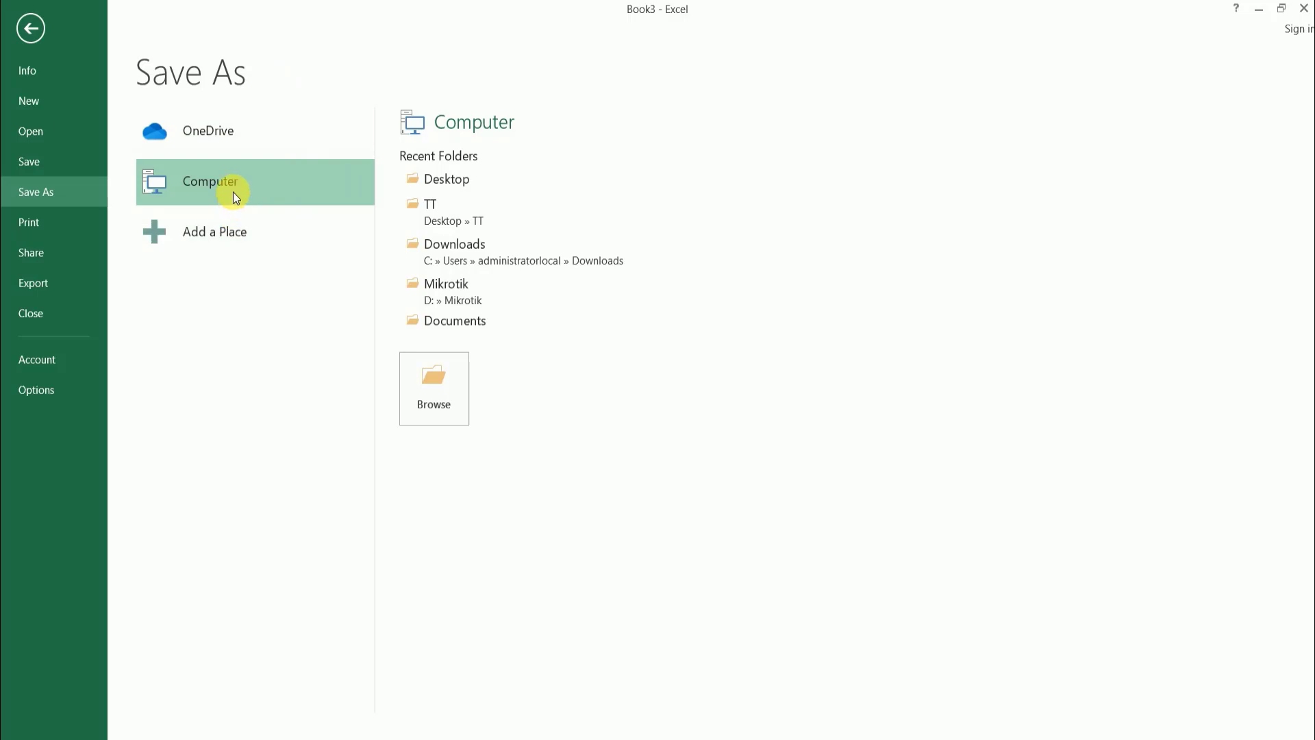
{"action": "left_click", "coordinate": [241, 237]}
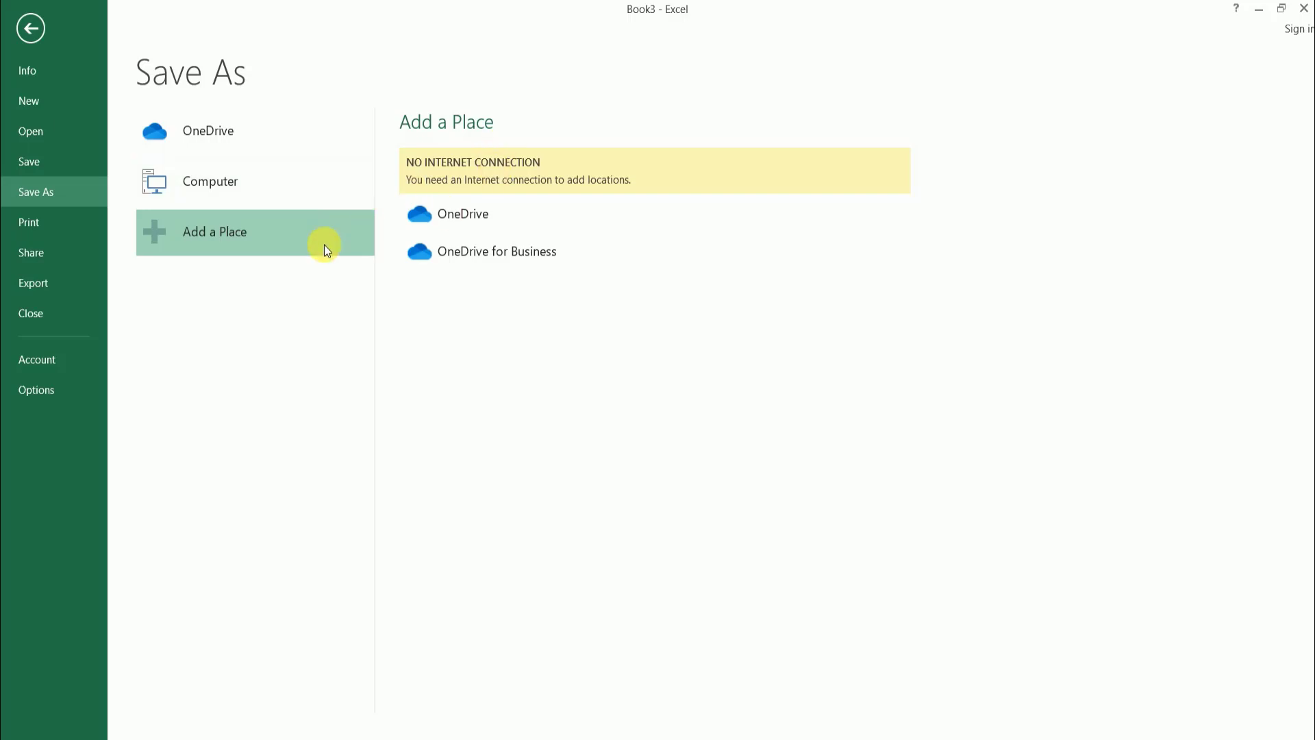
{"action": "left_click", "coordinate": [258, 188]}
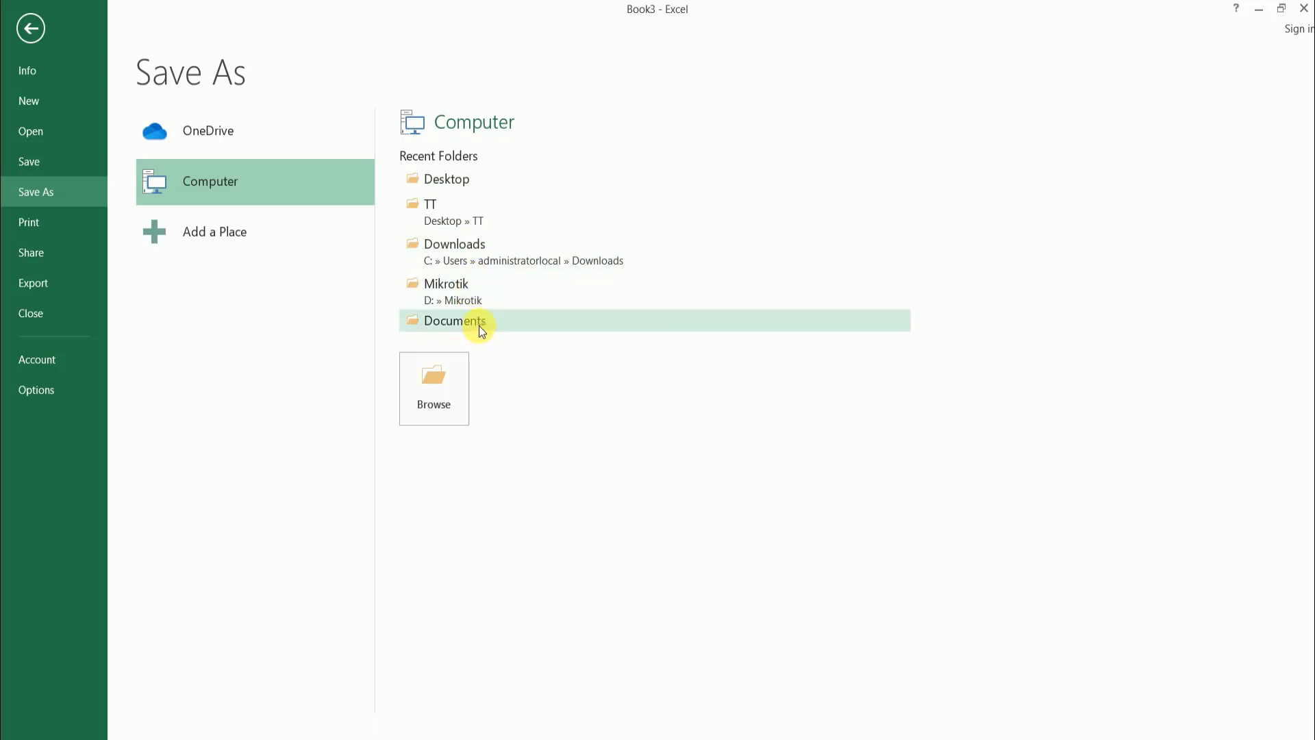
{"action": "left_click", "coordinate": [446, 399]}
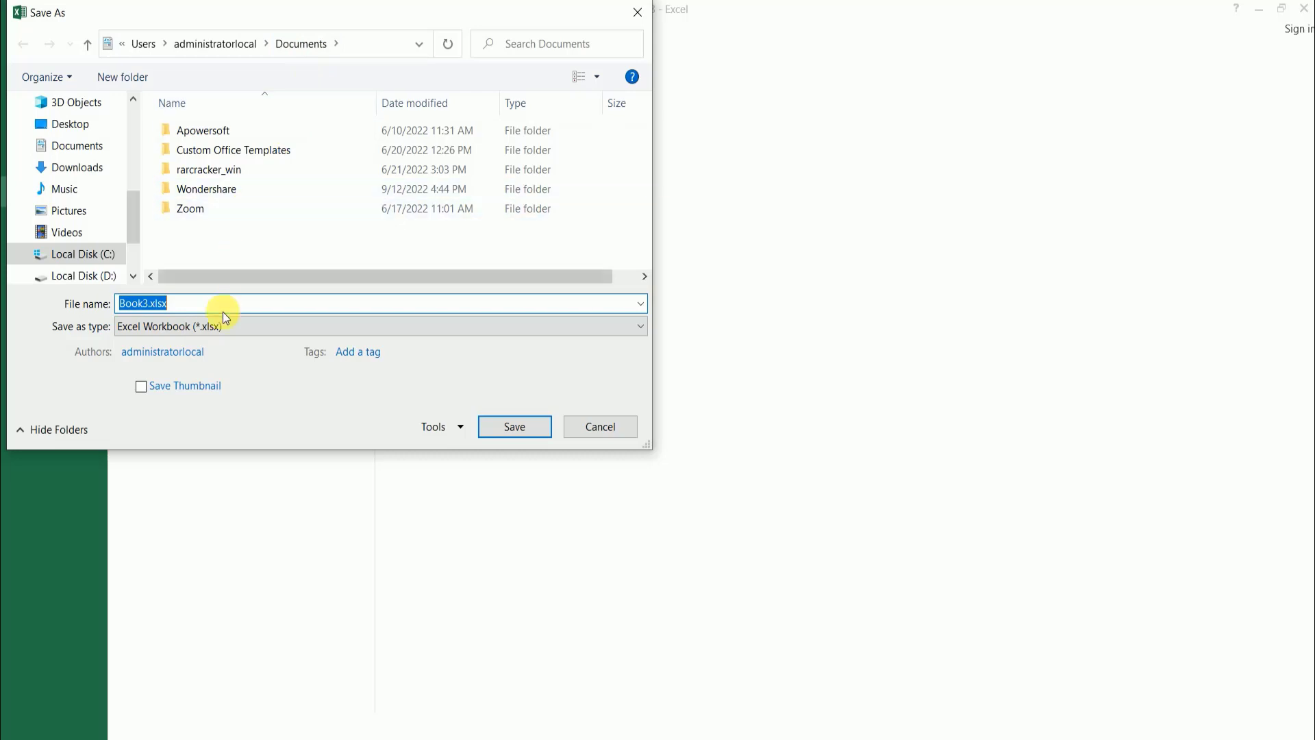
- Name the workbook Lec1.xlsx and save it in the Documents folder as an Excel Workbook
{"action": "left_click", "coordinate": [201, 303]}
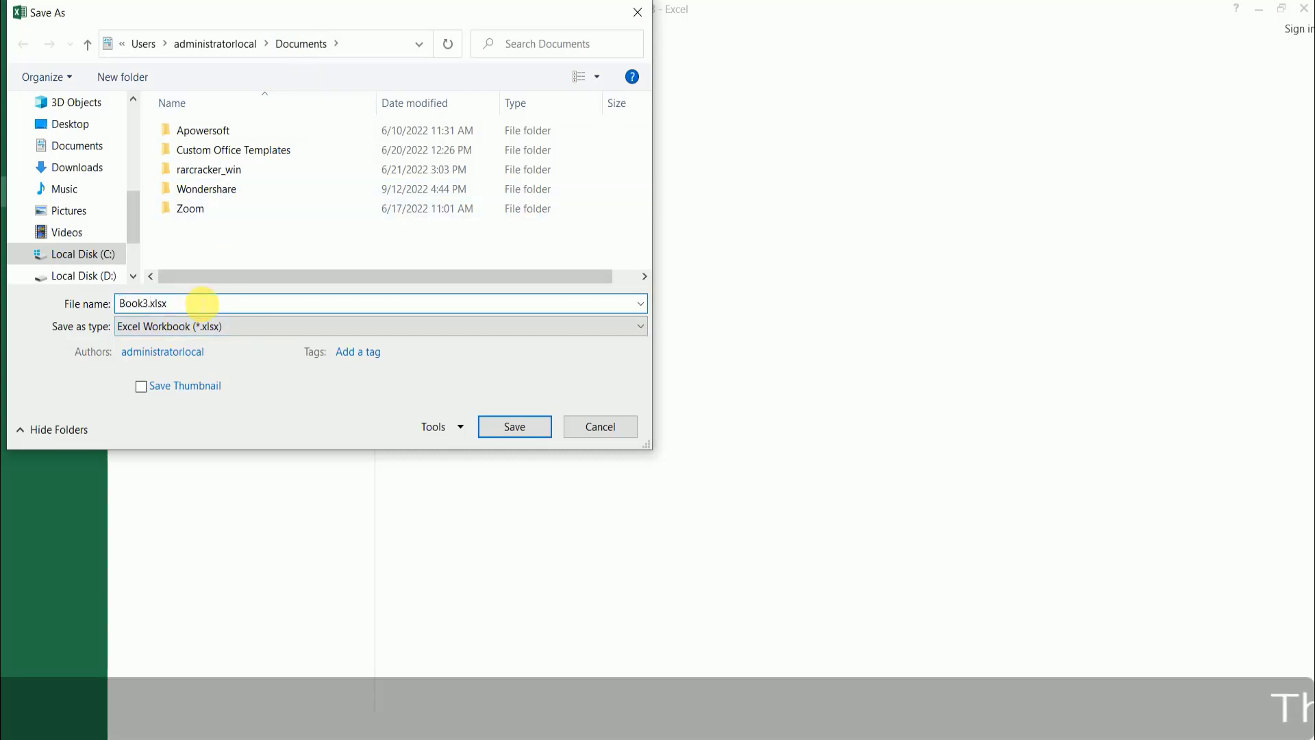
{"action": "key", "text": "Left"}
{"action": "key", "text": "Left"}
{"action": "key", "text": "Left"}
{"action": "key", "text": "Left"}
{"action": "key", "text": "Left"}
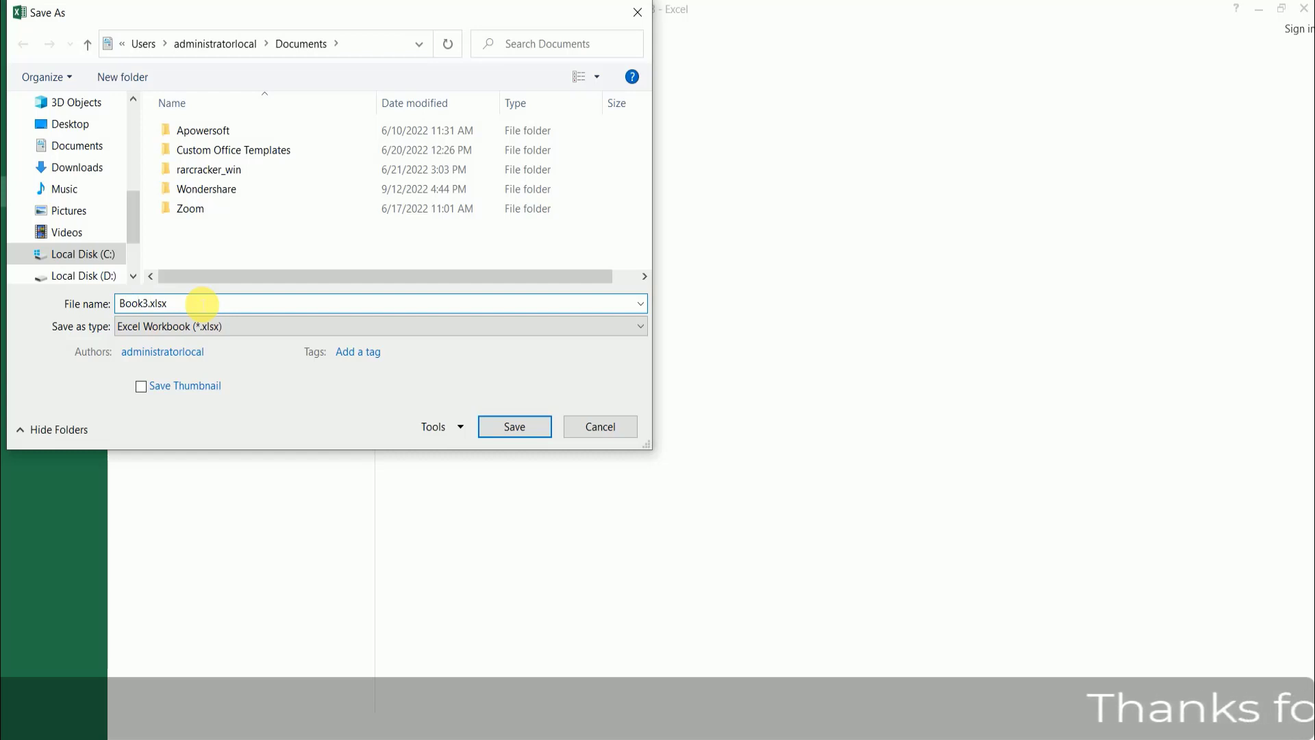
{"action": "key", "text": "shift+Left"}
{"action": "key", "text": "shift+Left"}
{"action": "key", "text": "shift+Left"}
{"action": "key", "text": "shift+Left"}
{"action": "key", "text": "shift+Left"}
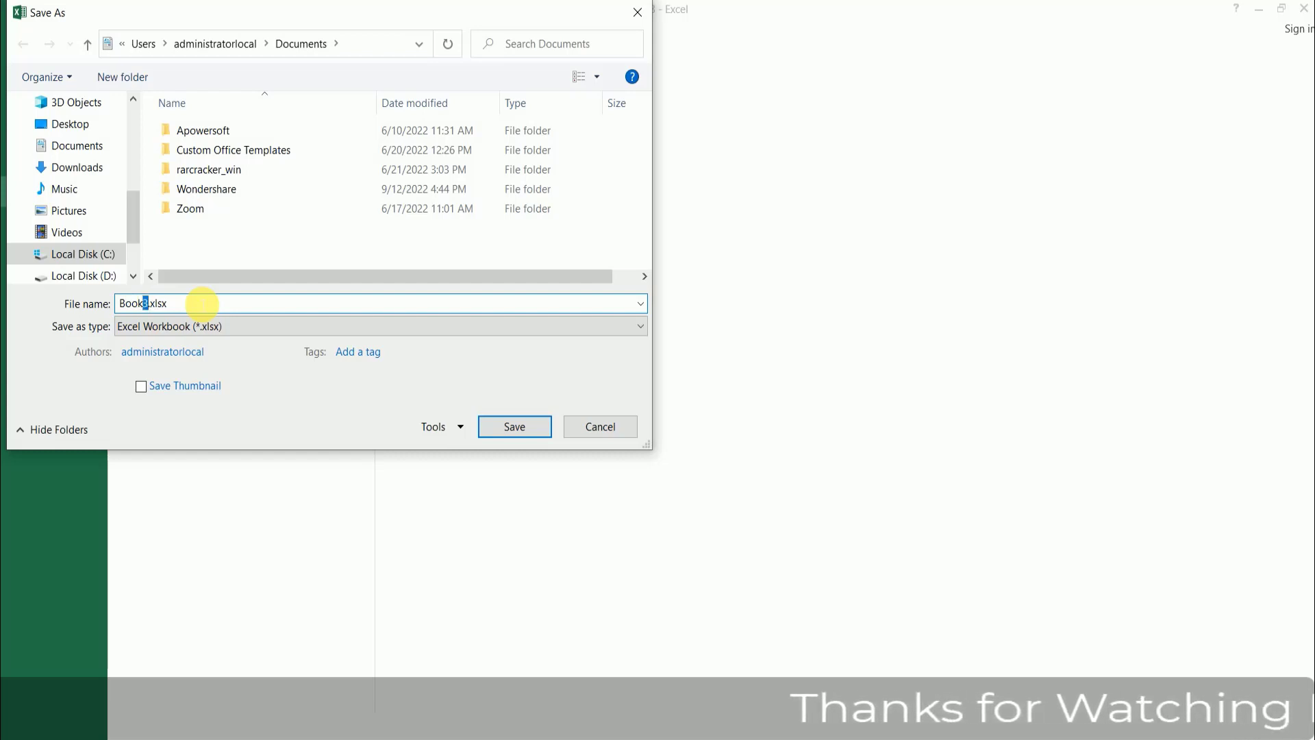
{"action": "type", "text": "Lec1"}
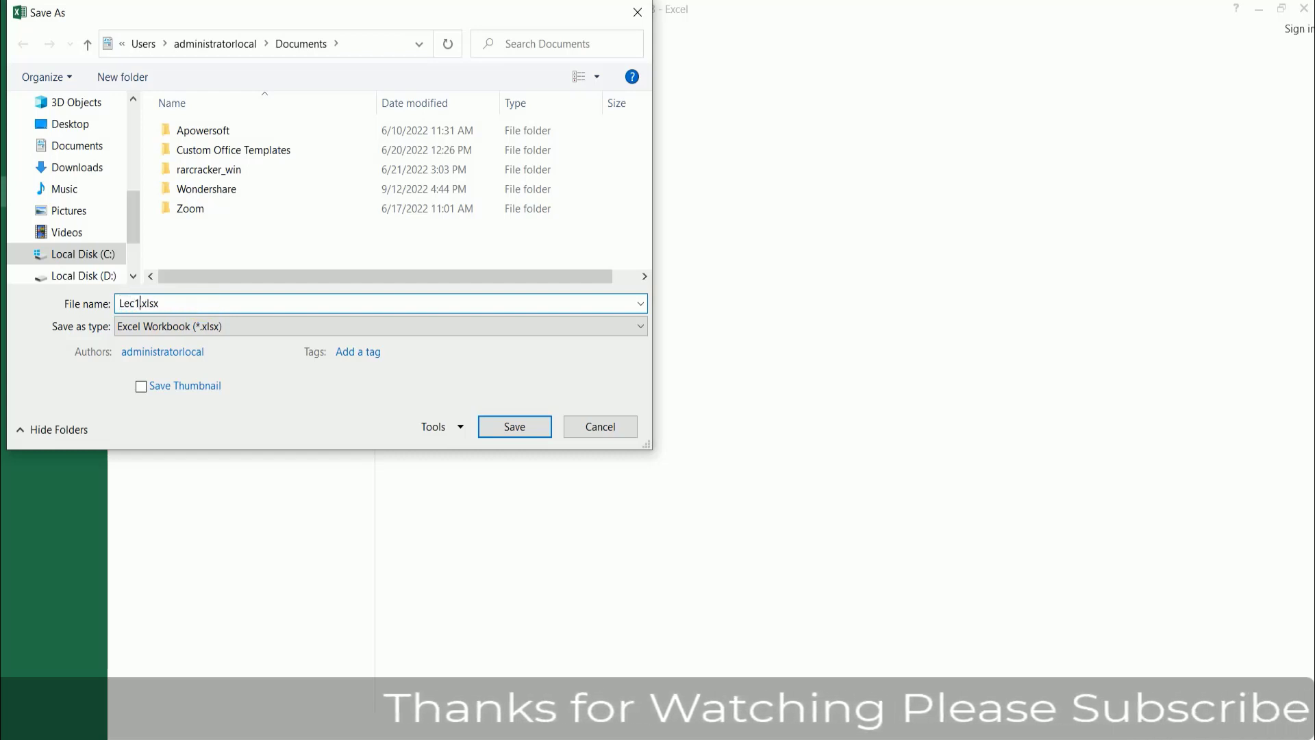
{"action": "left_click", "coordinate": [503, 429]}
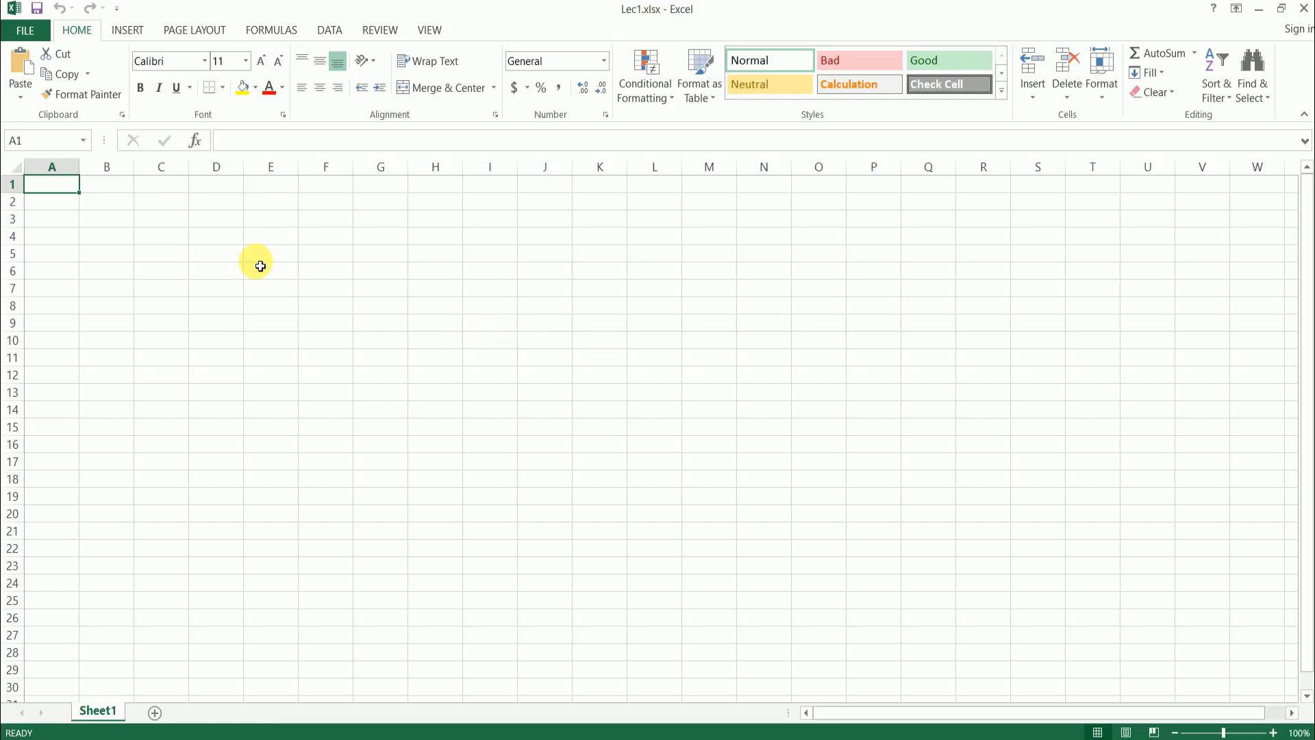
- Enter the numbers 1, 2, 3 and 4 in cells C2 to F2
{"action": "left_click", "coordinate": [230, 219]}
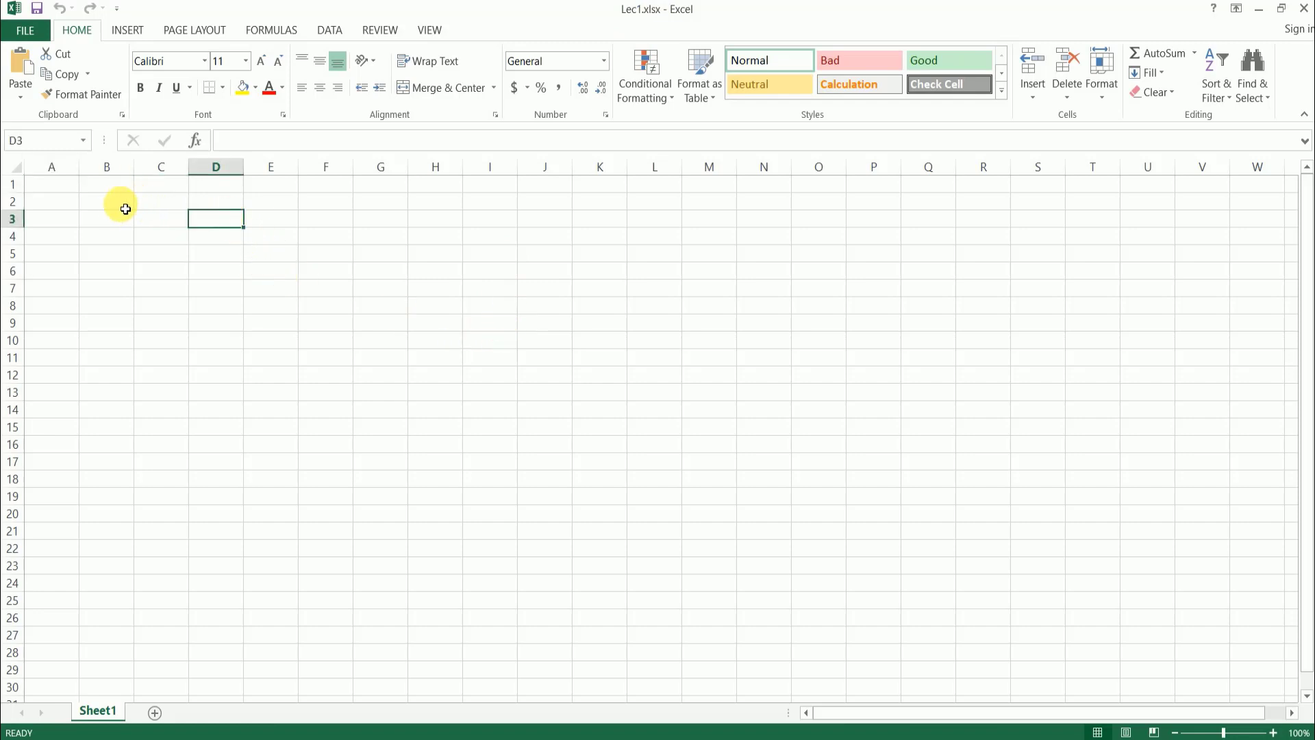
{"action": "left_click", "coordinate": [167, 204]}
{"action": "type", "text": "1"}
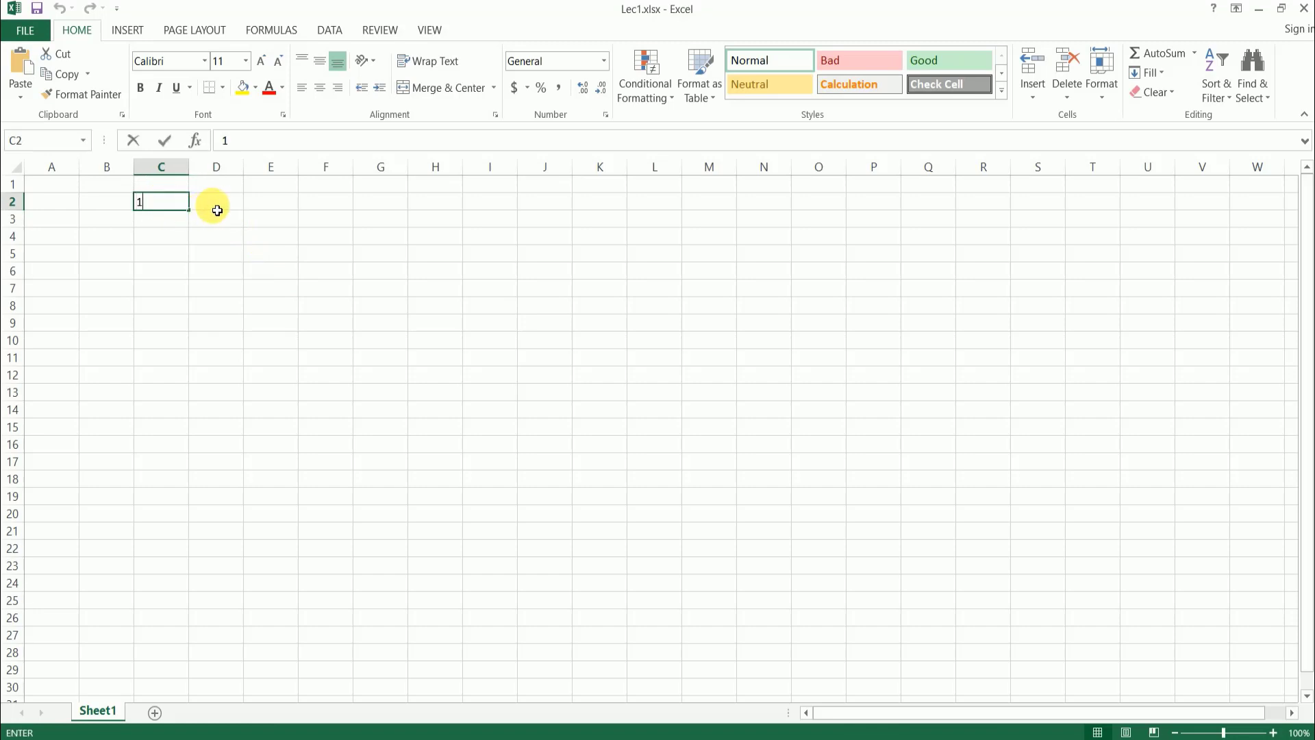
{"action": "left_click", "coordinate": [226, 206]}
{"action": "type", "text": "2"}
{"action": "key", "text": "Tab"}
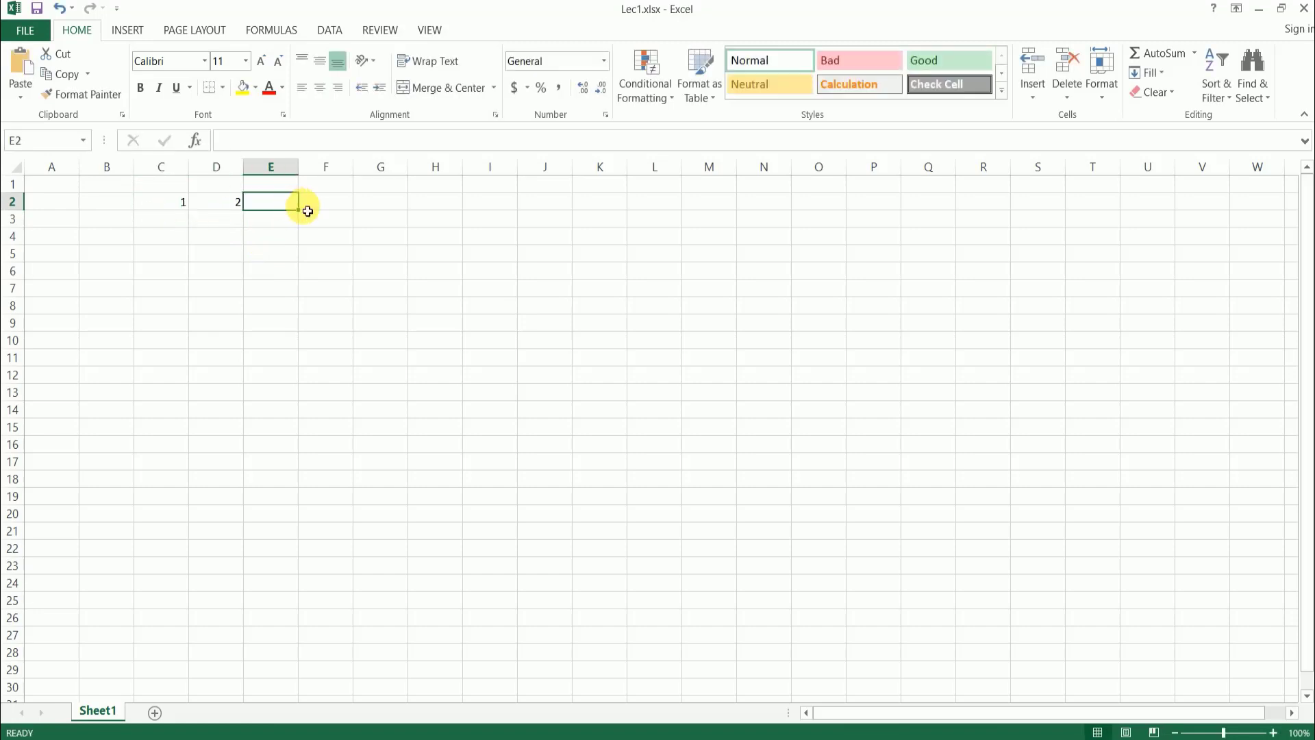
{"action": "type", "text": "3"}
{"action": "left_click", "coordinate": [347, 201]}
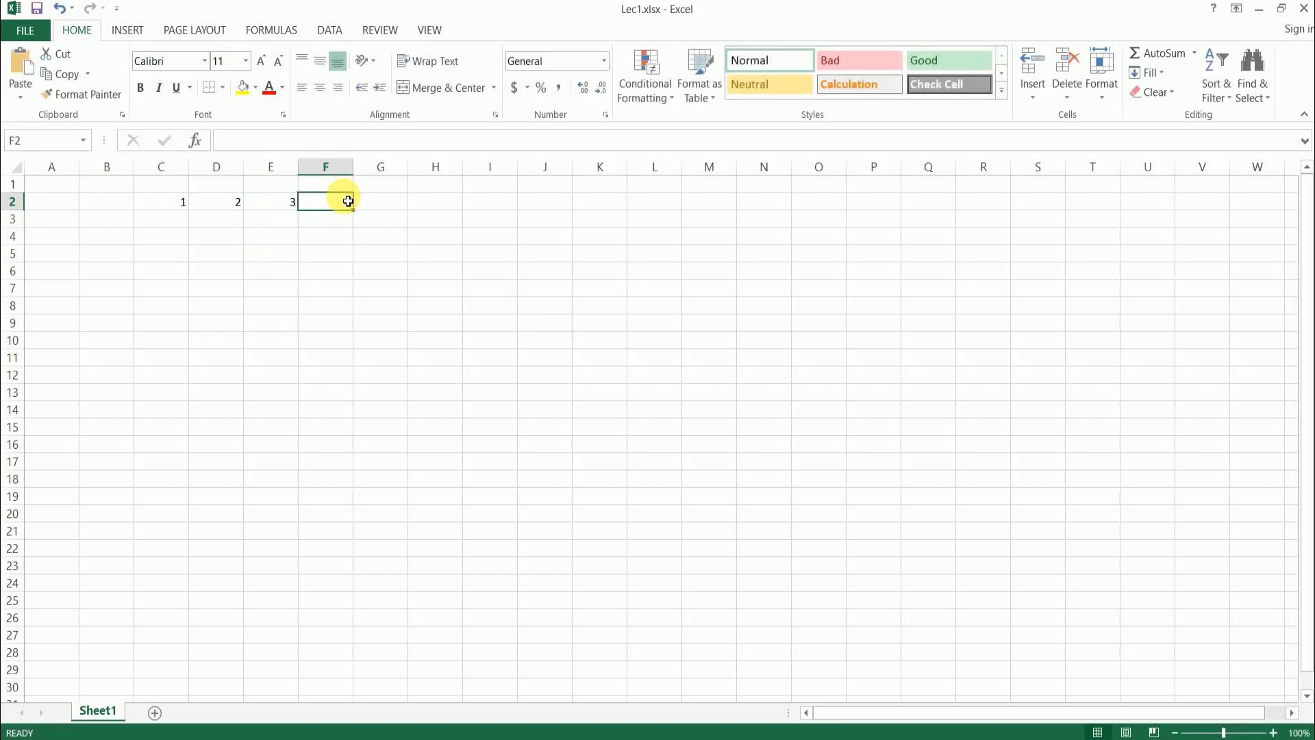
{"action": "type", "text": "4"}
{"action": "left_click", "coordinate": [336, 255]}
{"action": "left_click", "coordinate": [159, 237]}
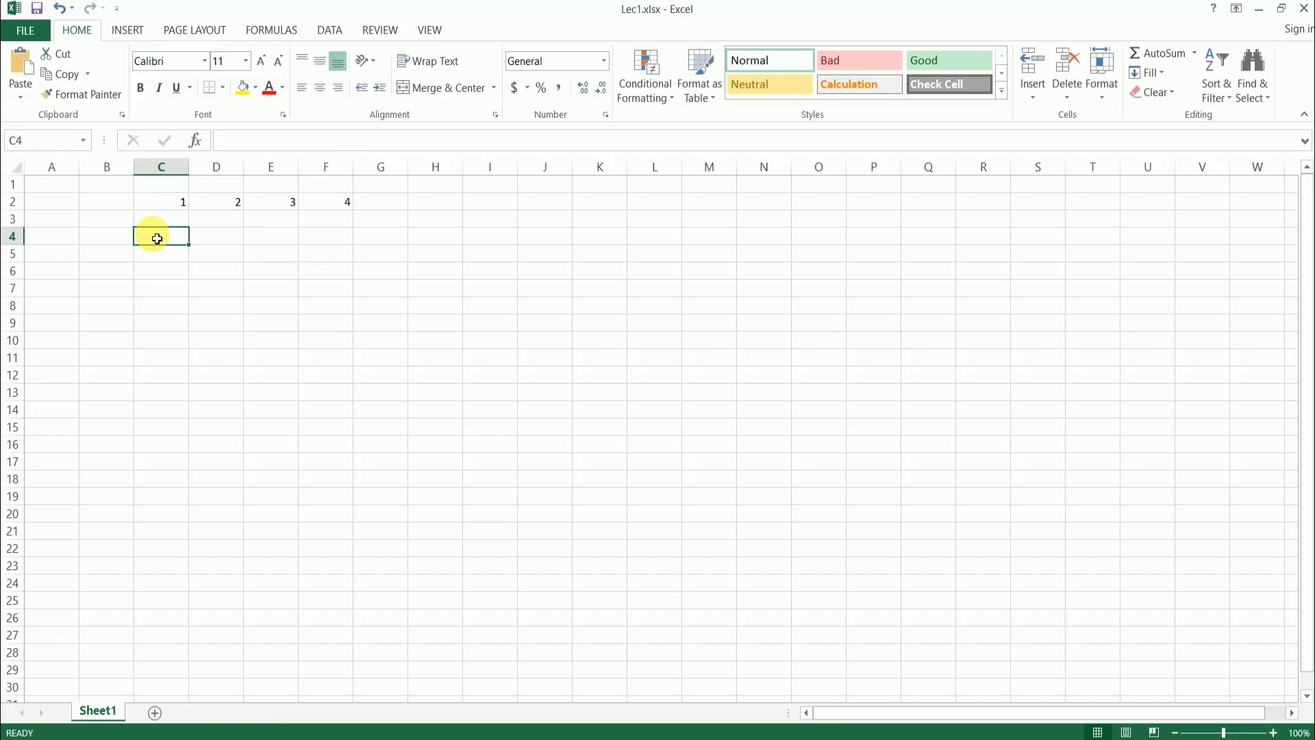
- Save a copy of the workbook as Lec1.pdf in the Documents folder, using the PDF file type
{"action": "left_click", "coordinate": [39, 30]}
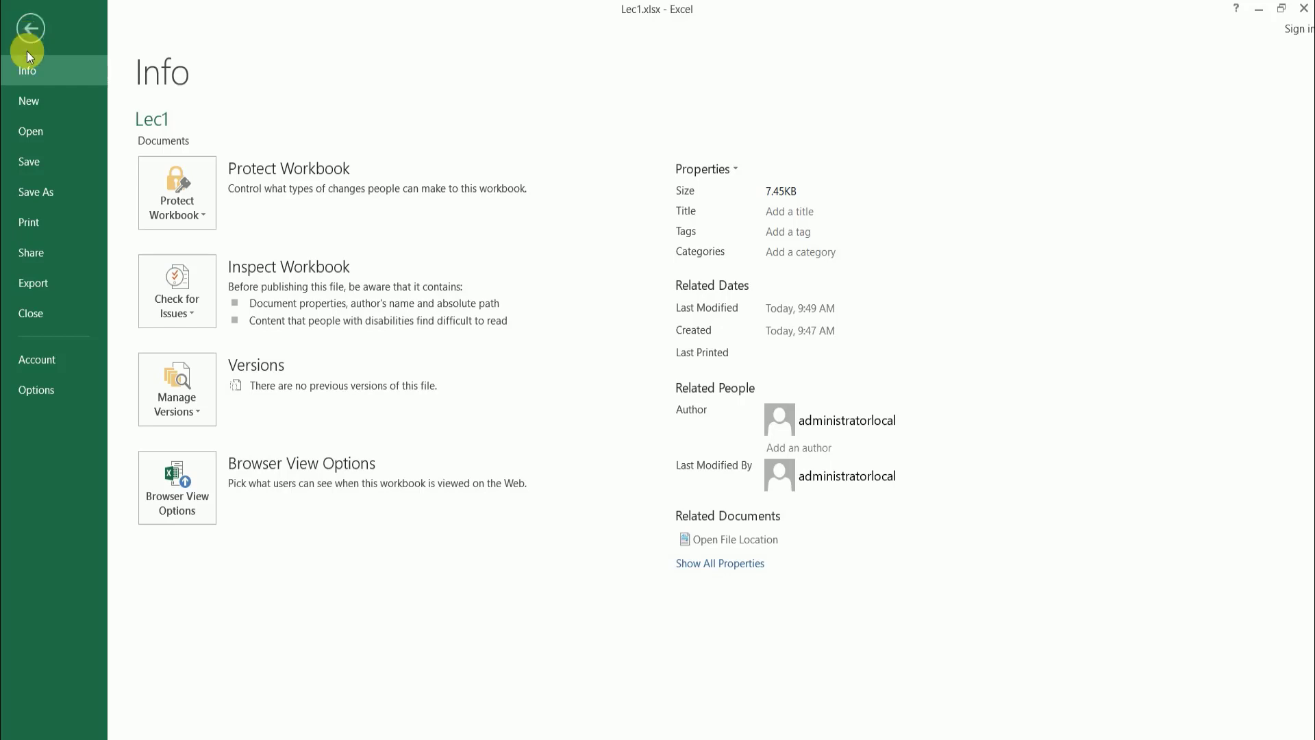
{"action": "left_click", "coordinate": [60, 196]}
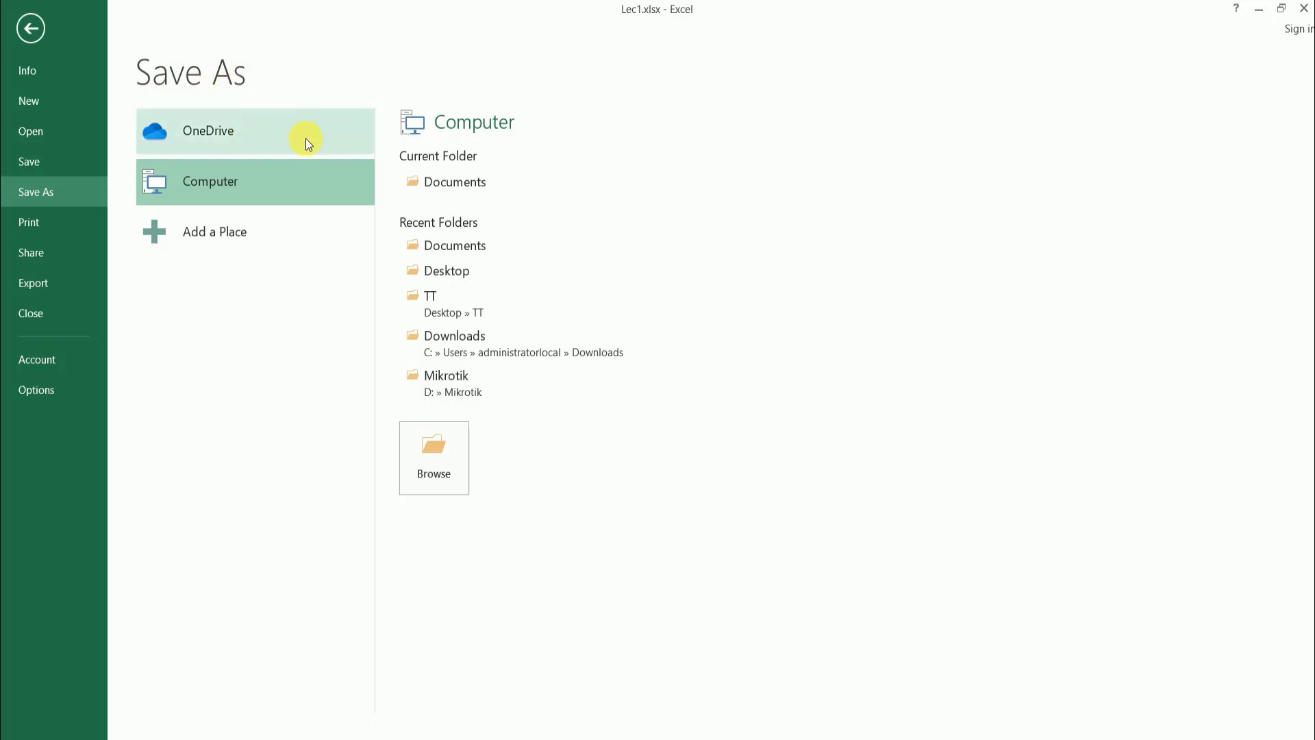
{"action": "left_click", "coordinate": [438, 470]}
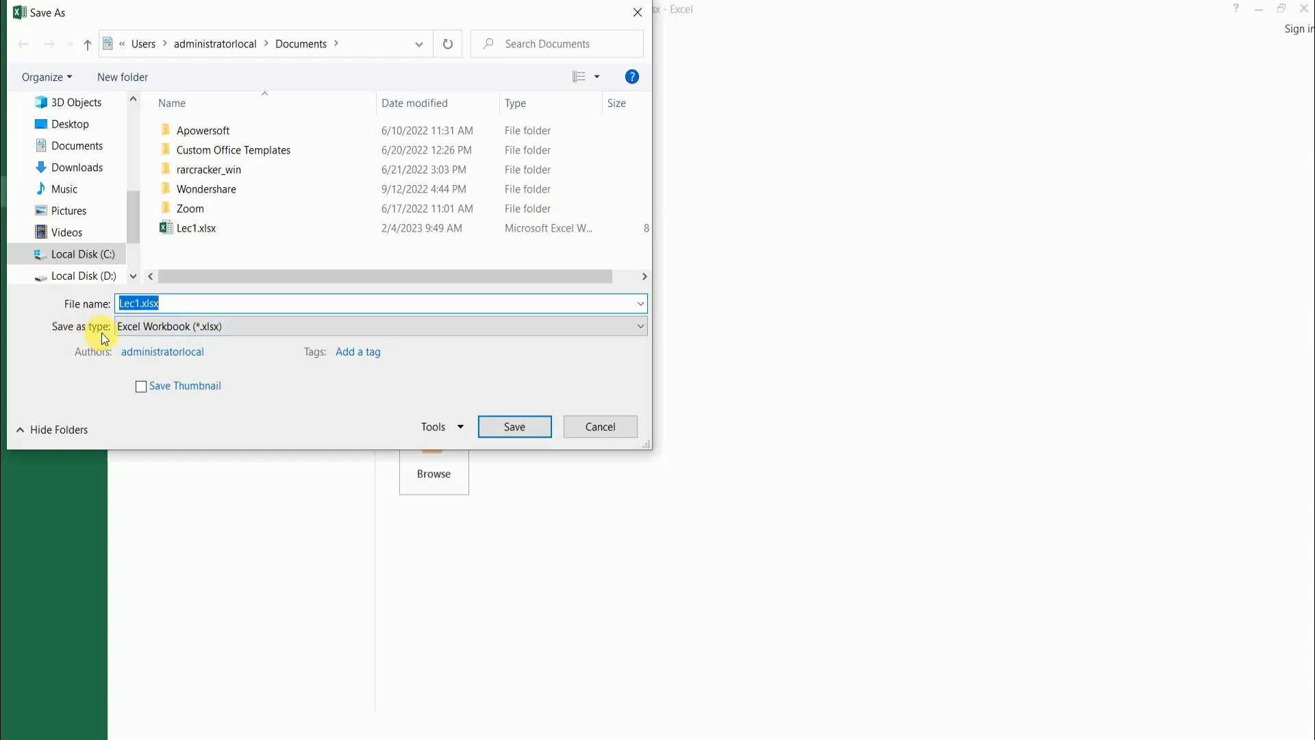
{"action": "left_click", "coordinate": [641, 330]}
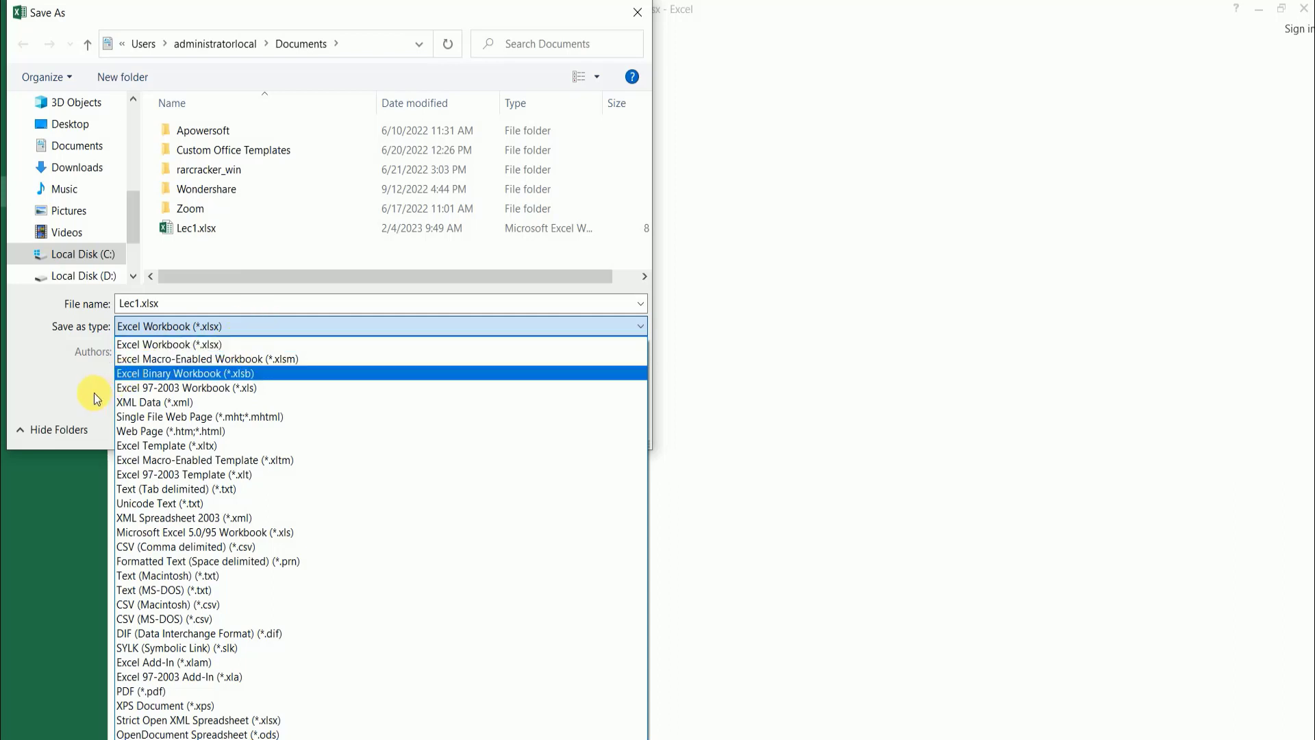
{"action": "left_click", "coordinate": [182, 342]}
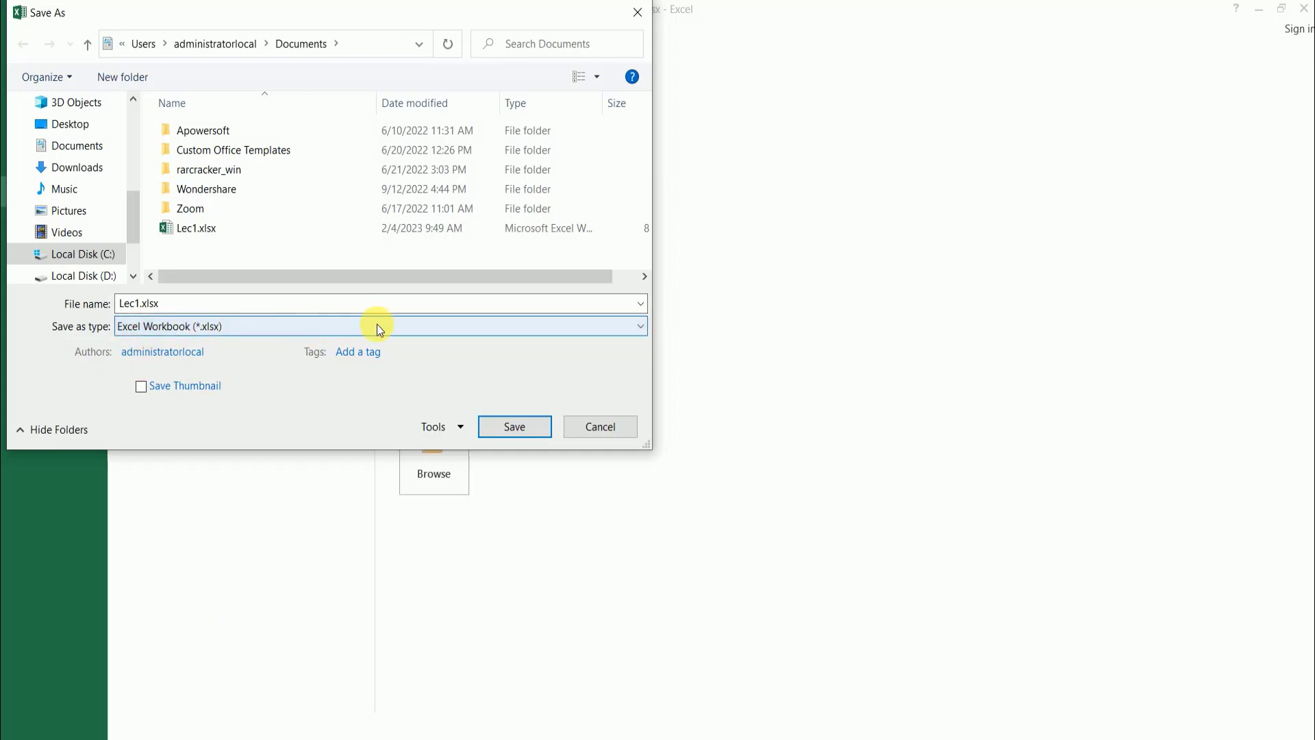
{"action": "left_click", "coordinate": [576, 326]}
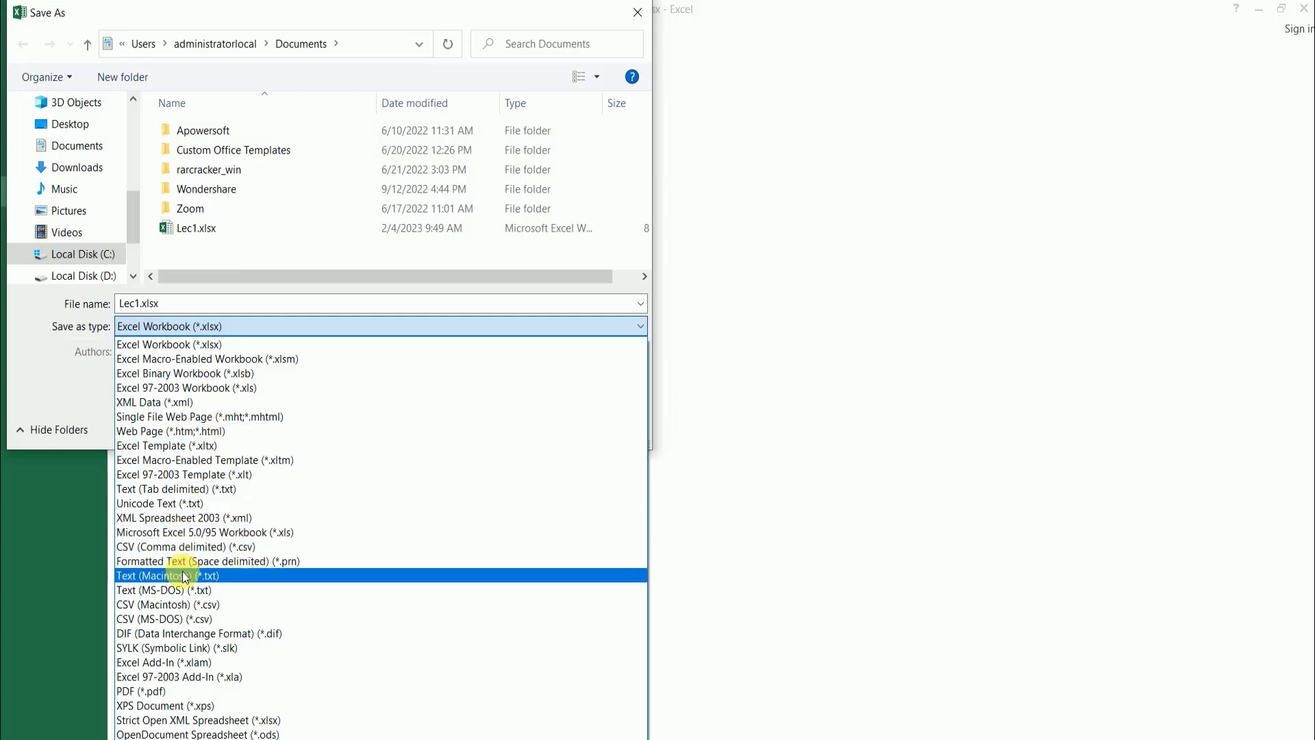
{"action": "left_click", "coordinate": [180, 693]}
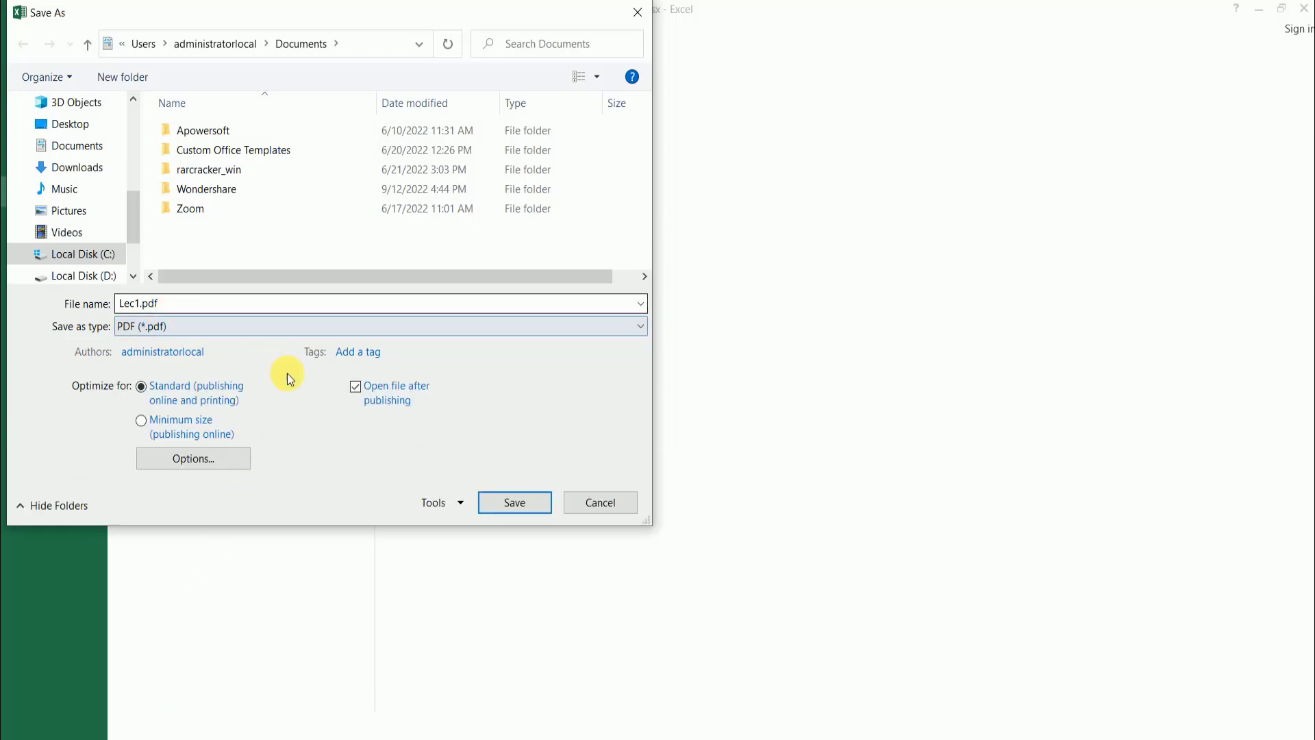
{"action": "left_click", "coordinate": [513, 504]}
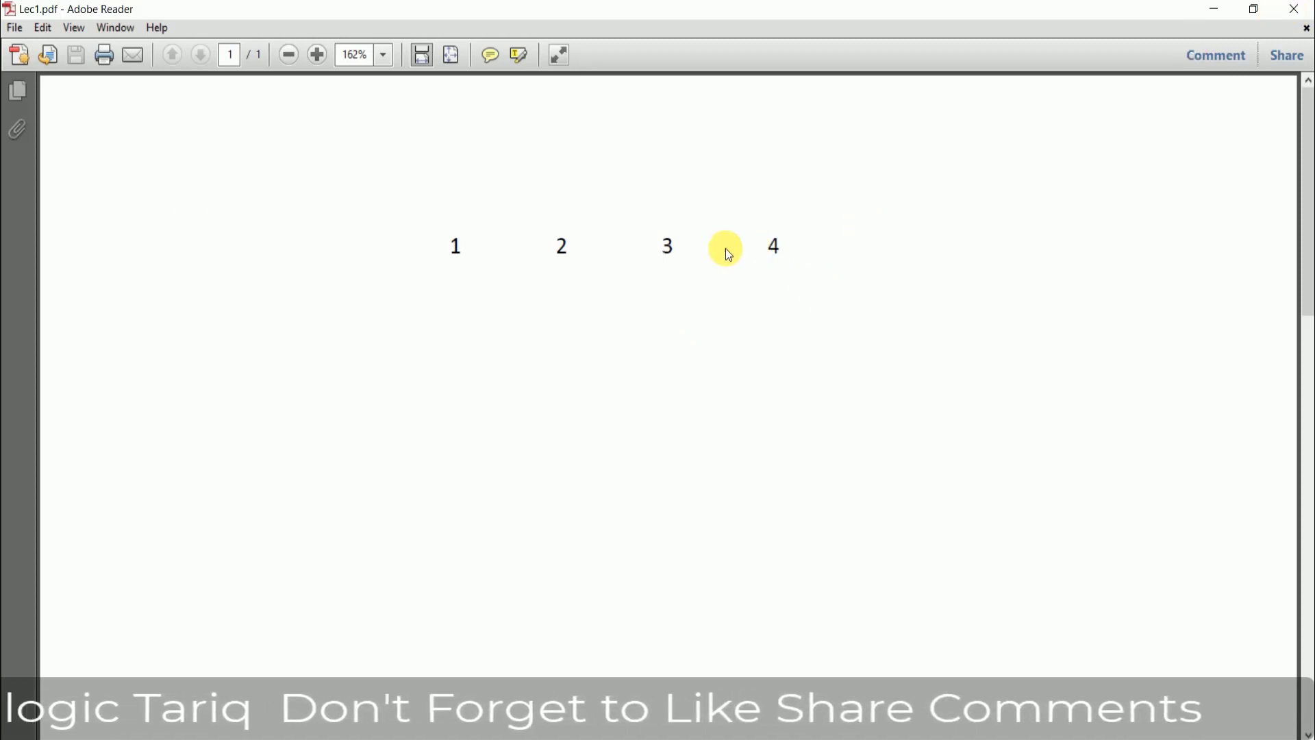
- Switch from the opened PDF back to the Lec1.xlsx workbook in Excel and select cell G8
{"action": "left_click", "coordinate": [624, 739]}
{"action": "left_click", "coordinate": [608, 739]}
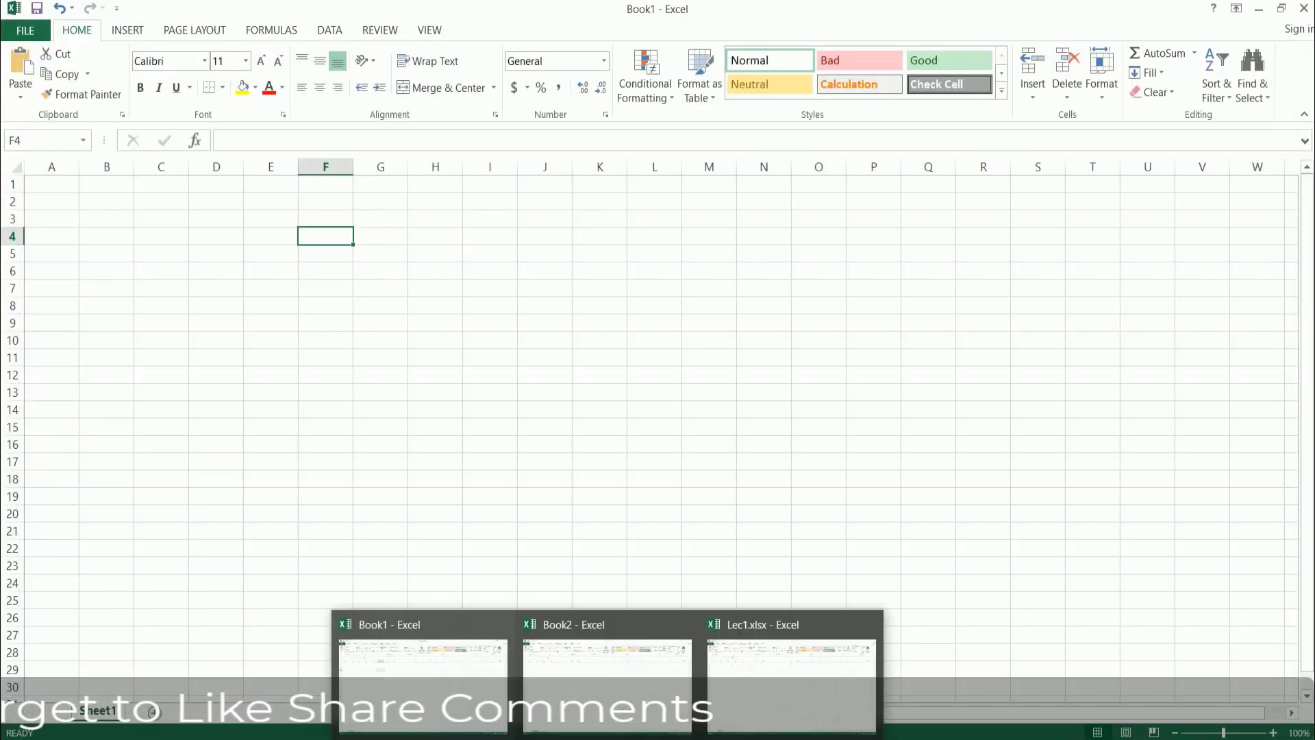
{"action": "left_click", "coordinate": [808, 646]}
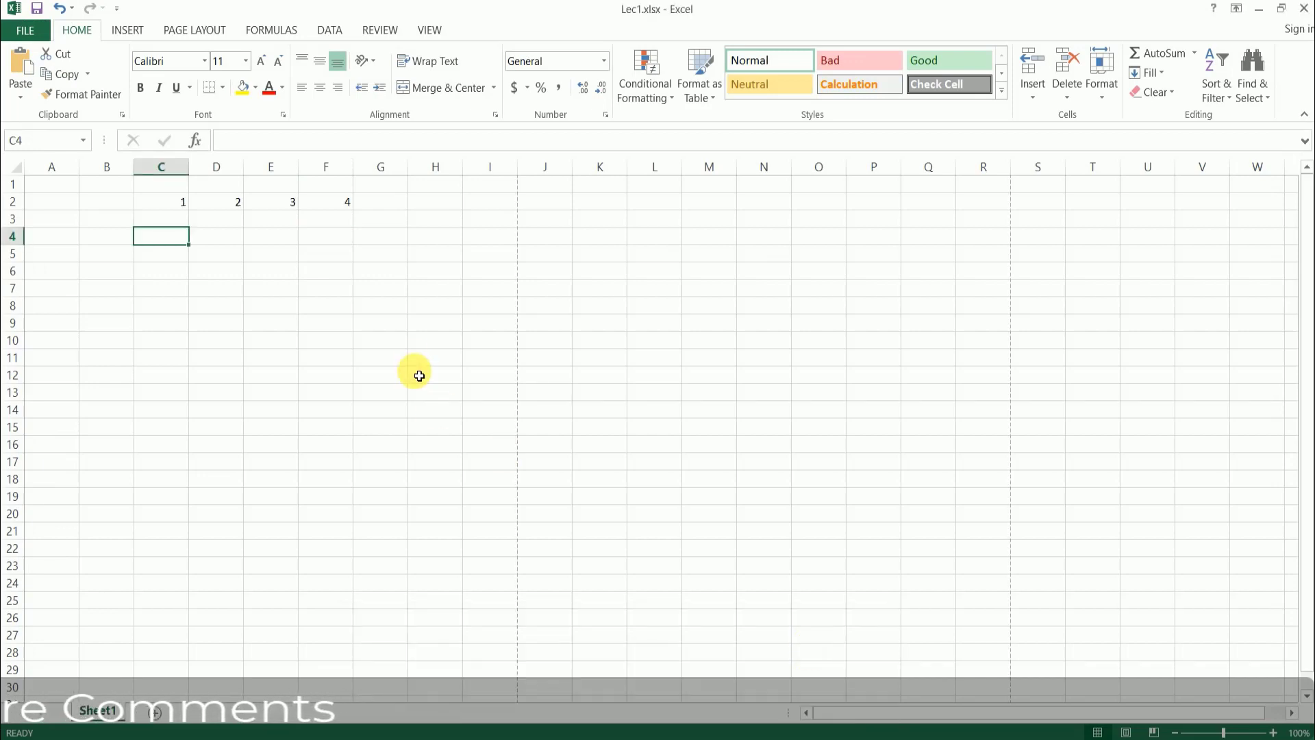
{"action": "left_click", "coordinate": [397, 309]}
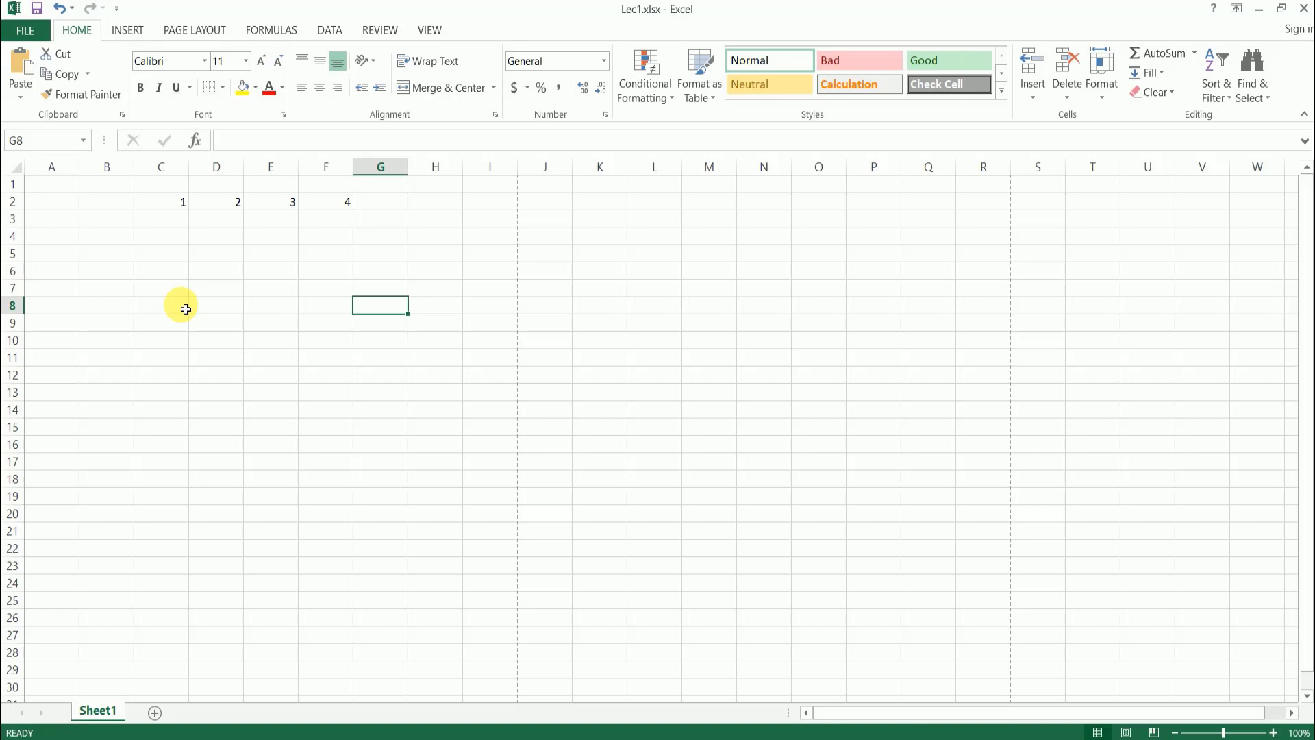
- Review the Save settings in Excel Options, including default format, AutoRecover and file locations, and leave without changing them
{"action": "left_click", "coordinate": [35, 34]}
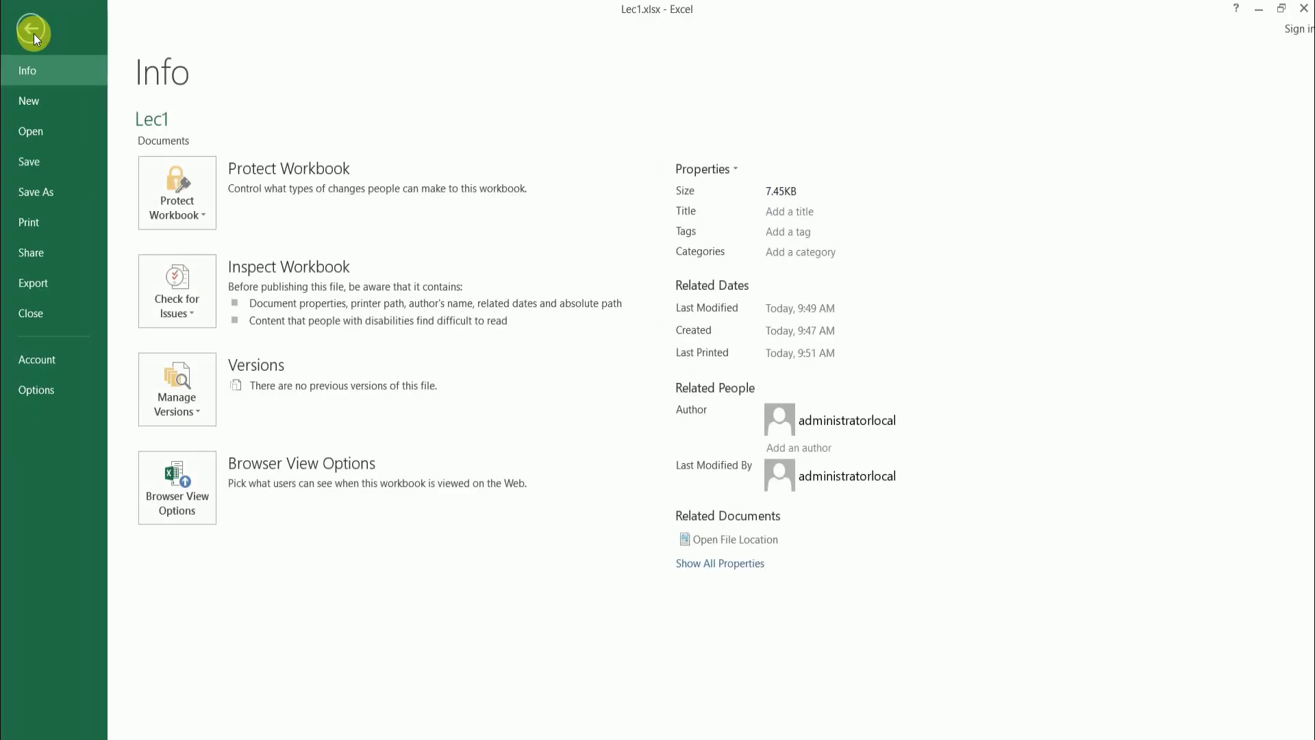
{"action": "left_click", "coordinate": [50, 395]}
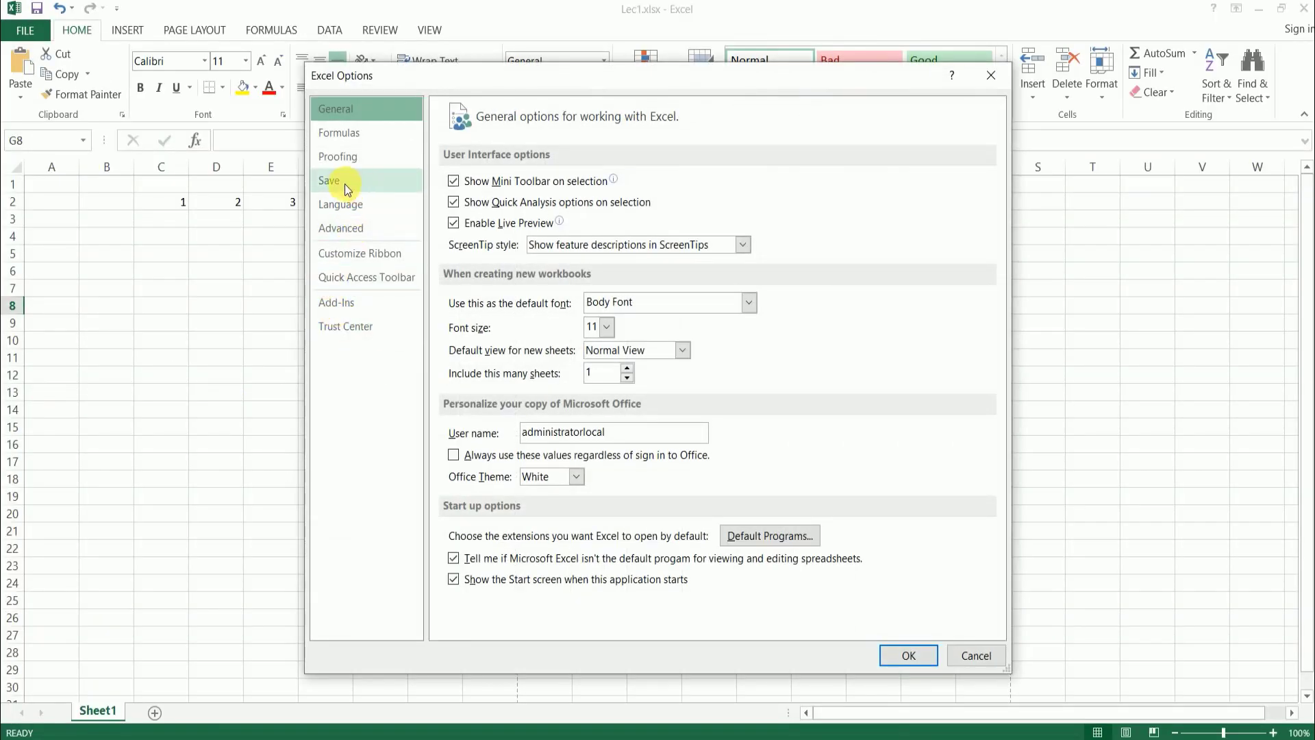
{"action": "left_click", "coordinate": [344, 183]}
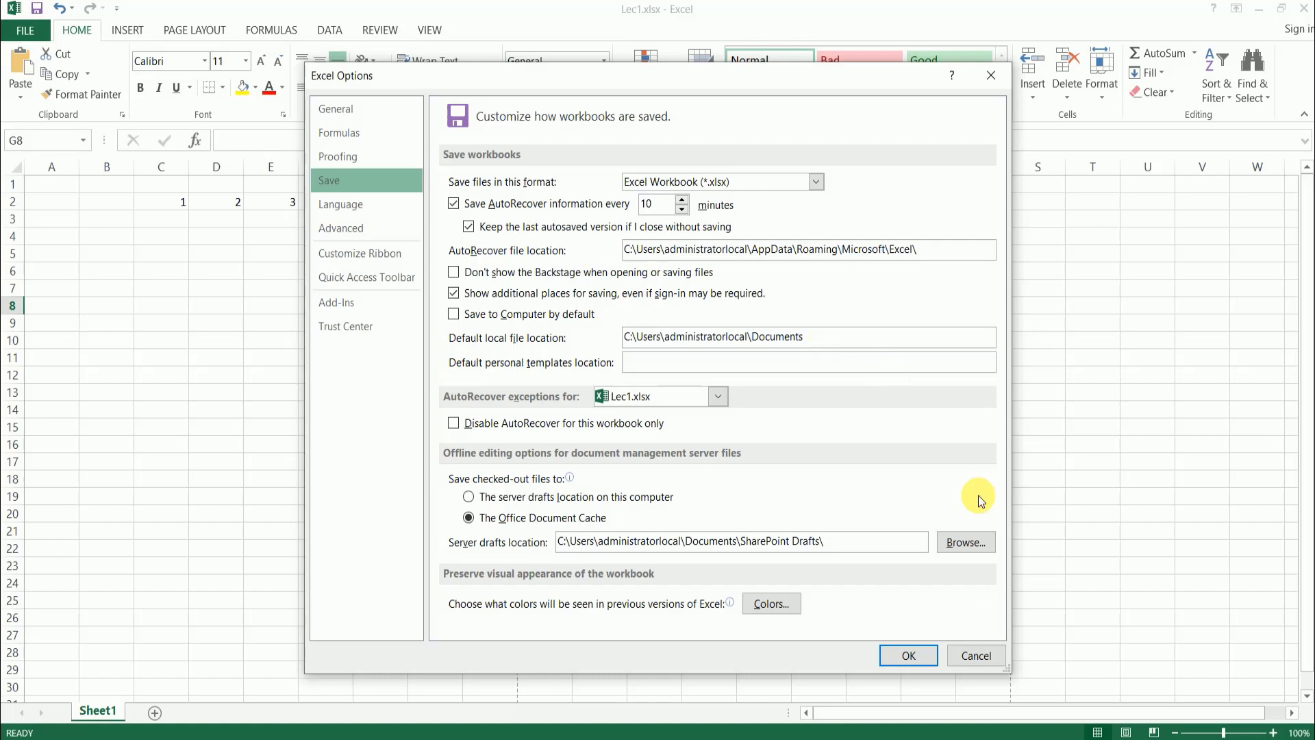
{"action": "left_click", "coordinate": [977, 656]}
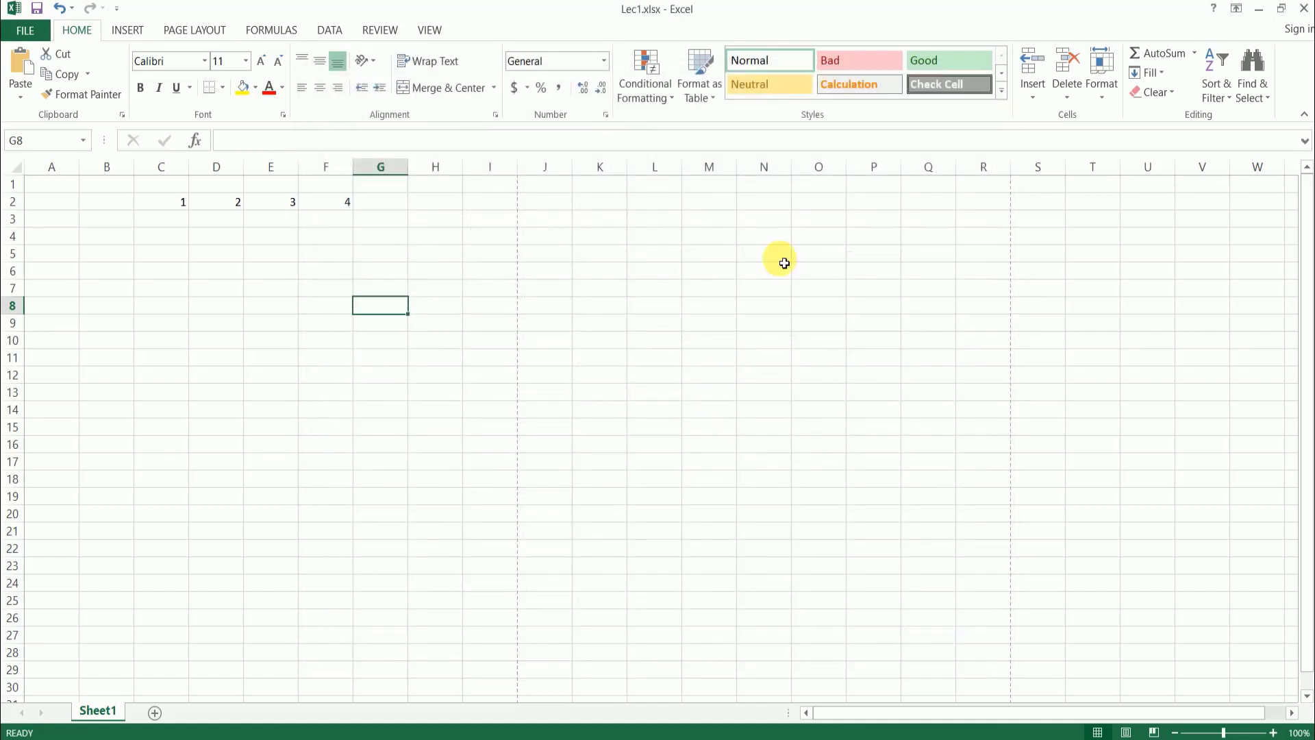
- Close Lec1.xlsx with its changes saved, and minimize the remaining Excel window to reach the desktop
{"action": "left_click", "coordinate": [1304, 10]}
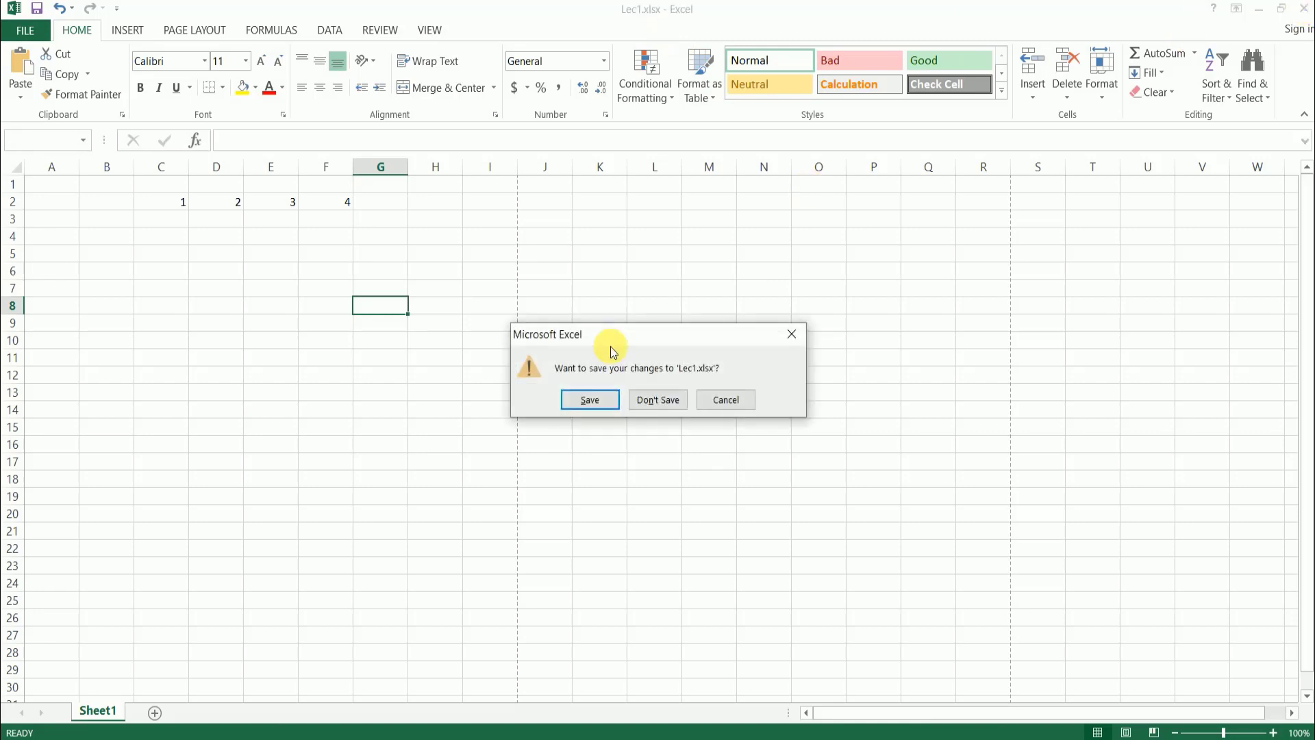
{"action": "left_click", "coordinate": [597, 407]}
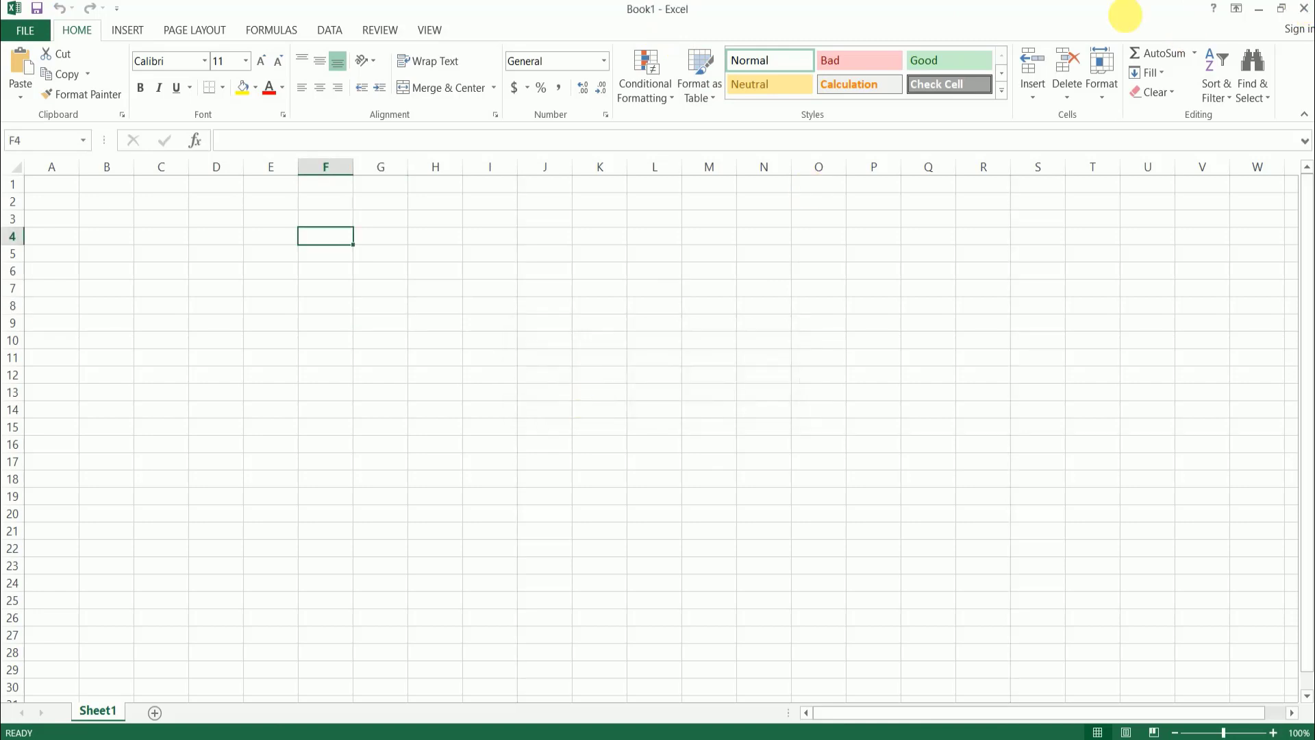
{"action": "left_click", "coordinate": [1260, 11]}
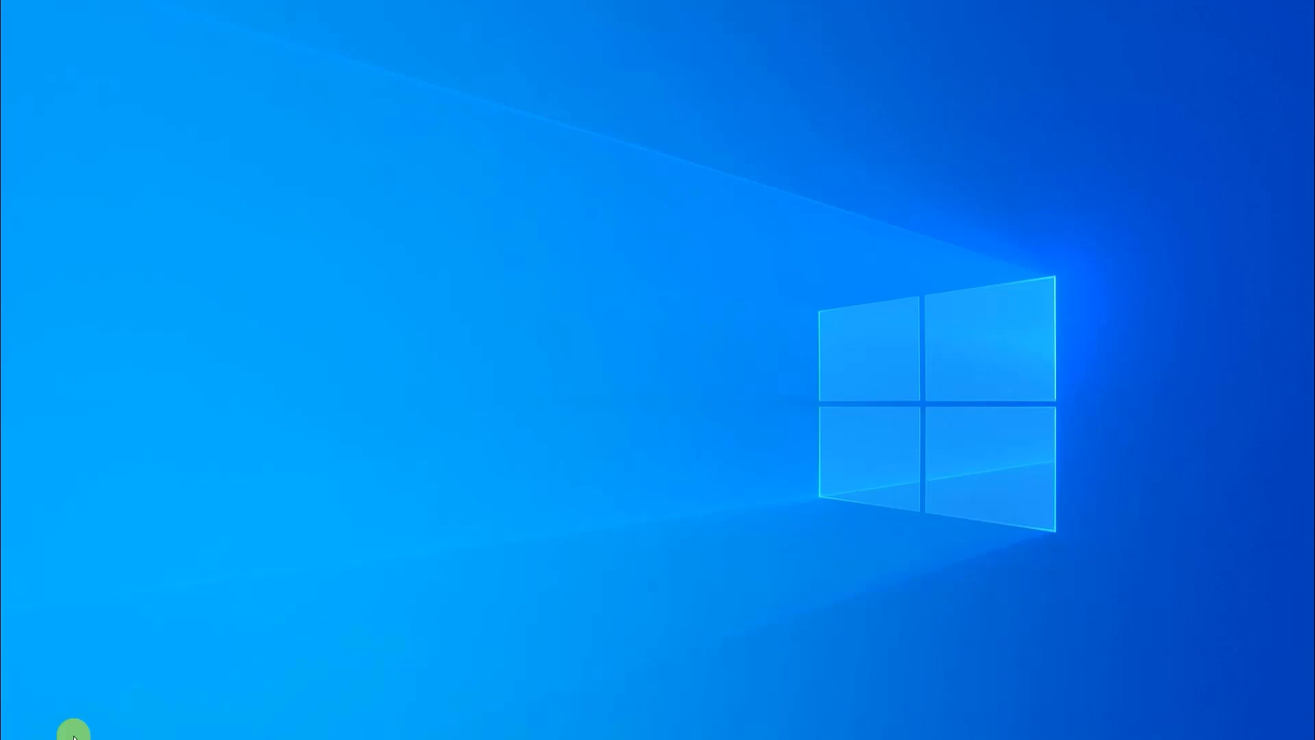
- Switch to File Explorer in a maximized window and open Local Disk (C:) from This PC
{"action": "key", "text": "super+e"}
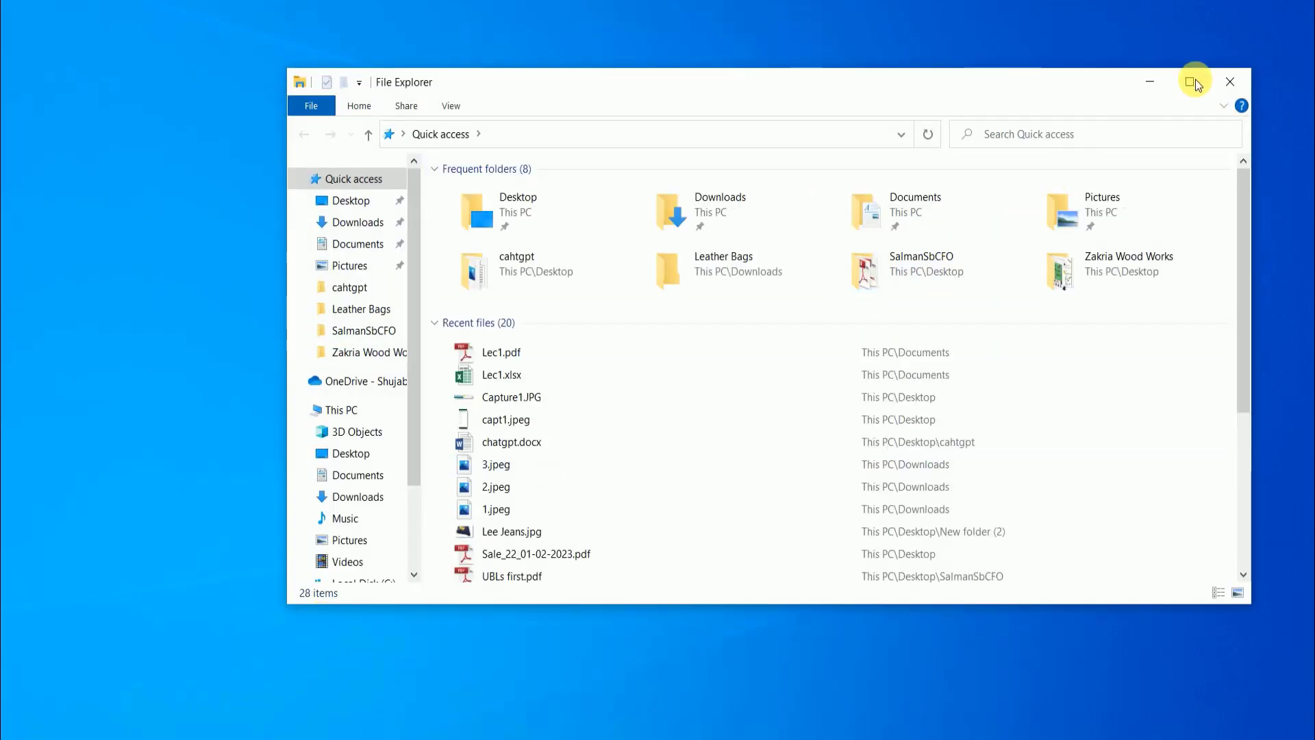
{"action": "left_click", "coordinate": [1183, 83]}
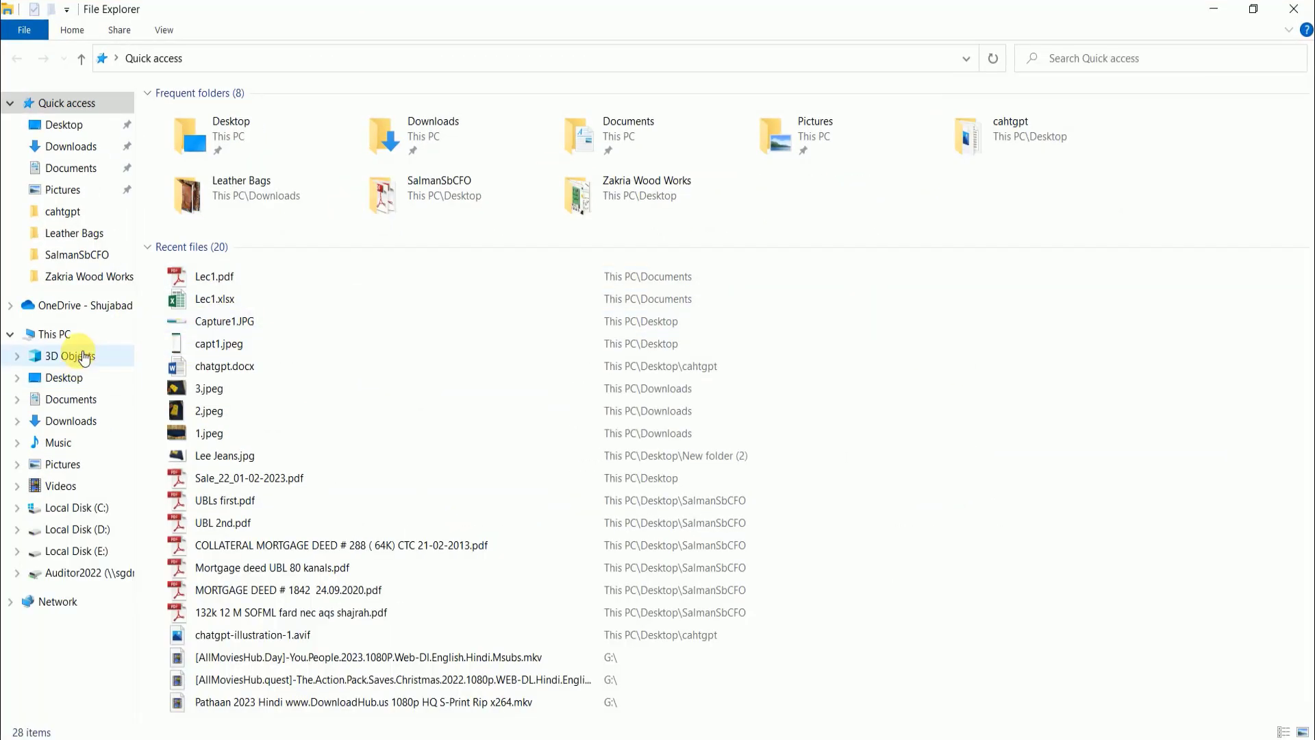
{"action": "left_click", "coordinate": [81, 334]}
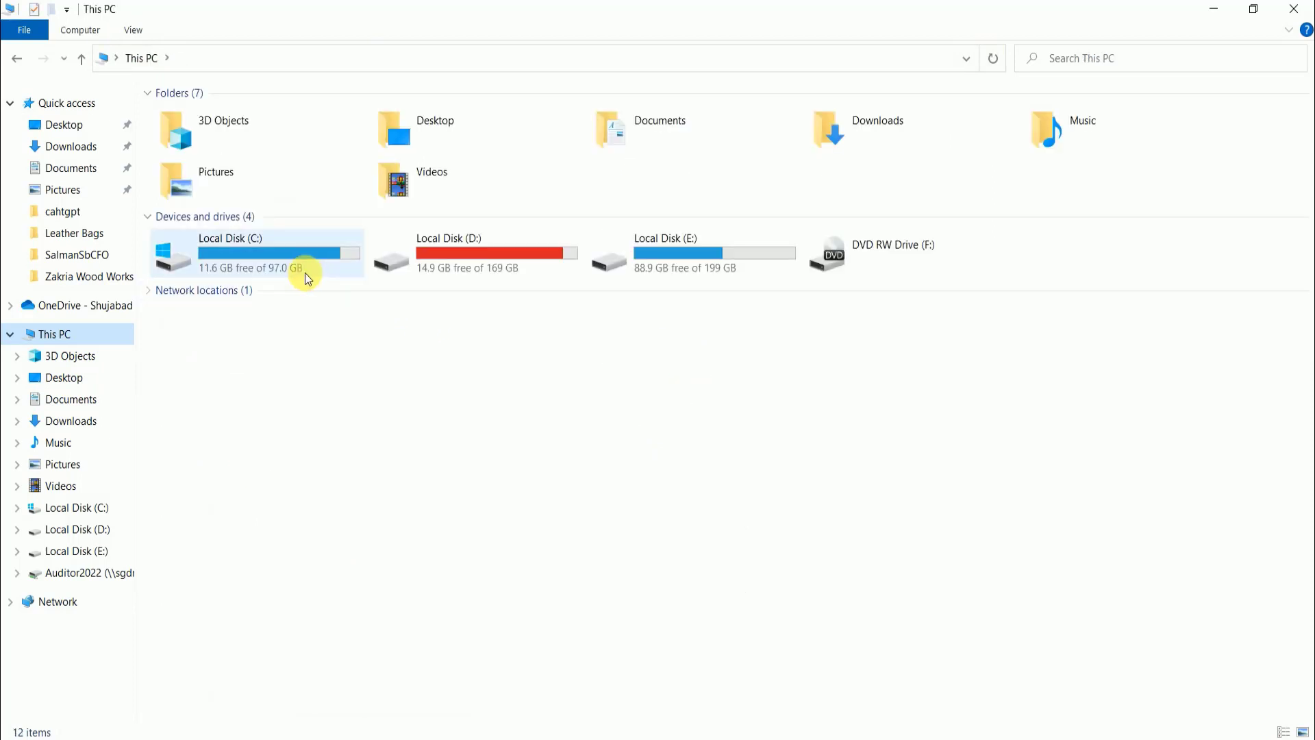
{"action": "mouse_move", "coordinate": [304, 272]}
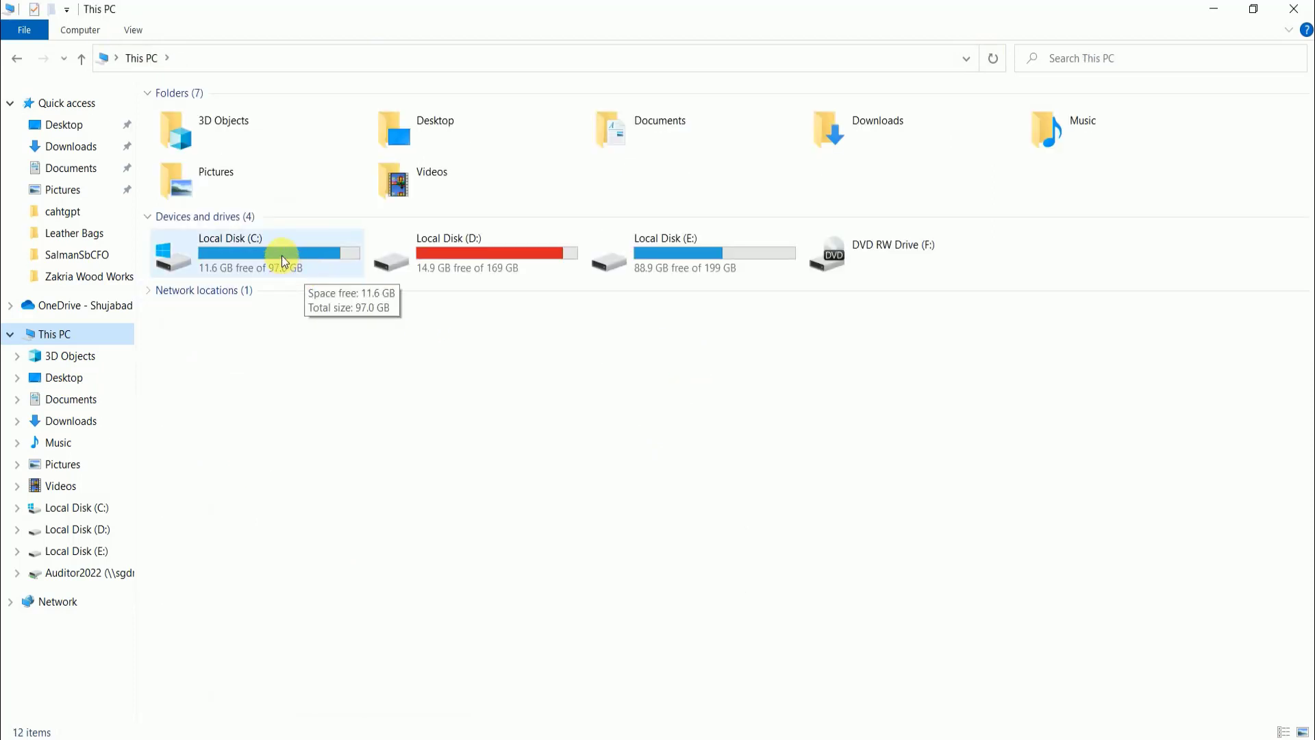
{"action": "double_click", "coordinate": [282, 259]}
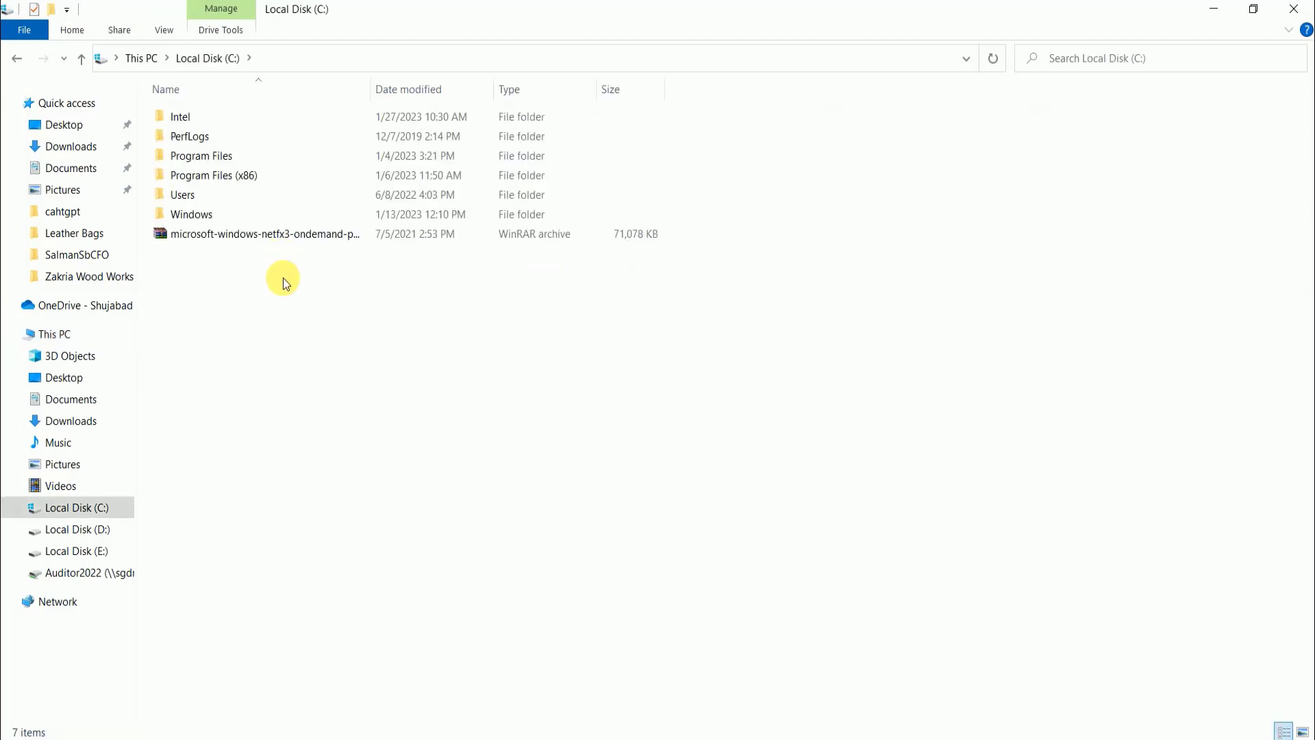
- Go into Program Files, Microsoft Office, Office15 and open the XLSTART folder
{"action": "double_click", "coordinate": [240, 155]}
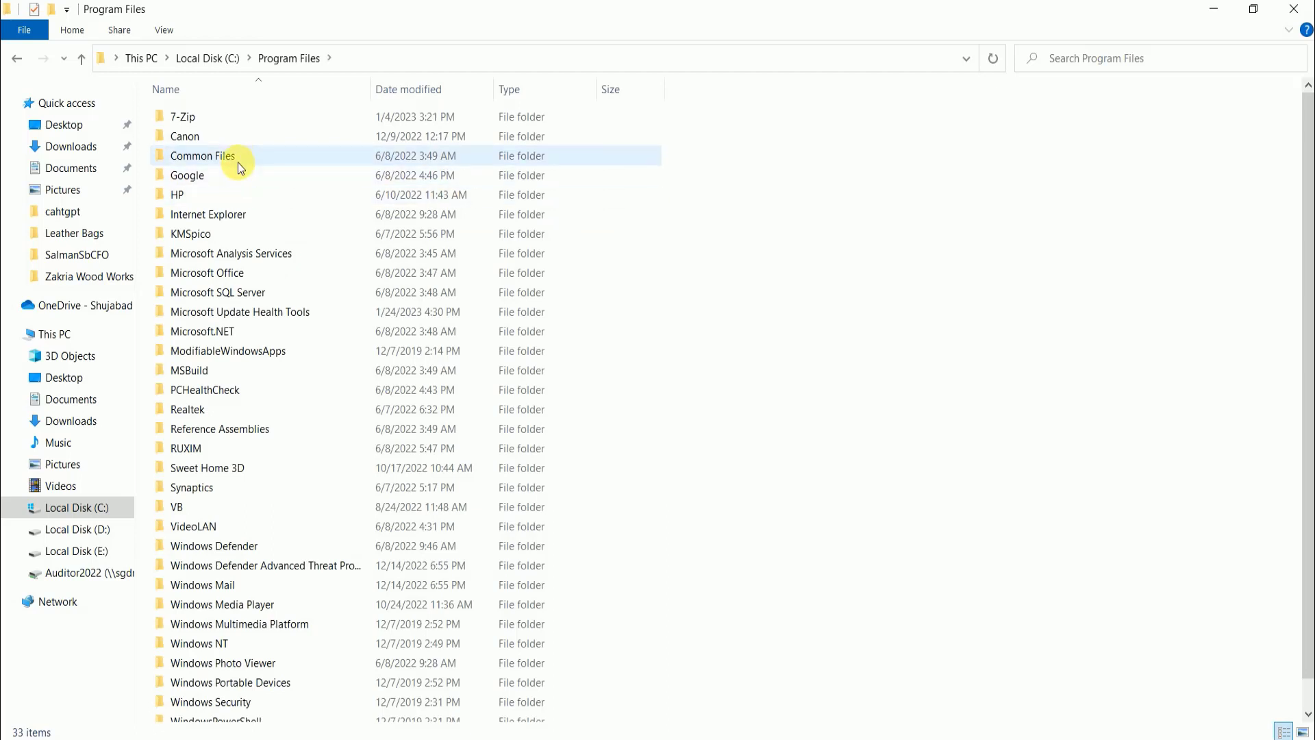
{"action": "double_click", "coordinate": [241, 274]}
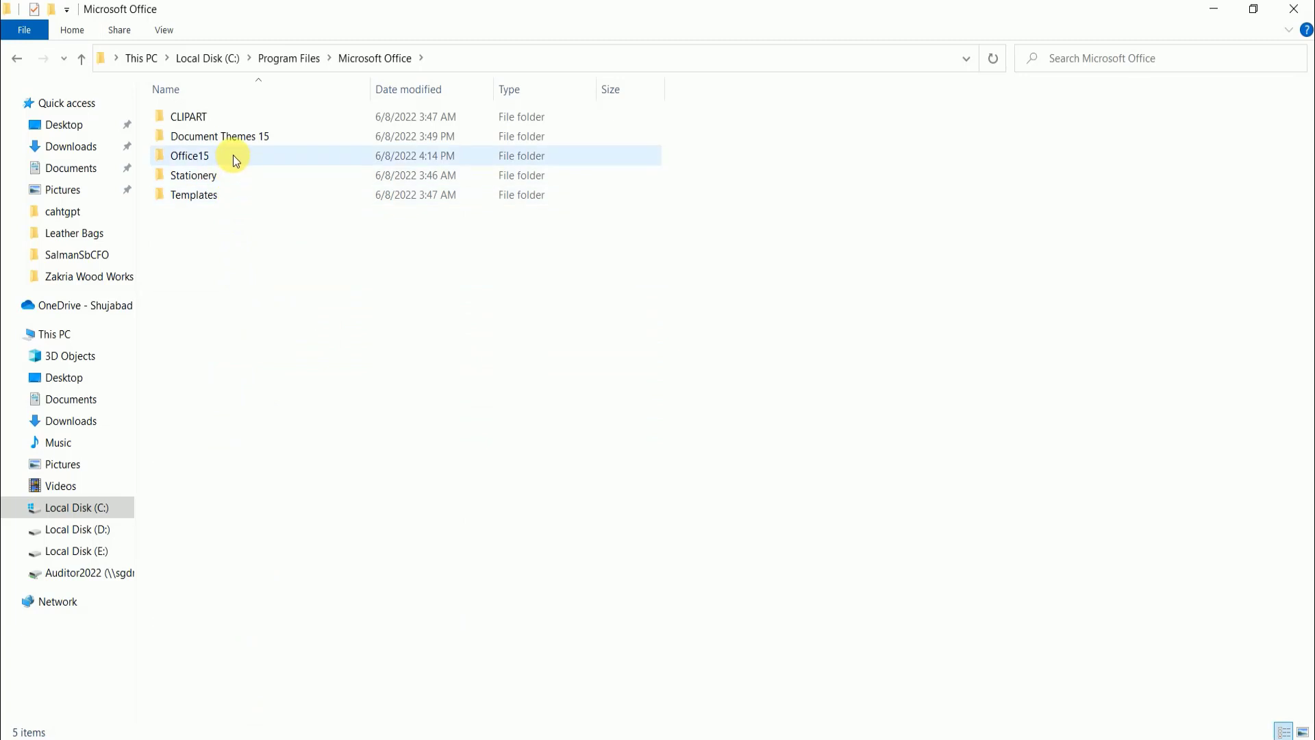
{"action": "double_click", "coordinate": [233, 155]}
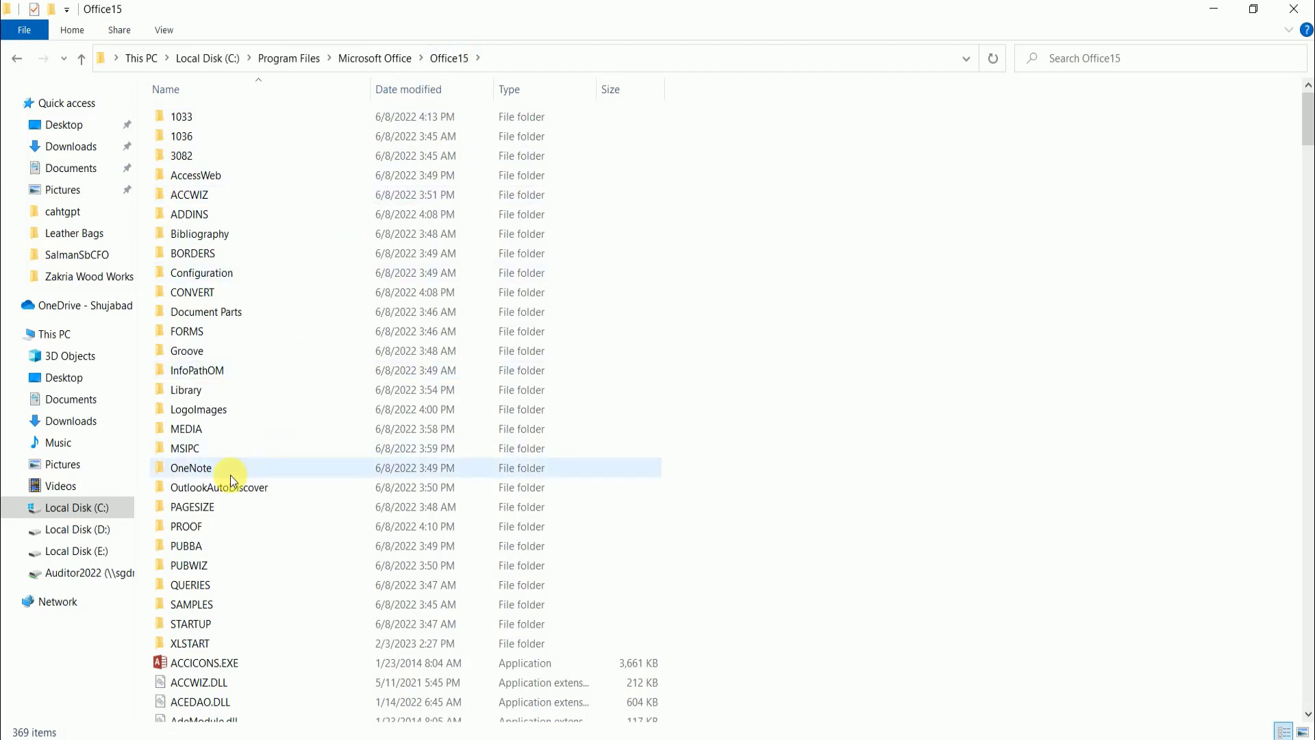
{"action": "left_click", "coordinate": [204, 440]}
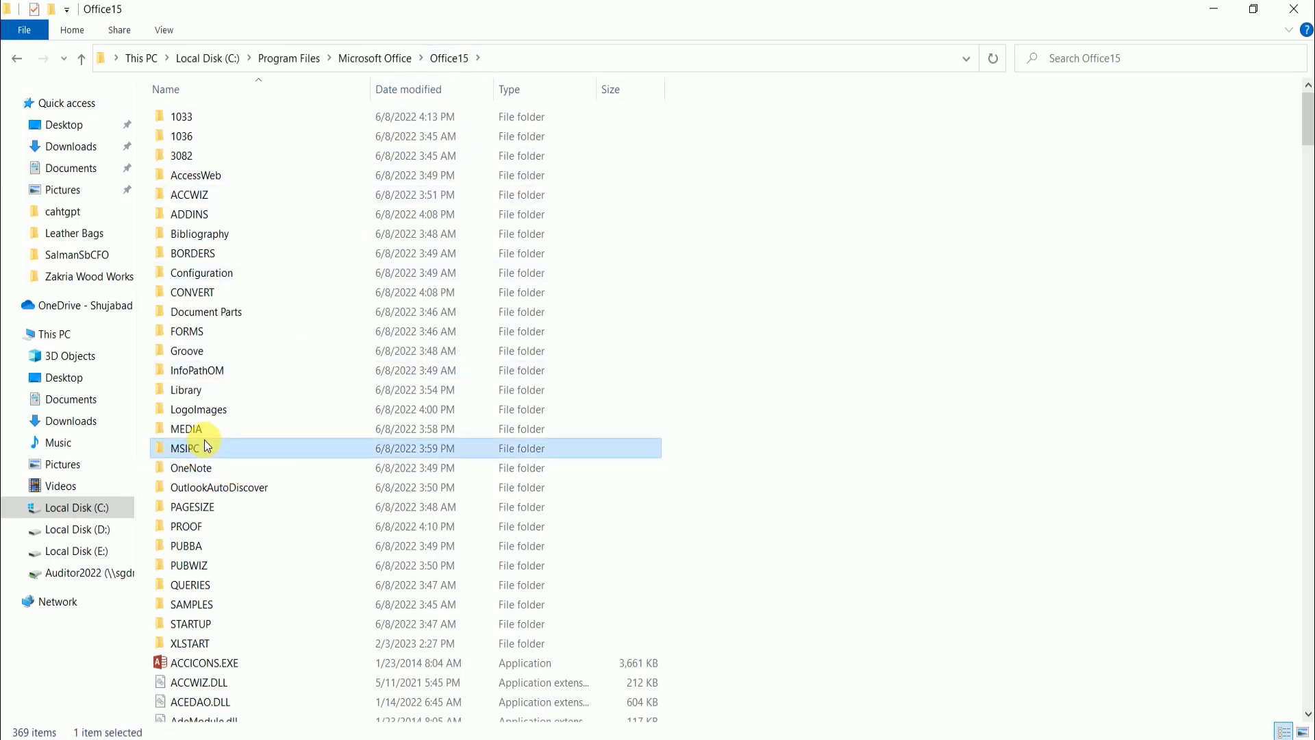
{"action": "key", "text": "x"}
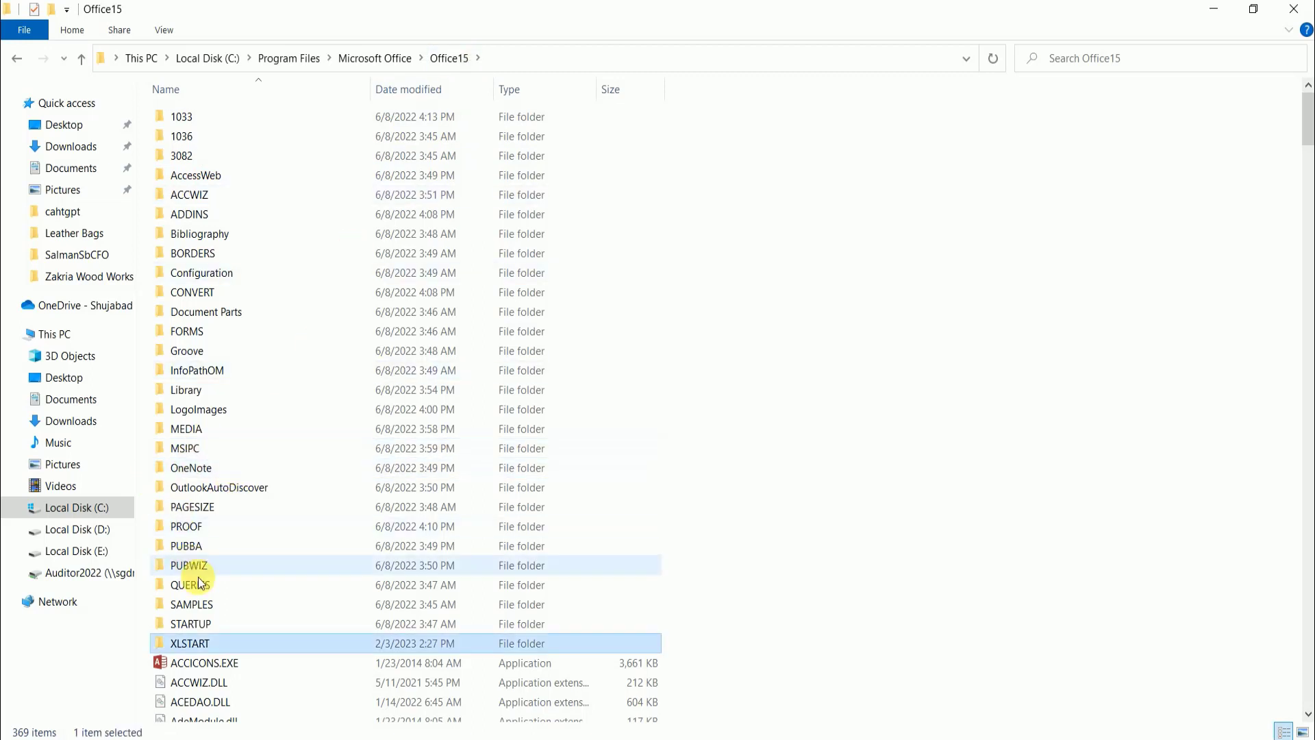
{"action": "double_click", "coordinate": [215, 643]}
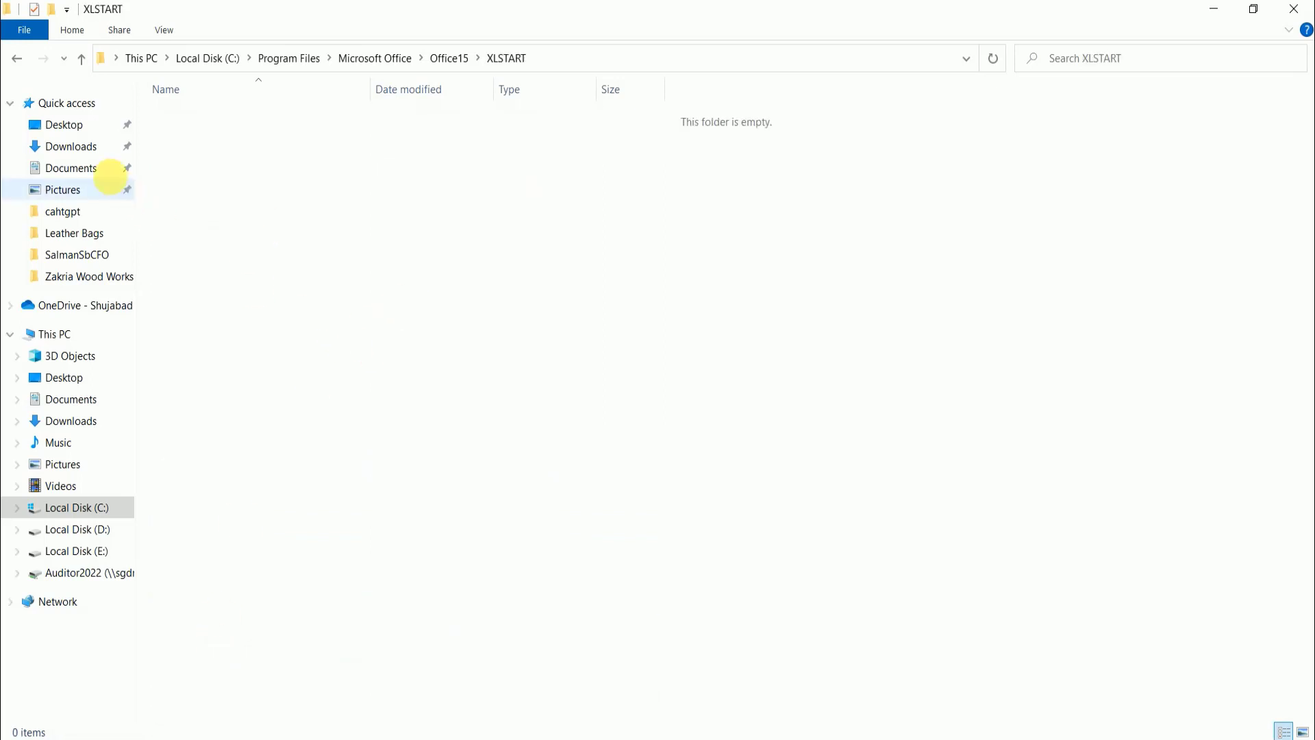
- Restore the File Explorer window to its smaller size and copy Lec1.xlsx from the Documents folder
{"action": "left_click", "coordinate": [1254, 9]}
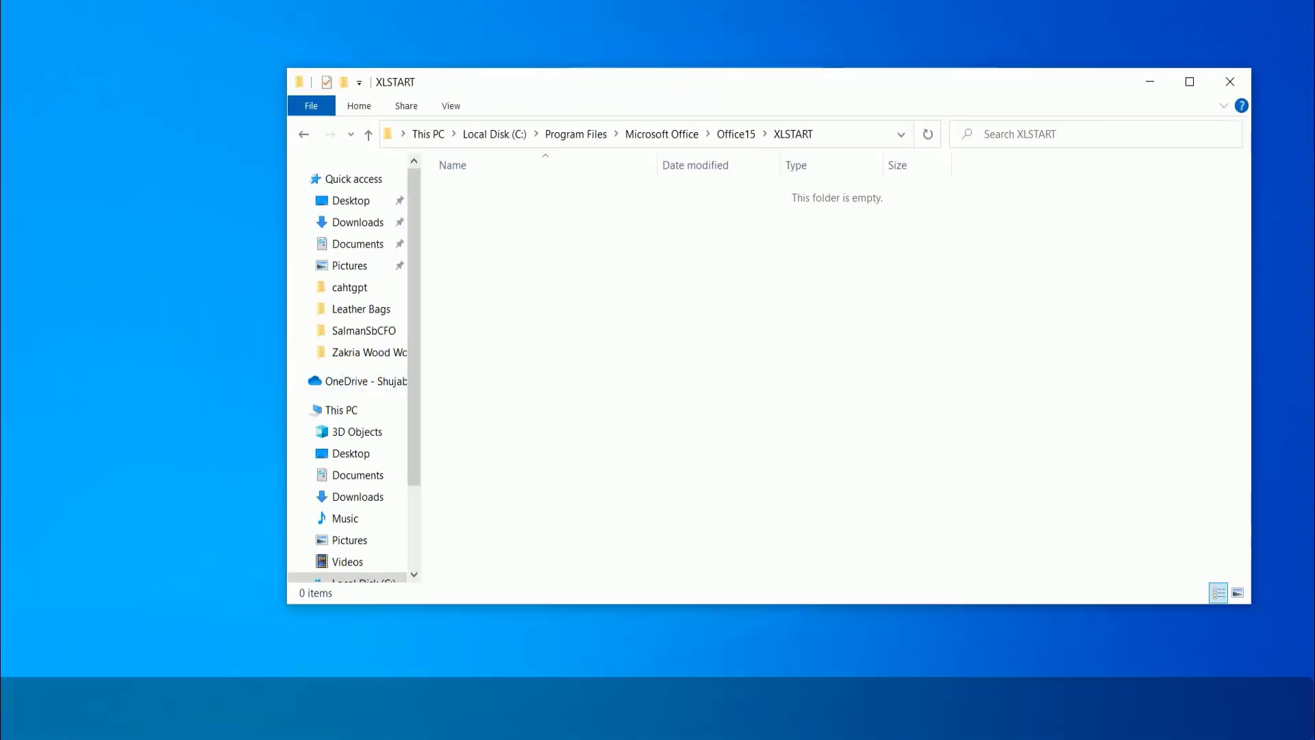
{"action": "left_click", "coordinate": [362, 246]}
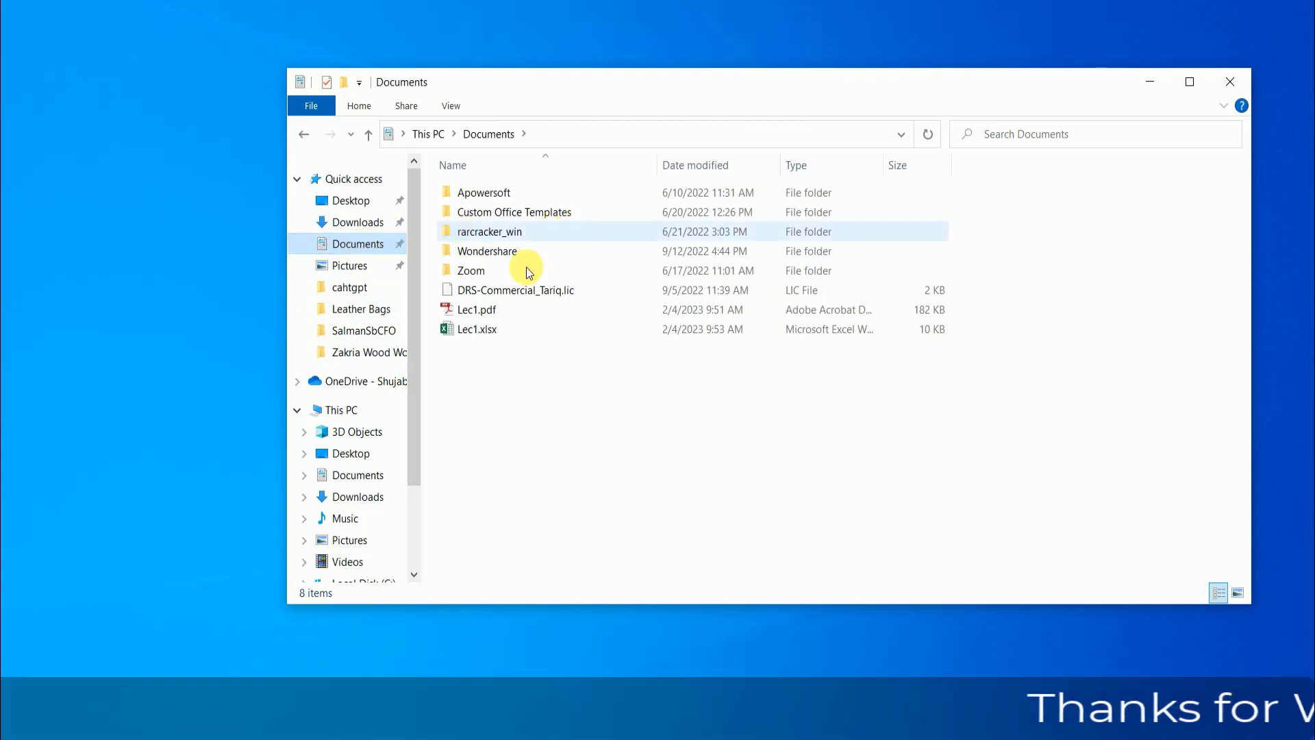
{"action": "double_click", "coordinate": [483, 330]}
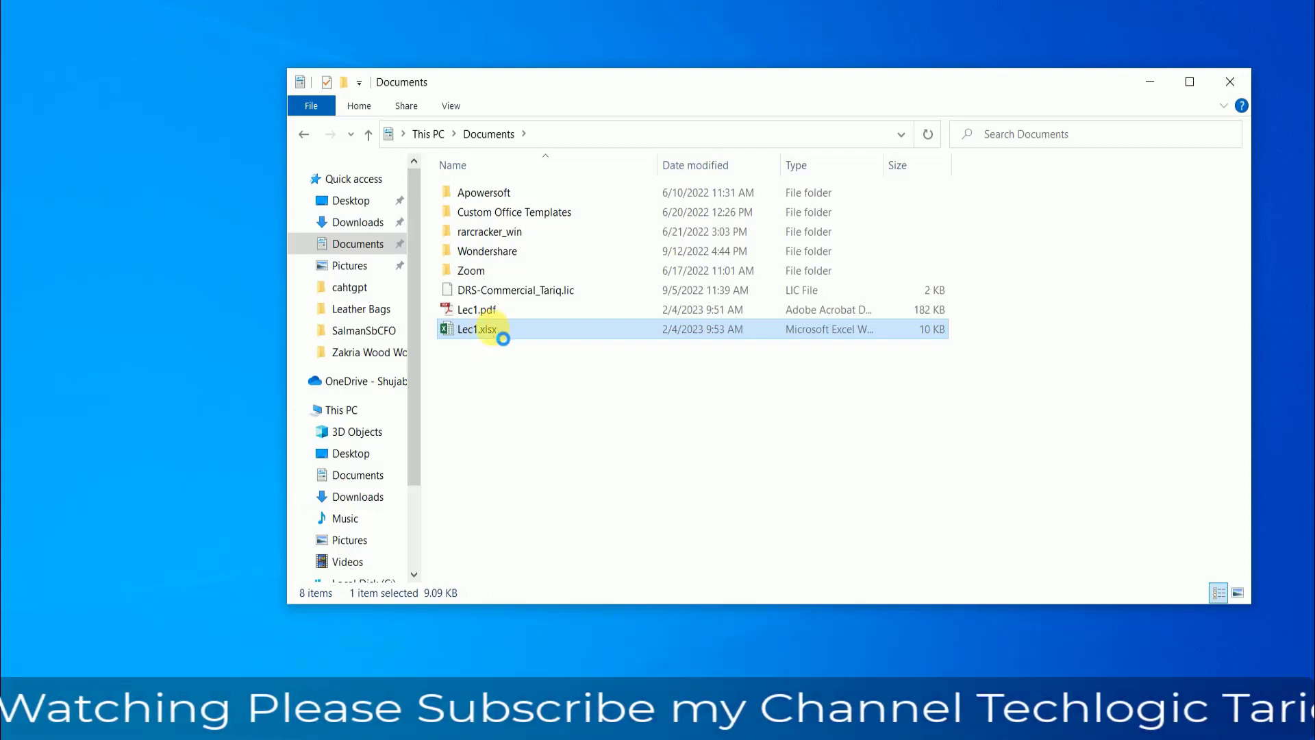
{"action": "right_click", "coordinate": [483, 333]}
{"action": "left_click", "coordinate": [525, 632]}
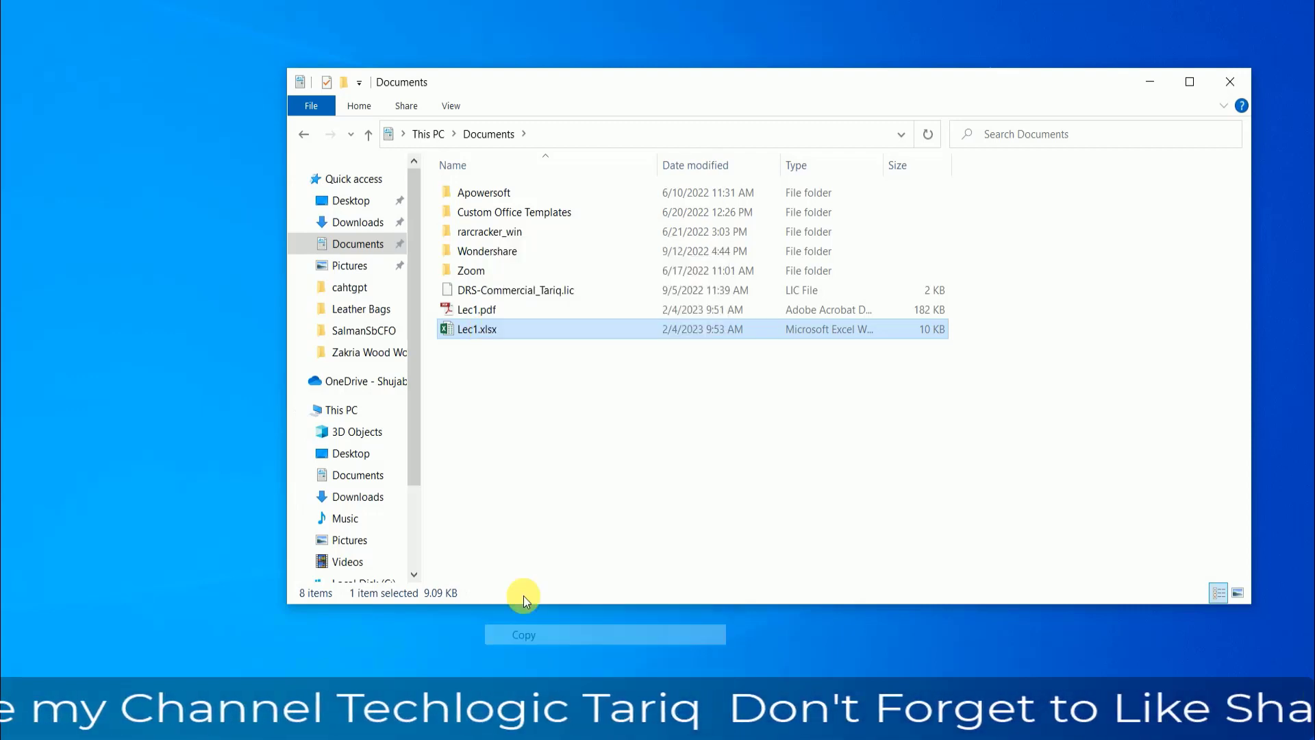
- Return to the XLSTART folder and paste the copied Lec1.xlsx there, granting administrator permission
{"action": "left_click", "coordinate": [303, 135]}
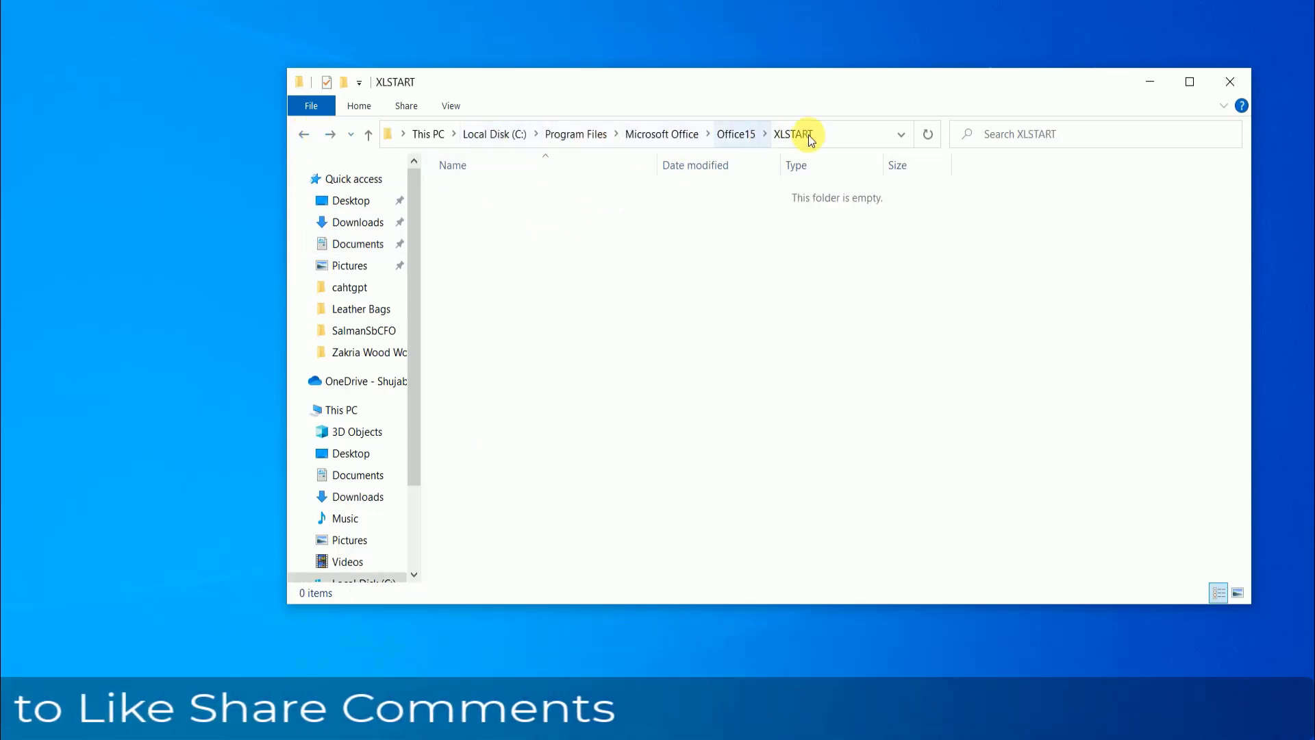
{"action": "right_click", "coordinate": [560, 237]}
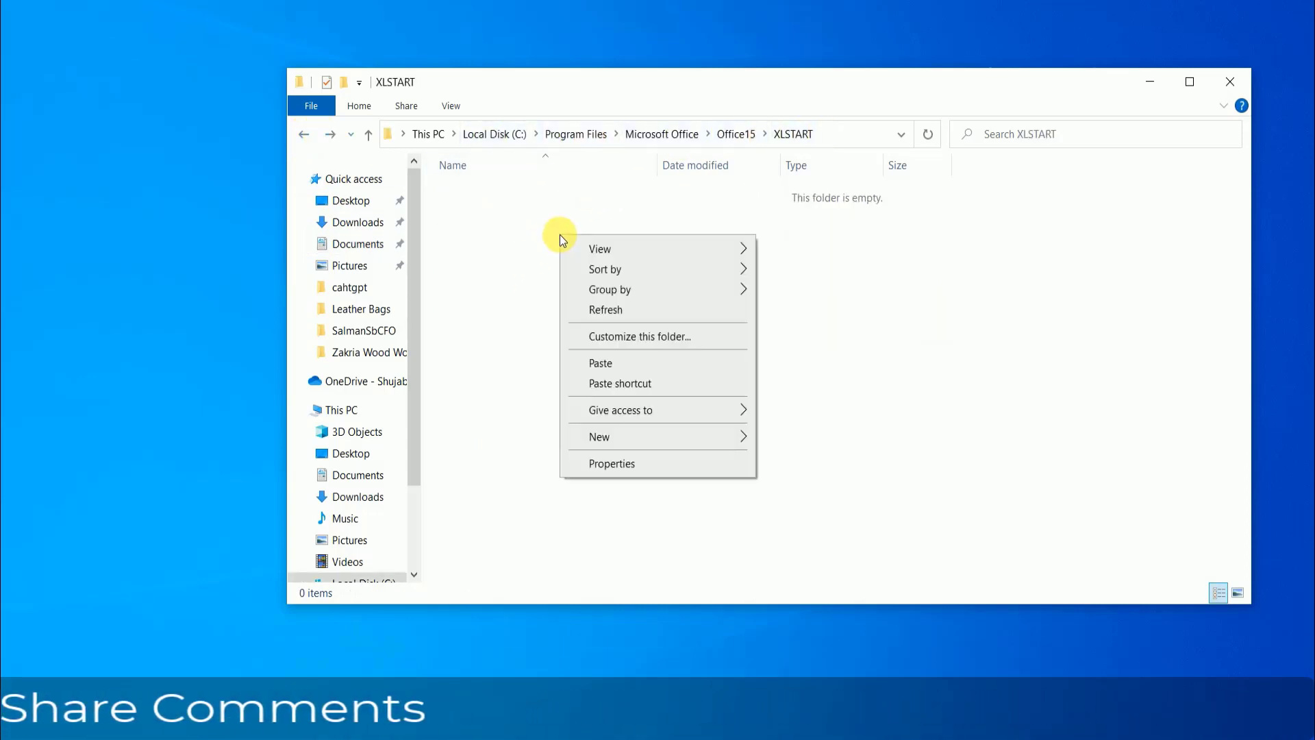
{"action": "left_click", "coordinate": [608, 363]}
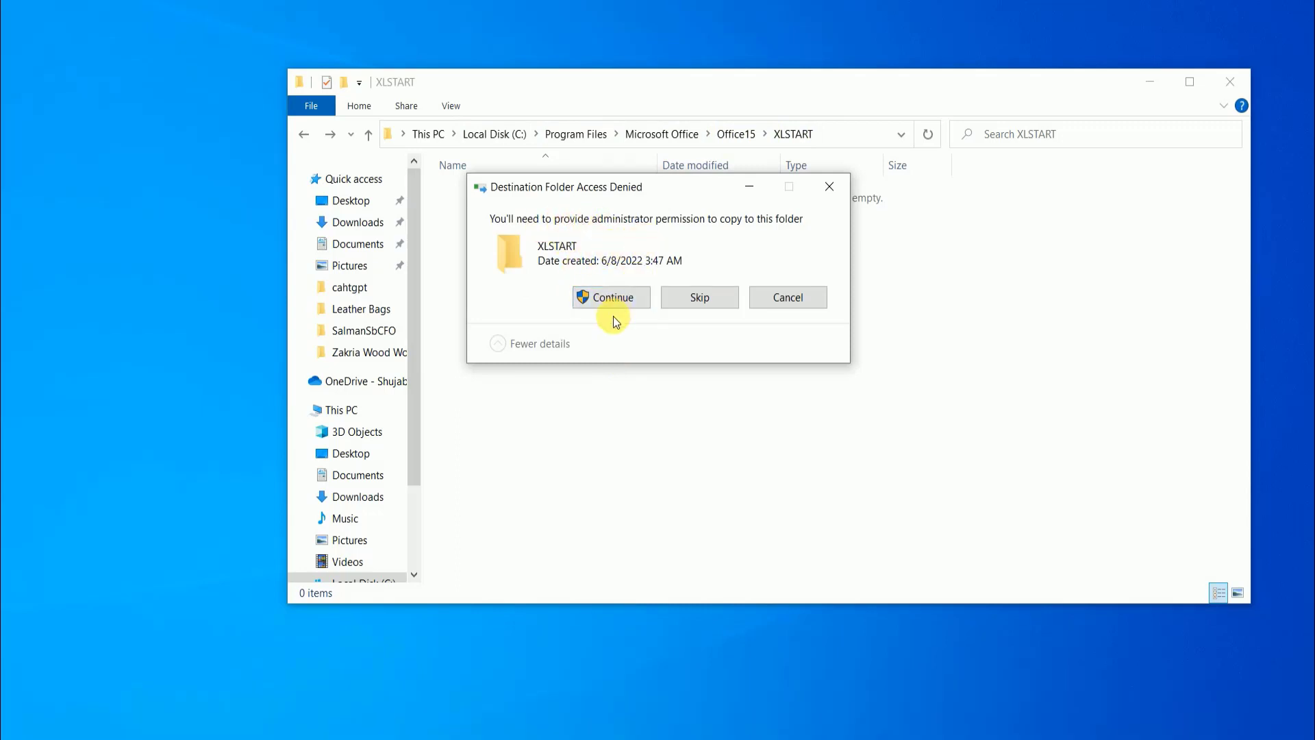
{"action": "left_click", "coordinate": [616, 297]}
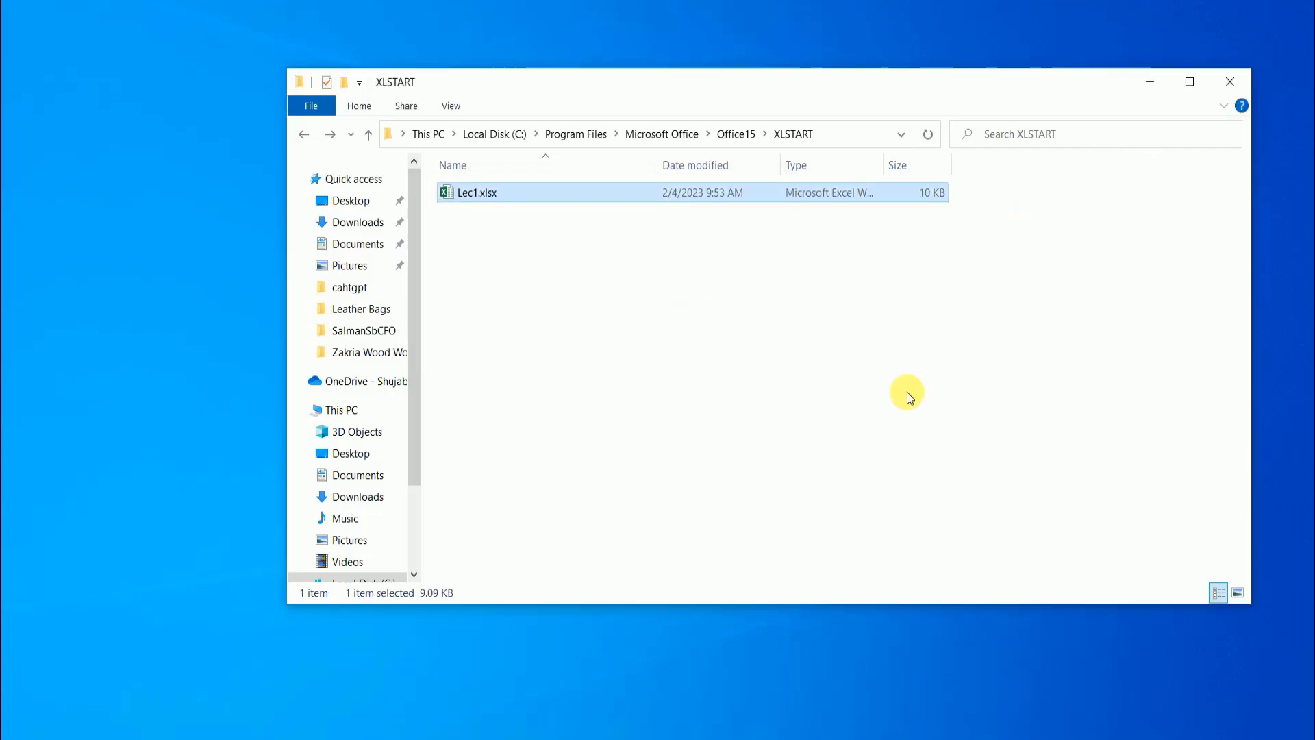
- Close the Book1 Excel window that is still running minimized
{"action": "left_click", "coordinate": [617, 738]}
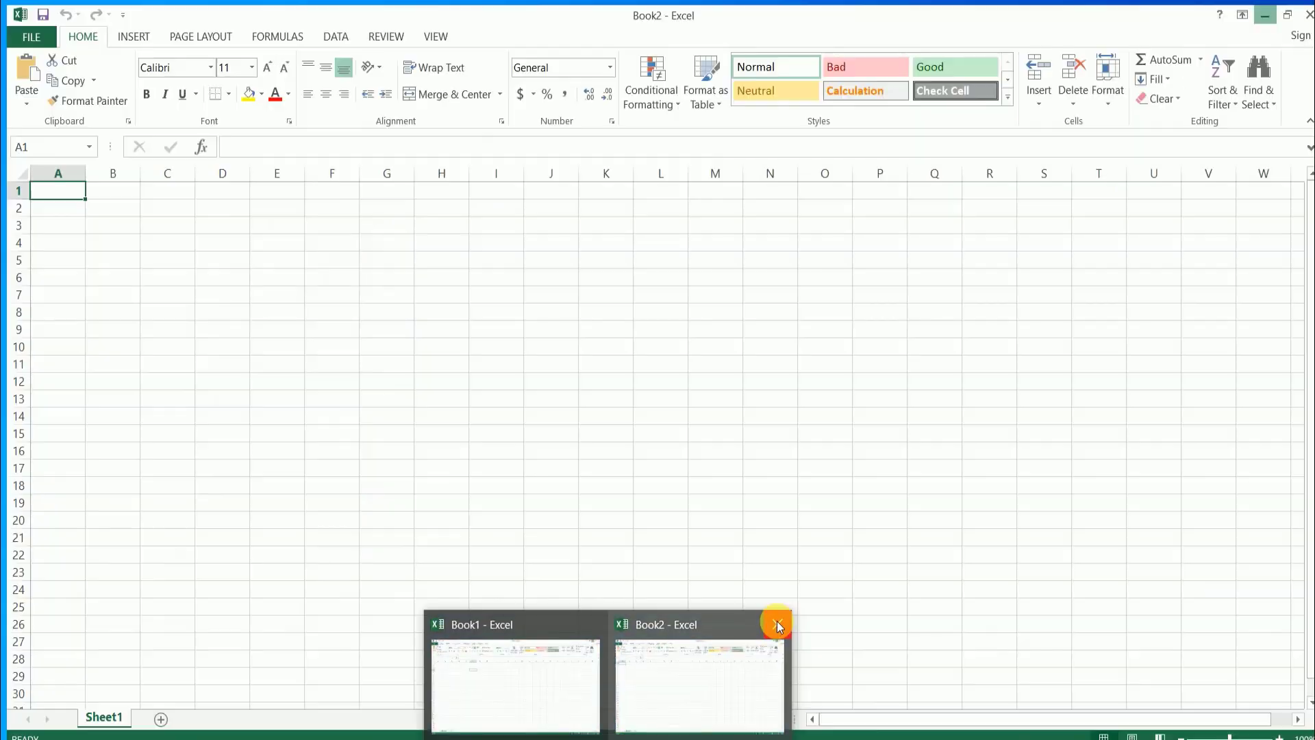
{"action": "left_click", "coordinate": [777, 620]}
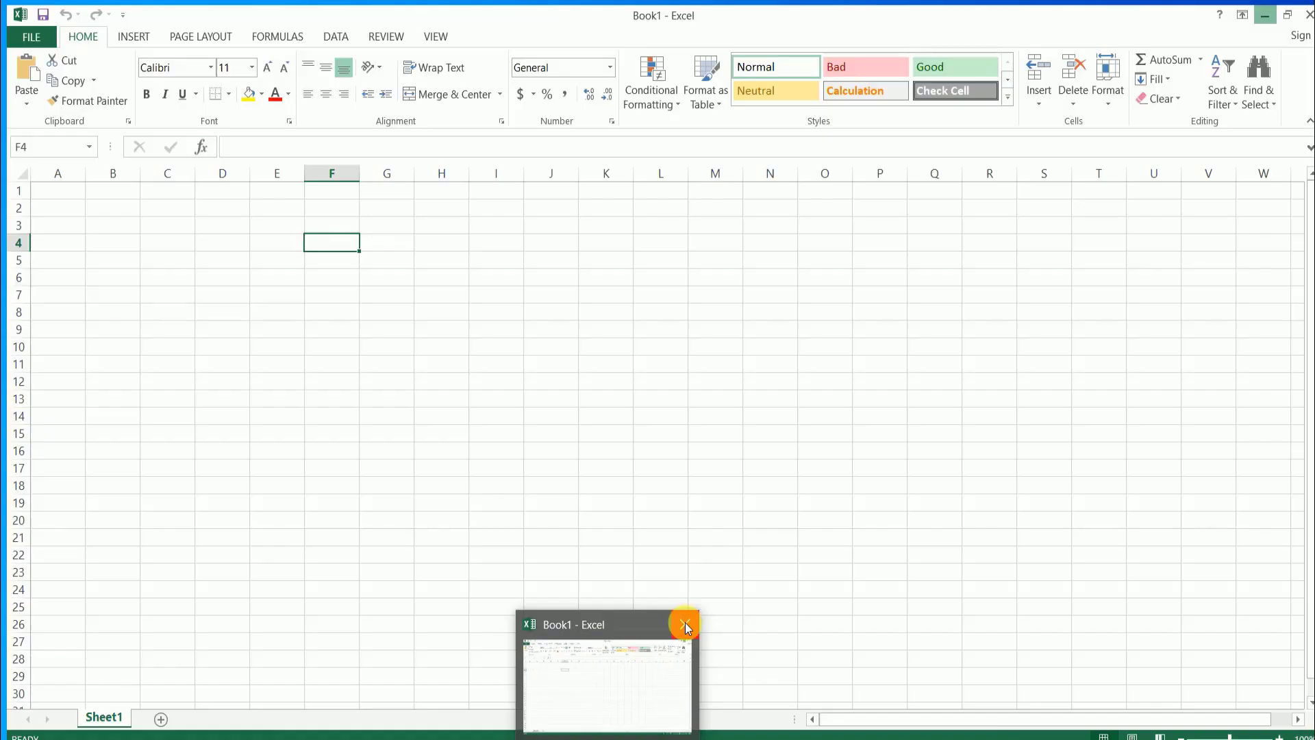
{"action": "left_click", "coordinate": [685, 623]}
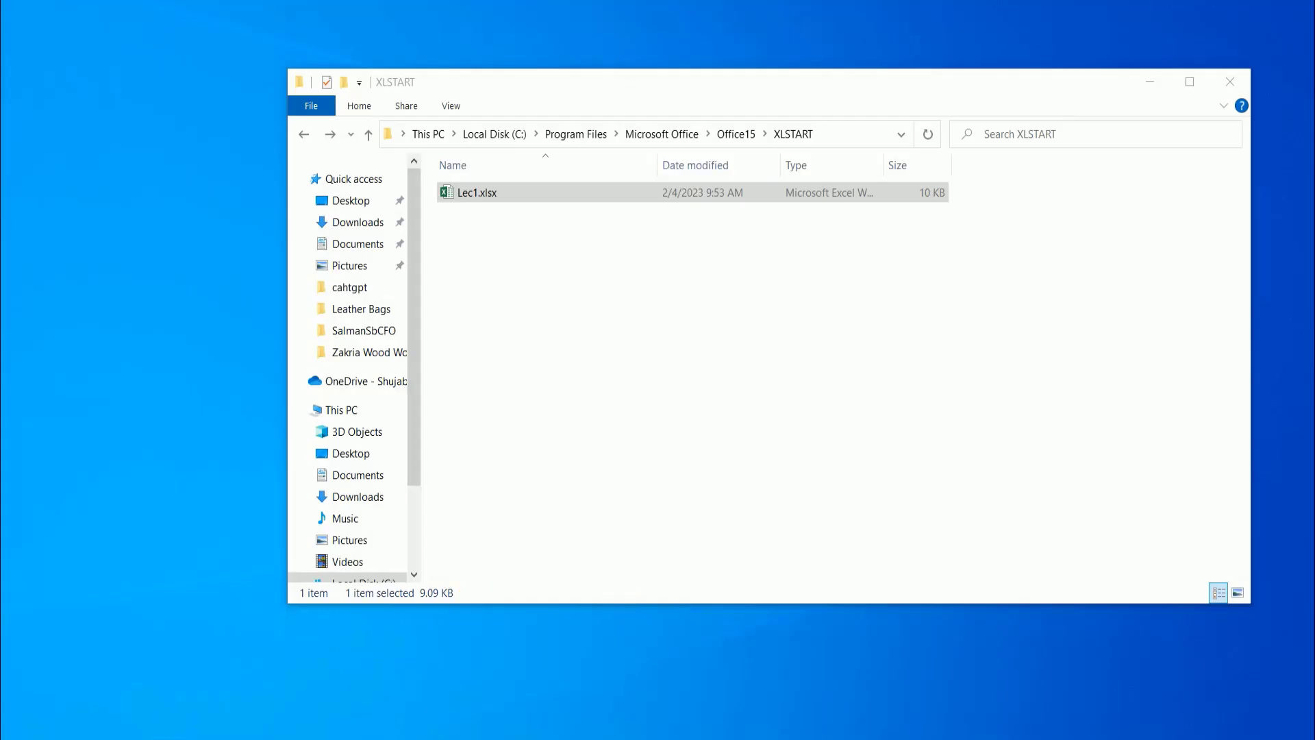
- Search Windows for excel, launch Excel 2013, and maximize the window with the automatically loaded Lec1.xlsx
{"action": "left_click", "coordinate": [168, 736]}
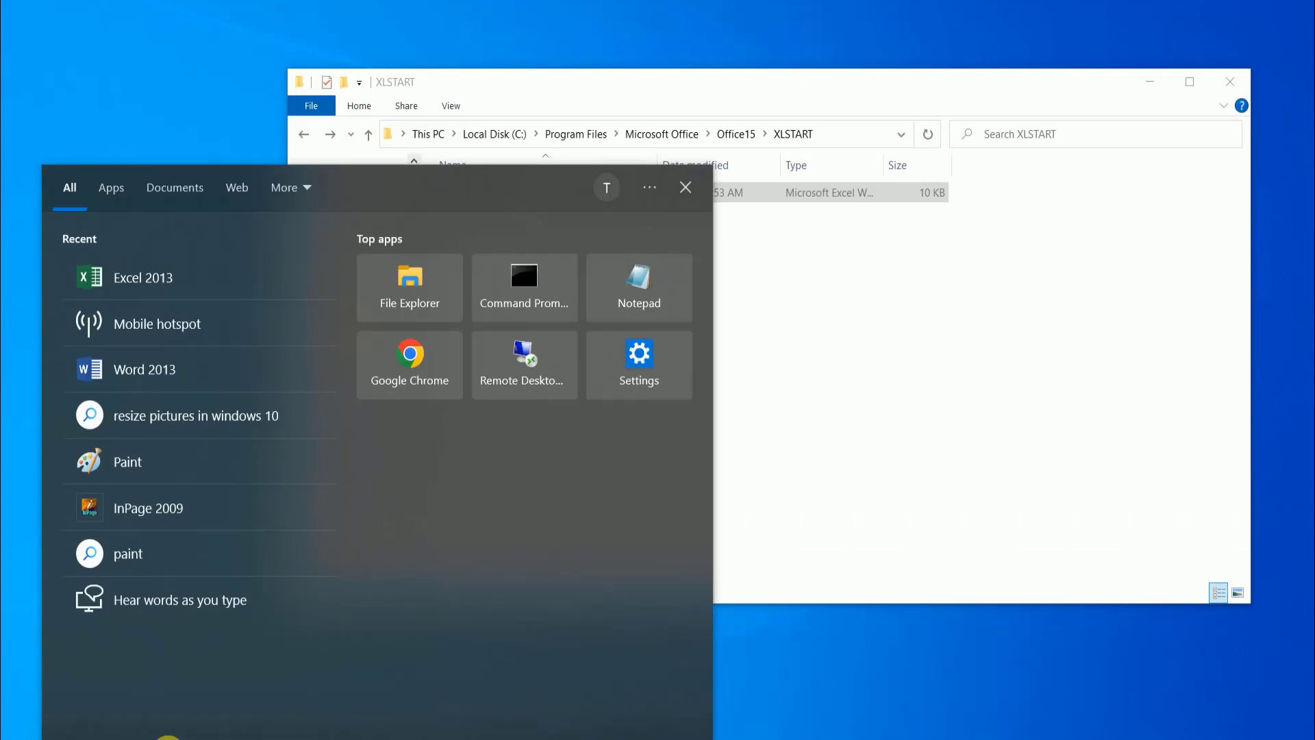
{"action": "type", "text": "excel"}
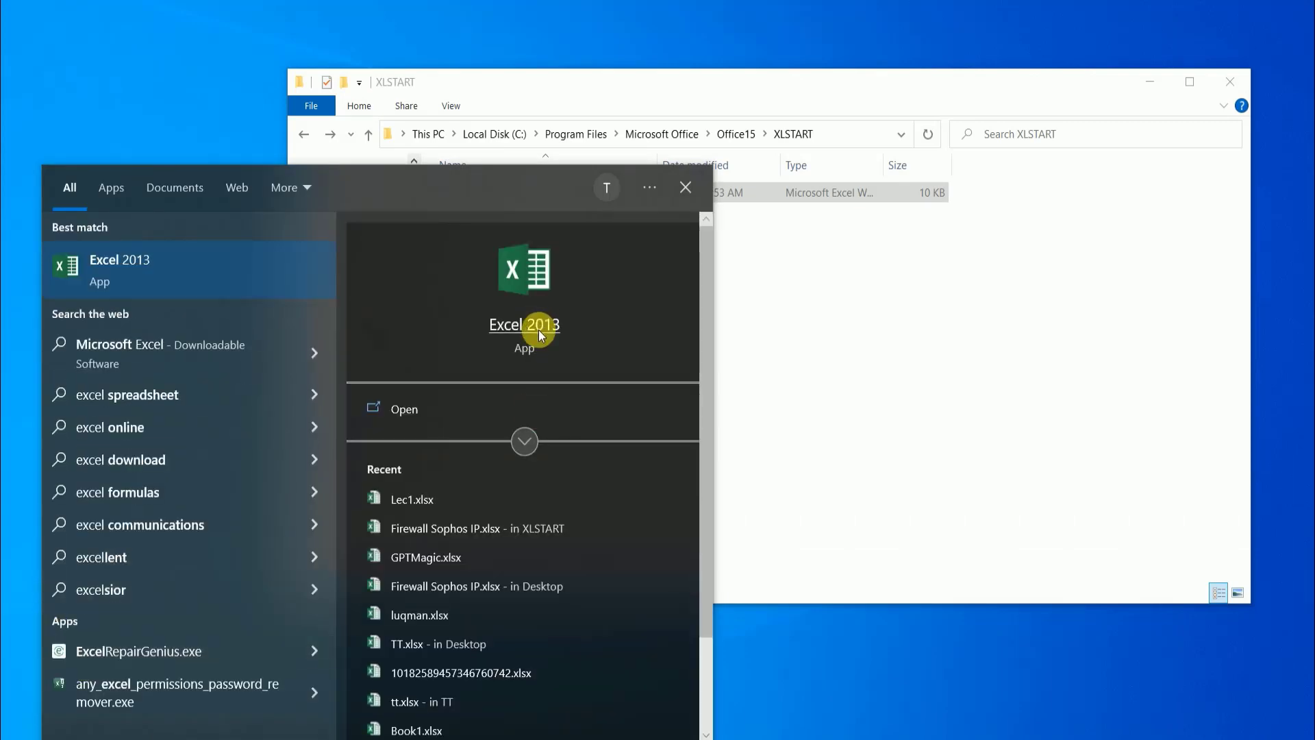
{"action": "left_click", "coordinate": [538, 330]}
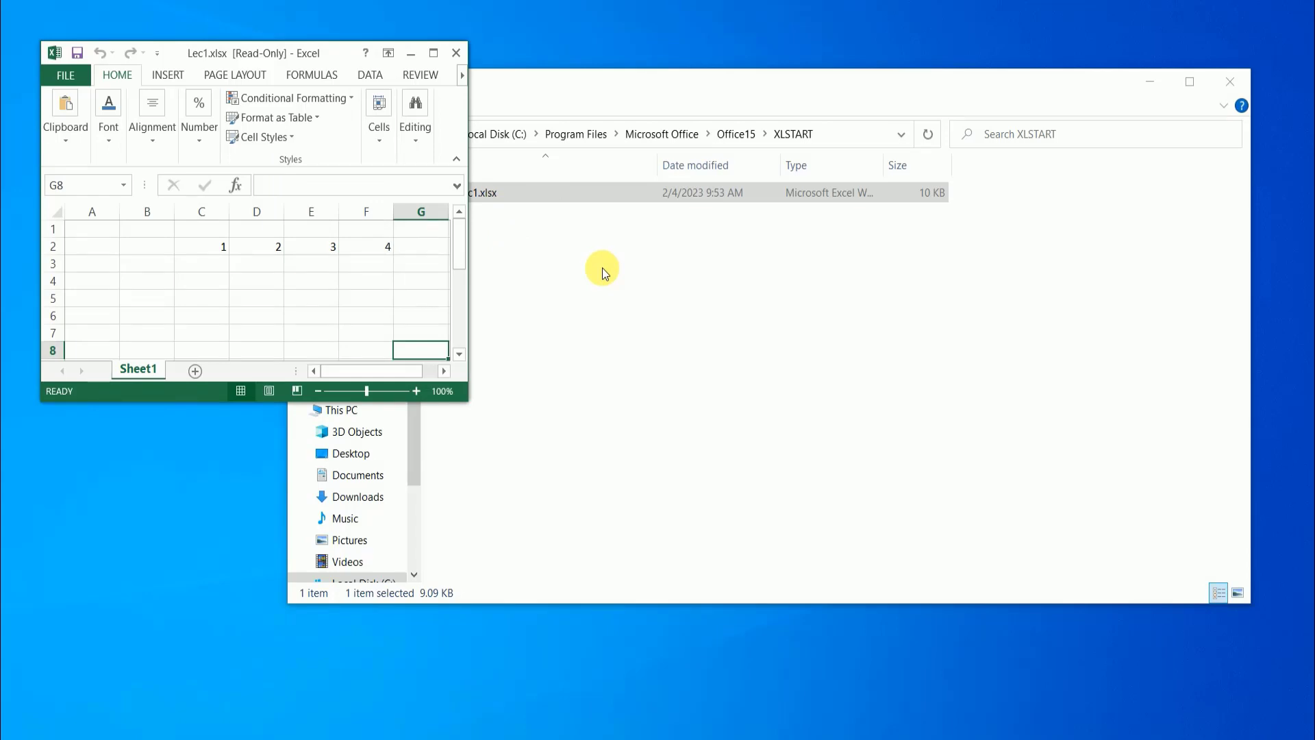
{"action": "left_click", "coordinate": [434, 52]}
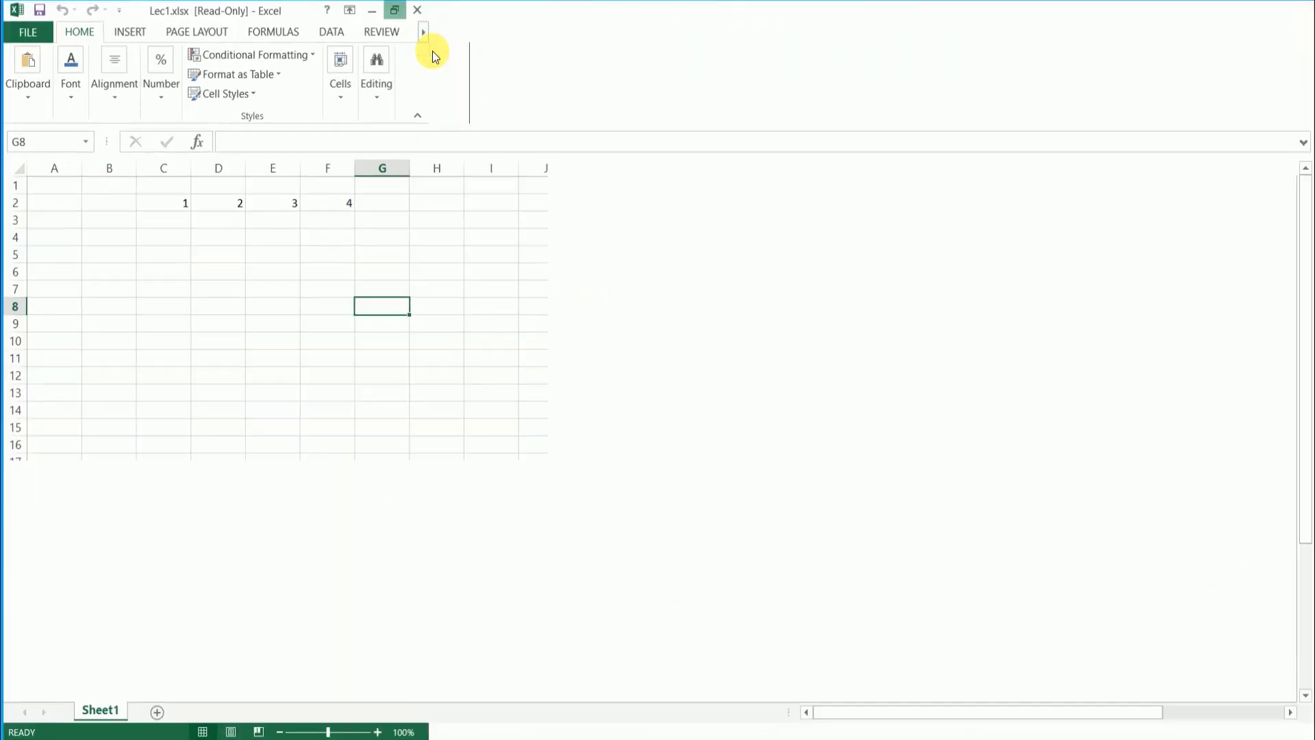
{"action": "left_click", "coordinate": [320, 252]}
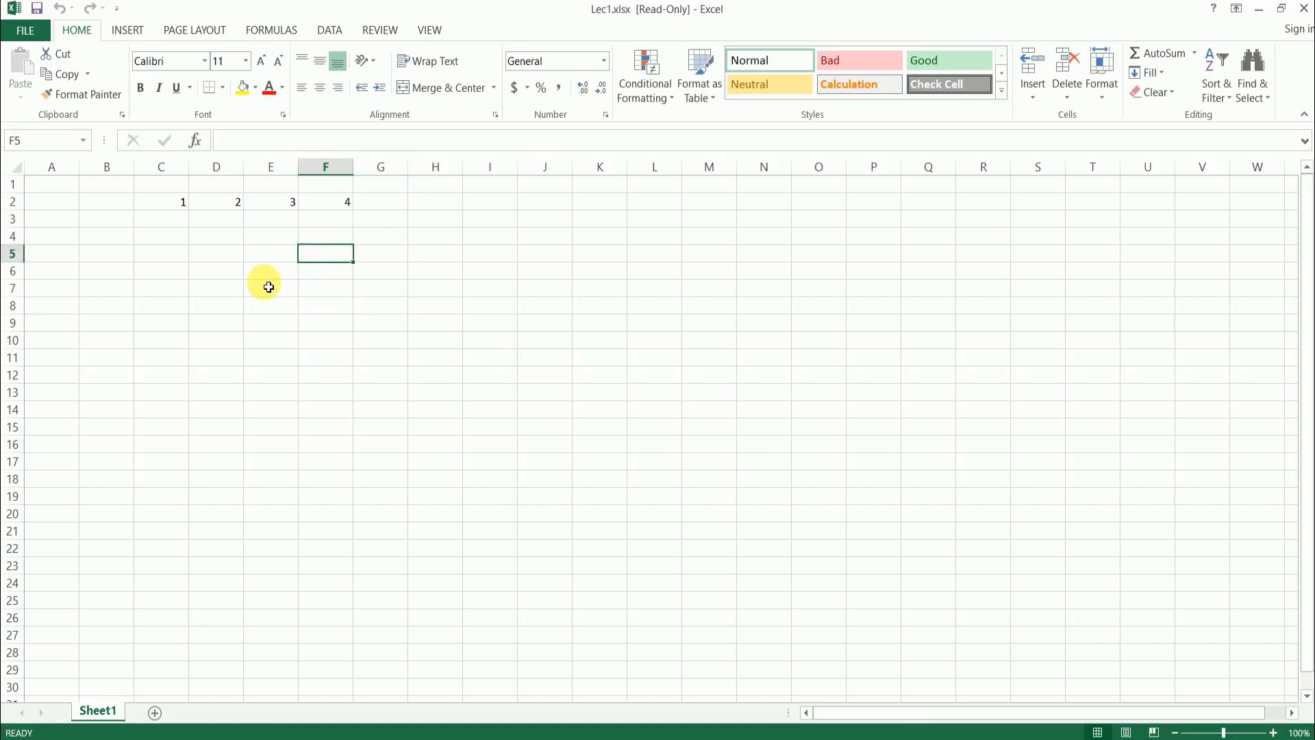
{"action": "left_click", "coordinate": [269, 289]}
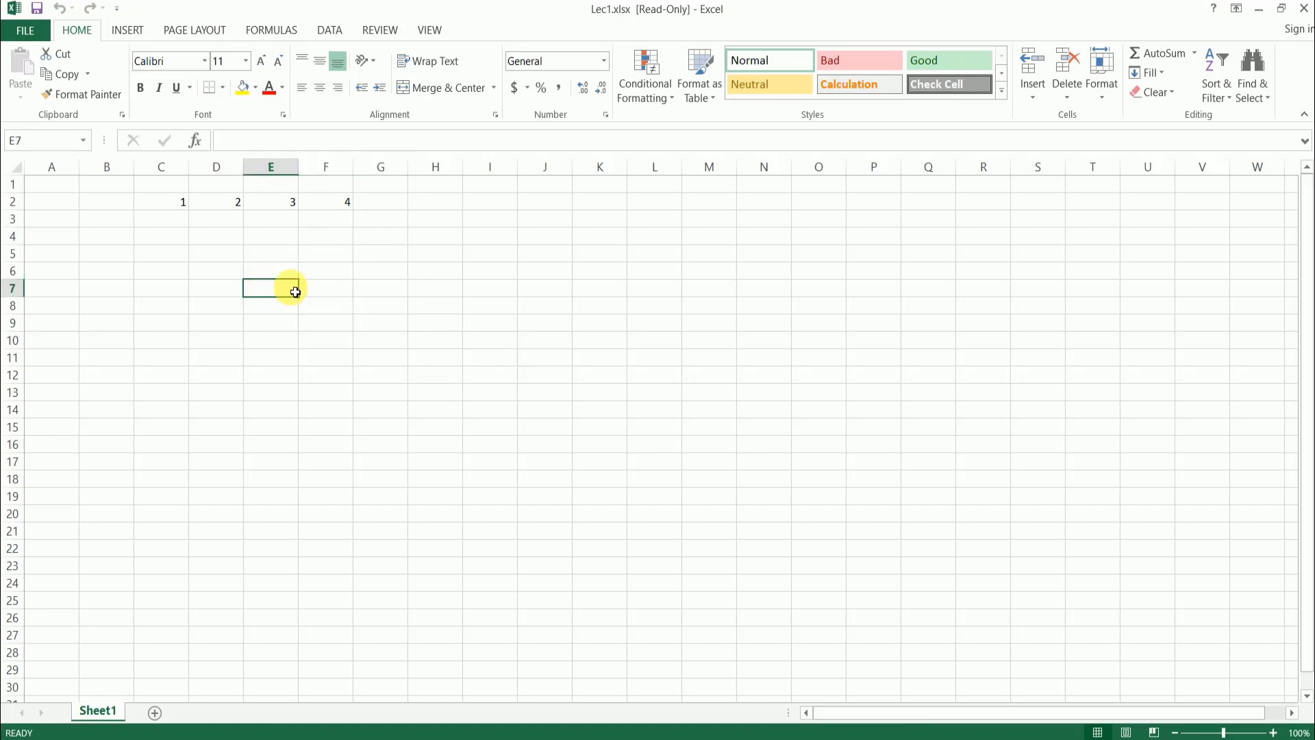
- Switch to File Explorer, permanently delete Lec1.xlsx from the XLSTART folder, and close both the Explorer and Excel windows
{"action": "left_click", "coordinate": [417, 738]}
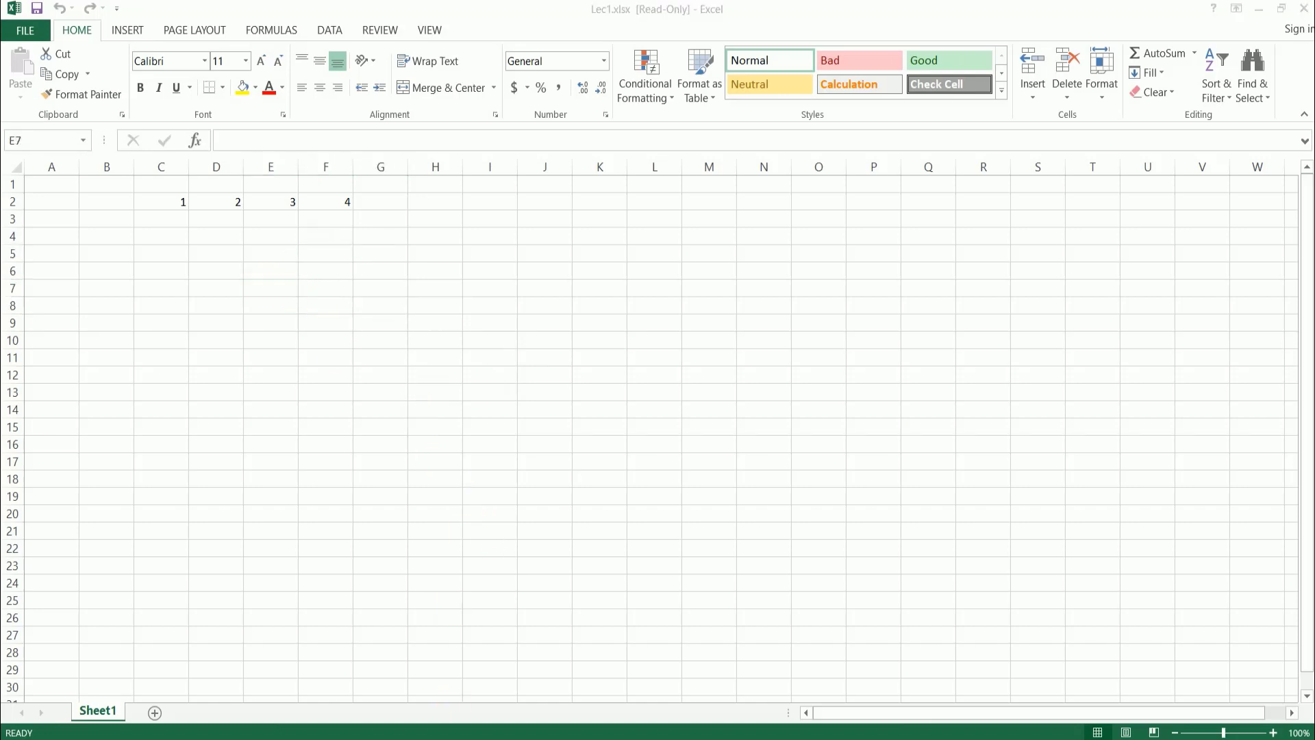
{"action": "left_click", "coordinate": [492, 338]}
{"action": "left_click", "coordinate": [487, 193]}
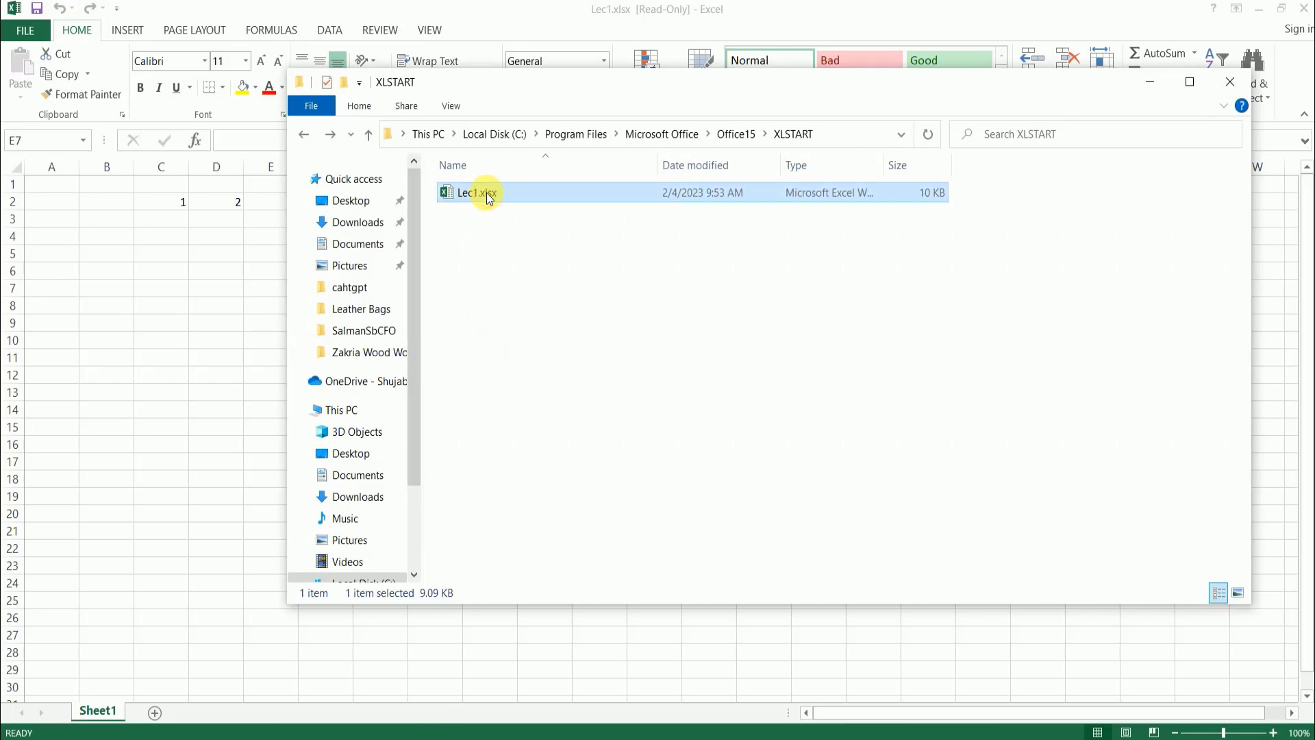
{"action": "key", "text": "shift+Delete"}
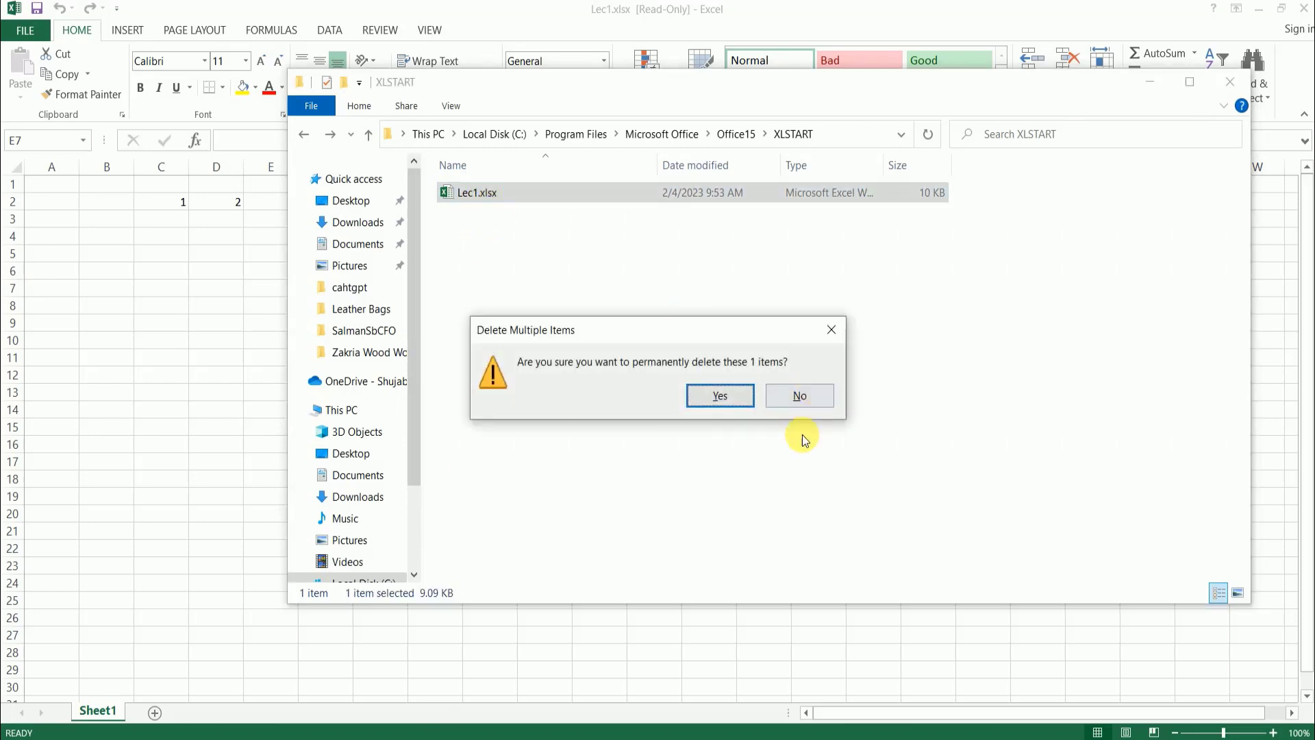
{"action": "left_click", "coordinate": [725, 394]}
{"action": "left_click", "coordinate": [623, 323]}
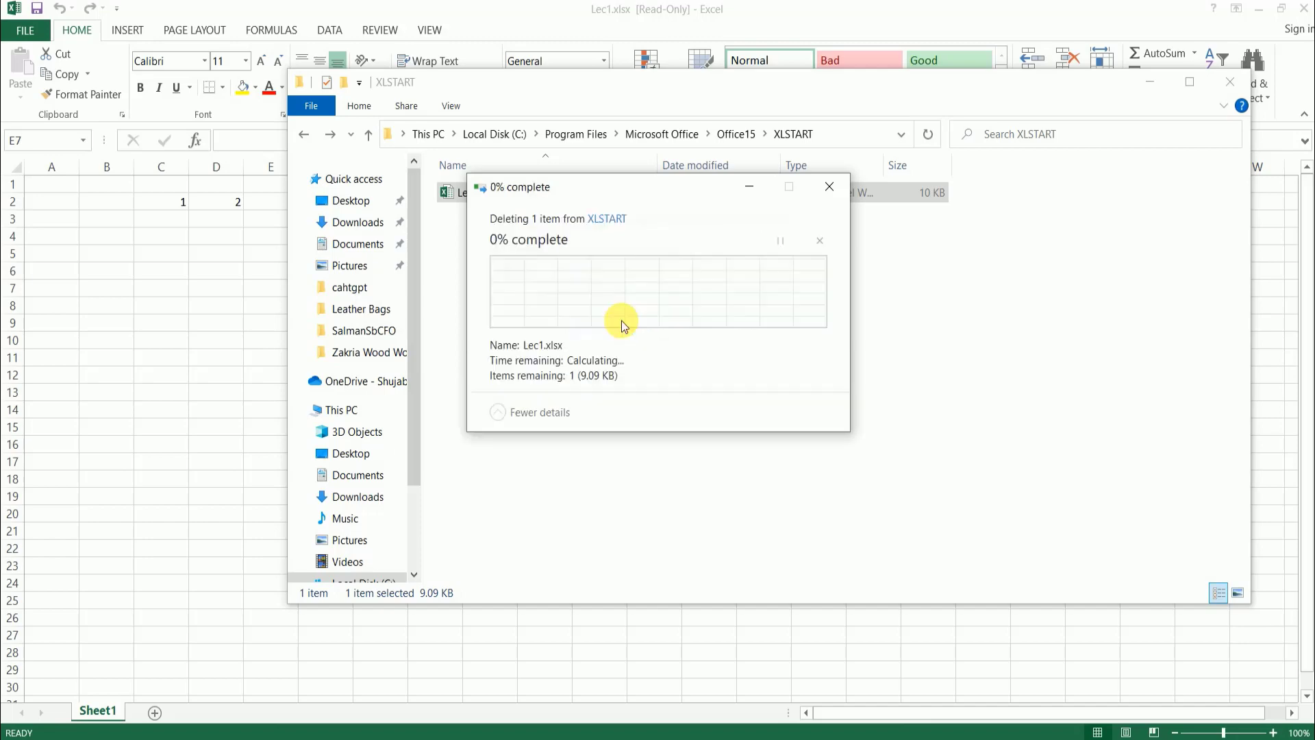
{"action": "left_click", "coordinate": [1230, 82]}
{"action": "left_click", "coordinate": [1298, 11]}
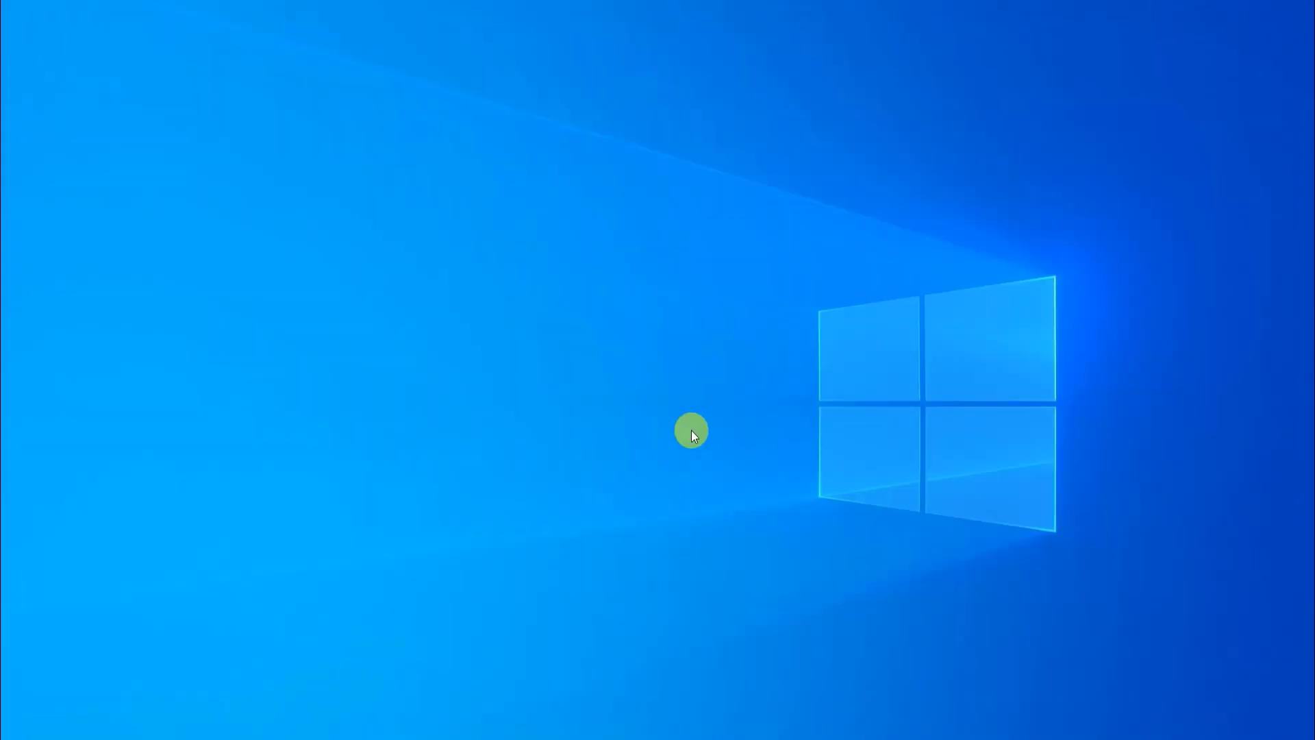
- Launch Excel 2013 again through a Windows search for excel and create a blank workbook
{"action": "key", "text": "super"}
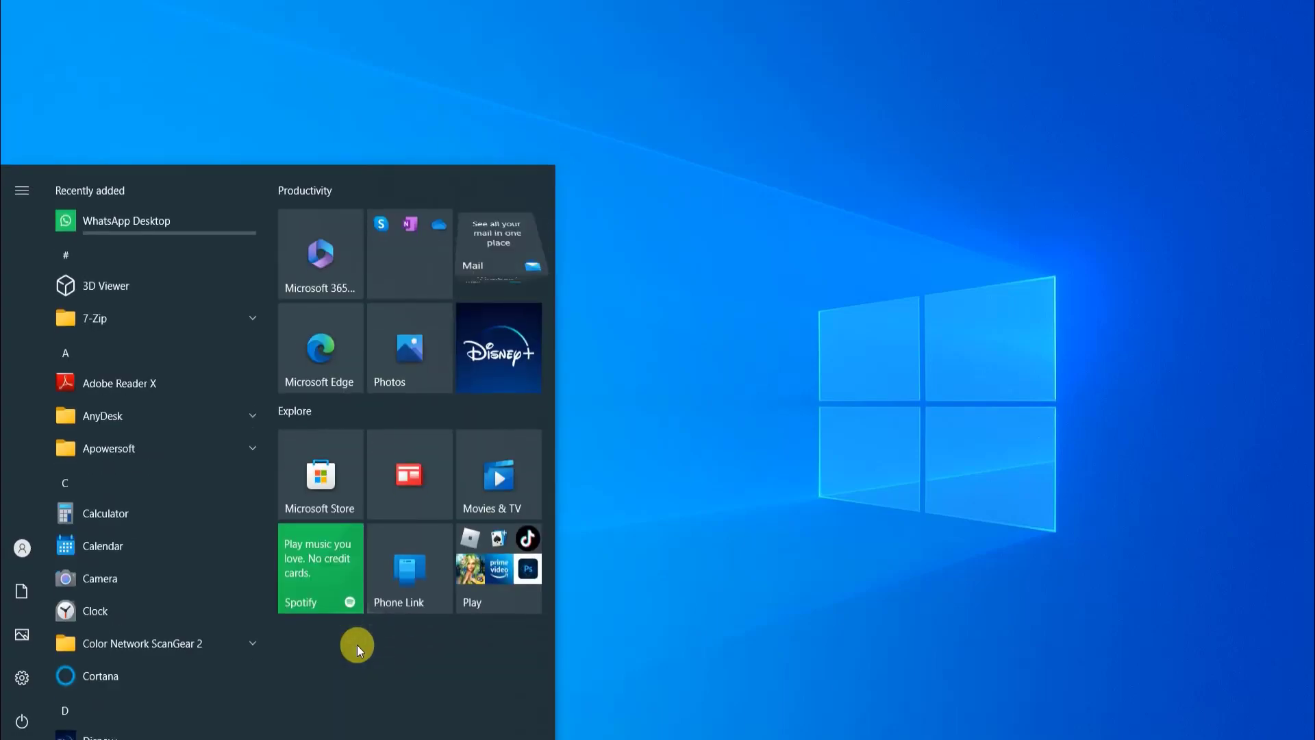
{"action": "left_click", "coordinate": [357, 644]}
{"action": "type", "text": "excel"}
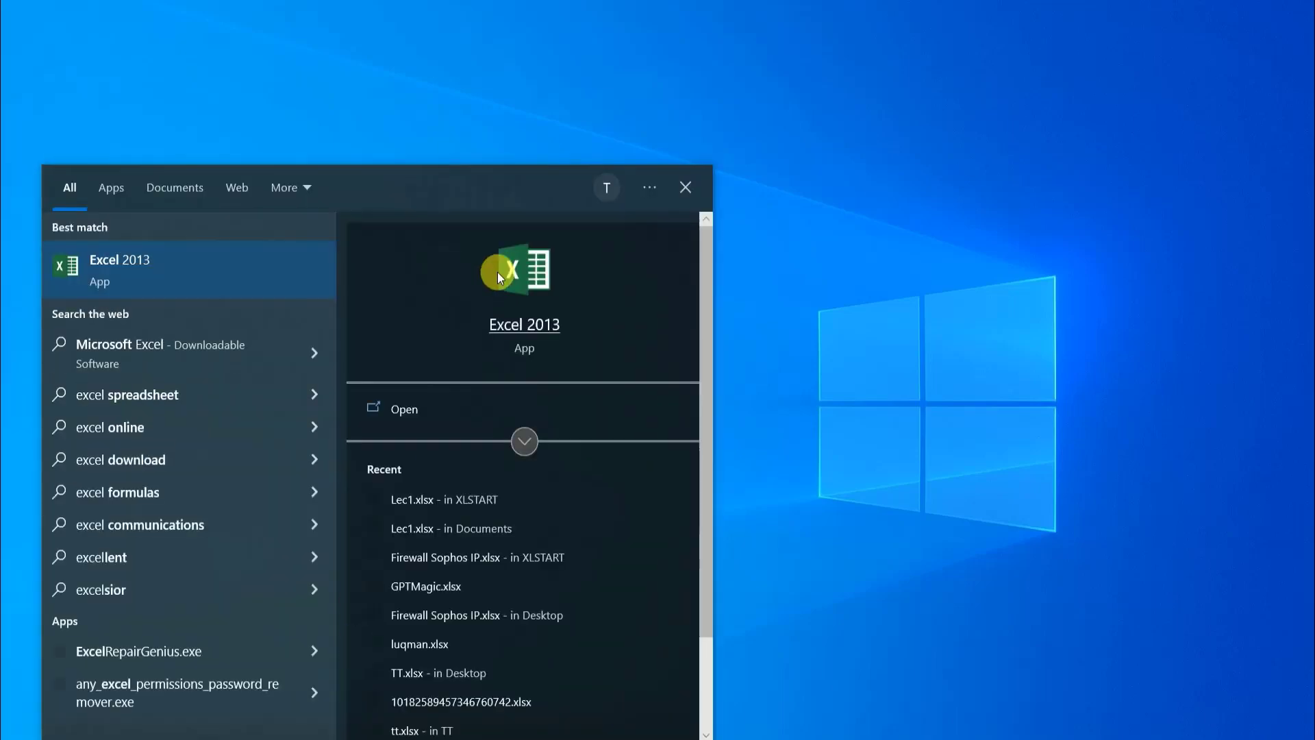
{"action": "left_click", "coordinate": [496, 326]}
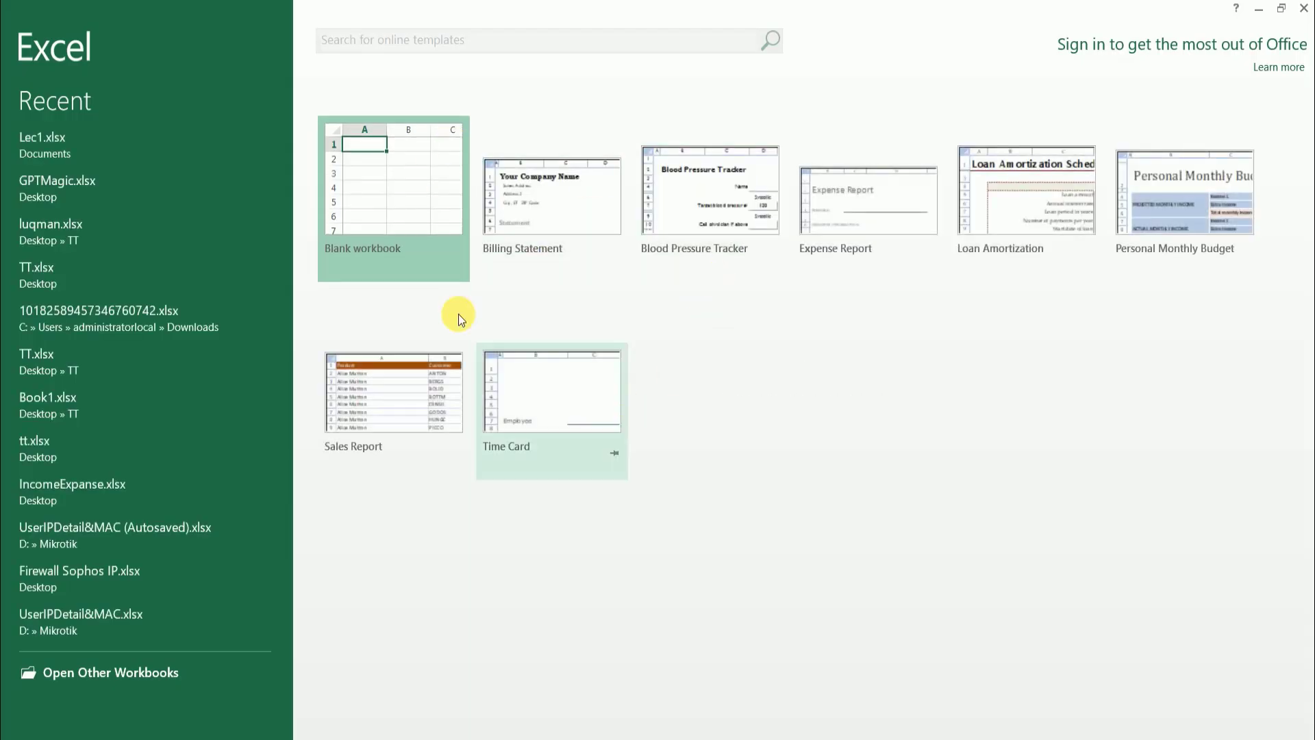
{"action": "left_click", "coordinate": [405, 184]}
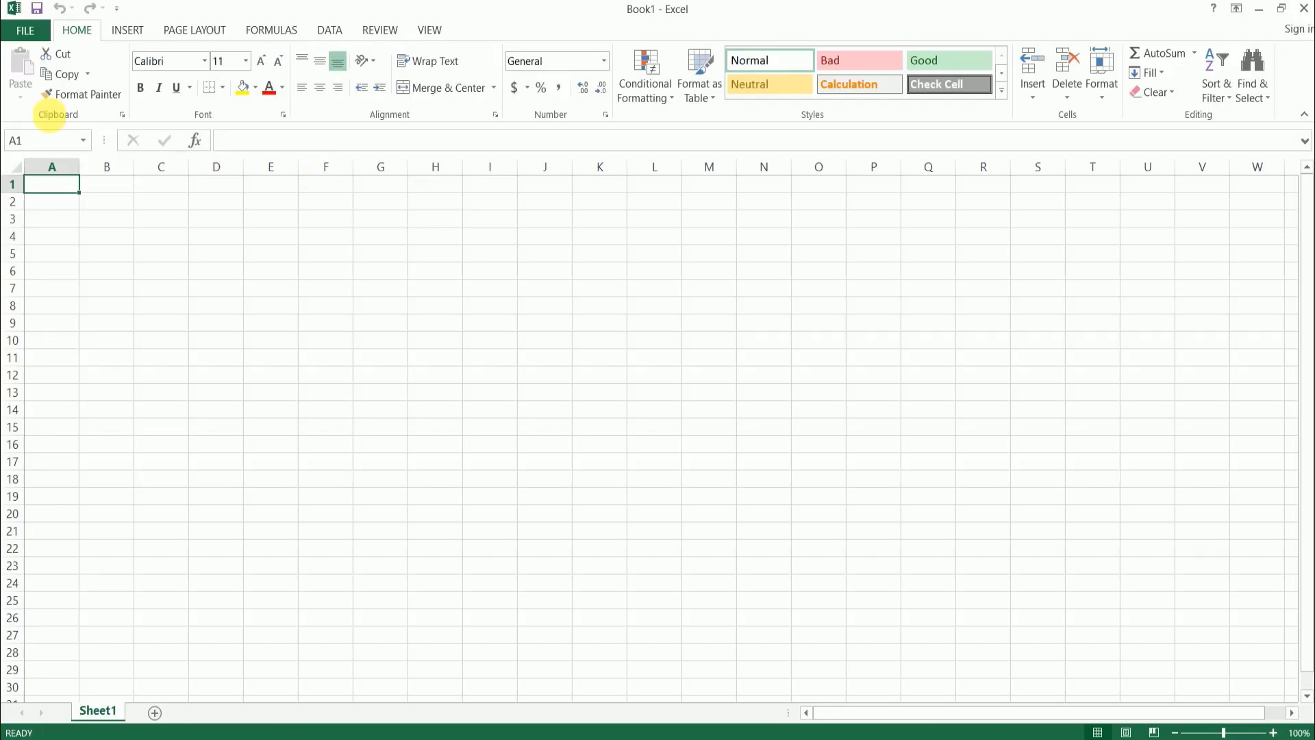
{"action": "left_click", "coordinate": [30, 31]}
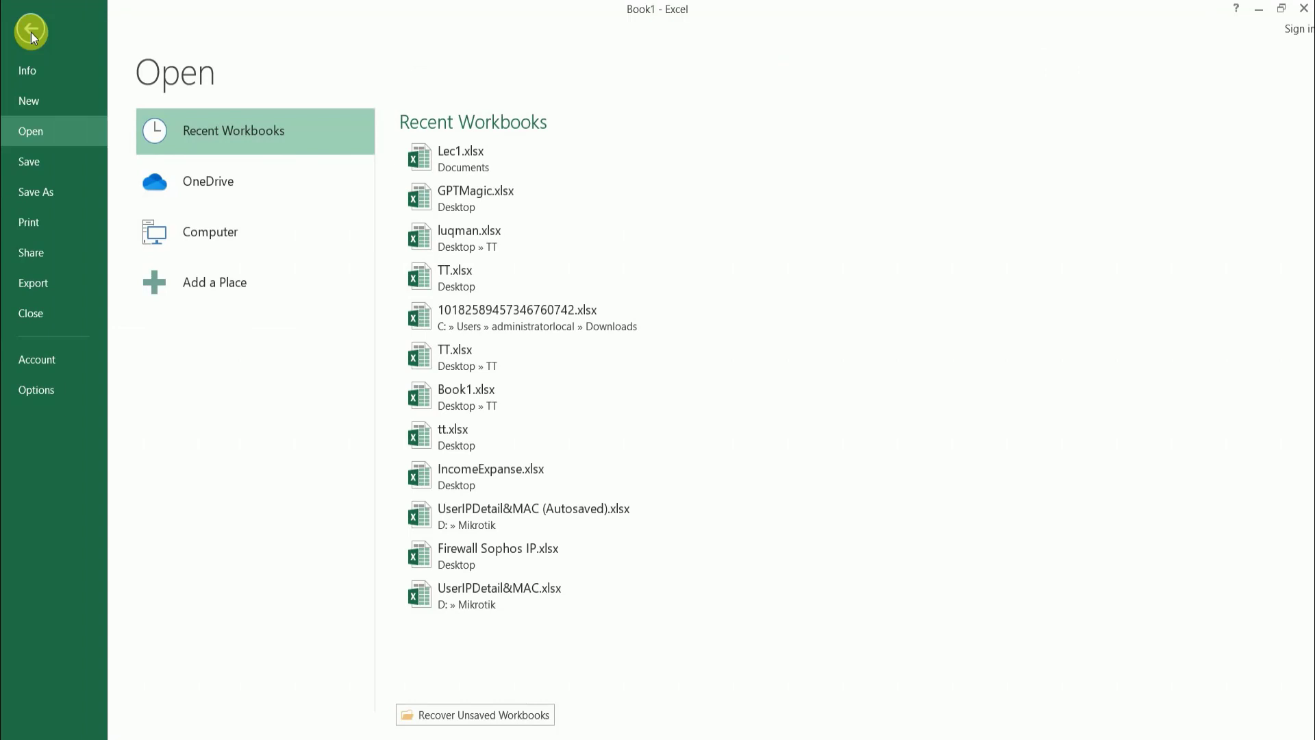
{"action": "left_click", "coordinate": [30, 27]}
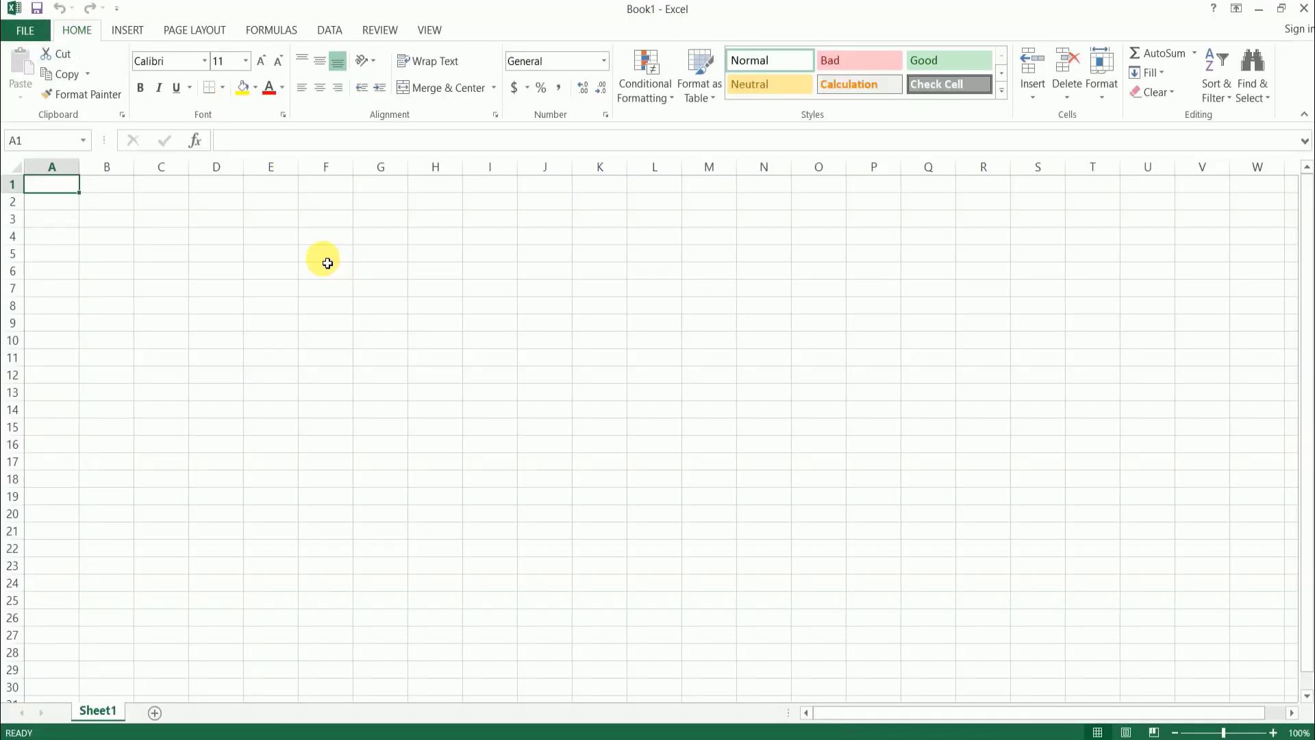
{"action": "left_click", "coordinate": [285, 261]}
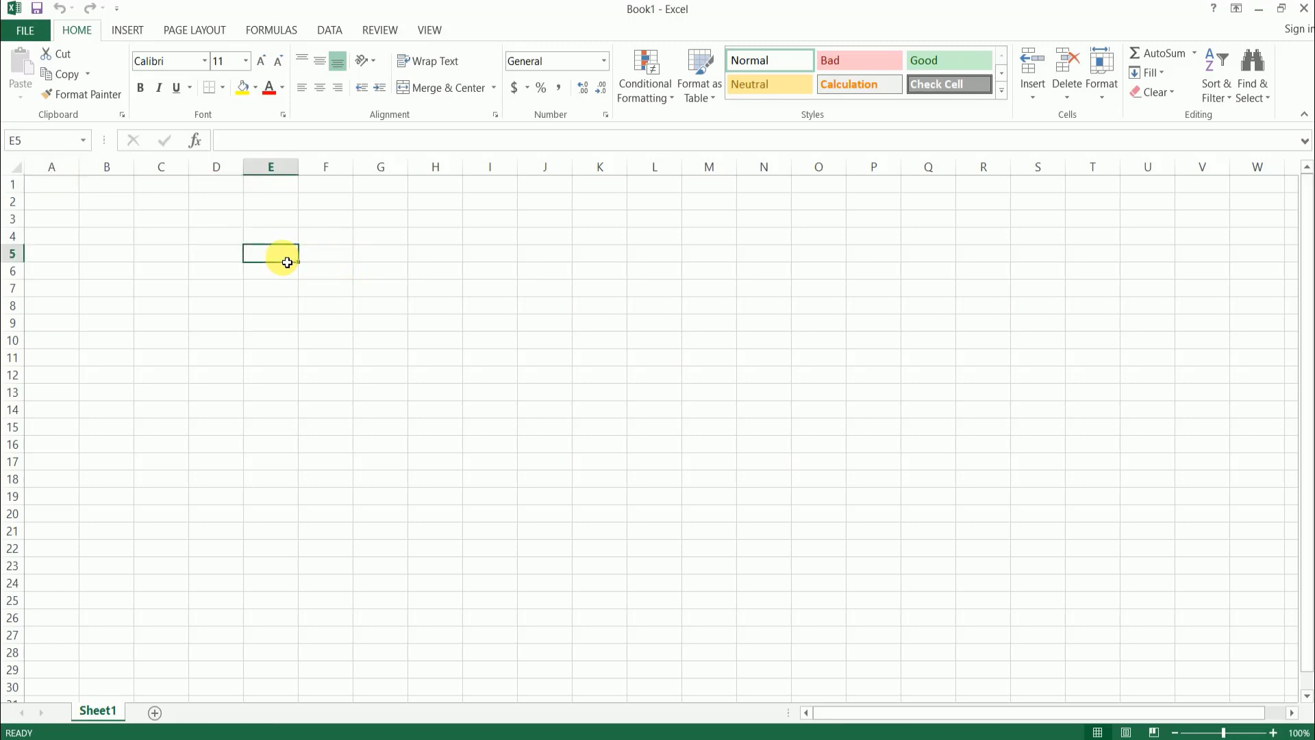
{"action": "left_click", "coordinate": [406, 242]}
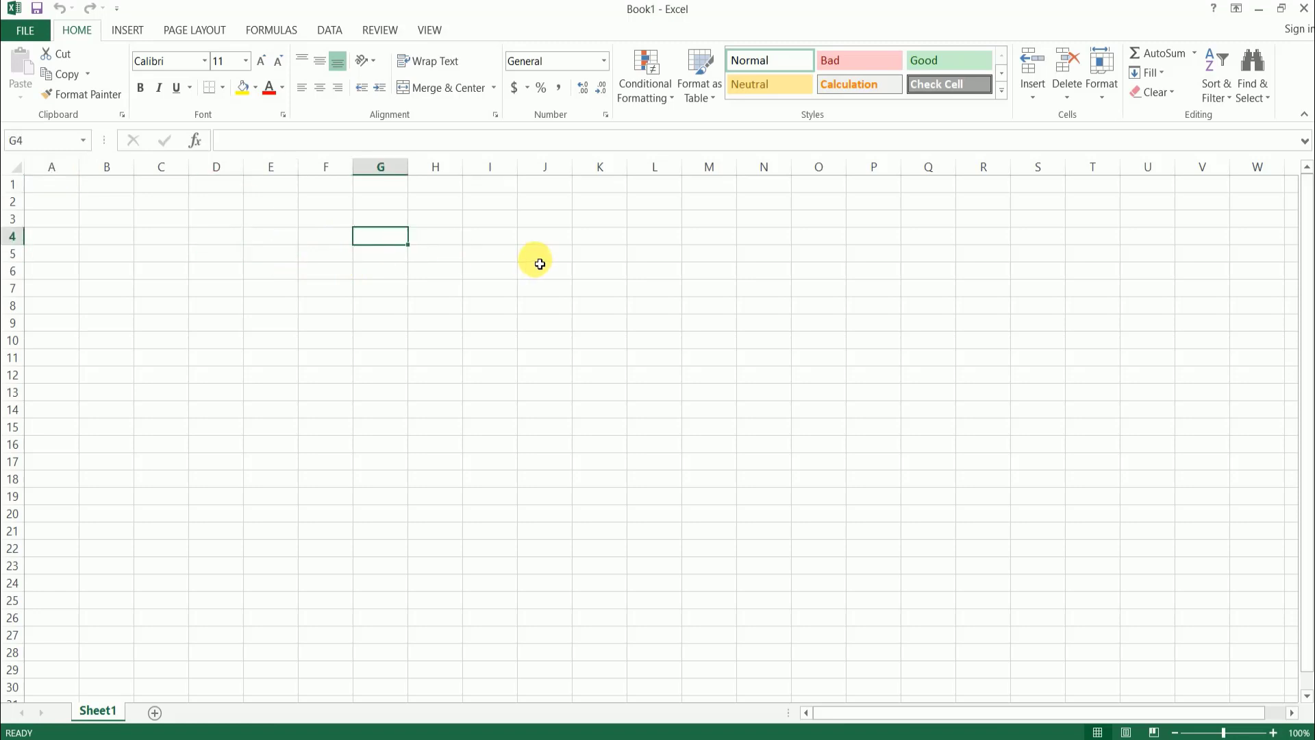
- Open Lec1.xlsx in the Documents folder from the list of recent workbooks
{"action": "left_click", "coordinate": [28, 30]}
{"action": "left_click", "coordinate": [54, 131]}
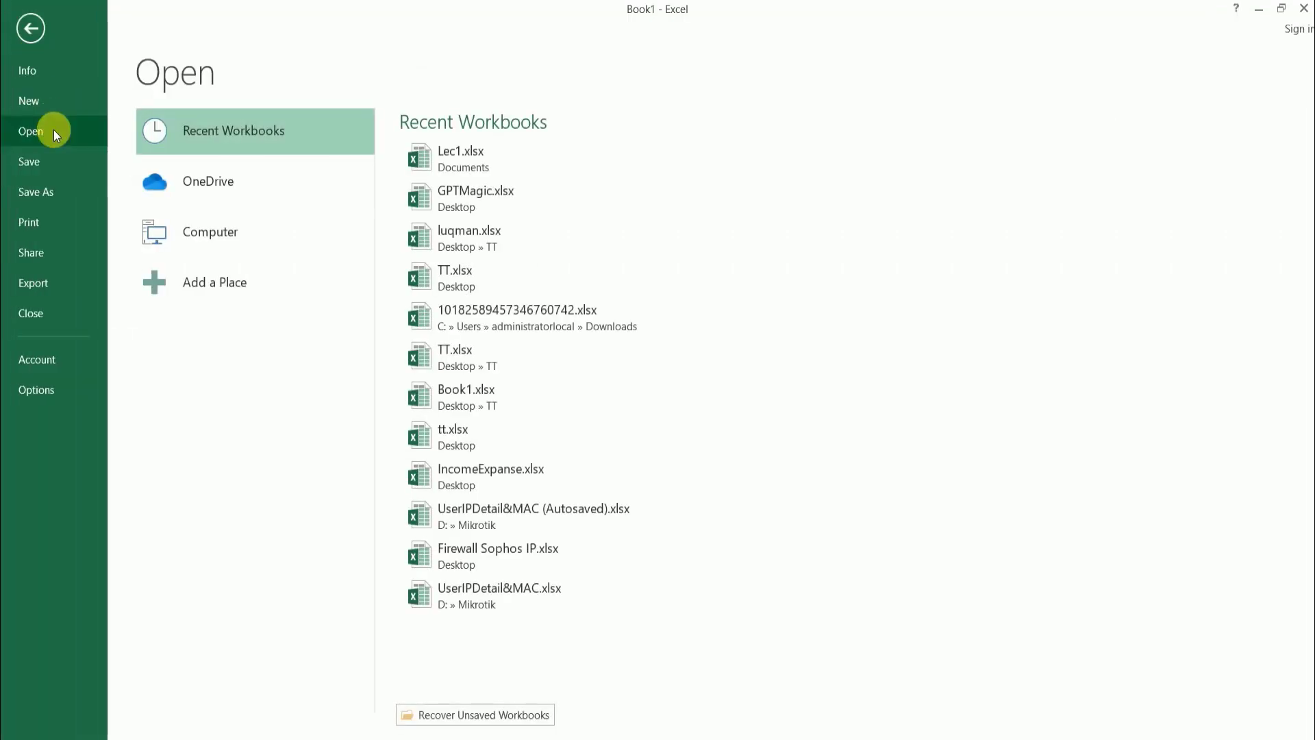
{"action": "left_click", "coordinate": [220, 138]}
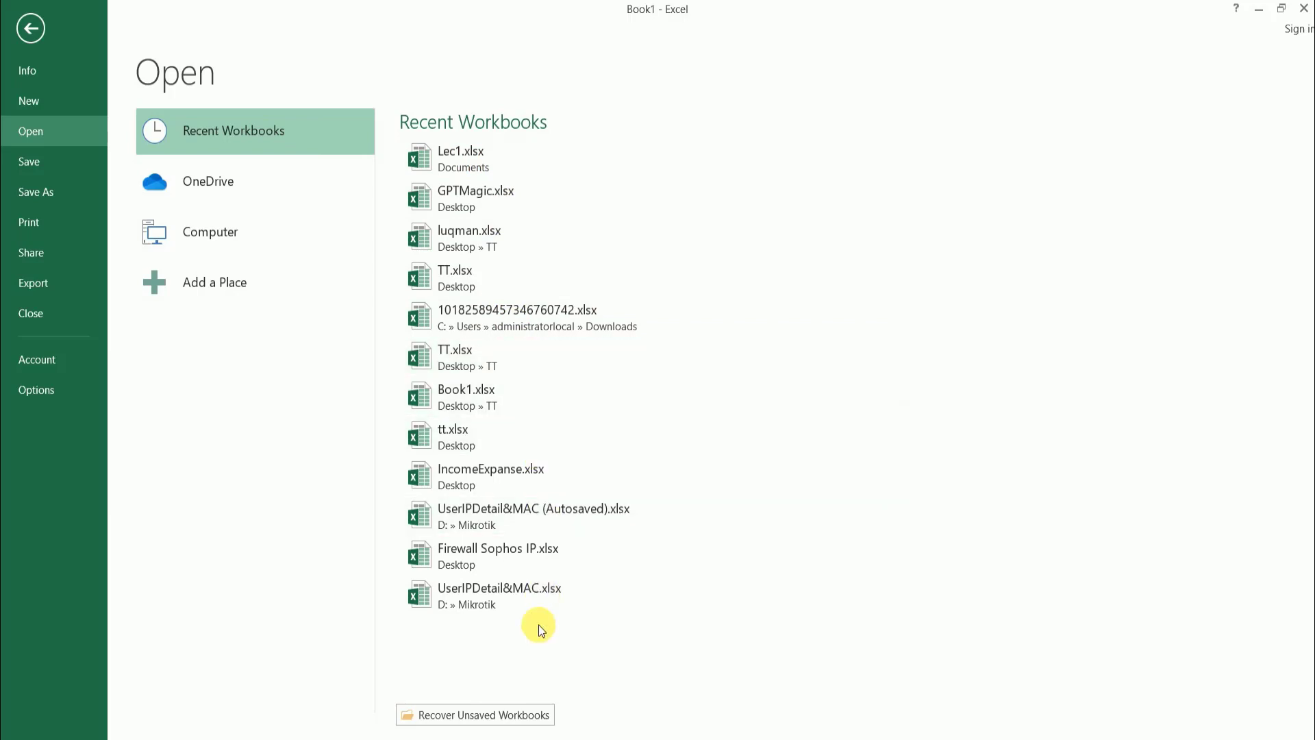
{"action": "left_click", "coordinate": [503, 159]}
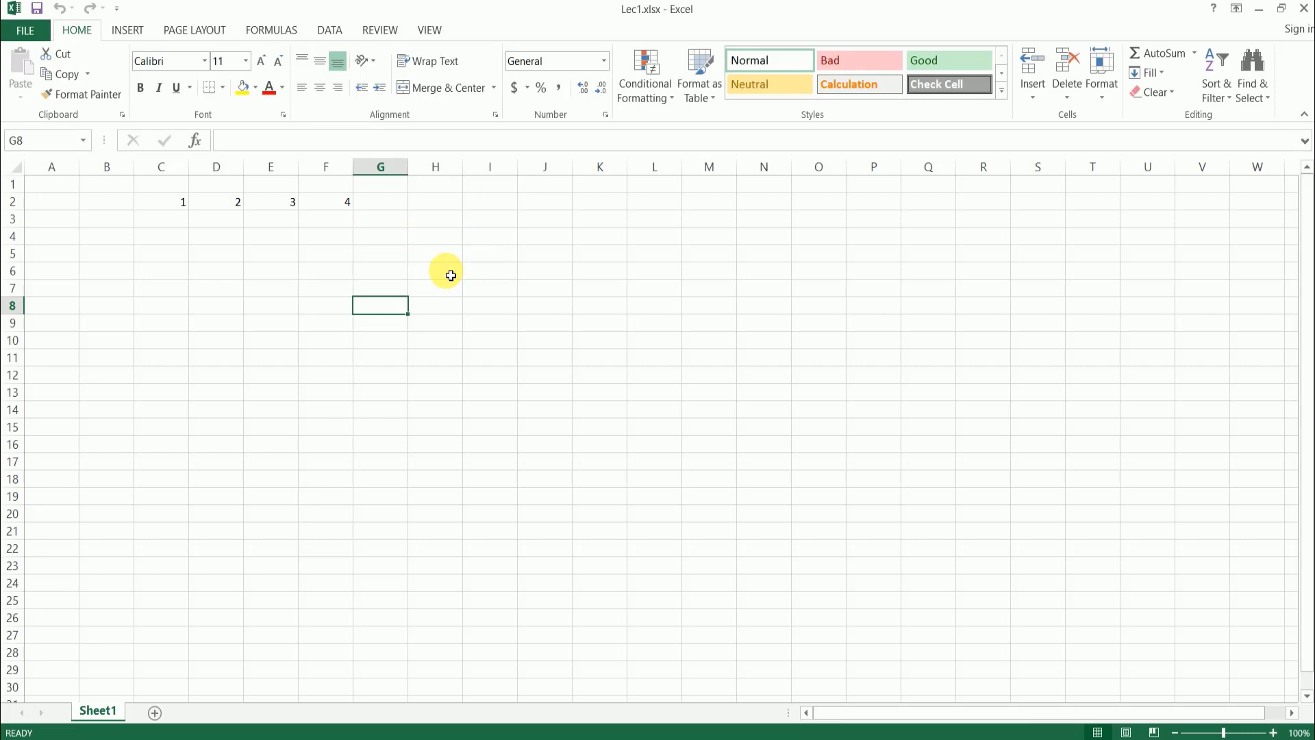
- Select cells G5 and H5 one after the other, the entire column I, and finally the entire row 7
{"action": "left_click", "coordinate": [378, 255]}
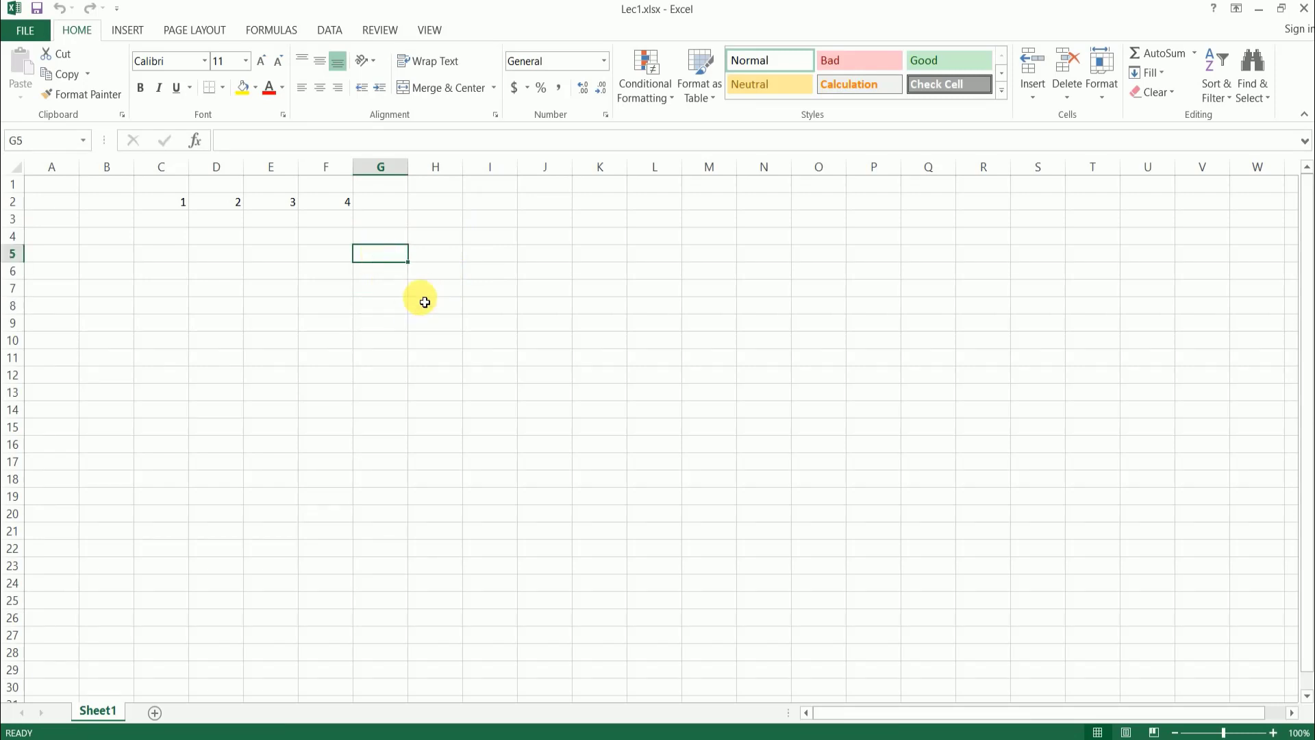
{"action": "left_click", "coordinate": [426, 257]}
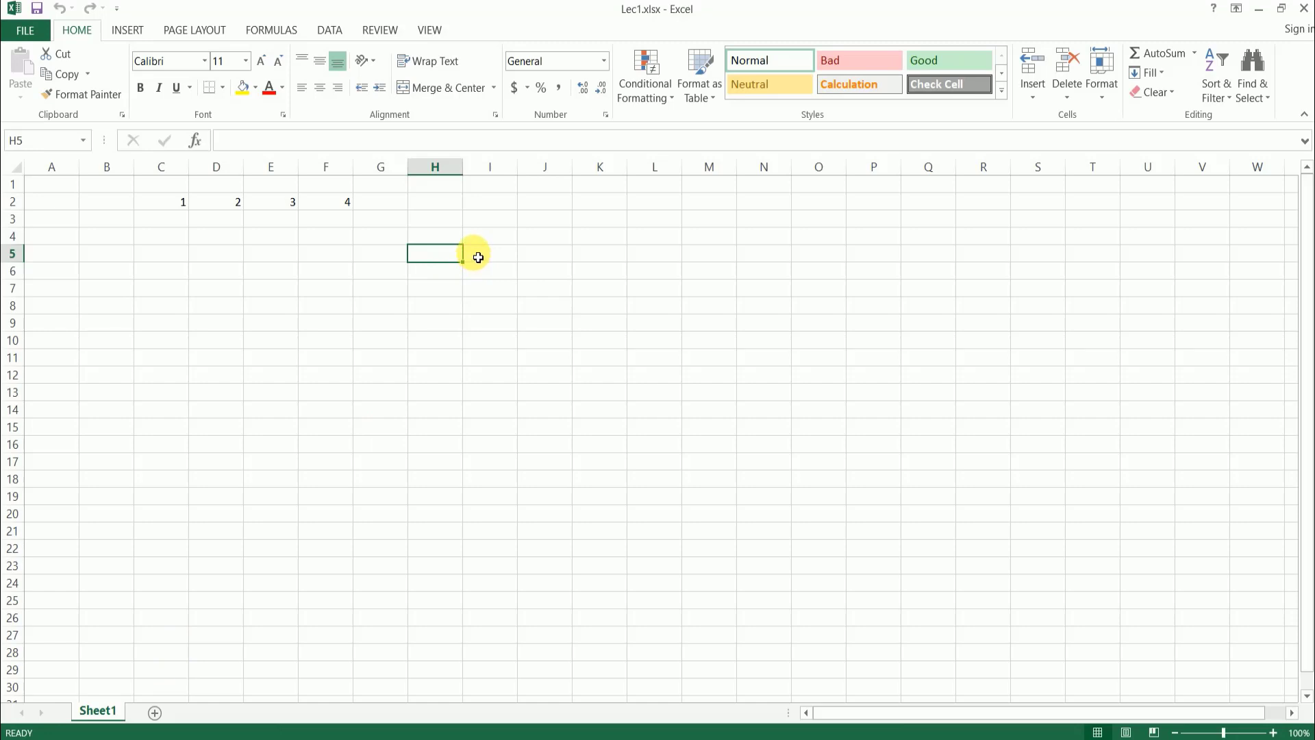
{"action": "left_click", "coordinate": [507, 172]}
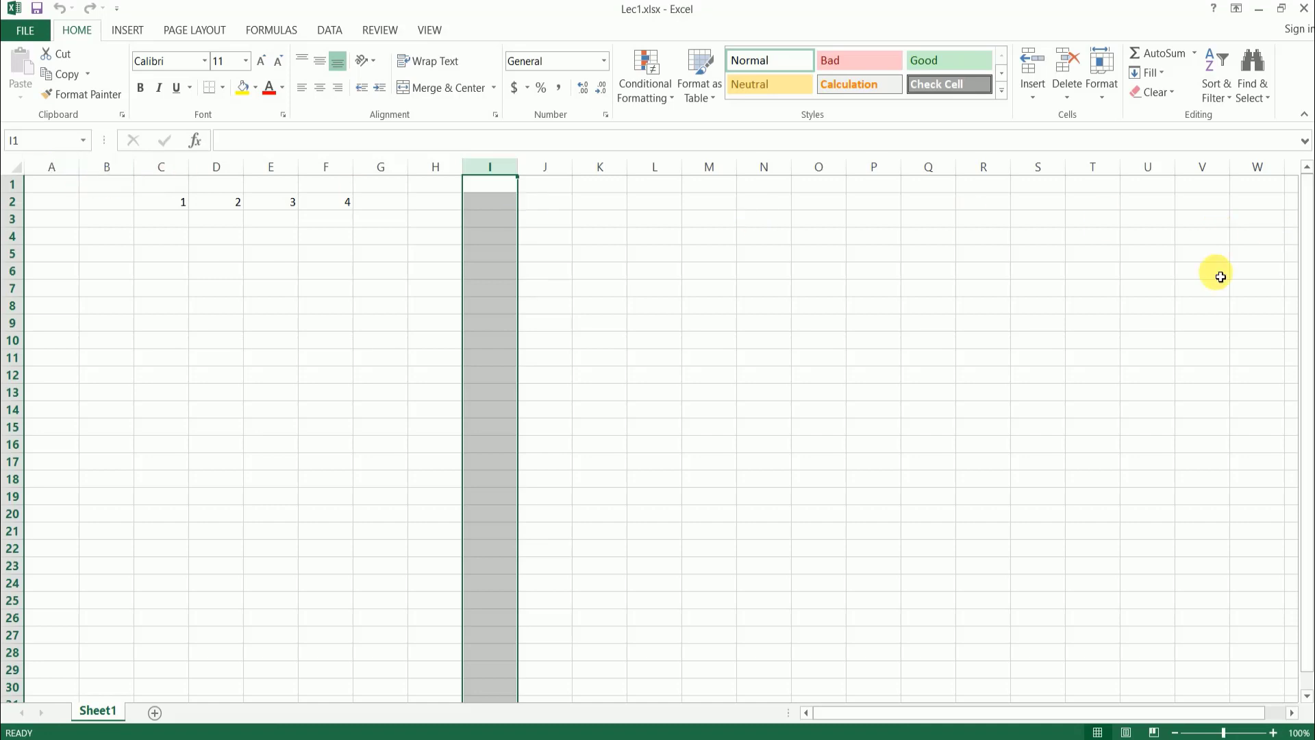
{"action": "left_click_drag", "start_coordinate": [979, 718], "coordinate": [1181, 712]}
{"action": "scroll", "coordinate": [1198, 252], "scroll_direction": "right", "scroll_amount": 5}
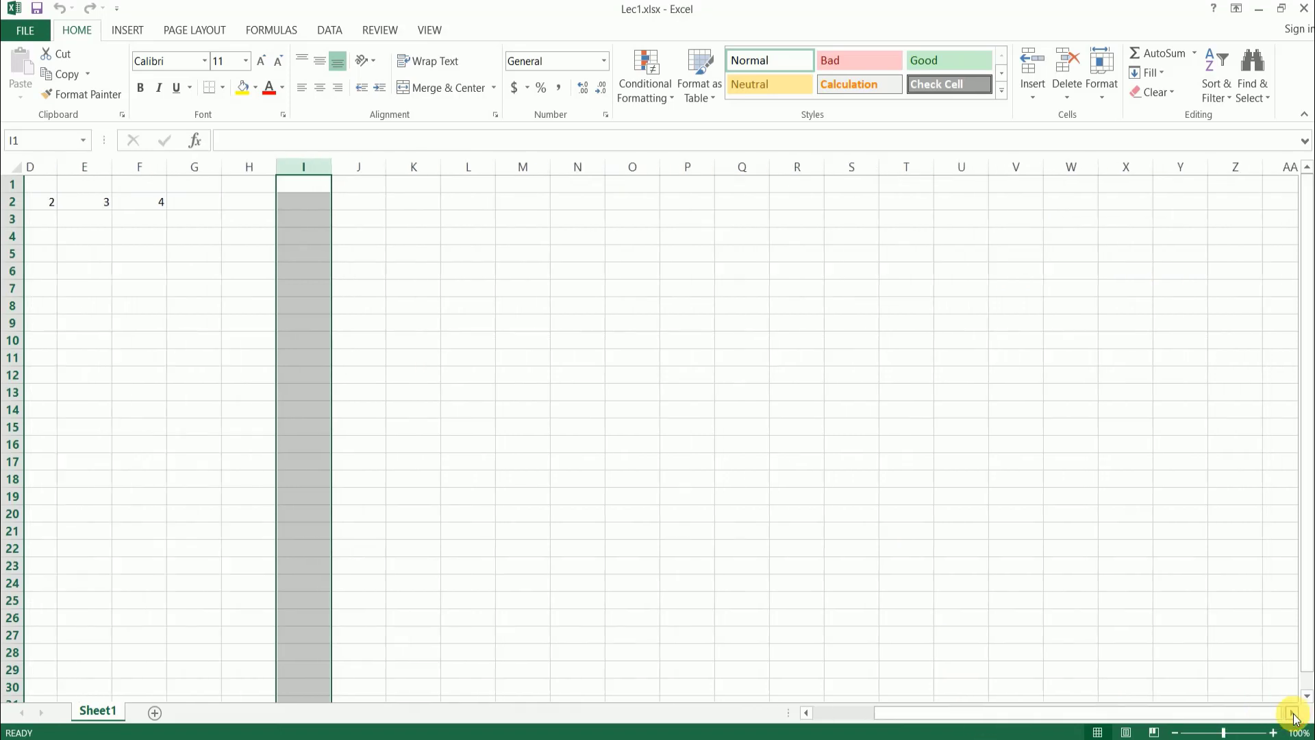
{"action": "left_click_drag", "start_coordinate": [1140, 714], "coordinate": [832, 711]}
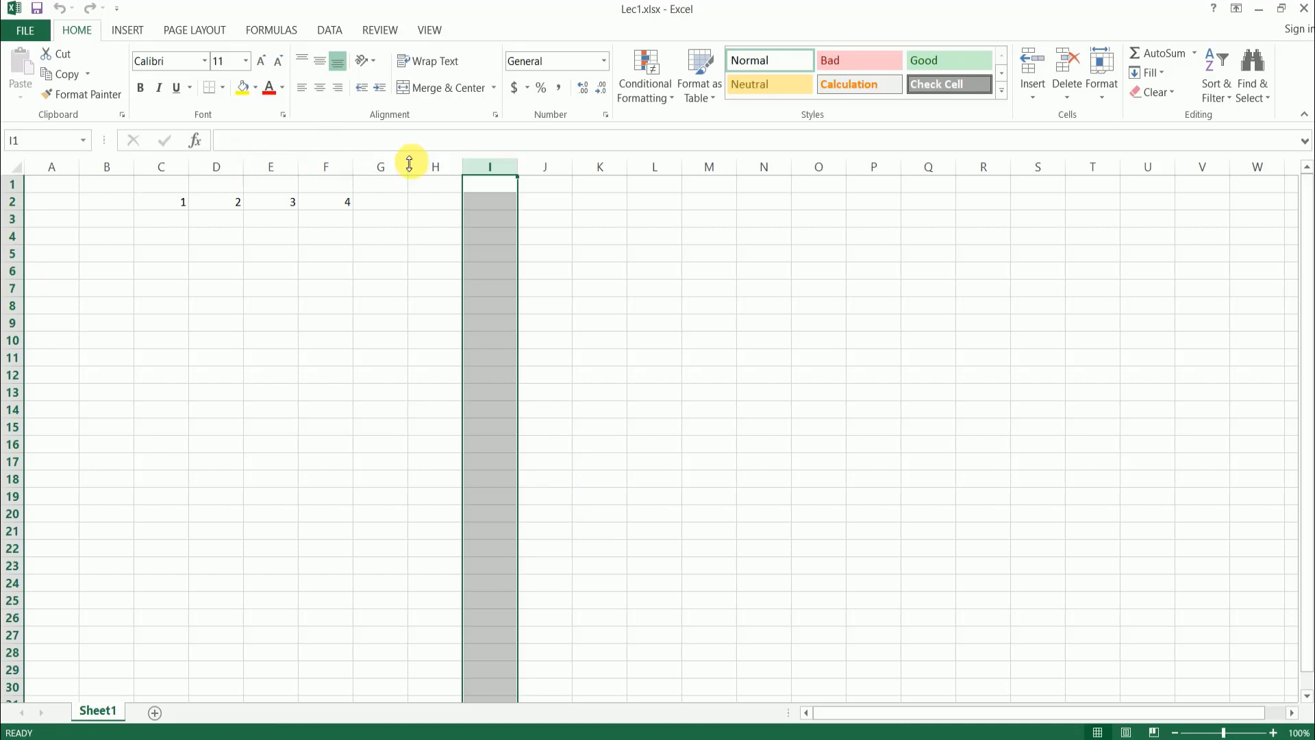
{"action": "left_click", "coordinate": [13, 288]}
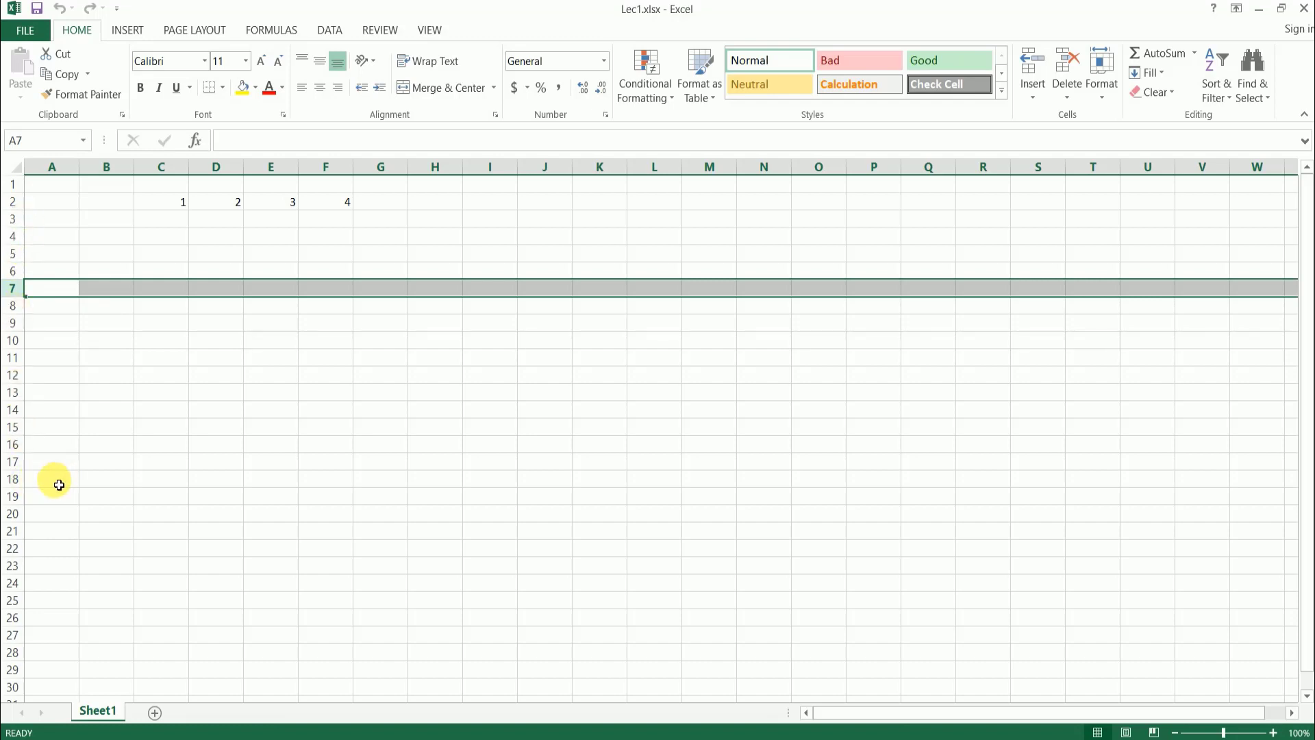
- Select cells F9 and F6, the entire column A, and finally cell D4
{"action": "left_click", "coordinate": [327, 322]}
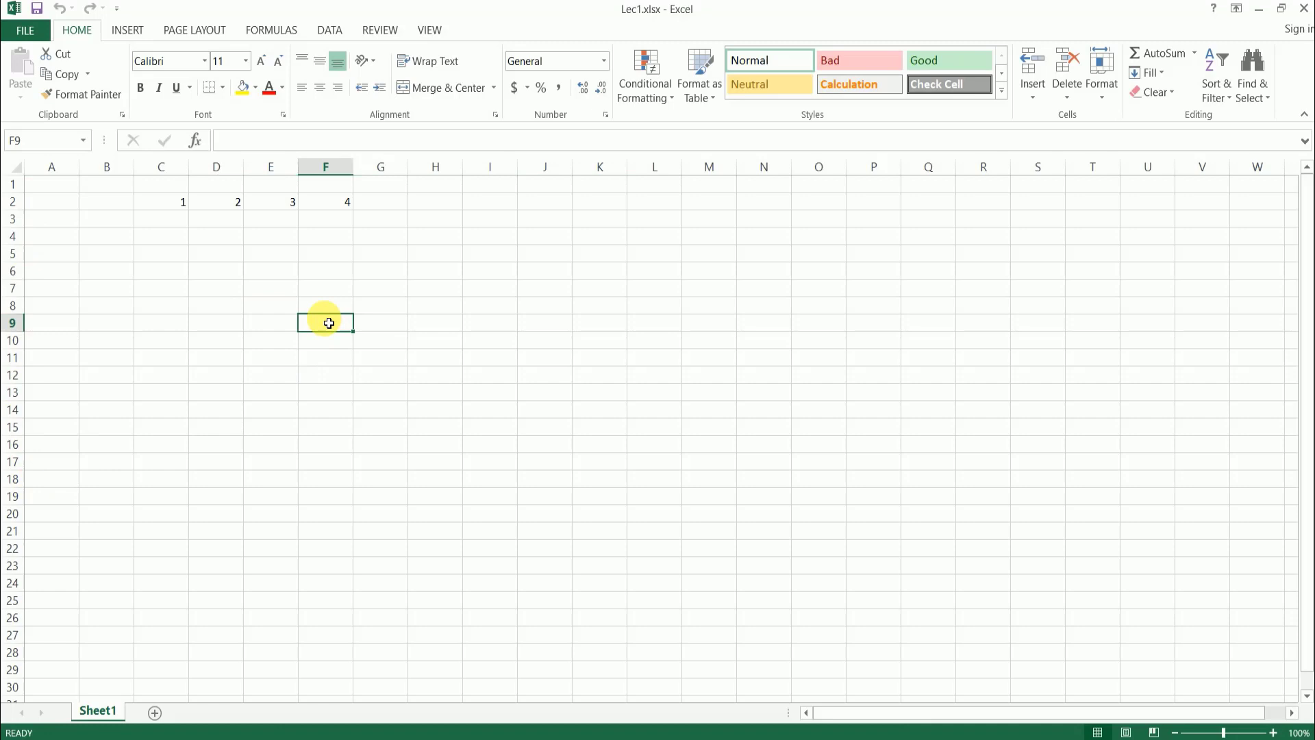
{"action": "left_click", "coordinate": [322, 275]}
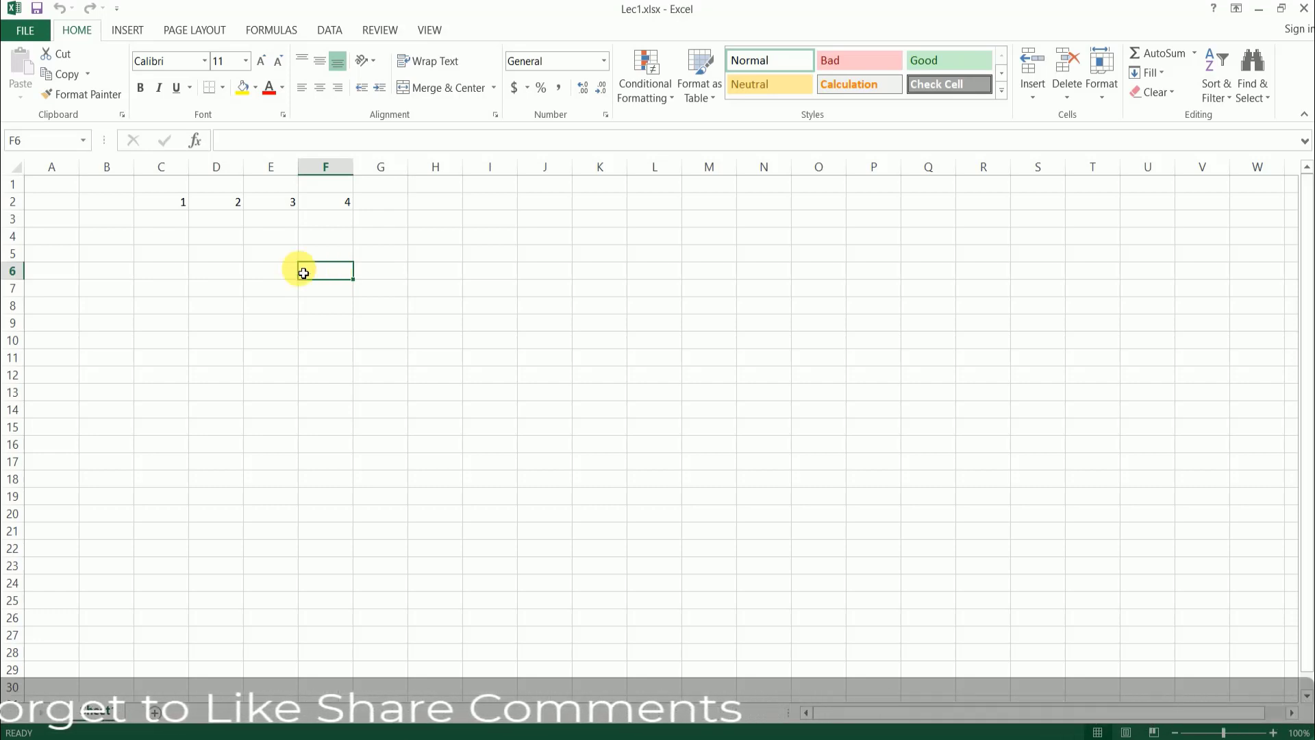
{"action": "left_click", "coordinate": [59, 168]}
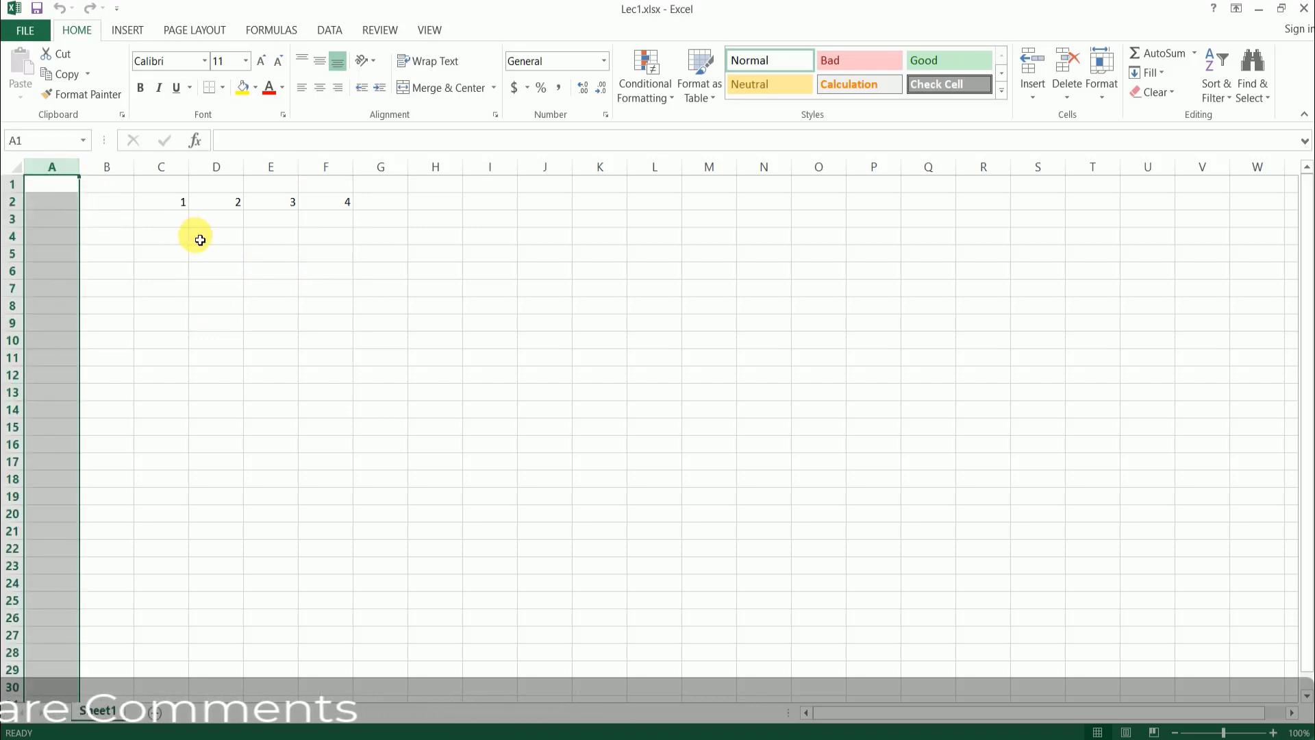
{"action": "left_click", "coordinate": [206, 236]}
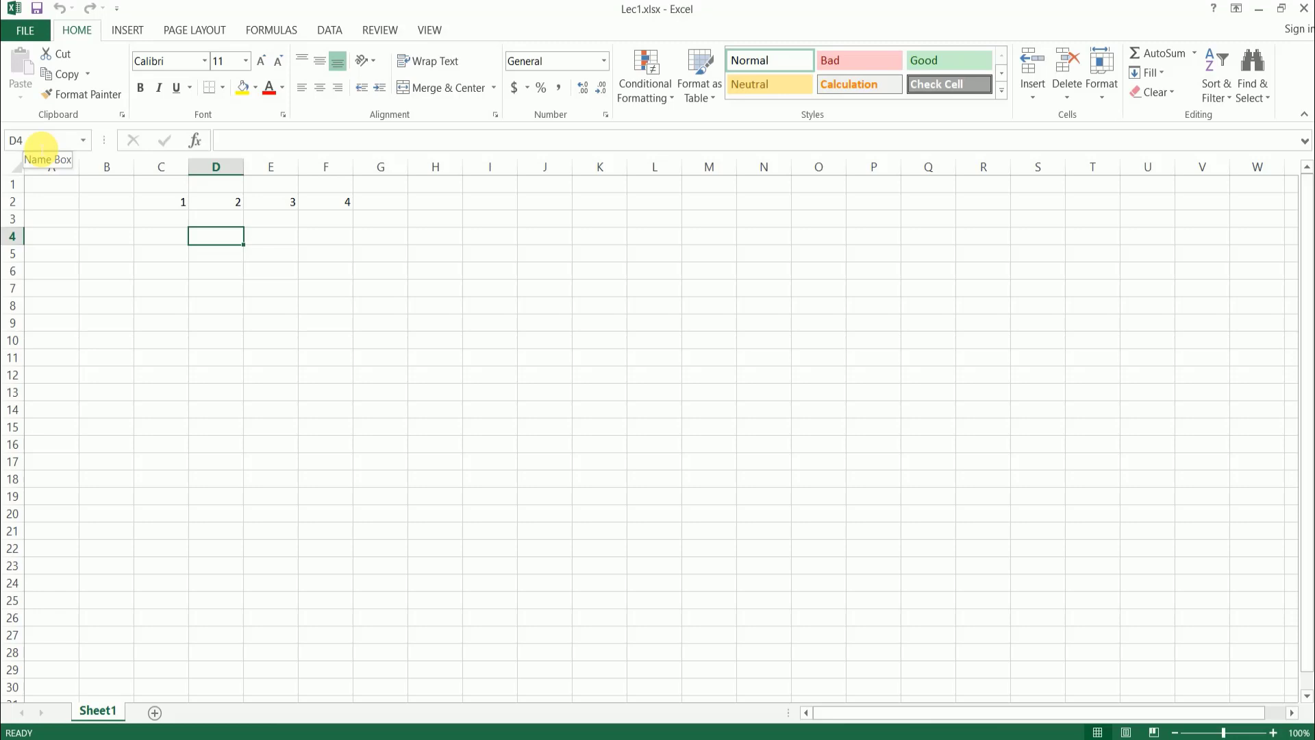
- Select cells E4, C3 and E7 in turn, and open the Name Box list to check the current cell address
{"action": "left_click", "coordinate": [262, 241]}
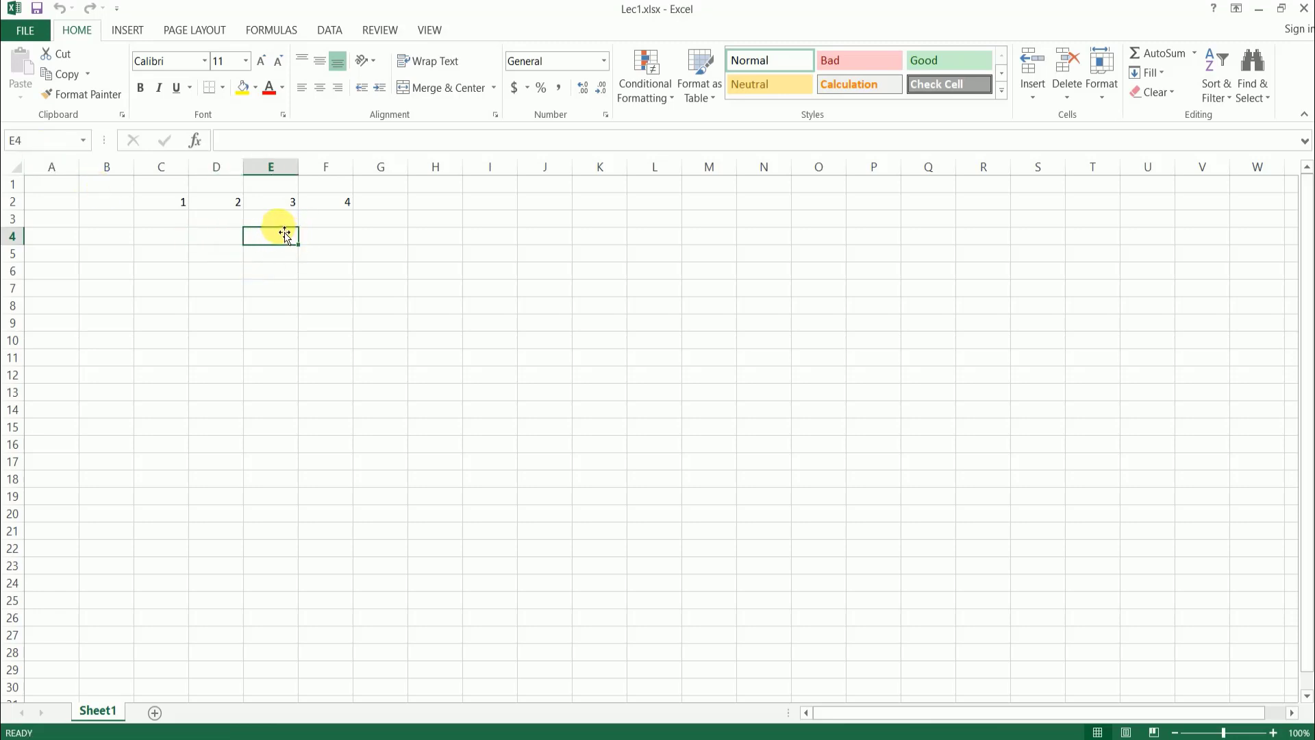
{"action": "left_click", "coordinate": [154, 225]}
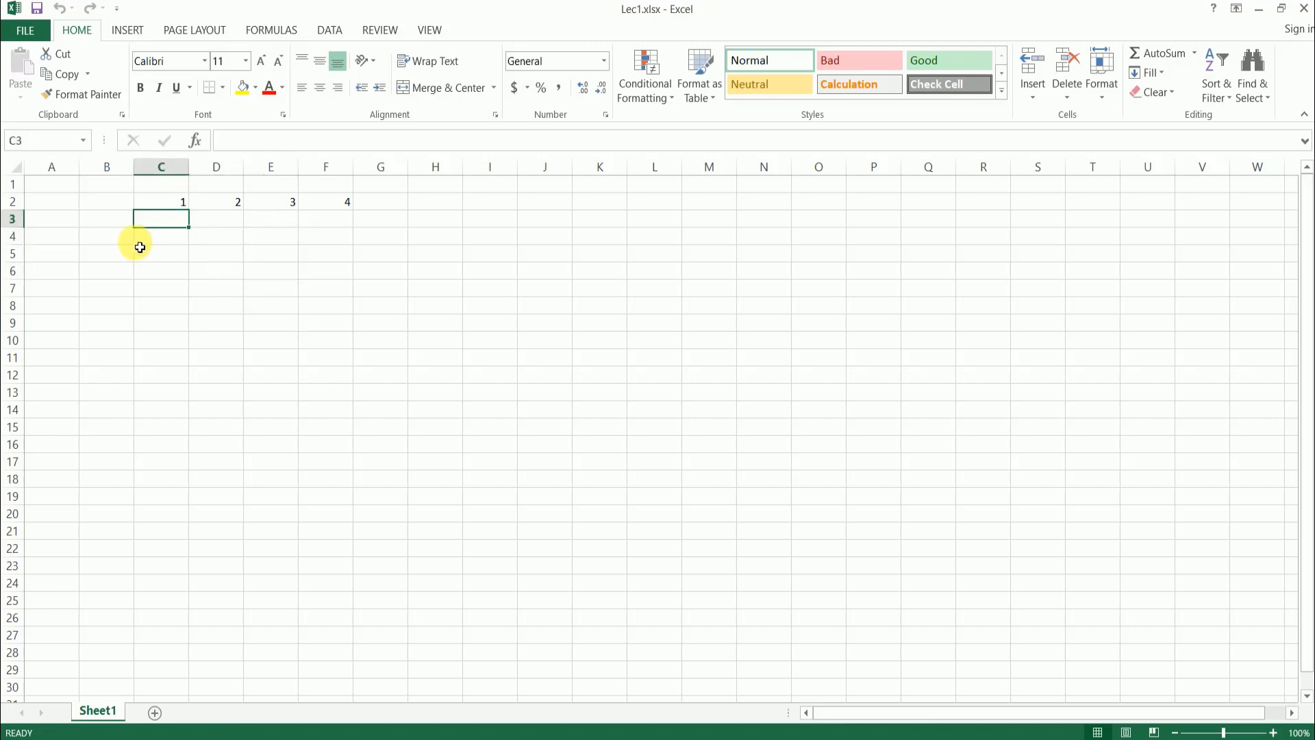
{"action": "left_click", "coordinate": [274, 288]}
{"action": "left_click", "coordinate": [83, 141]}
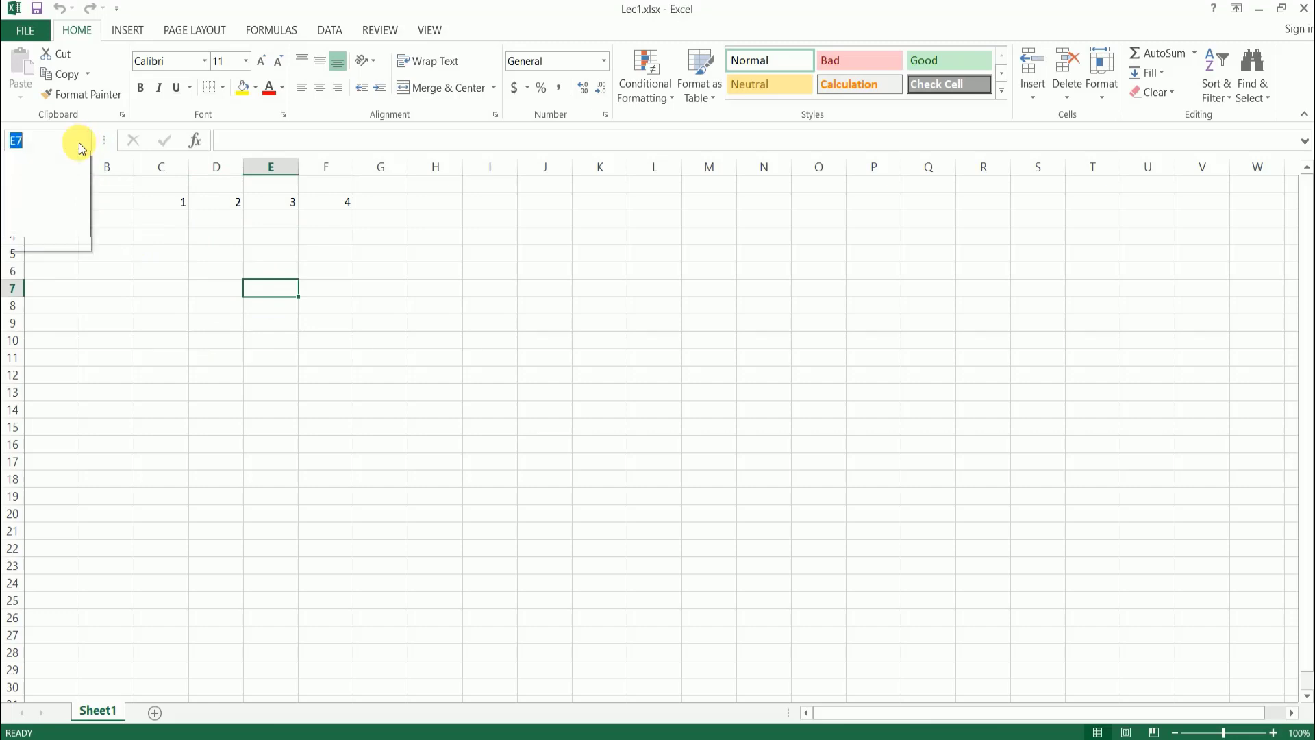
{"action": "left_click", "coordinate": [62, 146]}
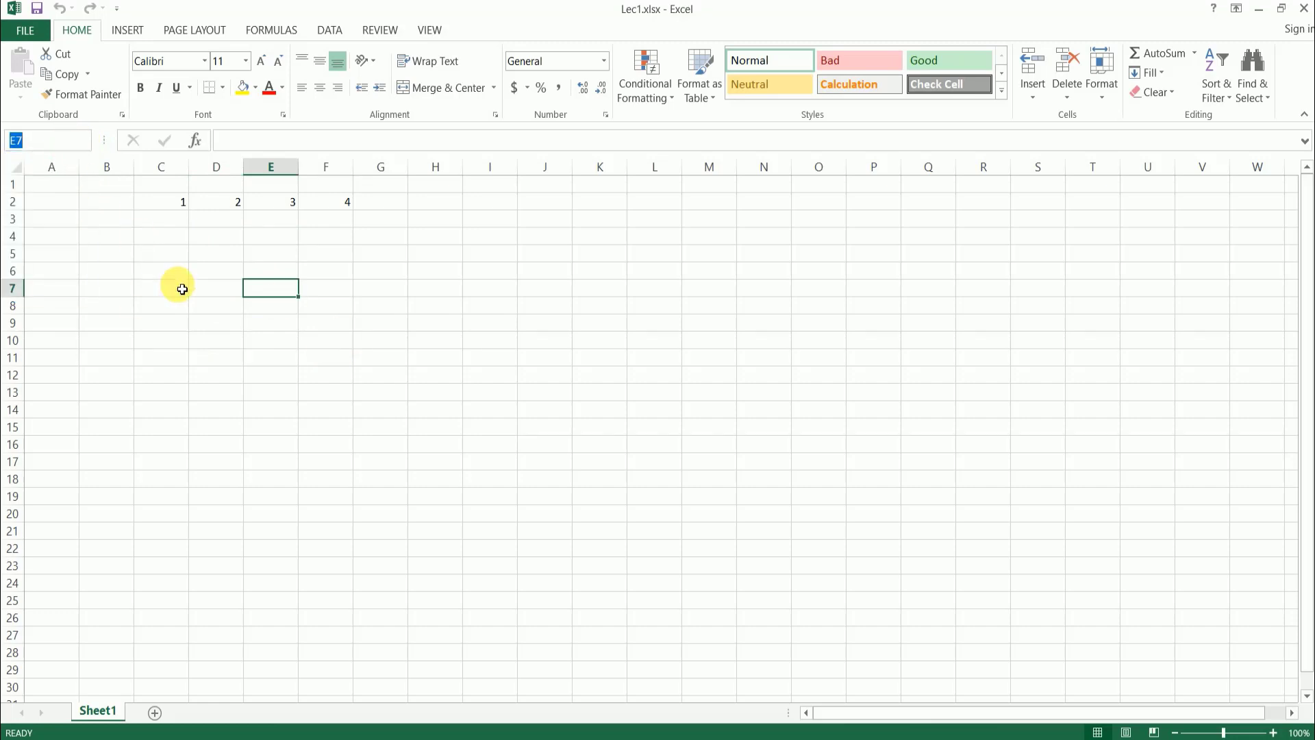
- Select cells D4, E7, F5 and F4 one after the other to compare their addresses in the Name Box
{"action": "key", "text": "Down"}
{"action": "key", "text": "Up"}
{"action": "key", "text": "Up"}
{"action": "key", "text": "Up"}
{"action": "left_click", "coordinate": [219, 245]}
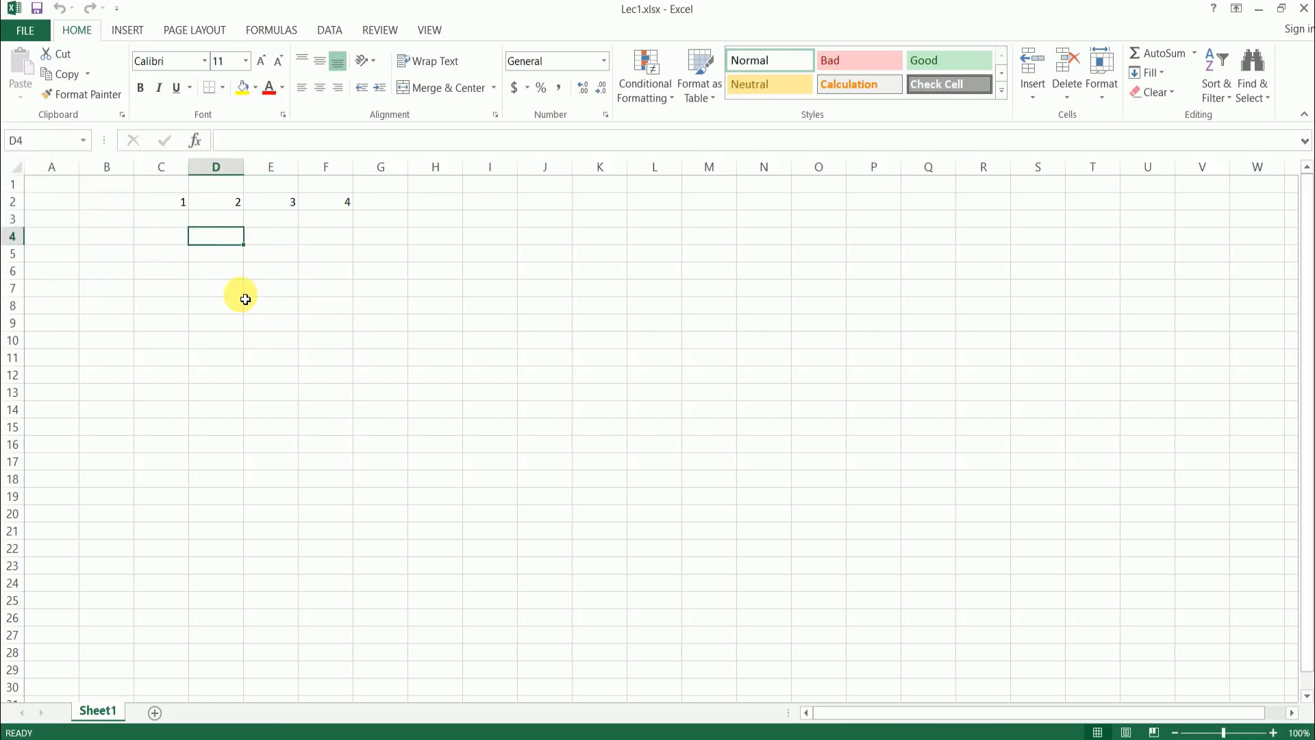
{"action": "left_click", "coordinate": [259, 291]}
{"action": "left_click", "coordinate": [321, 255]}
{"action": "key", "text": "Up"}
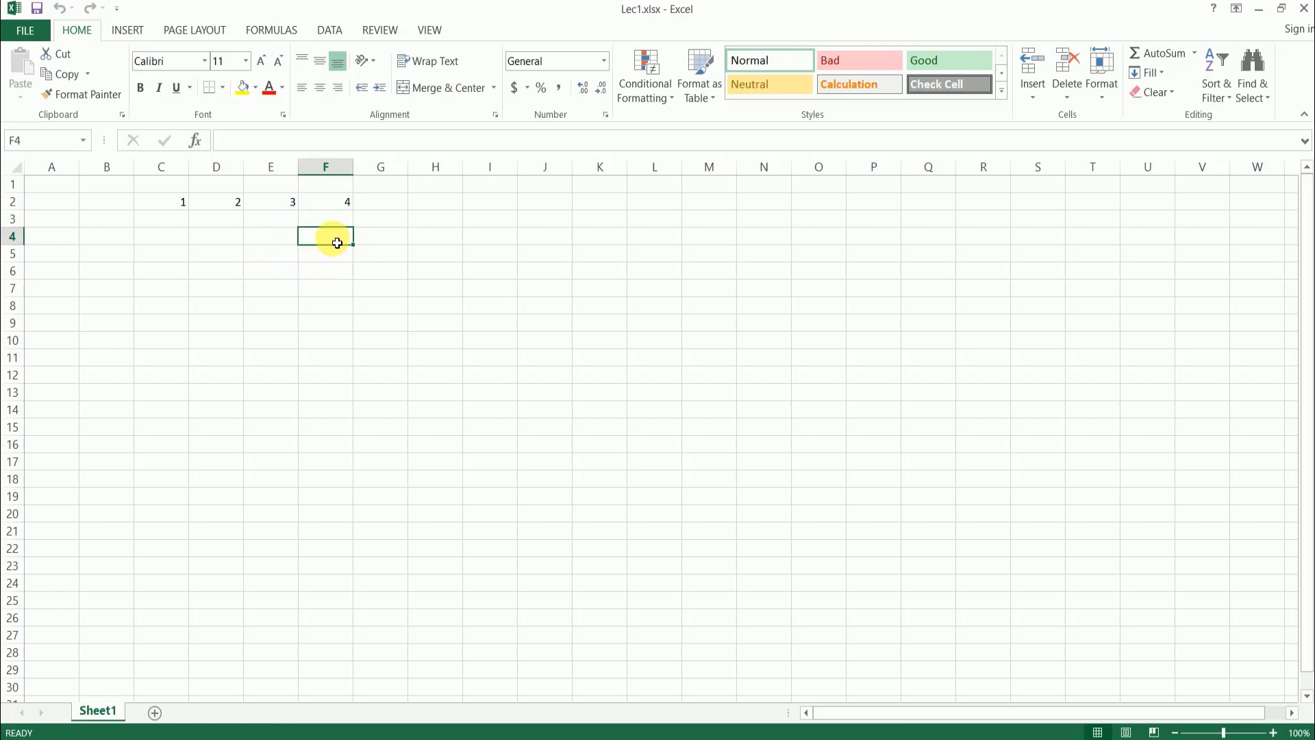
- Select the cell range F4:I4, followed by a block of cells starting at F5
{"action": "left_click_drag", "start_coordinate": [338, 243], "coordinate": [493, 241]}
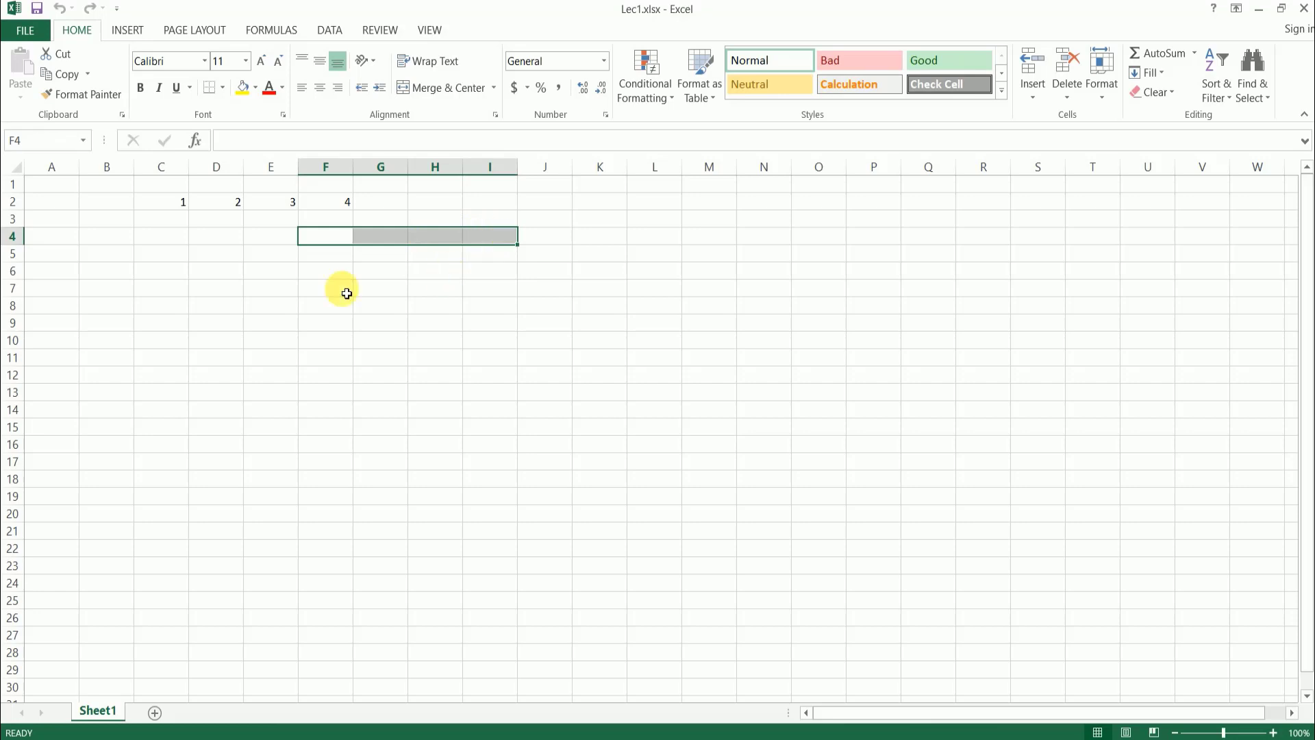
{"action": "left_click", "coordinate": [361, 259]}
{"action": "left_click", "coordinate": [335, 242]}
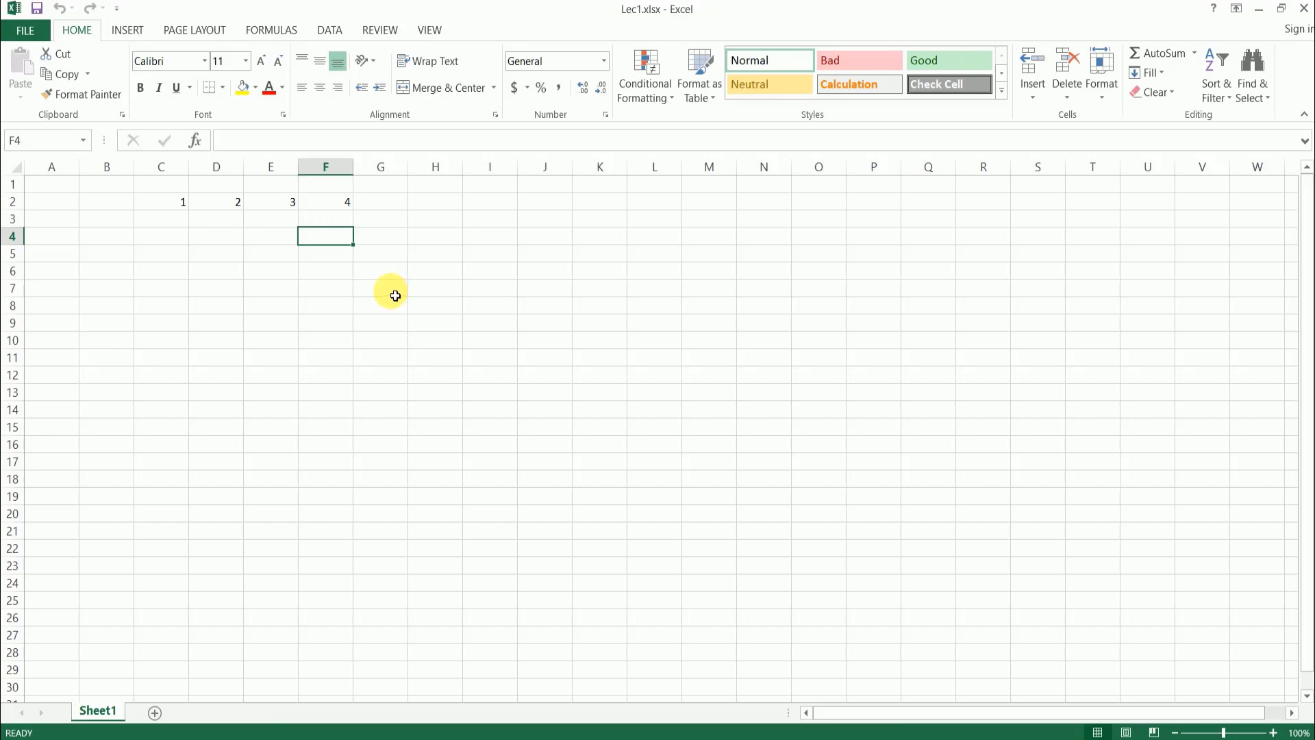
{"action": "left_click", "coordinate": [357, 270]}
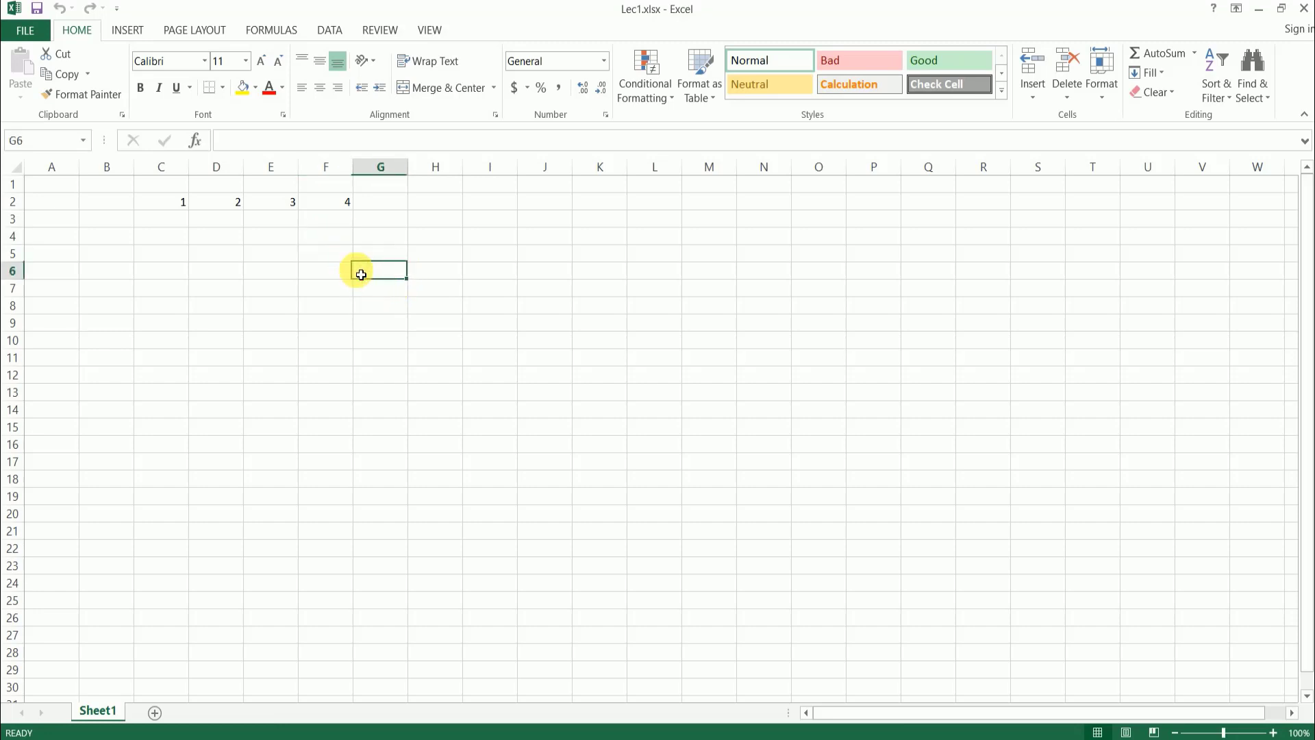
{"action": "left_click", "coordinate": [331, 254]}
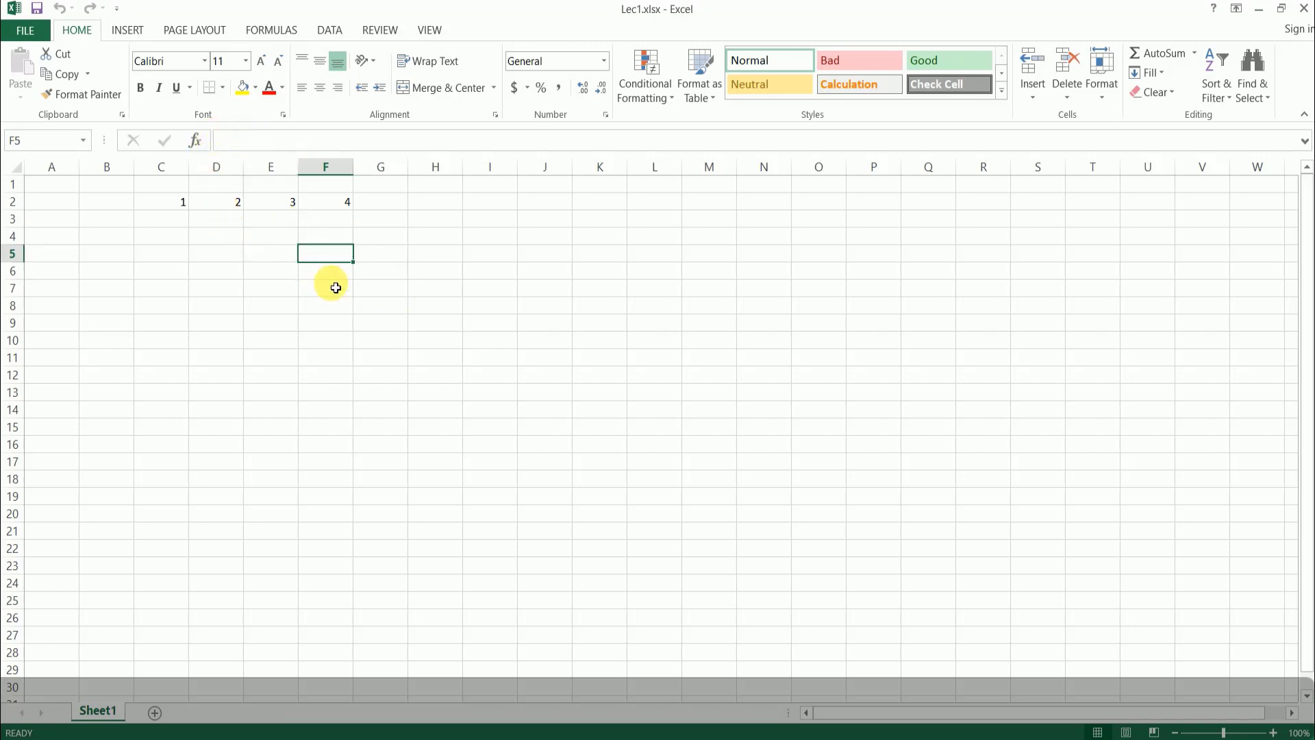
{"action": "left_click_drag", "start_coordinate": [322, 261], "coordinate": [517, 286]}
{"action": "left_click", "coordinate": [401, 342]}
- Enter the range reference f5:j5 as text in cell F5
{"action": "left_click", "coordinate": [323, 256]}
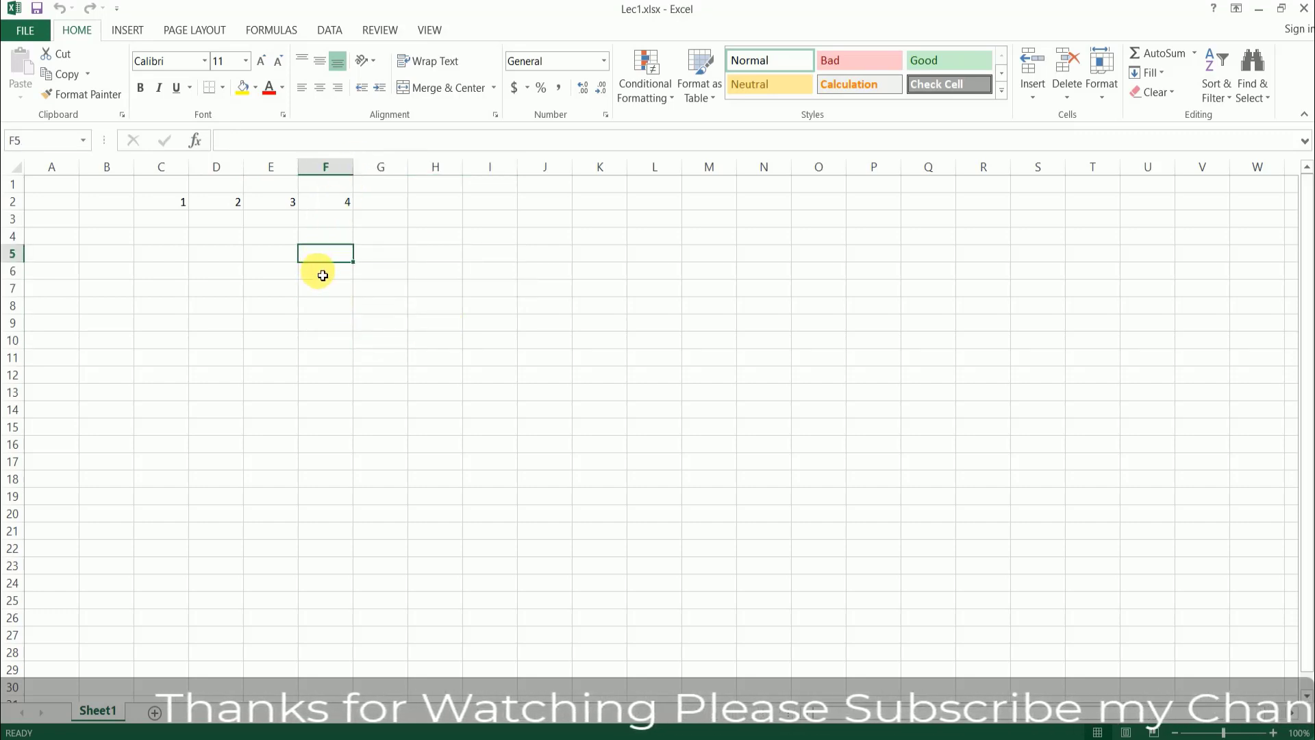
{"action": "left_click", "coordinate": [281, 141]}
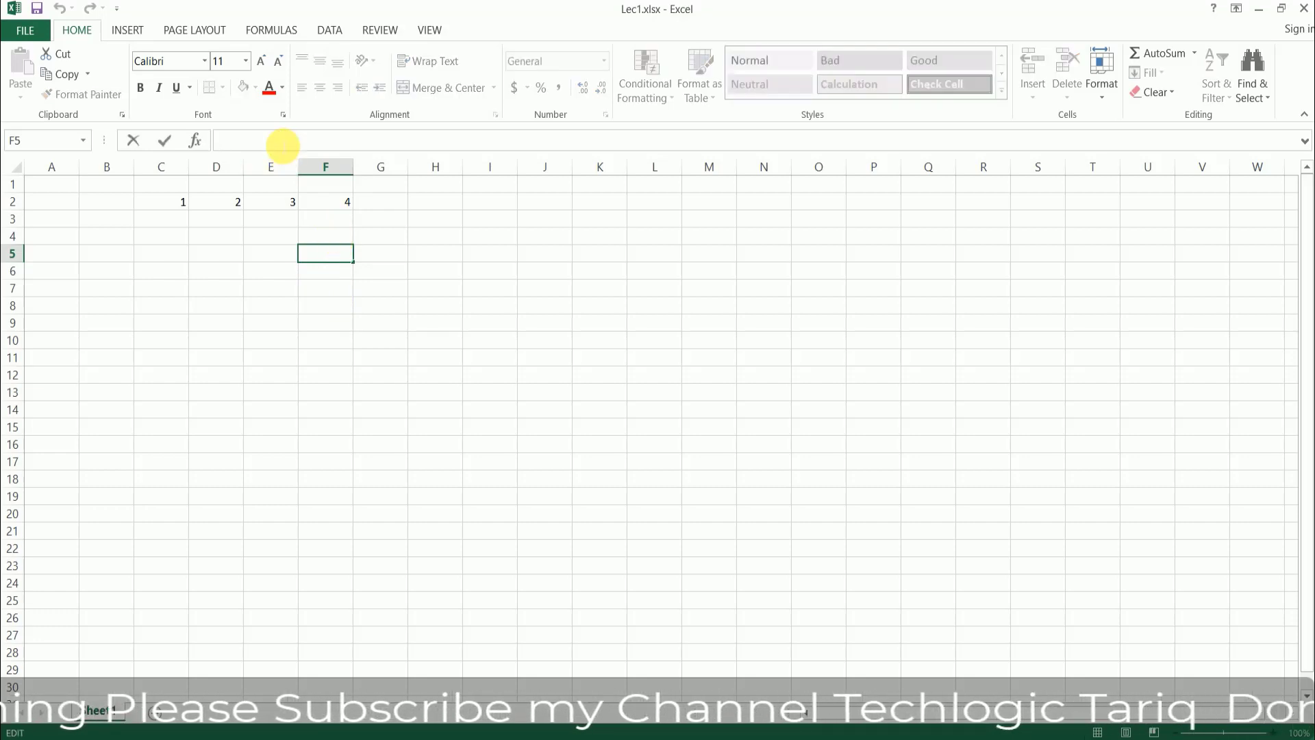
{"action": "type", "text": "f4"}
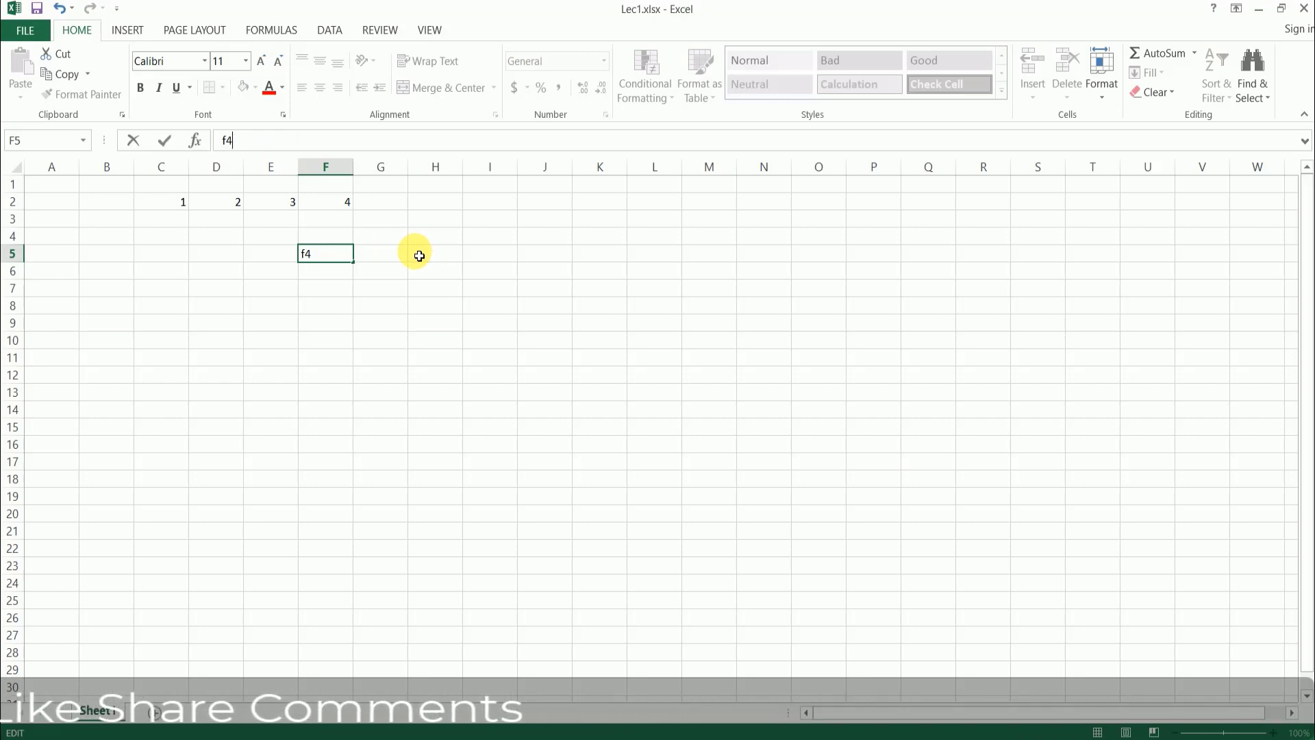
{"action": "key", "text": "BackSpace"}
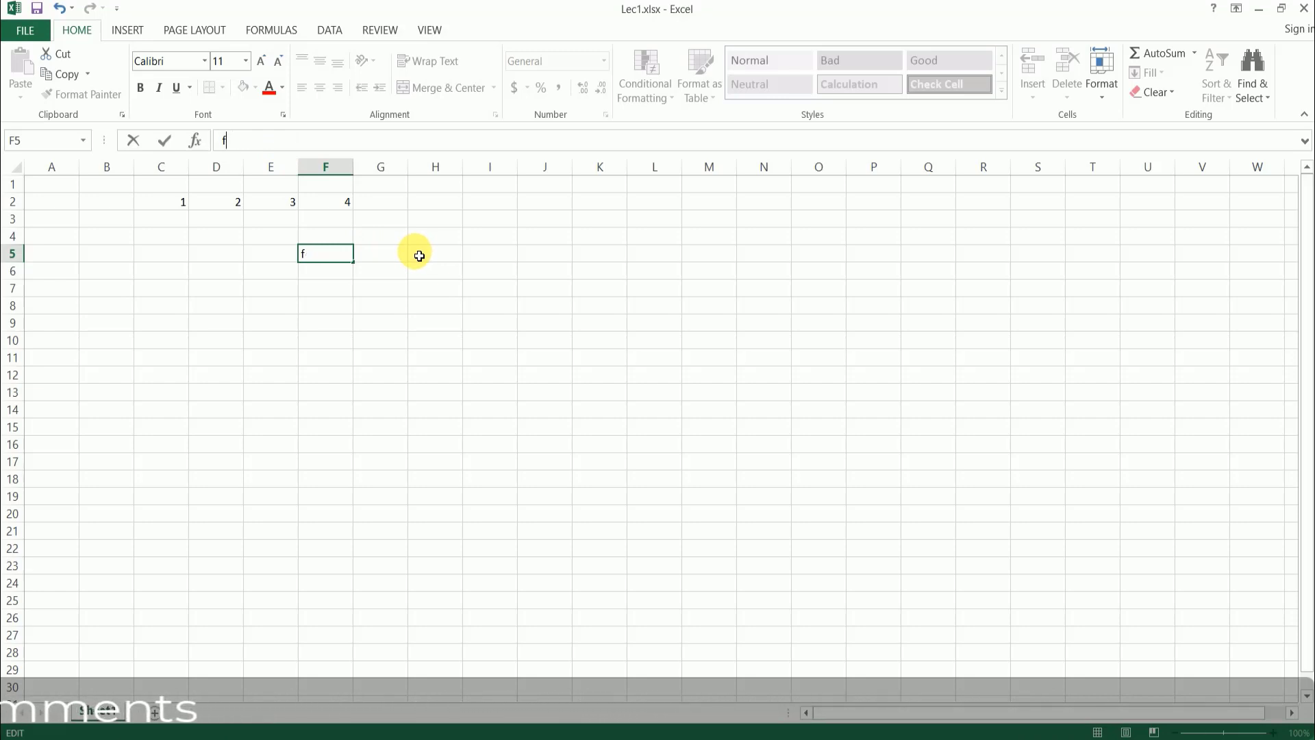
{"action": "type", "text": "5:j5"}
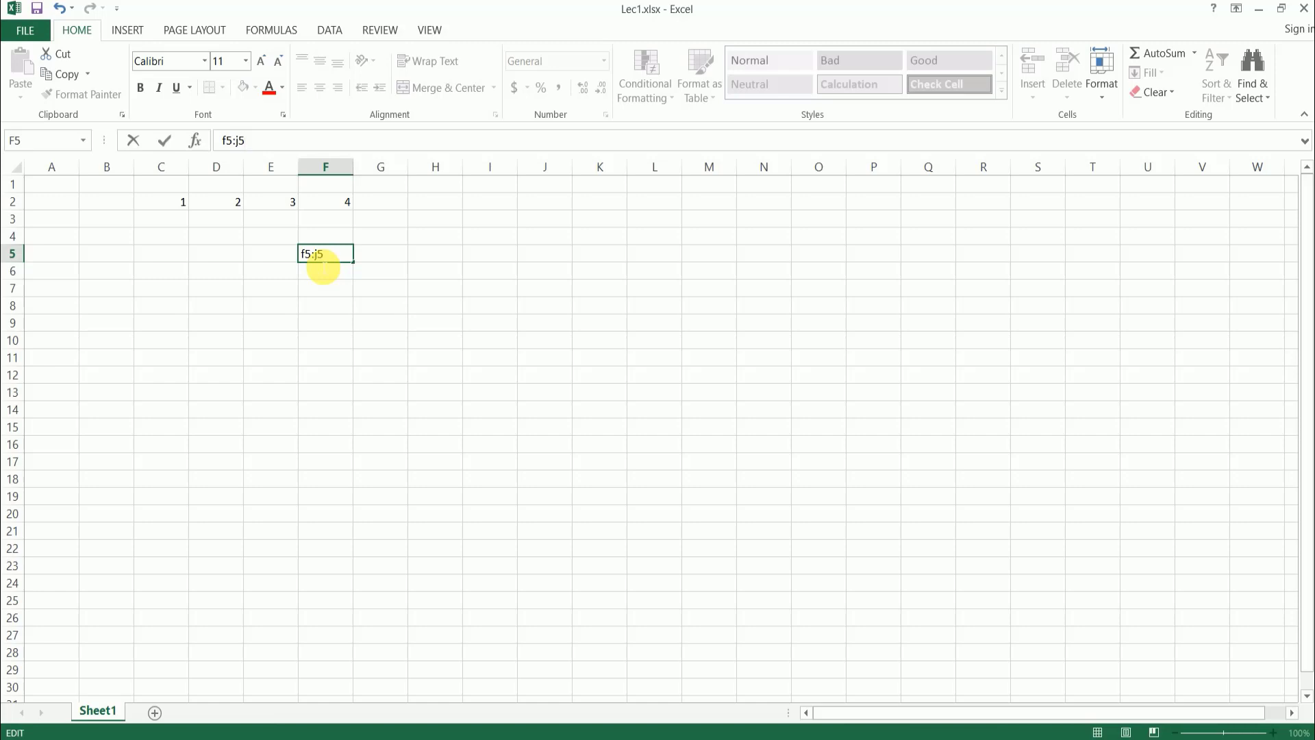
{"action": "left_click", "coordinate": [409, 263]}
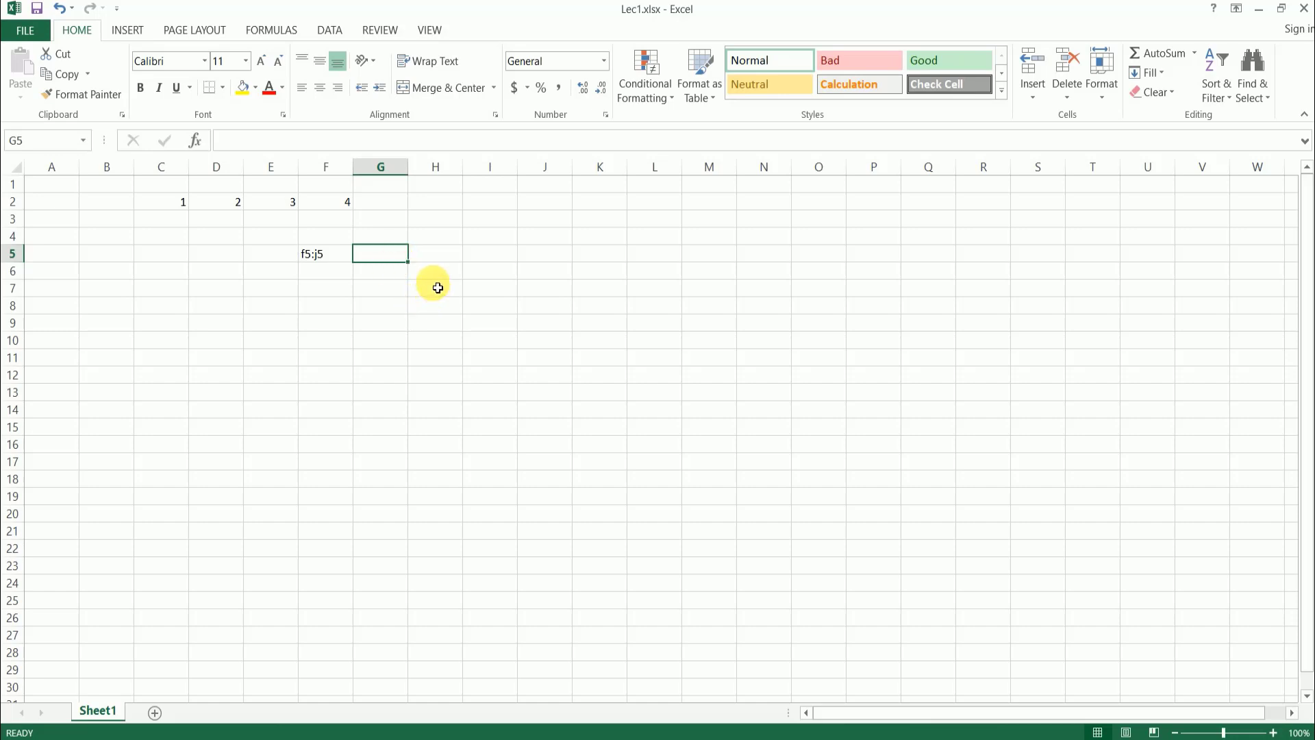
- Select cells H5, I5 and J10 in turn, look at the empty formula bar, and select cells F7 and G6
{"action": "left_click", "coordinate": [449, 257]}
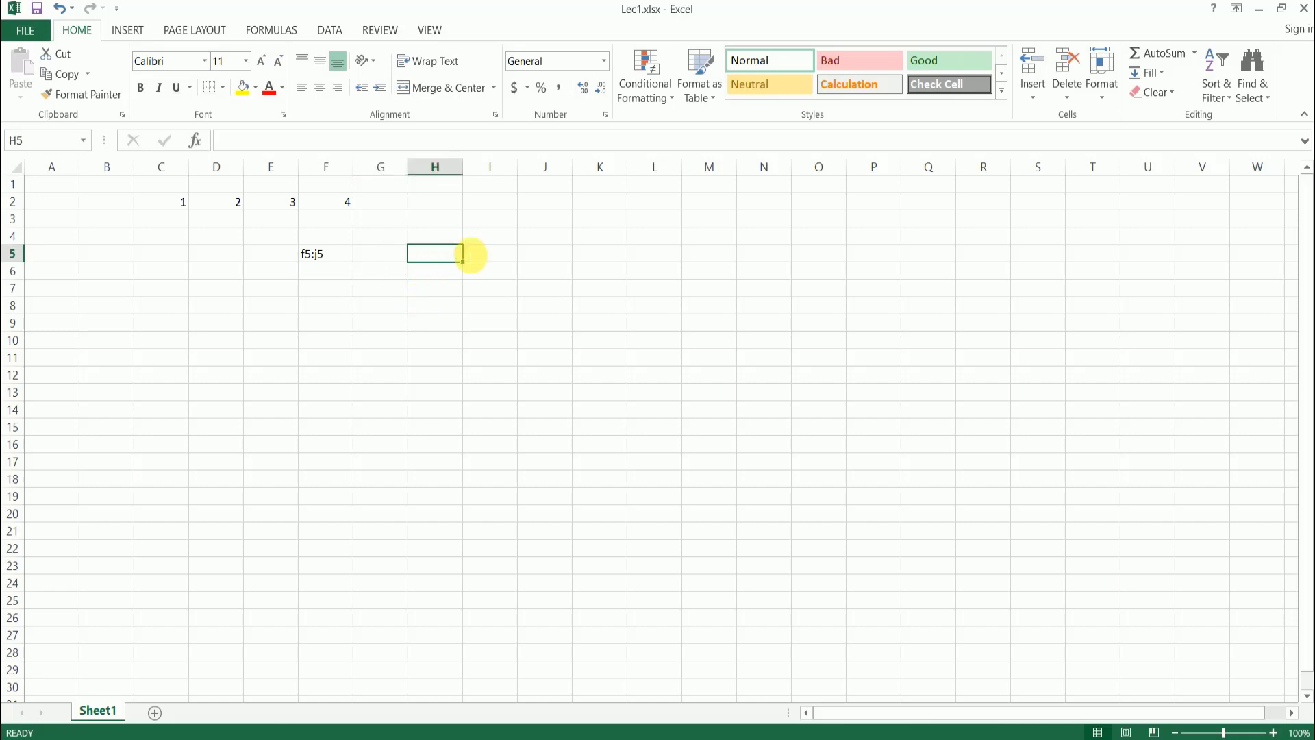
{"action": "left_click", "coordinate": [507, 253]}
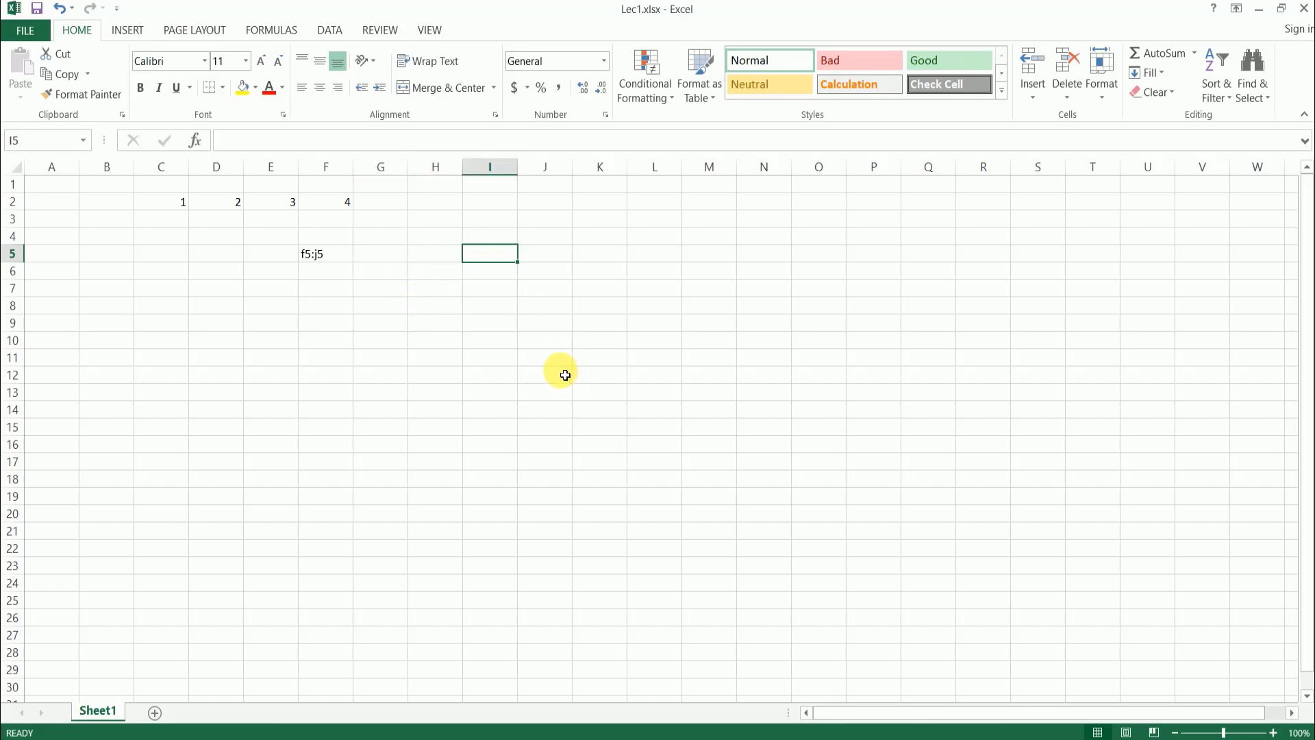
{"action": "left_click", "coordinate": [548, 346]}
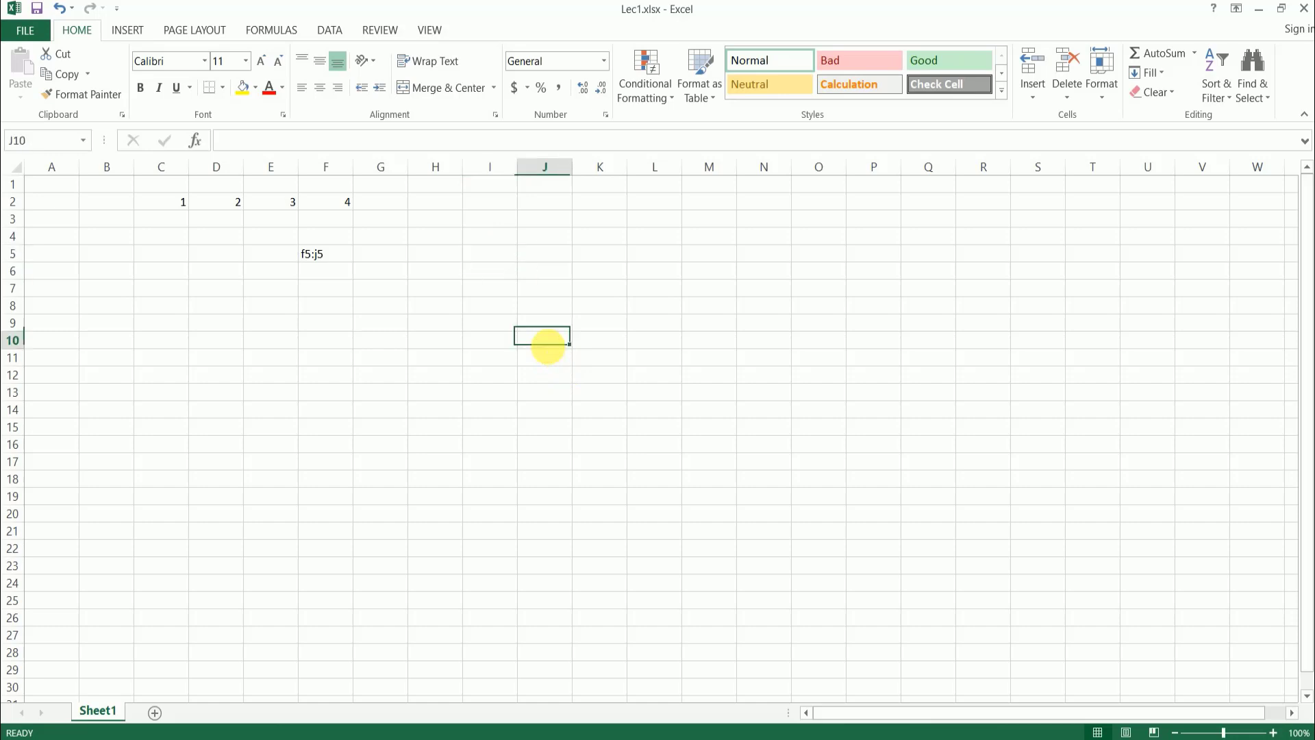
{"action": "left_click", "coordinate": [251, 140]}
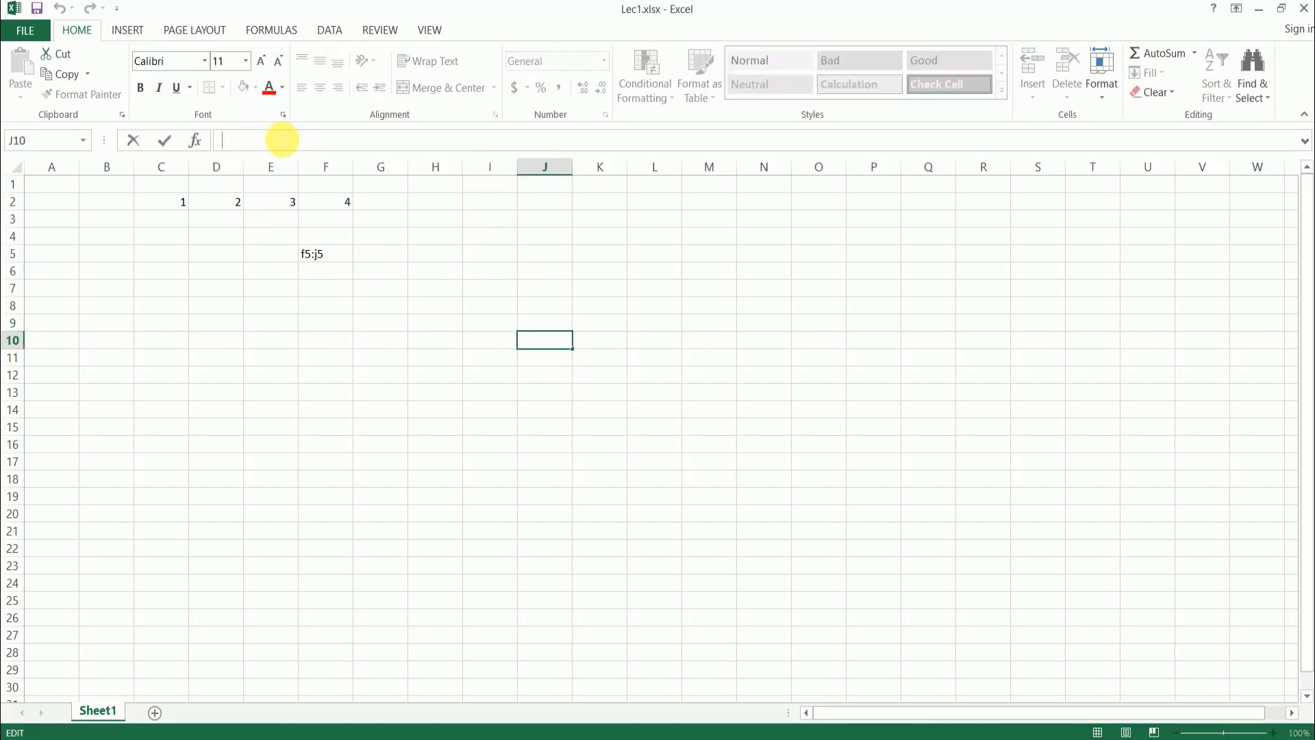
{"action": "left_click", "coordinate": [332, 286]}
{"action": "left_click", "coordinate": [392, 277]}
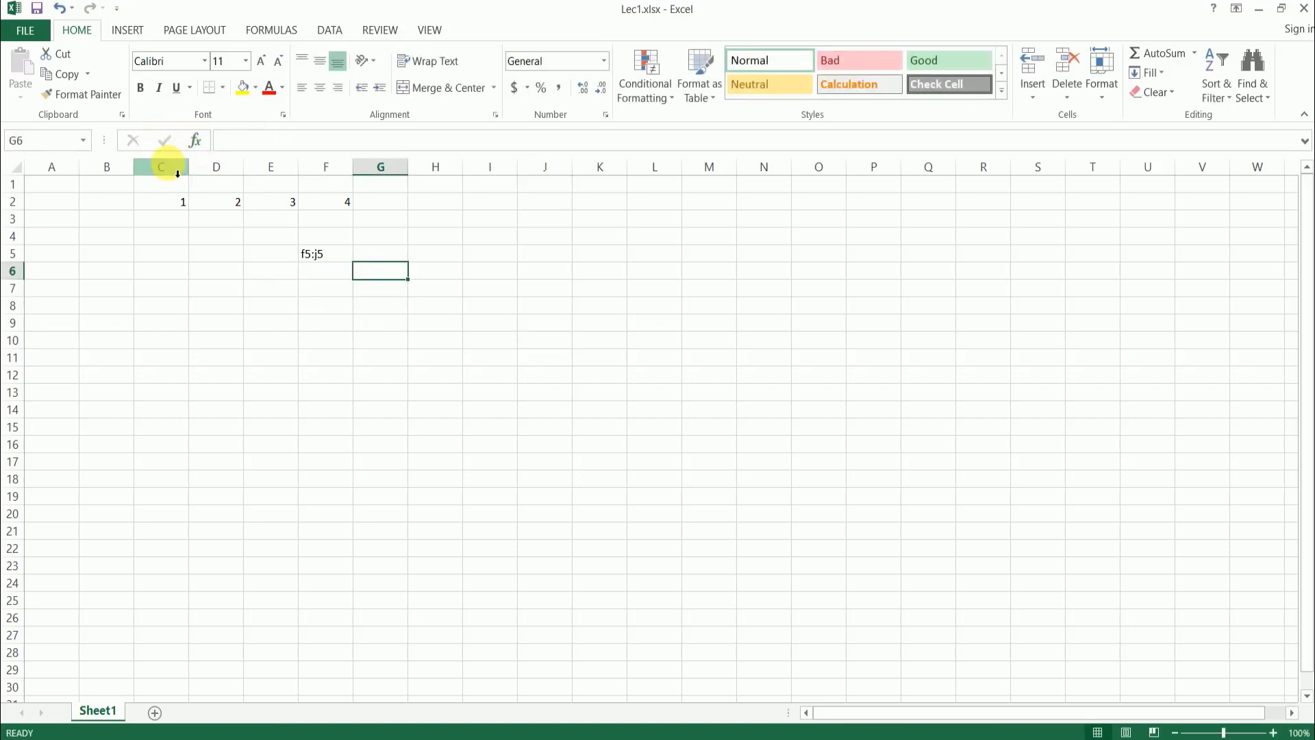
- Enter the value 1 in cell G5
{"action": "left_click", "coordinate": [385, 254]}
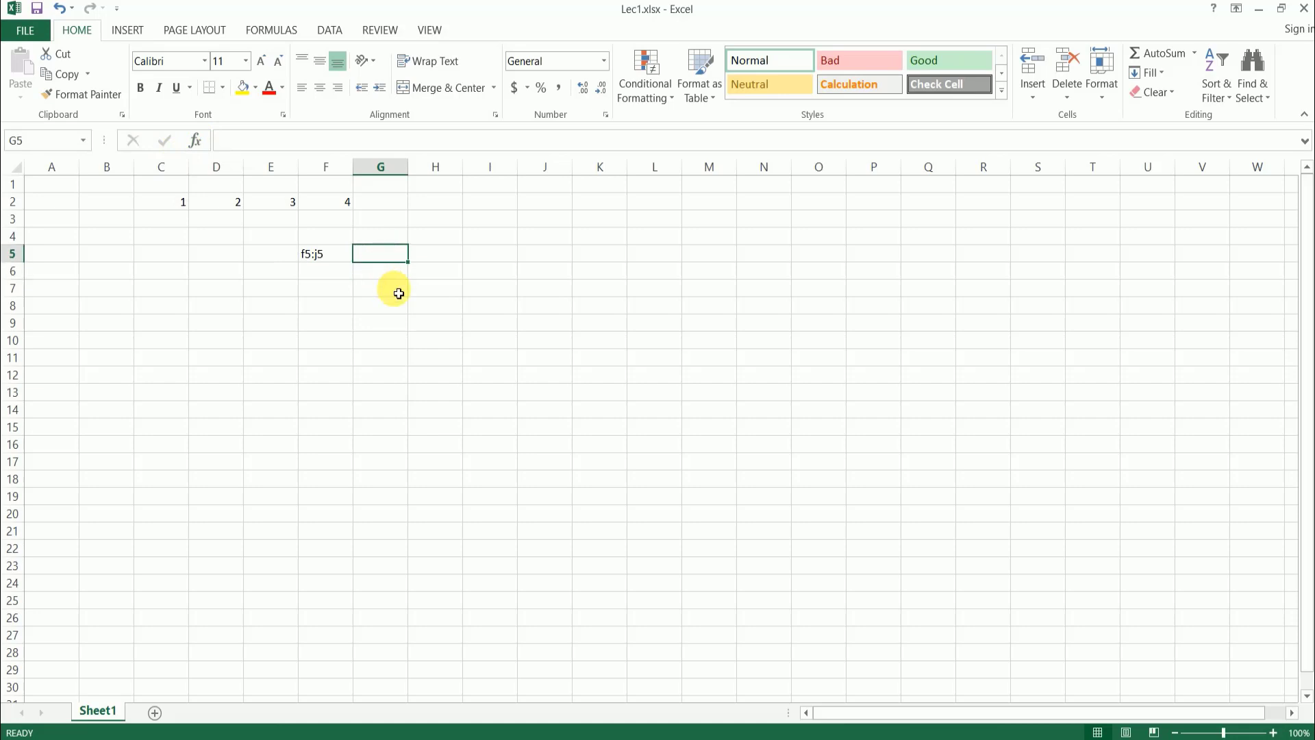
{"action": "type", "text": "1"}
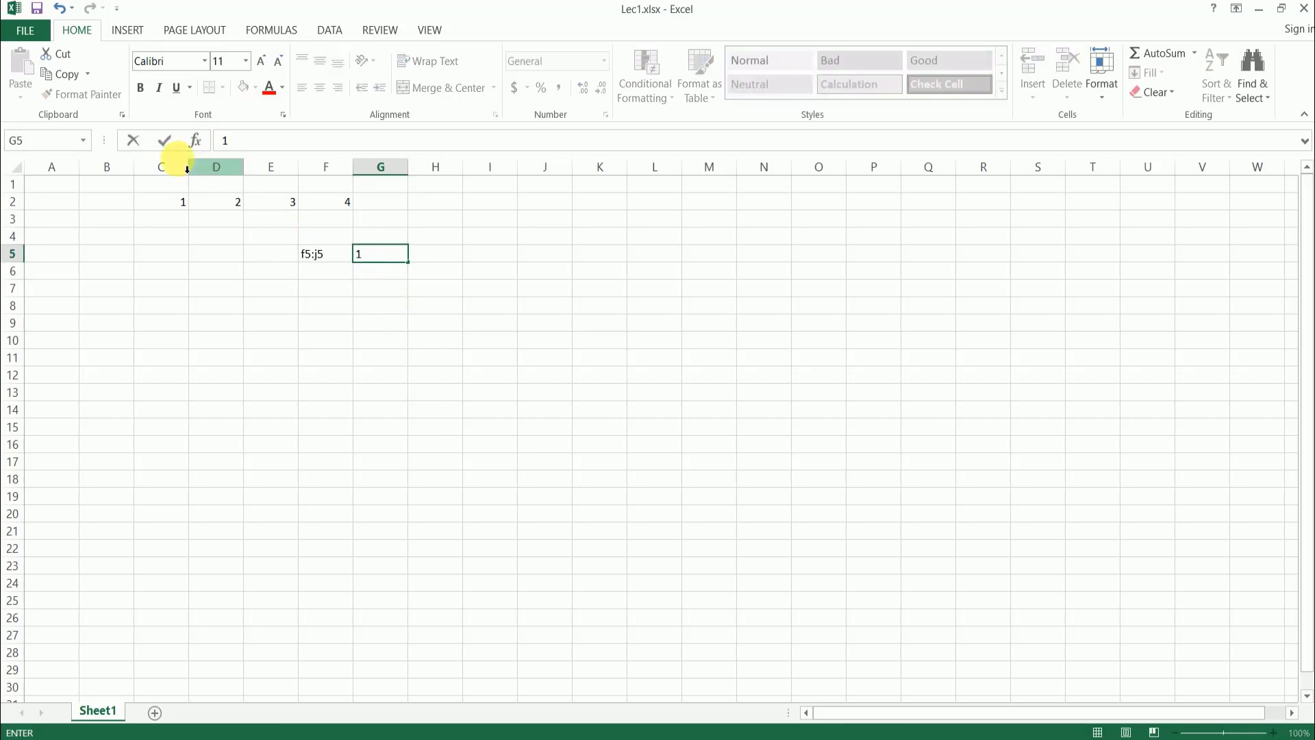
{"action": "left_click", "coordinate": [164, 143]}
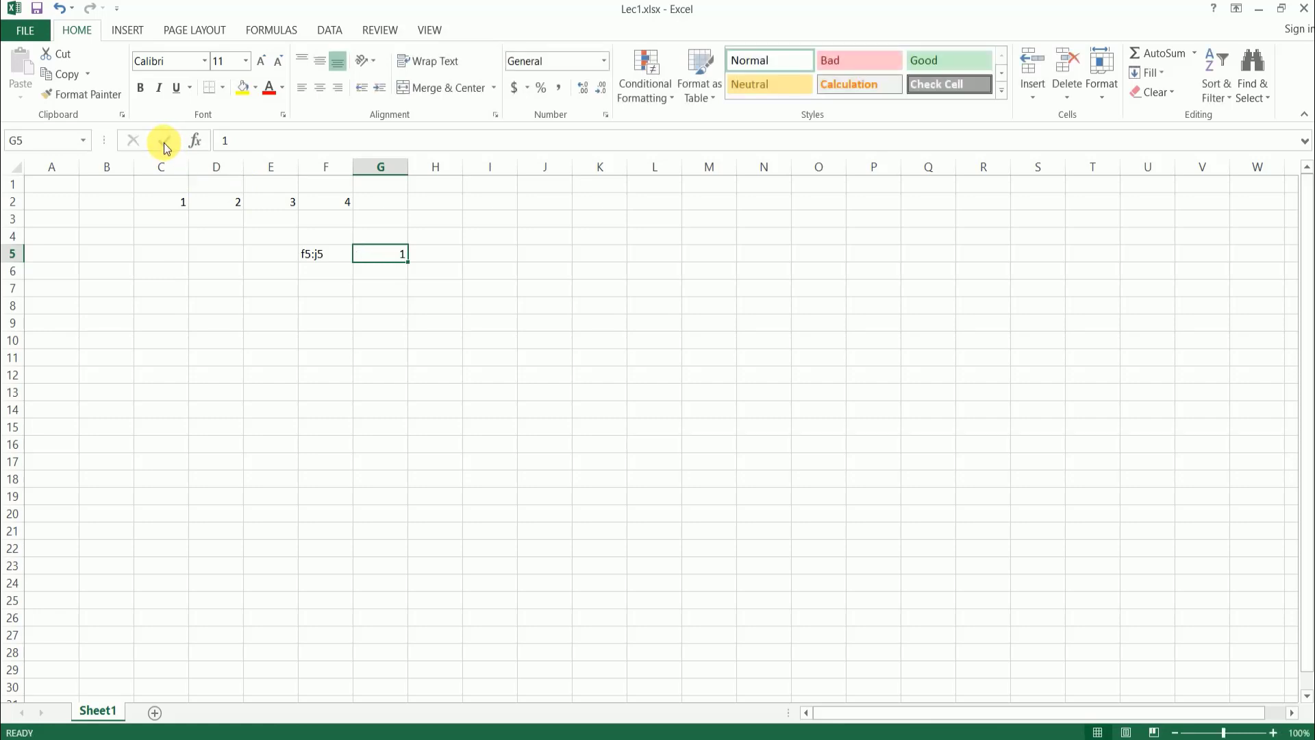
- Select cells G6 and G5 alternately, start re-entering 1 in G5, and cancel the entry
{"action": "left_click", "coordinate": [385, 273]}
{"action": "left_click", "coordinate": [399, 253]}
{"action": "left_click", "coordinate": [386, 274]}
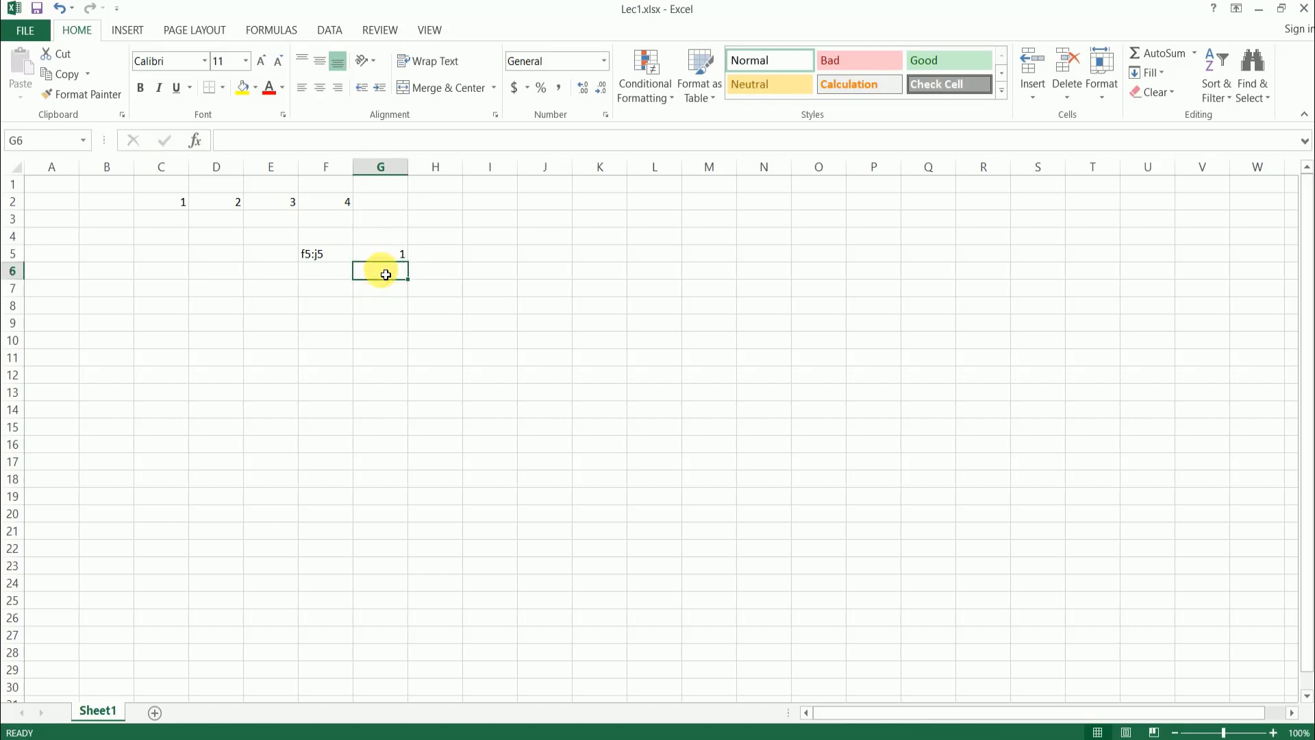
{"action": "left_click", "coordinate": [396, 254]}
{"action": "double_click", "coordinate": [396, 253]}
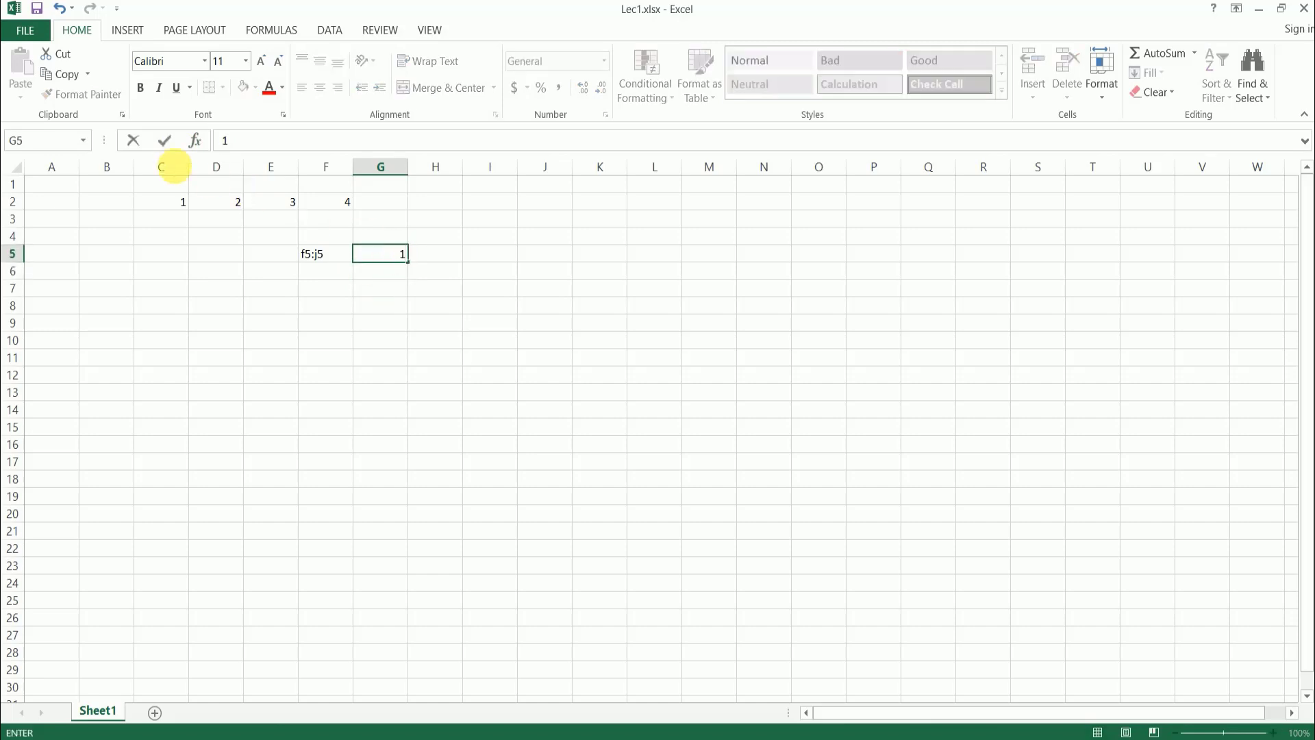
{"action": "left_click", "coordinate": [132, 140]}
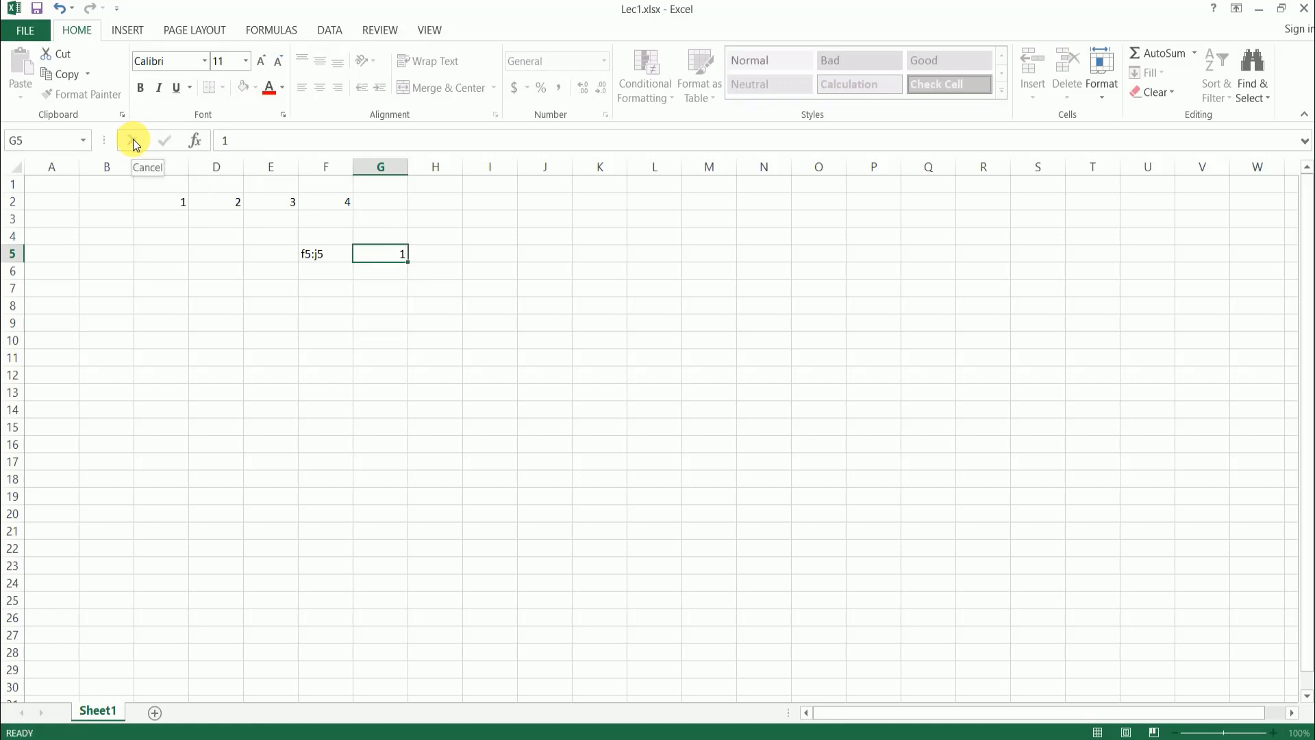
- Start entering 2 in cell G8, cancel the entry, and select cell I5
{"action": "left_click", "coordinate": [376, 275]}
{"action": "left_click", "coordinate": [387, 259]}
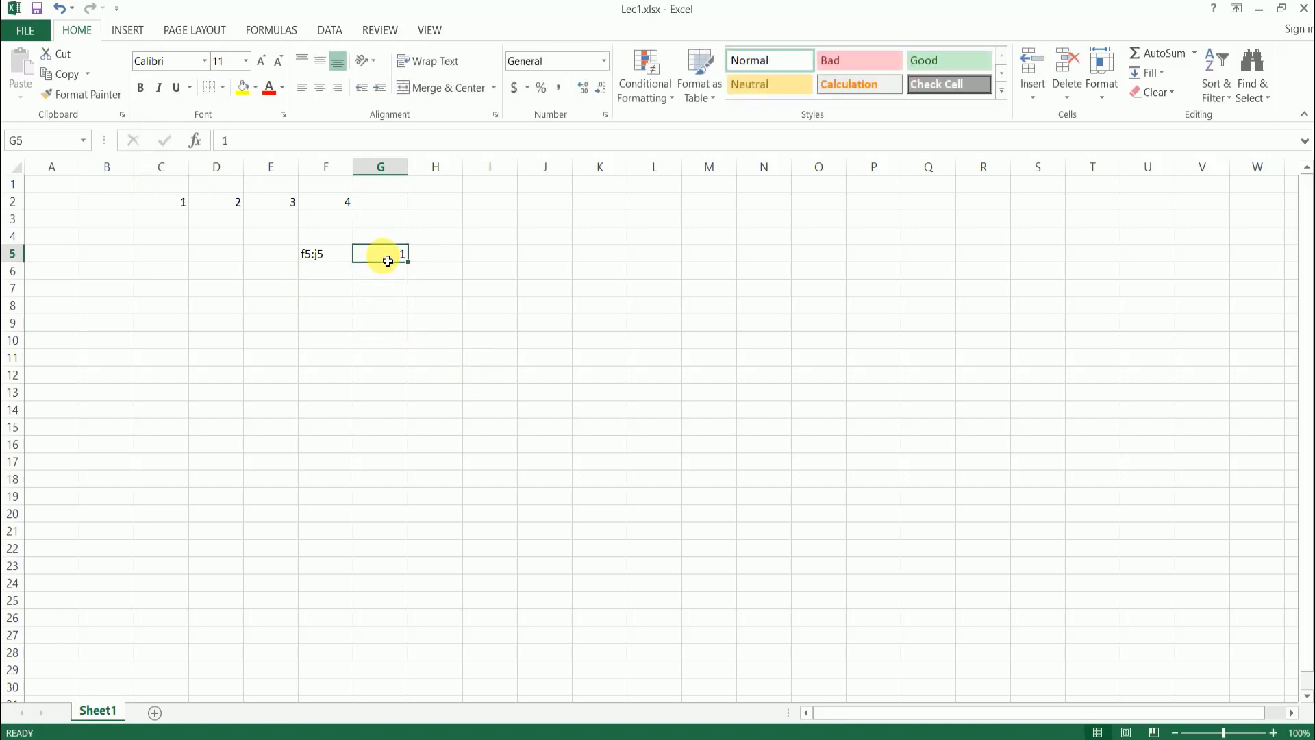
{"action": "left_click", "coordinate": [393, 302]}
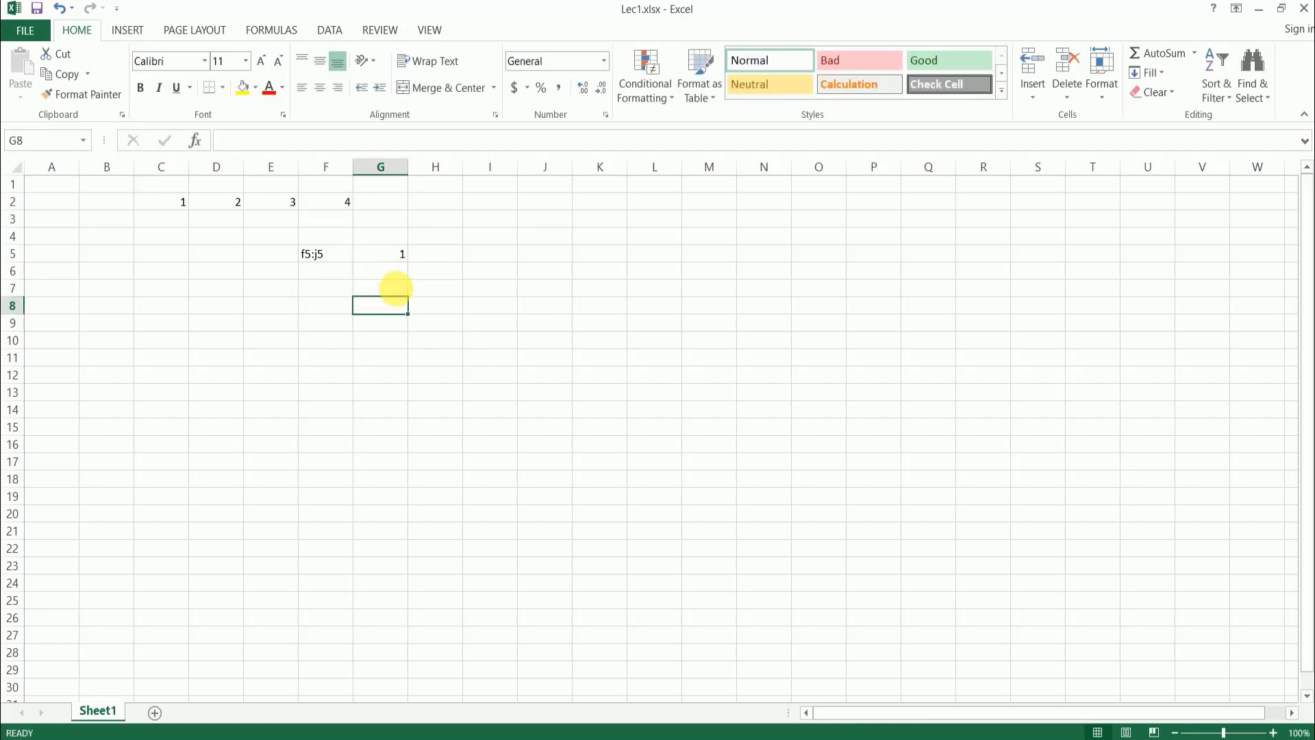
{"action": "type", "text": "2"}
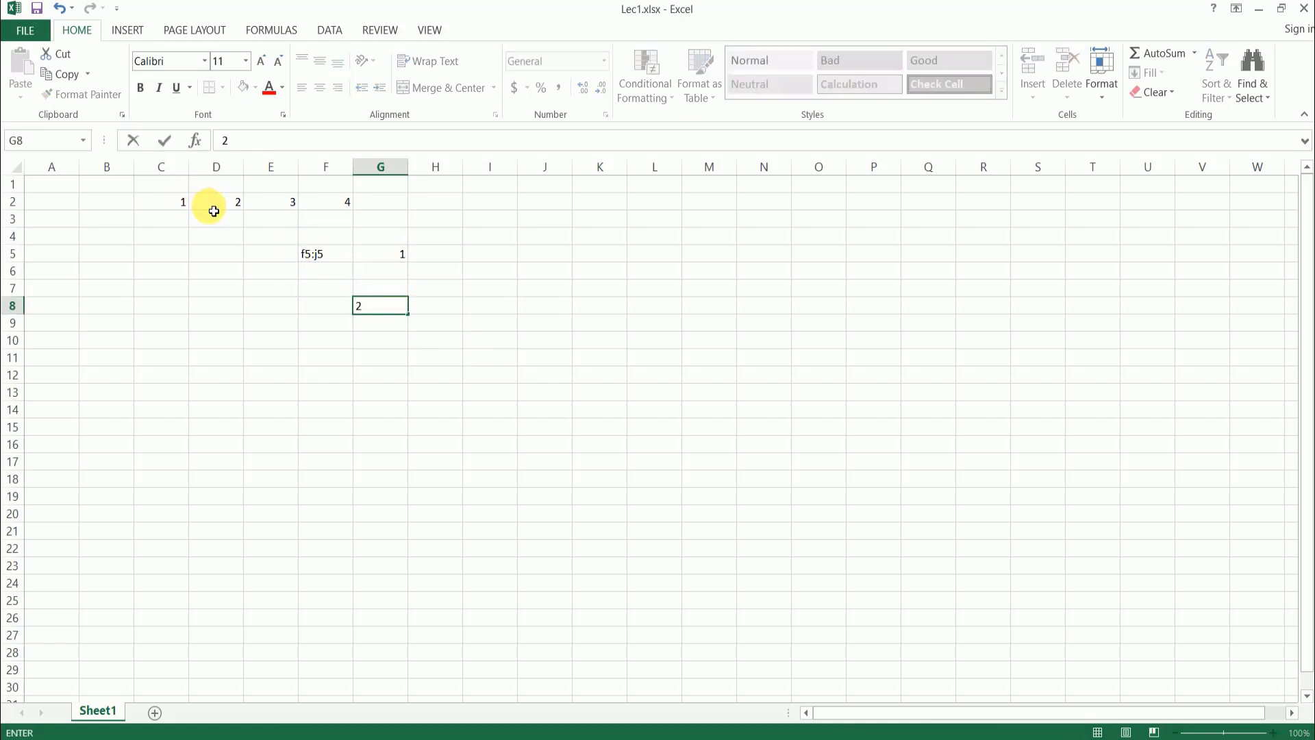
{"action": "left_click", "coordinate": [133, 143]}
{"action": "left_click", "coordinate": [512, 254]}
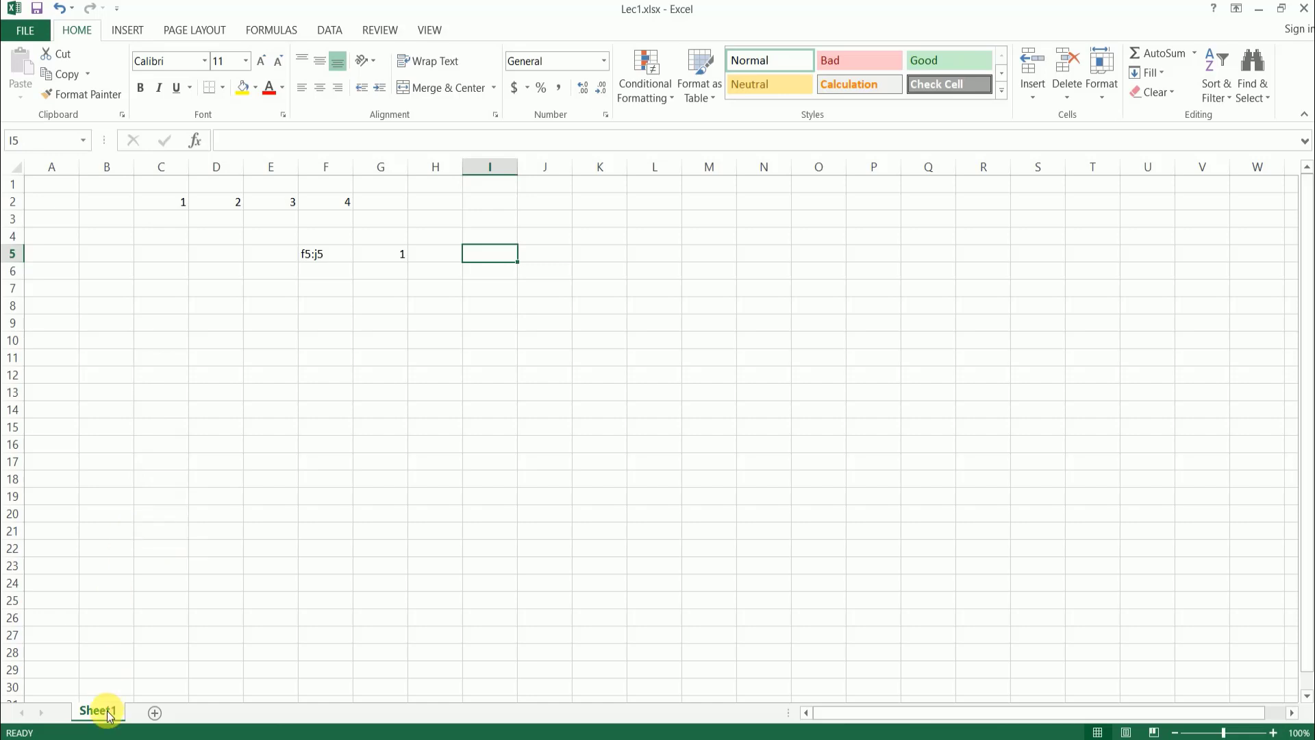
- Add three new worksheets after Sheet1
{"action": "left_click", "coordinate": [156, 714]}
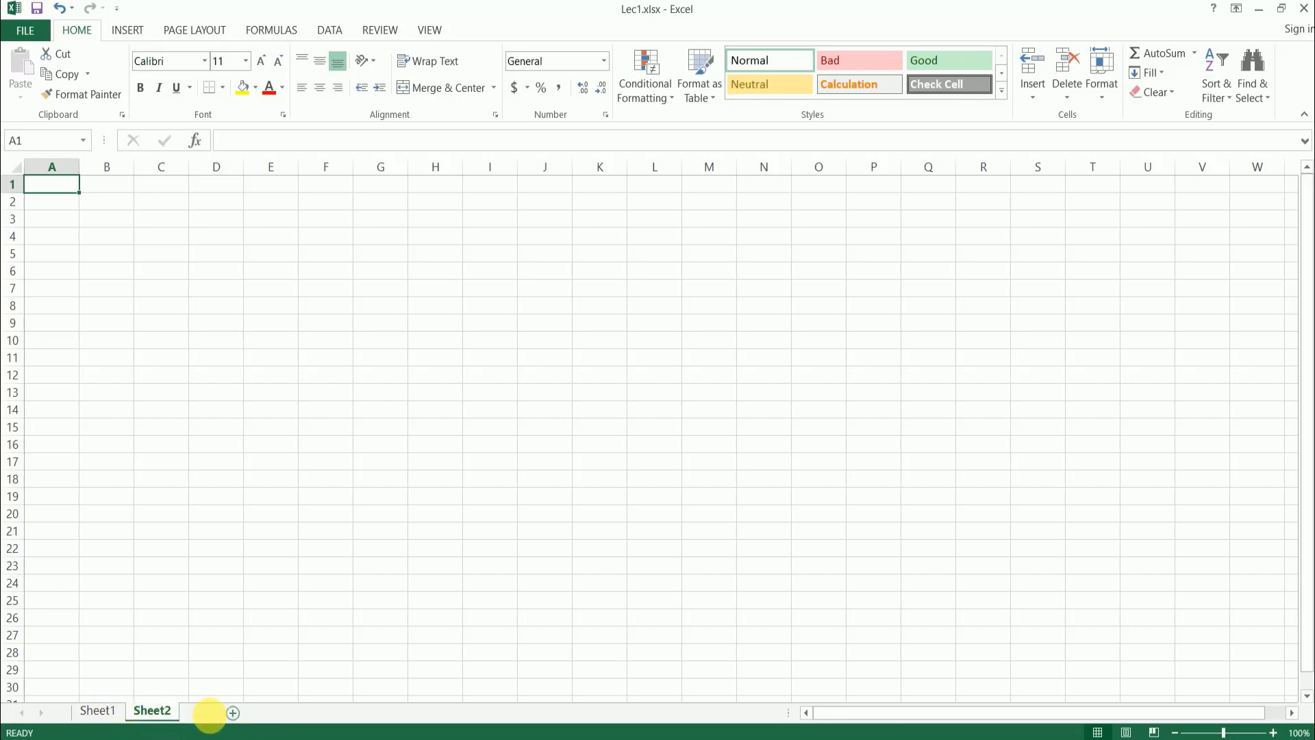
{"action": "left_click", "coordinate": [210, 716]}
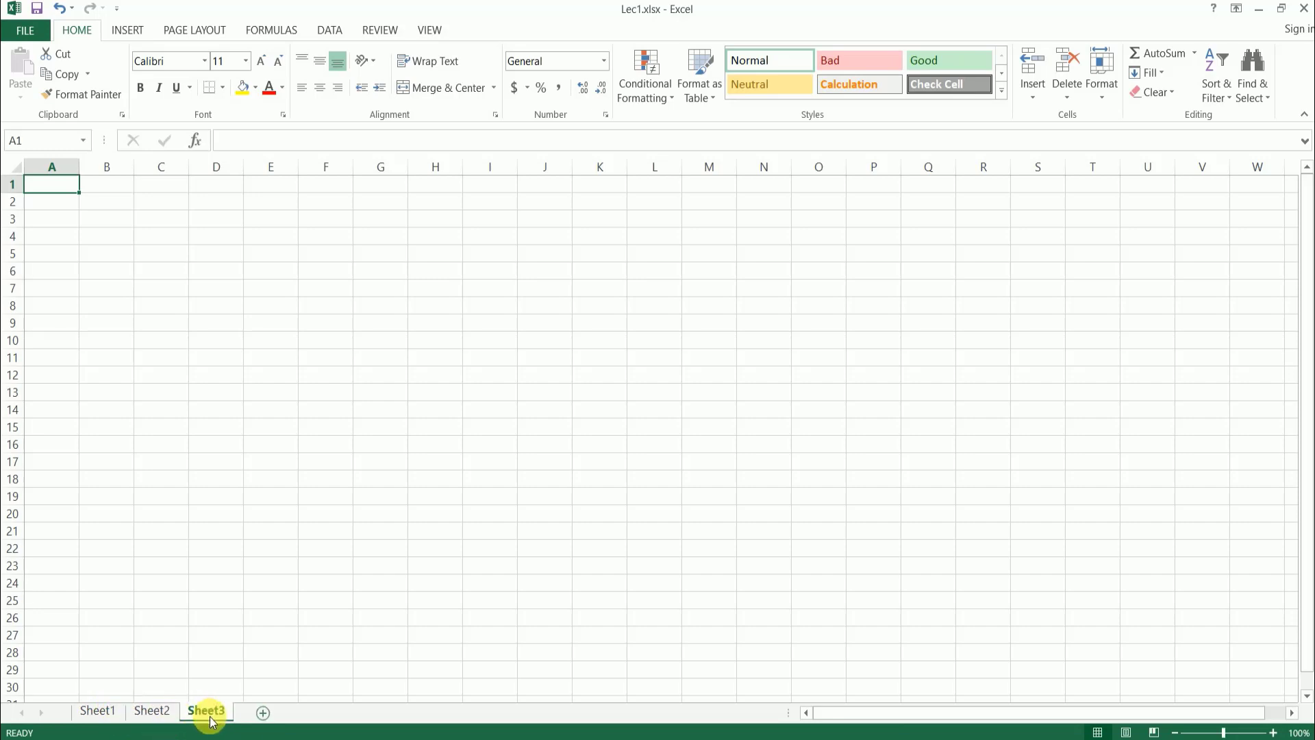
{"action": "left_click", "coordinate": [263, 712]}
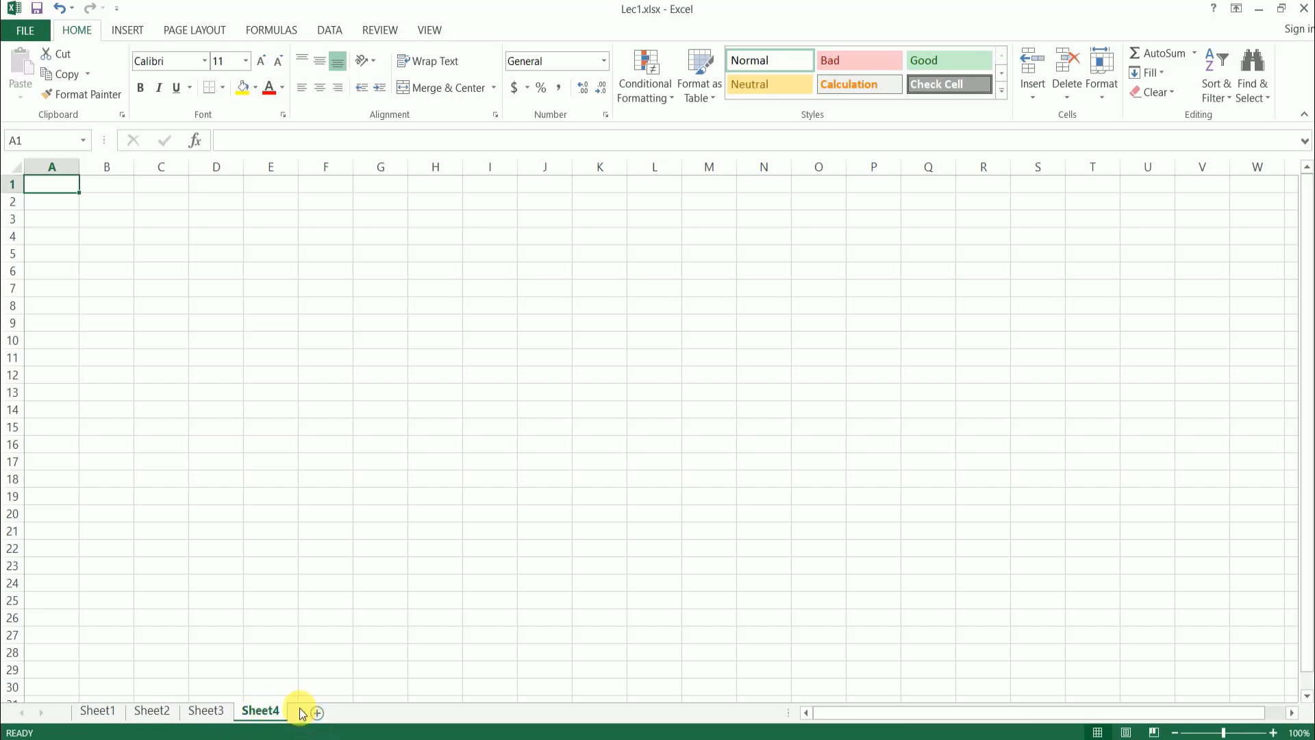
- Delete the Sheet4 worksheet and add another new worksheet after Sheet3
{"action": "right_click", "coordinate": [263, 716]}
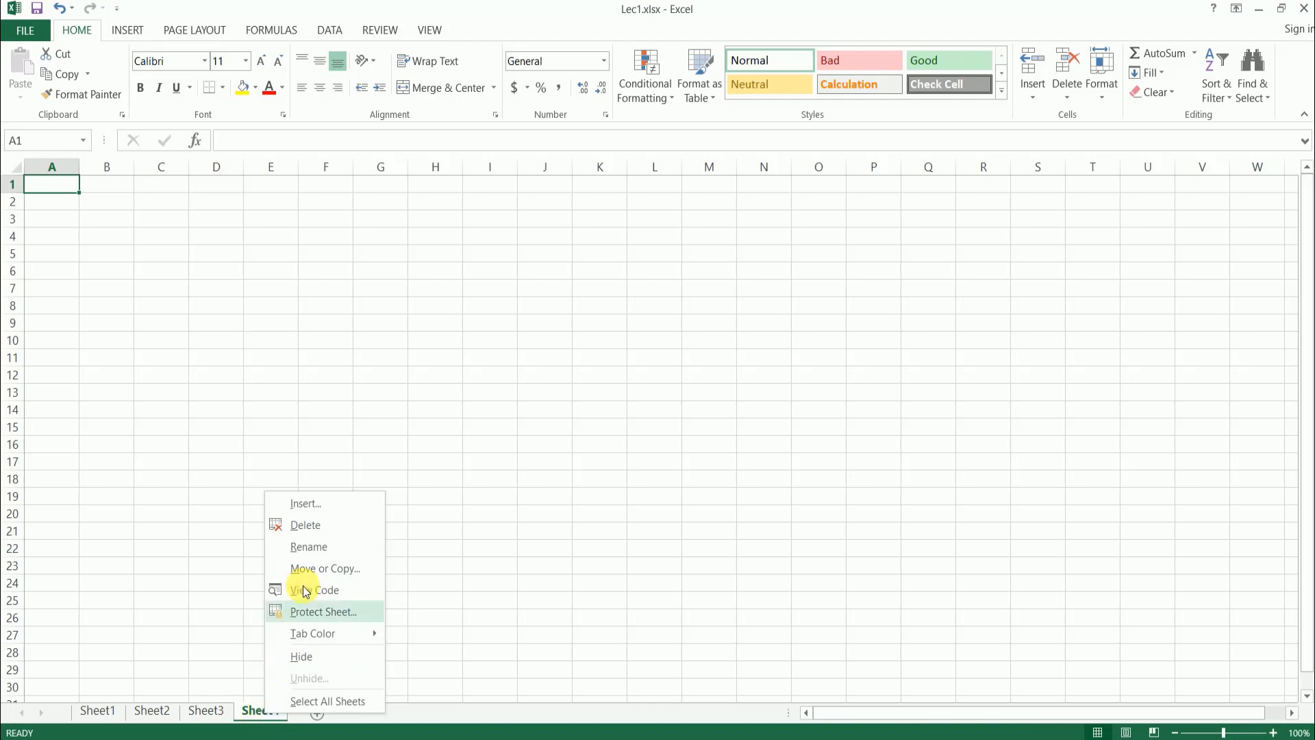
{"action": "left_click", "coordinate": [326, 524]}
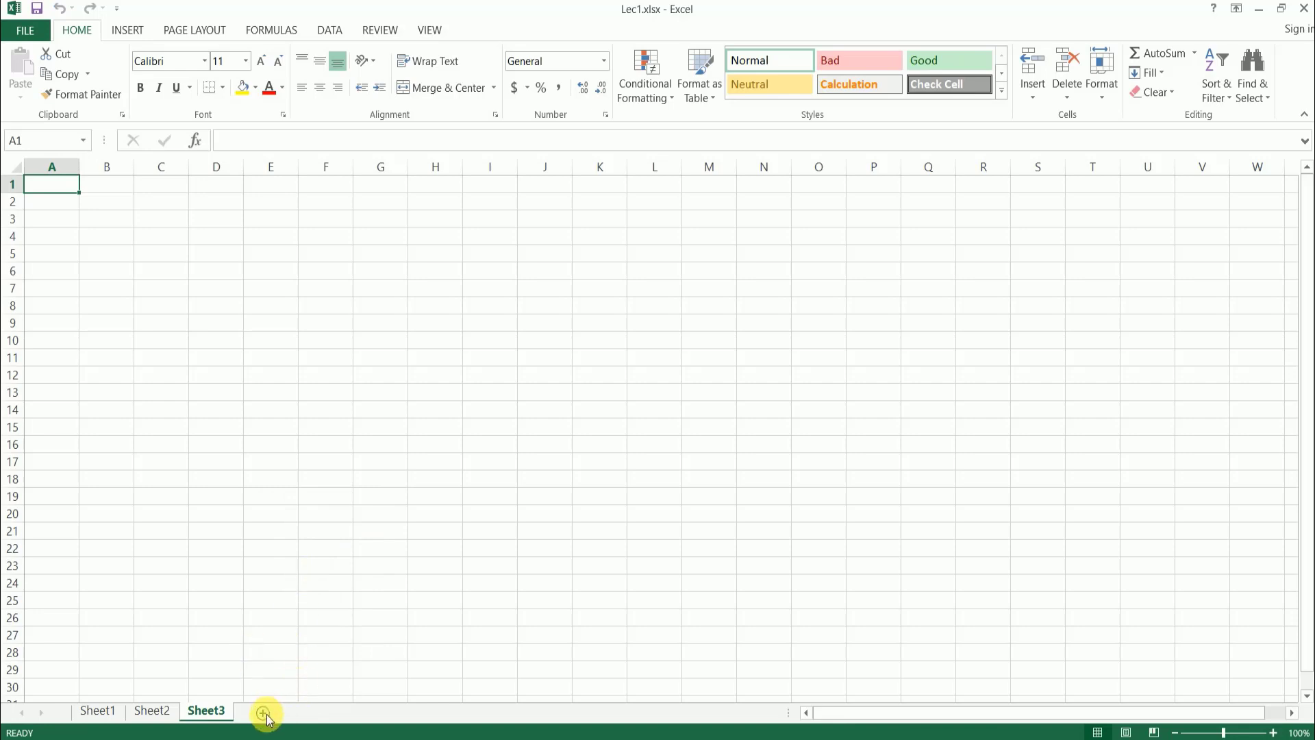
{"action": "left_click", "coordinate": [263, 714]}
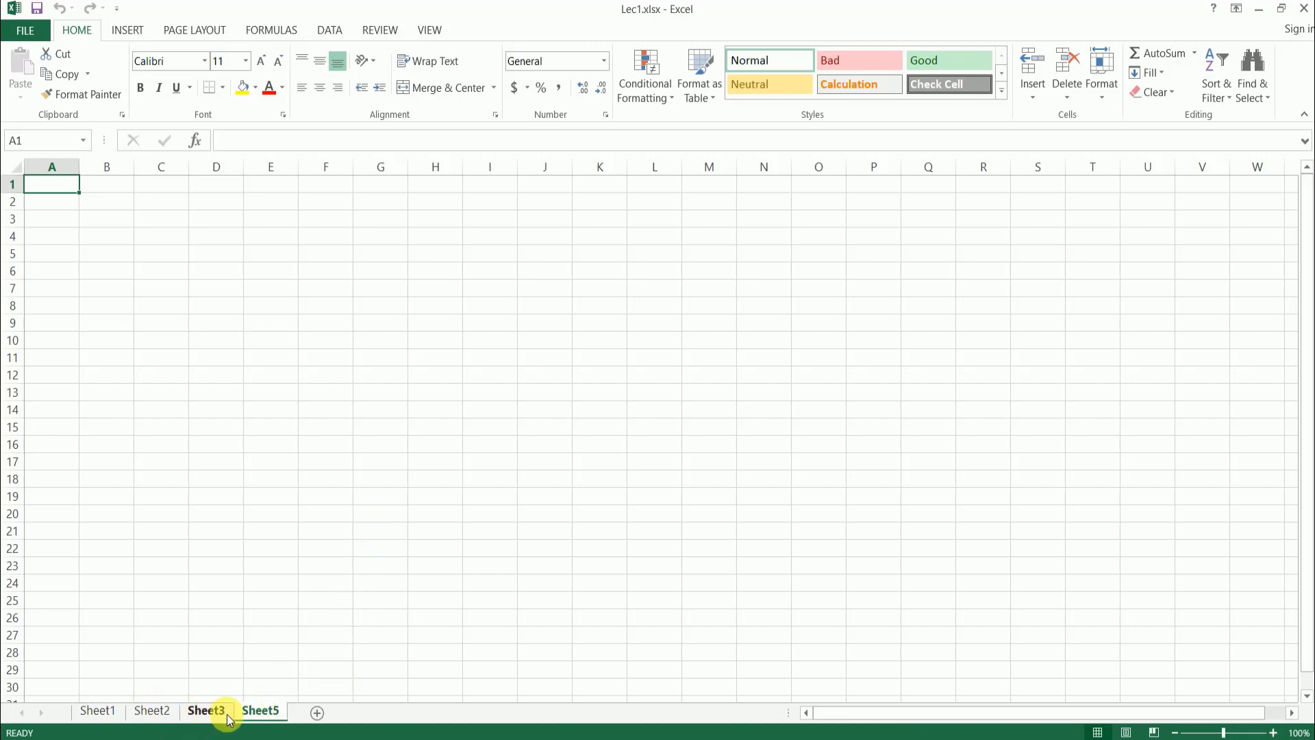
- Rename the Sheet1 worksheet as lec1
{"action": "right_click", "coordinate": [114, 717]}
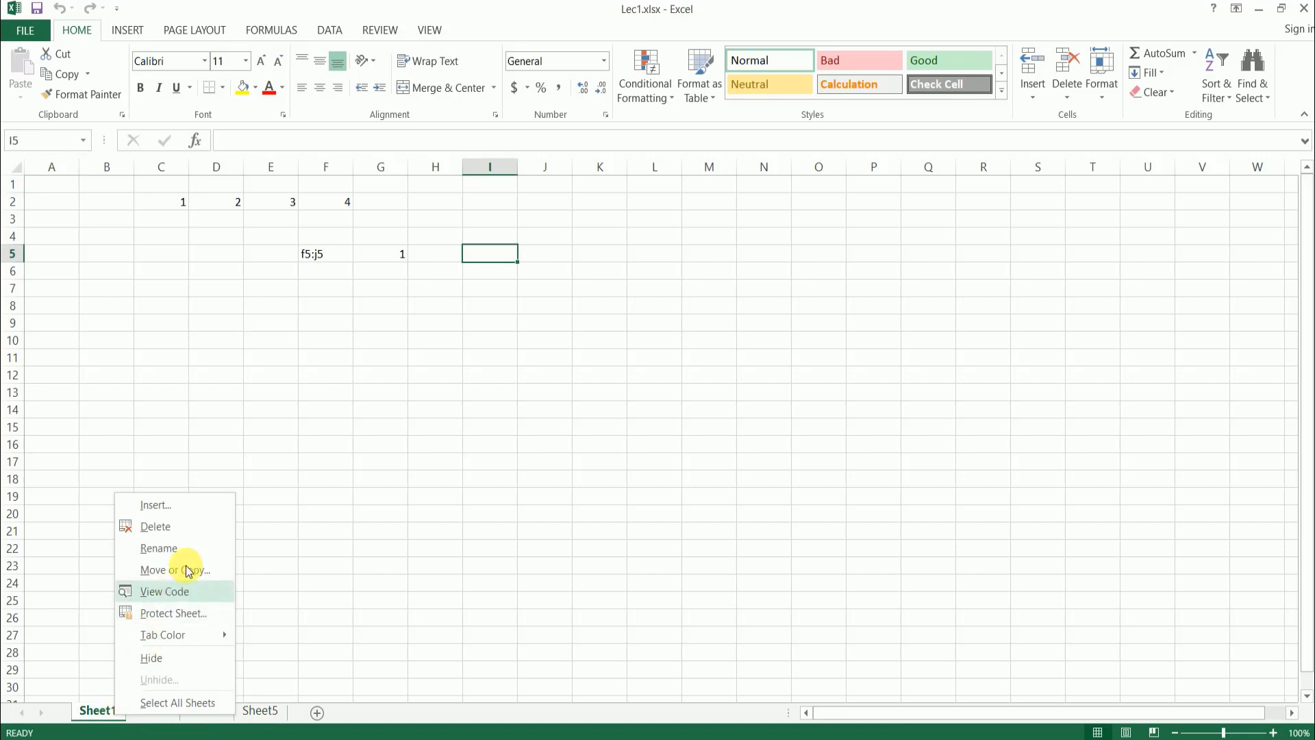
{"action": "left_click", "coordinate": [193, 549]}
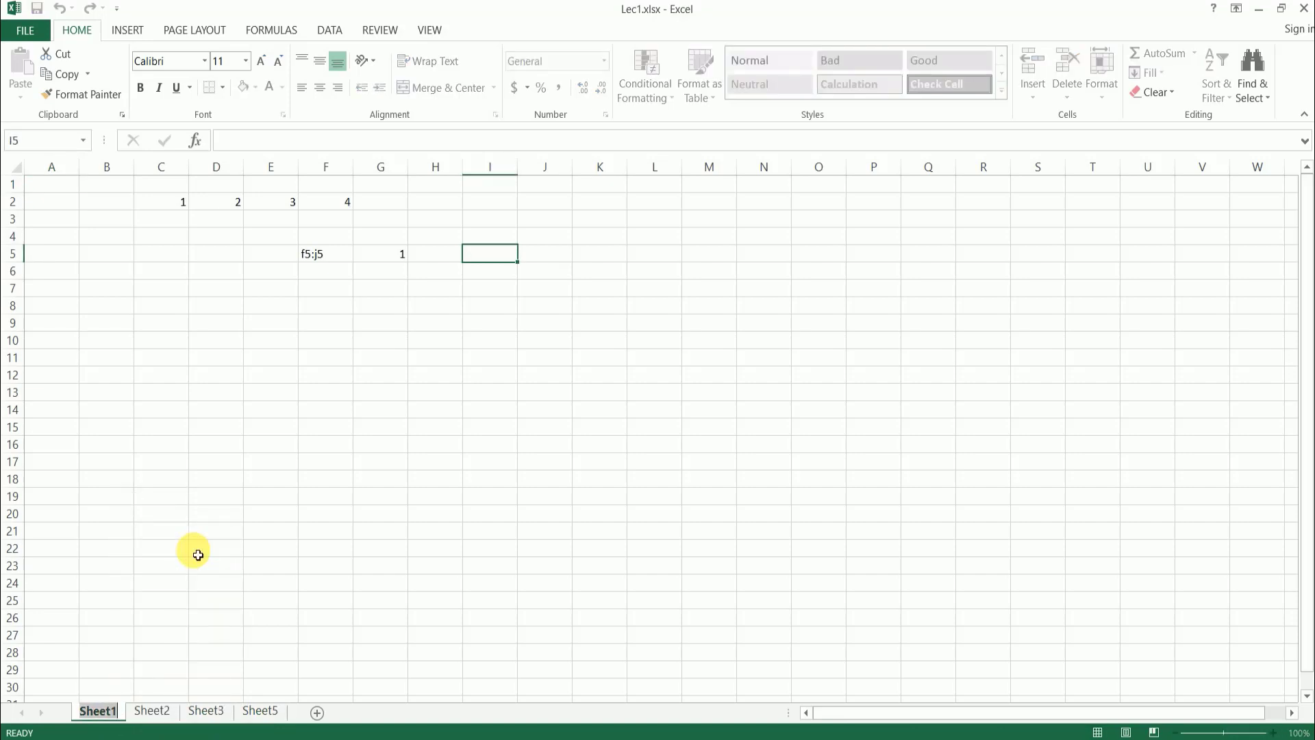
{"action": "type", "text": "lec1"}
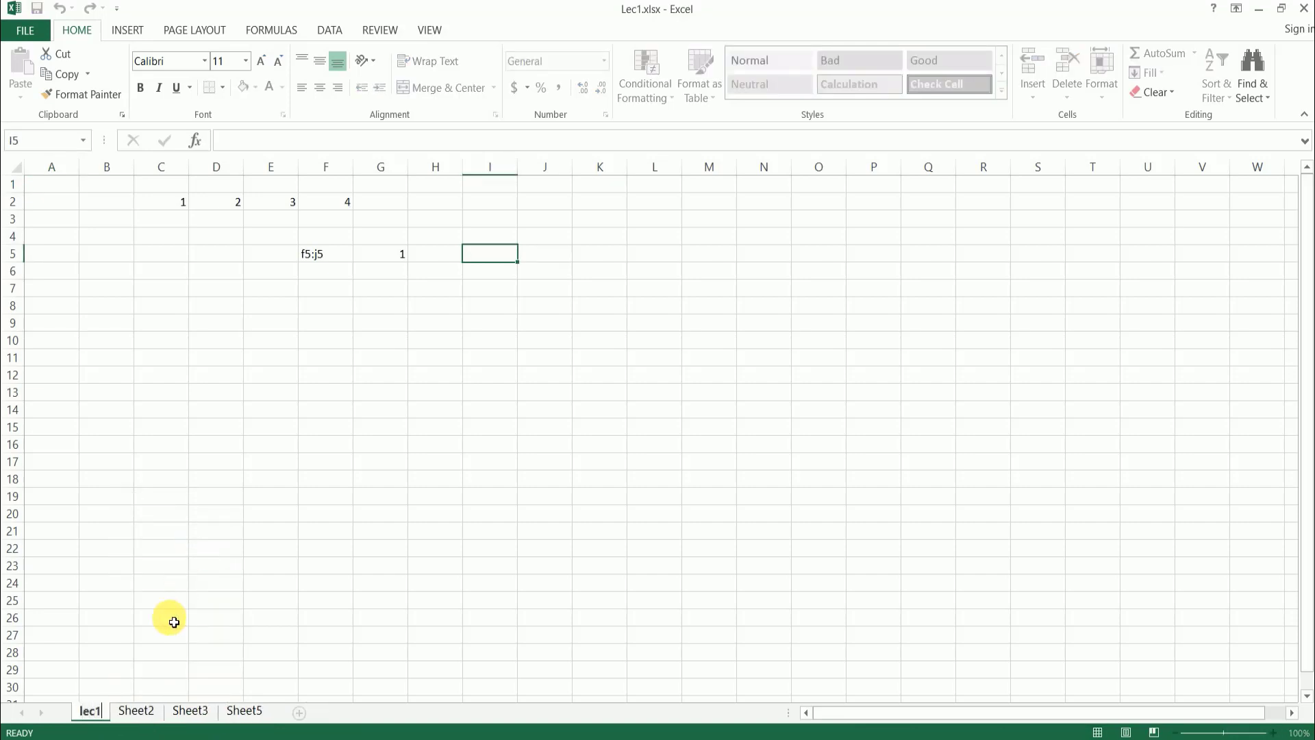
{"action": "left_click", "coordinate": [147, 670]}
- Rename the Sheet2 worksheet as lec2
{"action": "left_click", "coordinate": [141, 711]}
{"action": "right_click", "coordinate": [146, 711]}
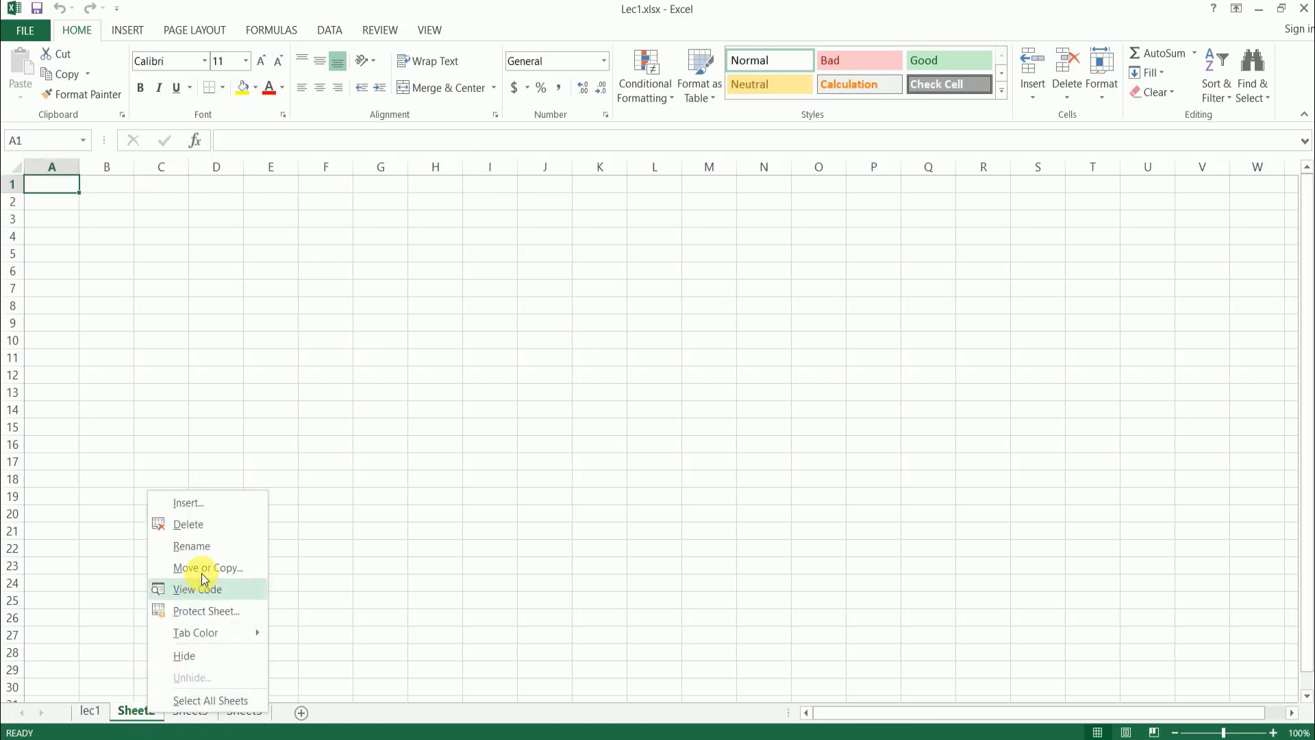
{"action": "left_click", "coordinate": [215, 546]}
{"action": "type", "text": "le"}
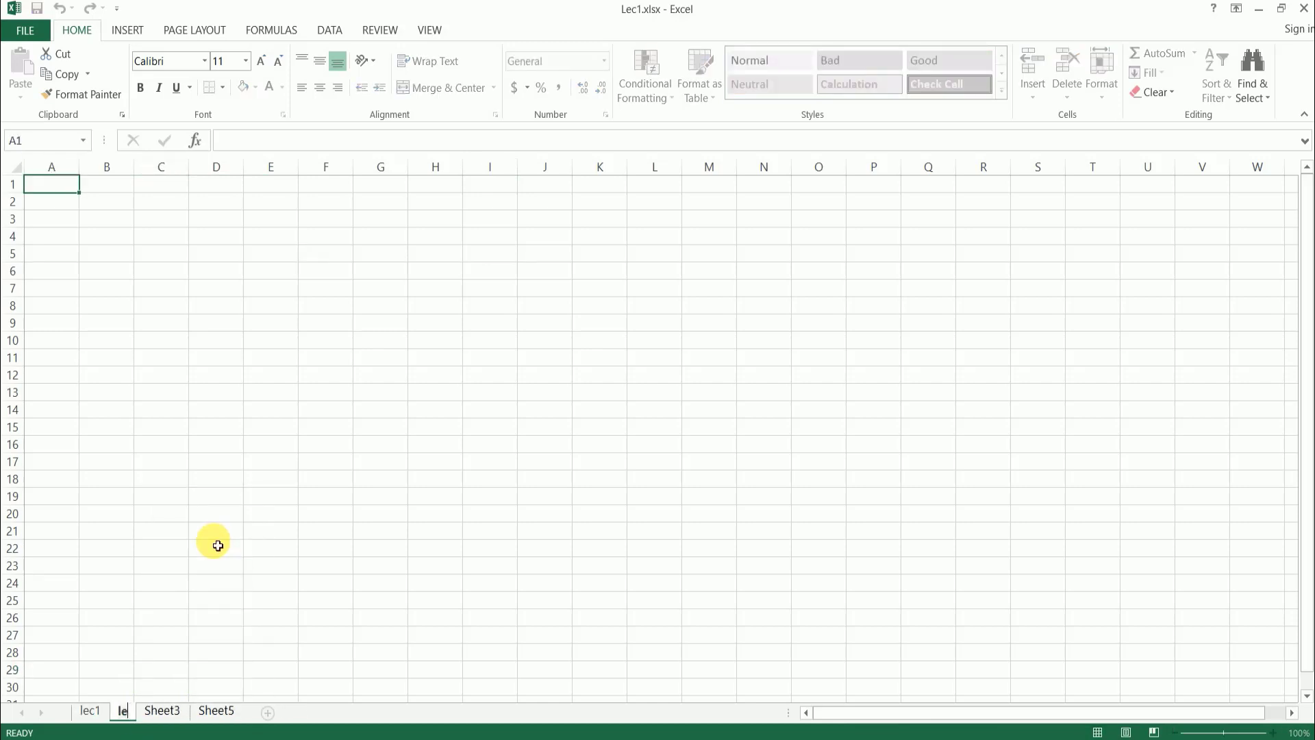
{"action": "type", "text": "c2"}
{"action": "left_click", "coordinate": [231, 582]}
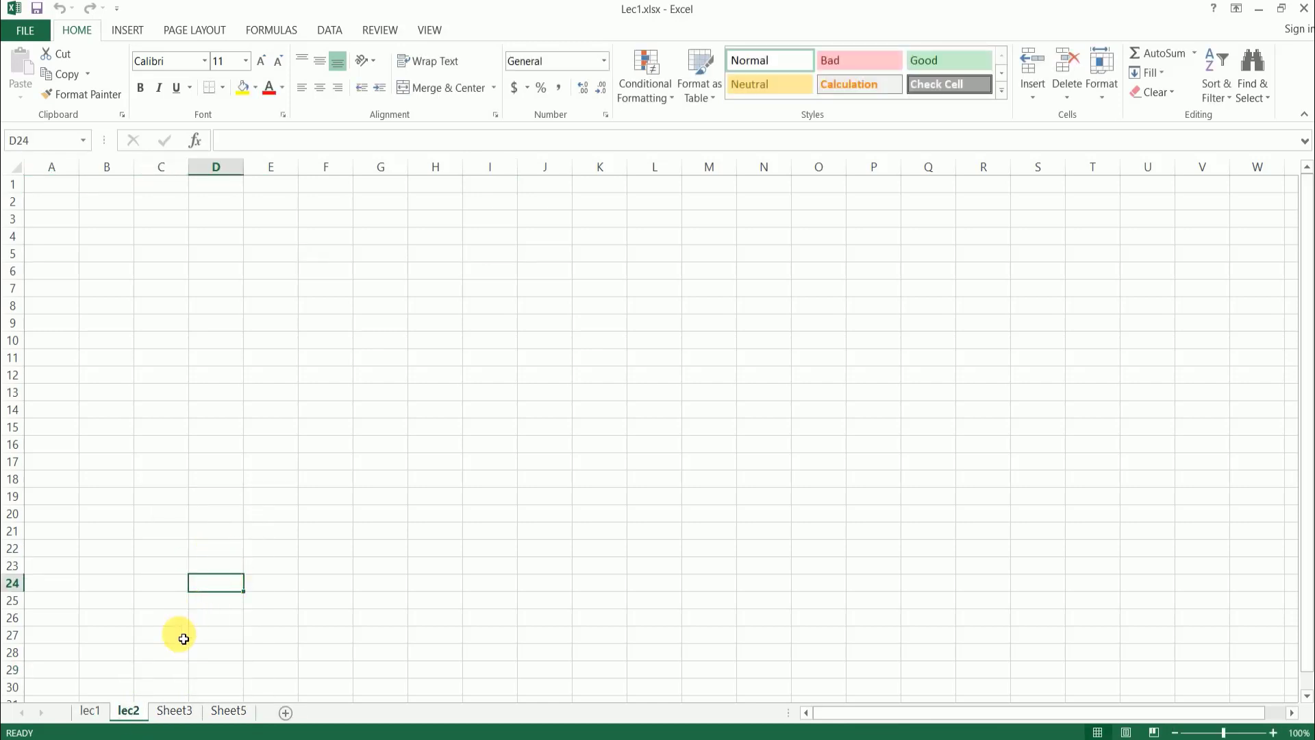
- Insert a new blank worksheet before the lec1 sheet using the Insert dialog
{"action": "left_click", "coordinate": [97, 711]}
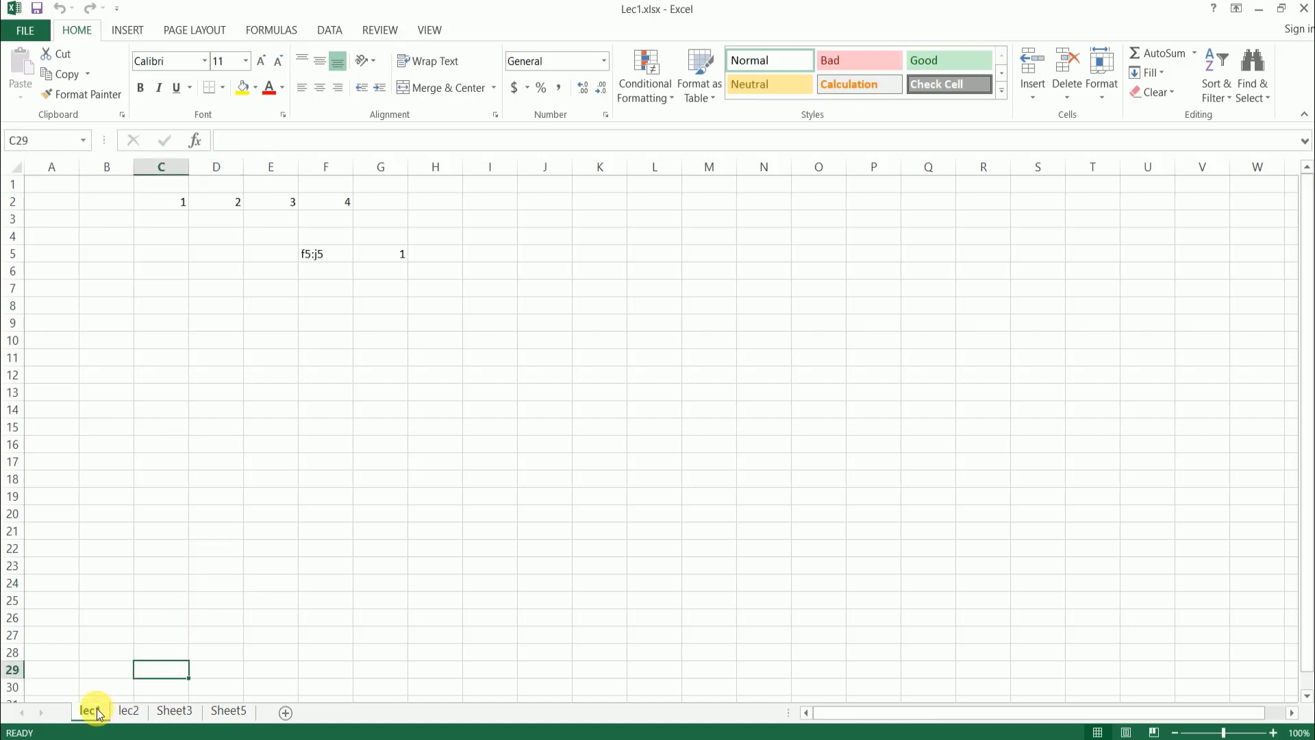
{"action": "right_click", "coordinate": [96, 709]}
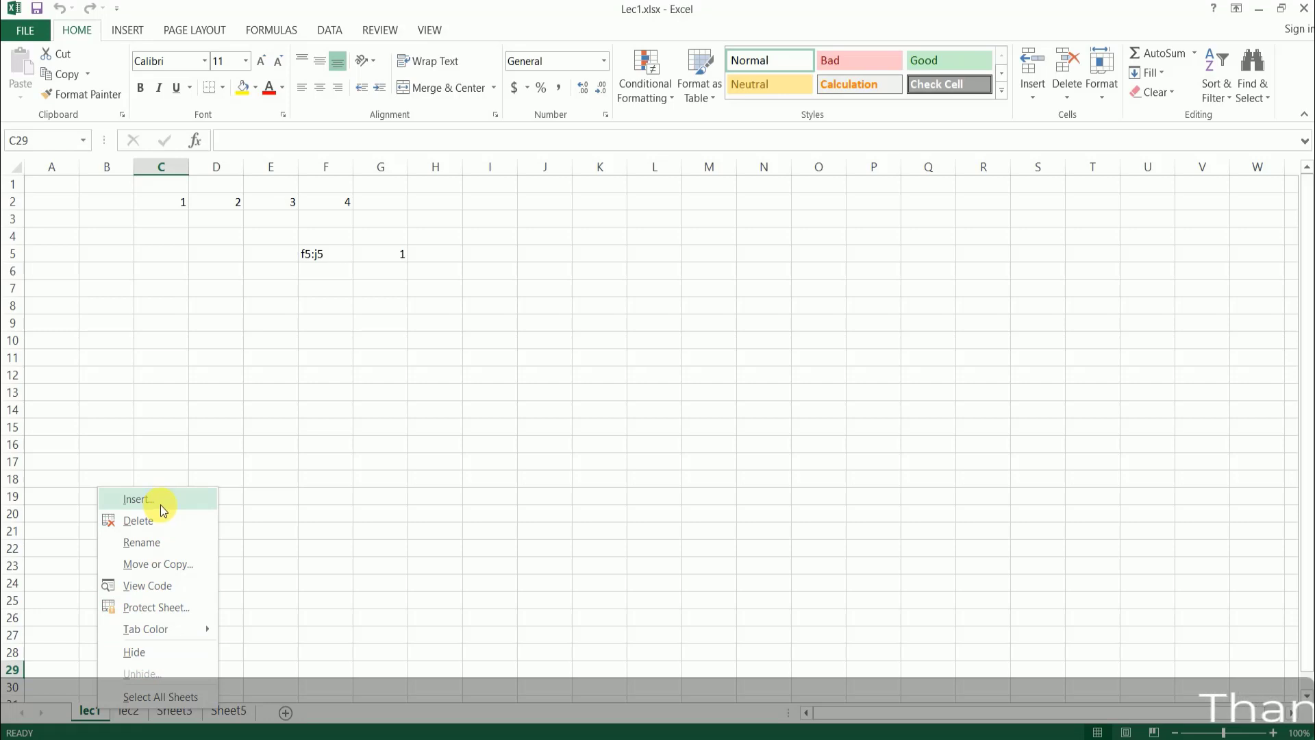
{"action": "left_click", "coordinate": [160, 504]}
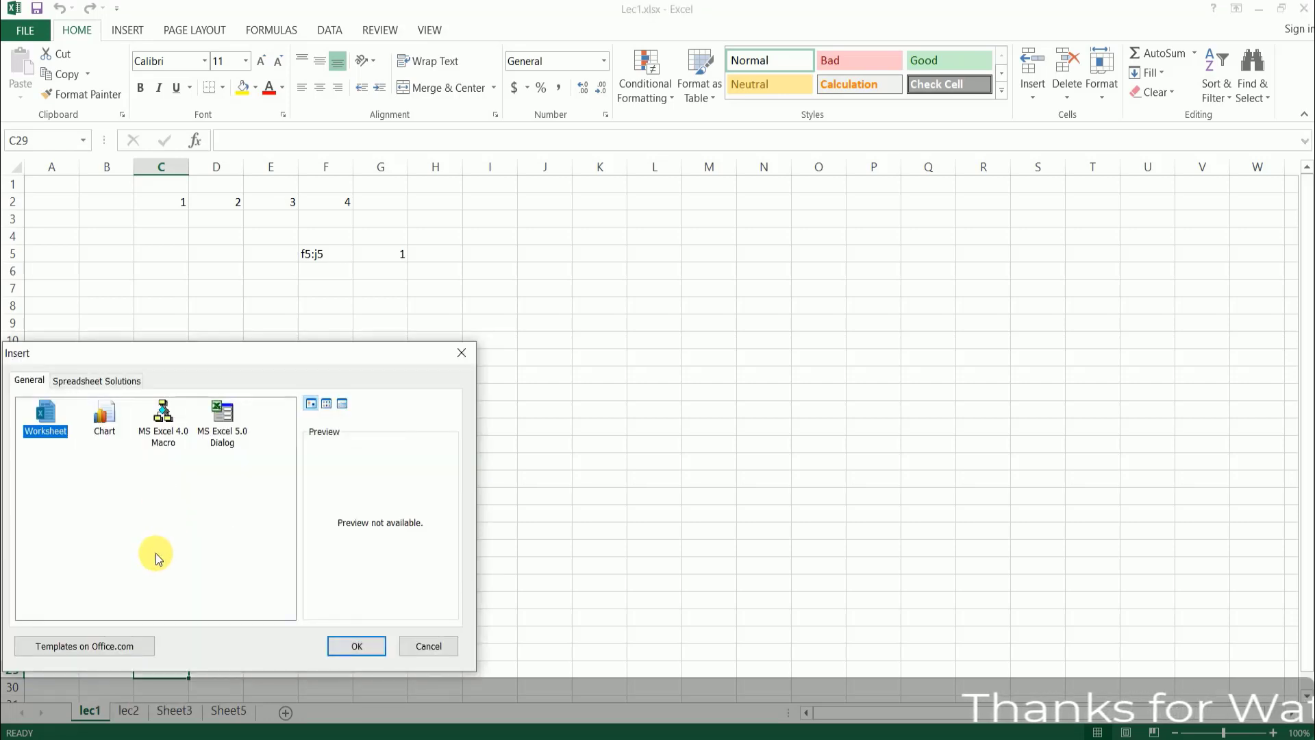
{"action": "left_click_drag", "start_coordinate": [145, 352], "coordinate": [302, 319]}
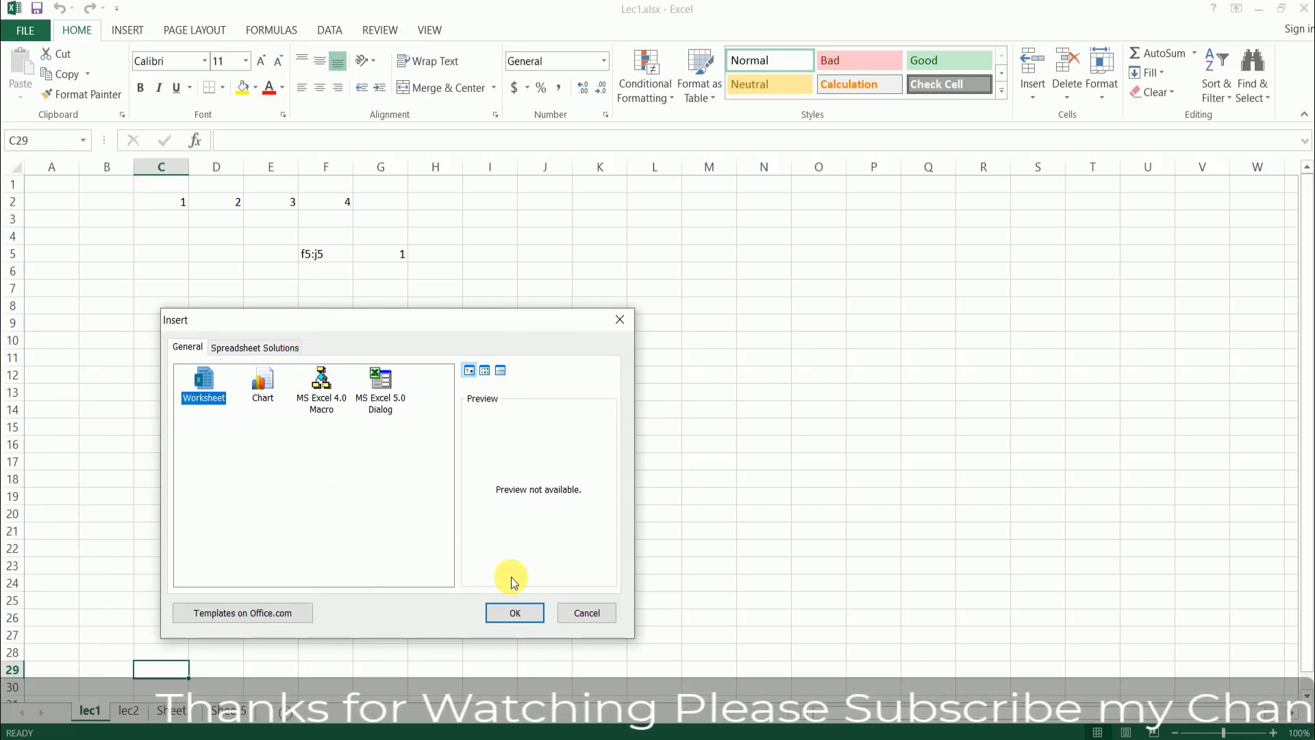
{"action": "left_click", "coordinate": [507, 614]}
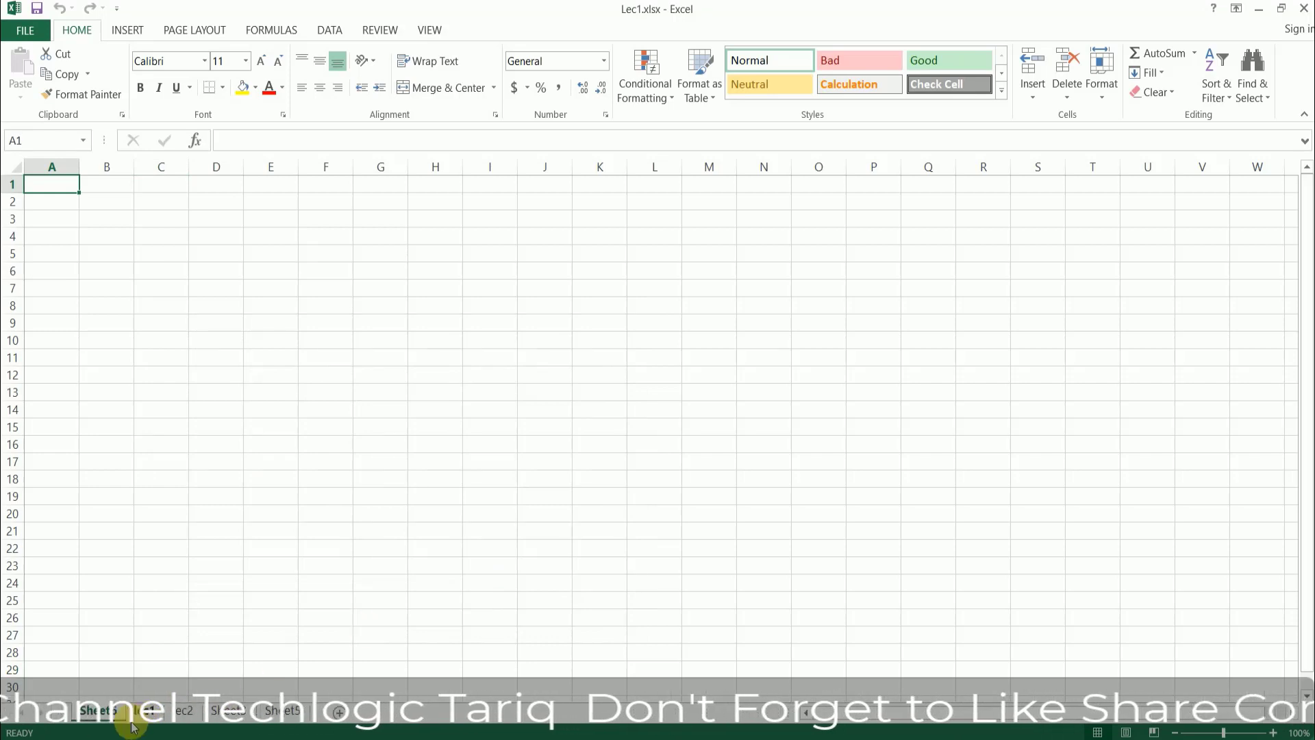
- Look through the Chart, MS Excel 4.0 Macro and MS Excel 5.0 Dialog sheet types in the Insert dialog, inserting none
{"action": "right_click", "coordinate": [112, 713]}
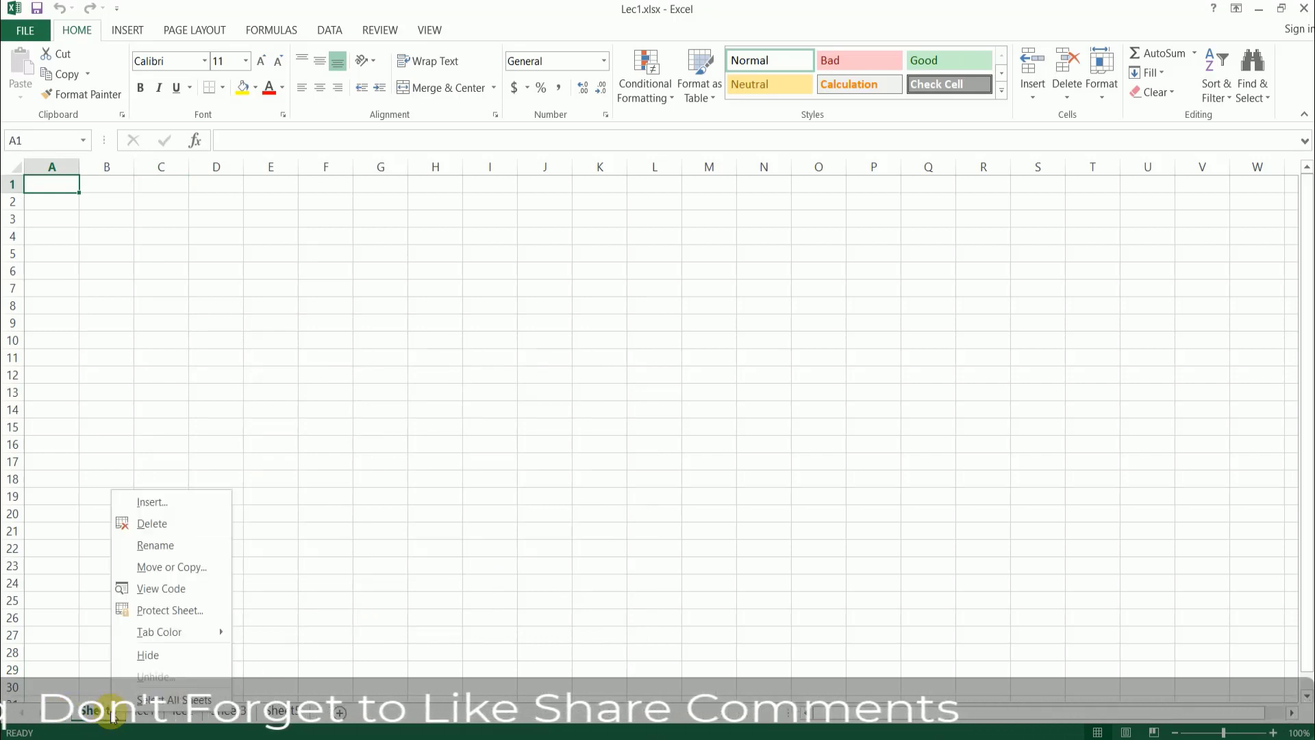
{"action": "left_click", "coordinate": [193, 506]}
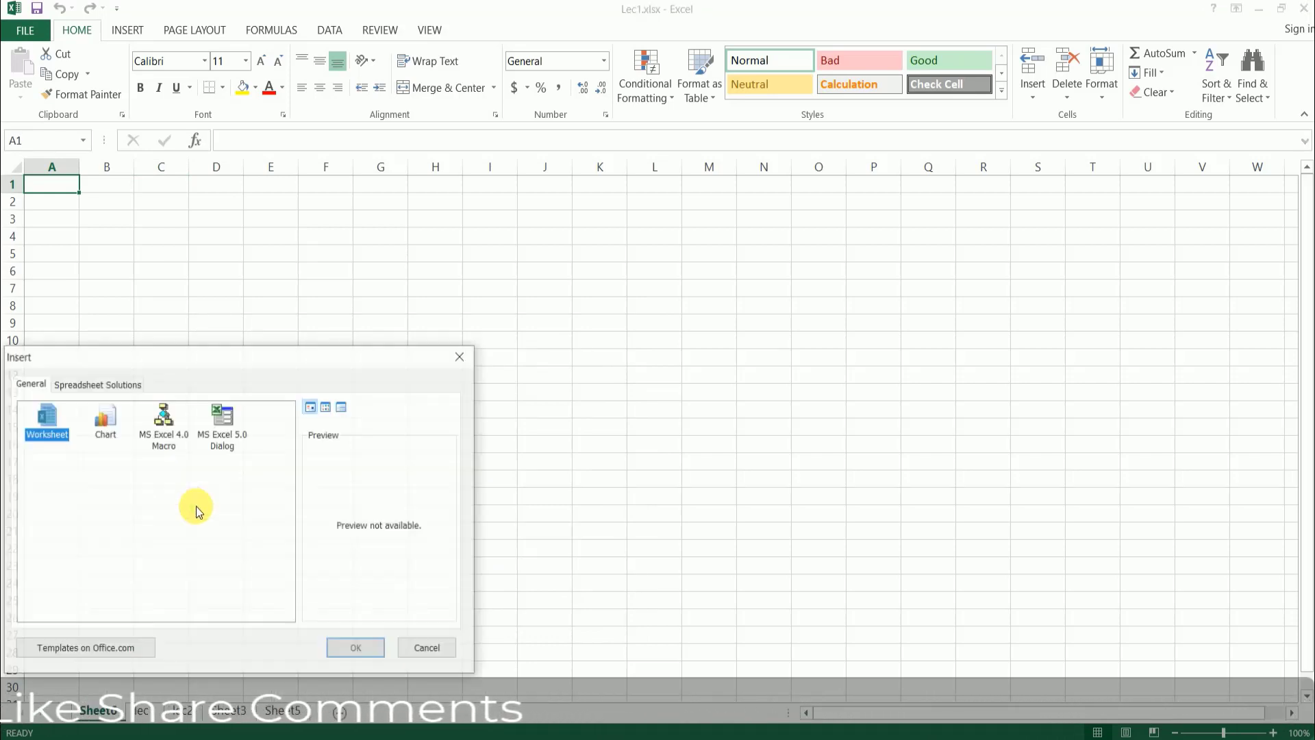
{"action": "left_click", "coordinate": [113, 419]}
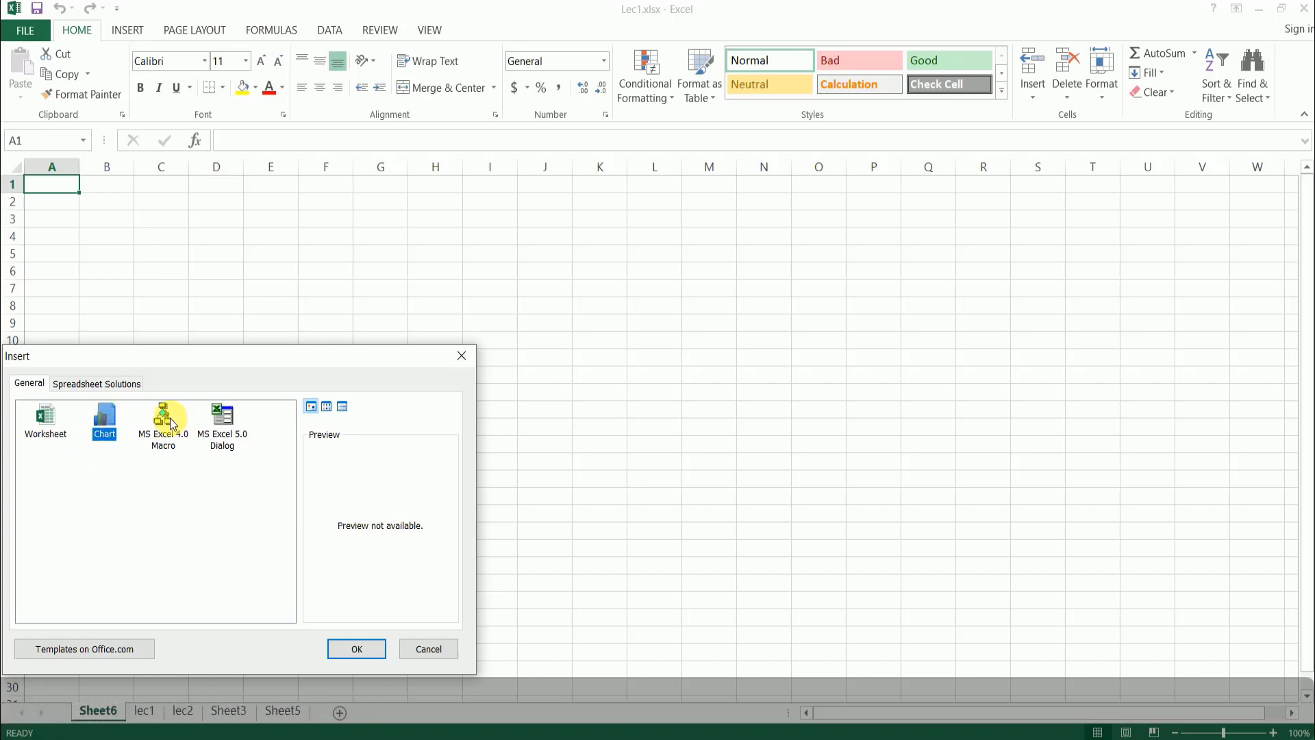
{"action": "left_click", "coordinate": [171, 422]}
{"action": "left_click", "coordinate": [209, 423]}
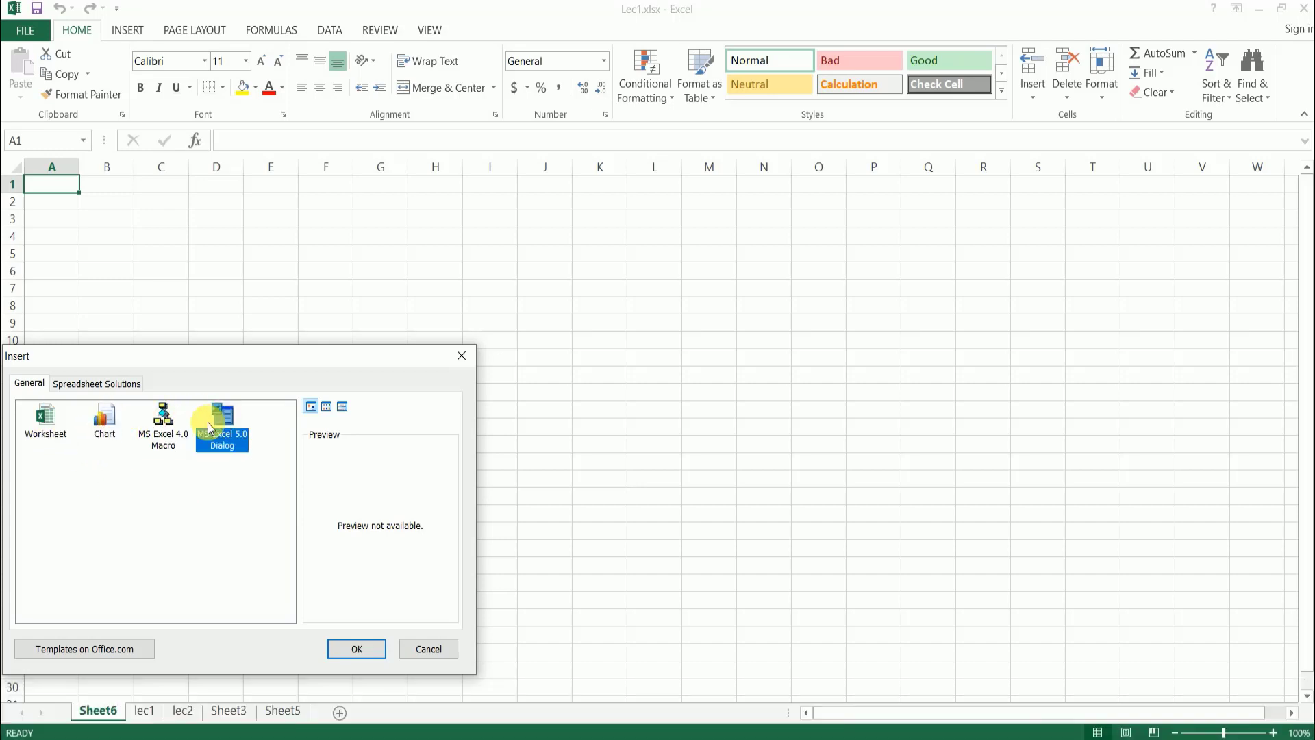
{"action": "left_click", "coordinate": [164, 422]}
{"action": "left_click", "coordinate": [100, 425]}
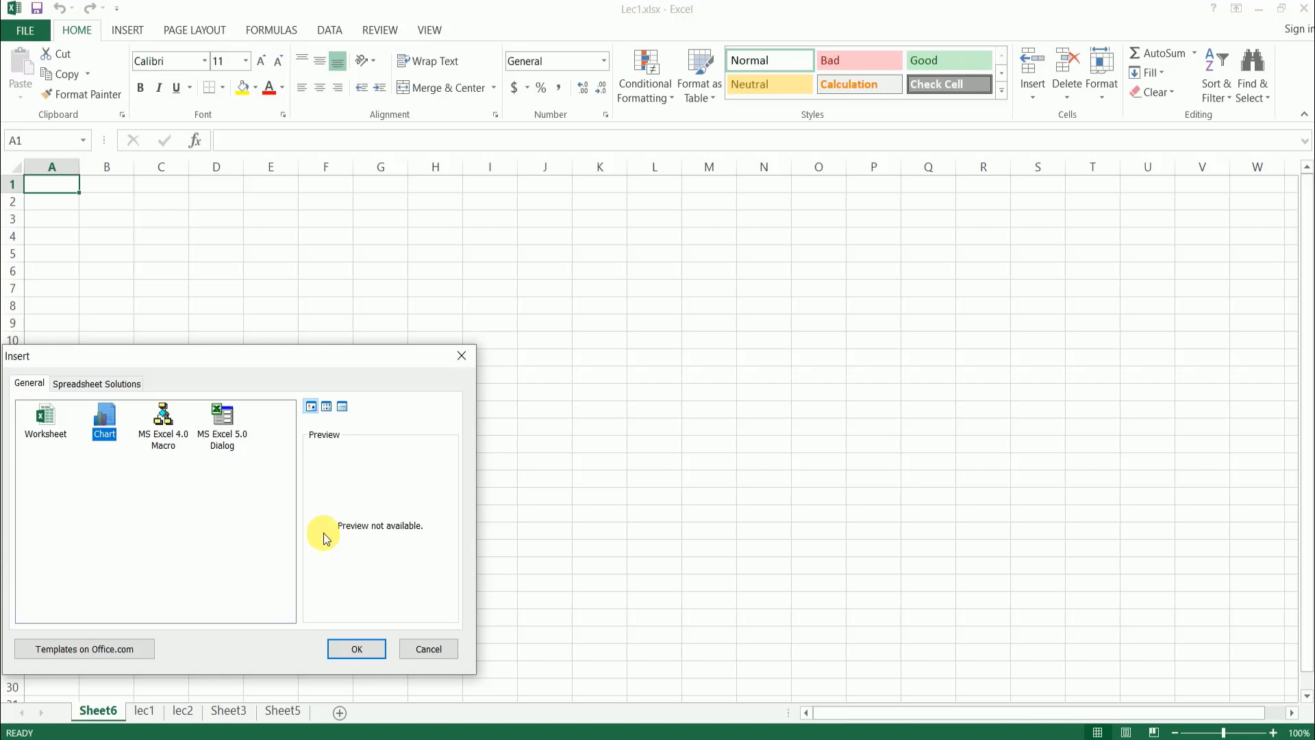
{"action": "left_click", "coordinate": [426, 649]}
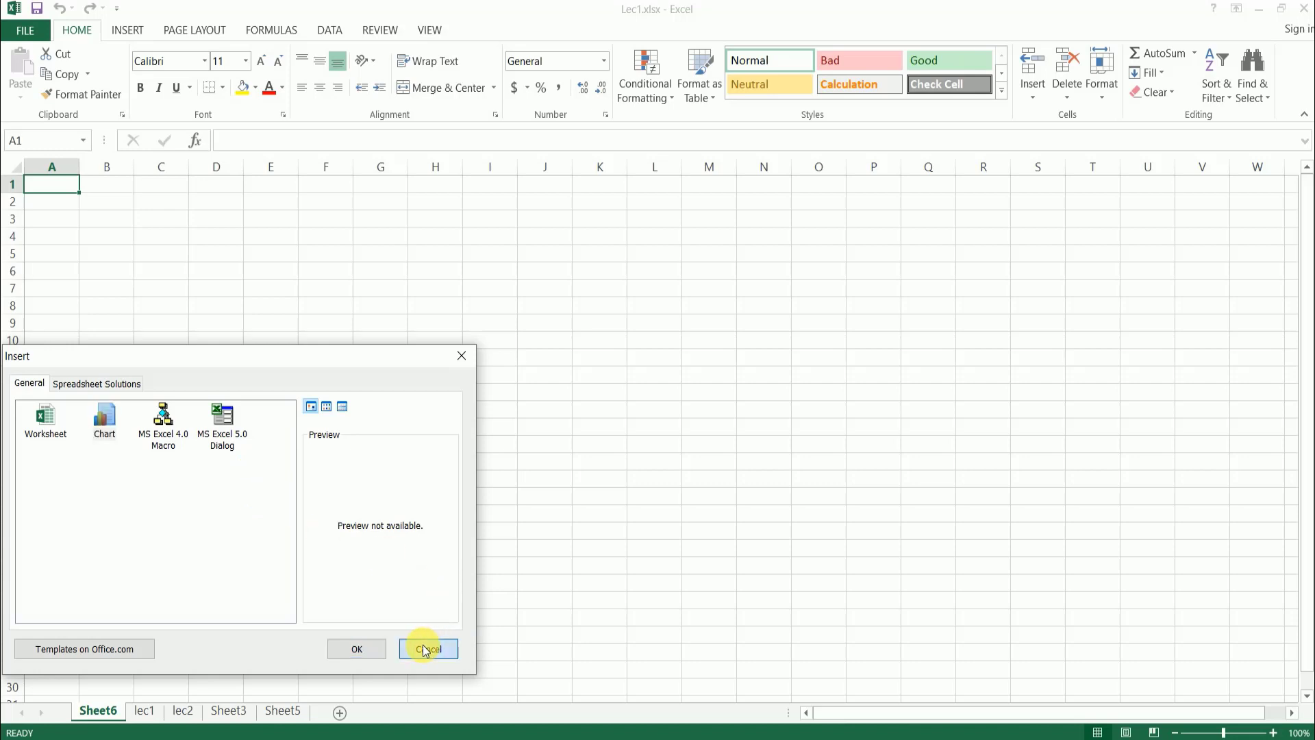
- Move Sheet6 before Sheet3 within Lec1.xlsx, without creating a copy
{"action": "right_click", "coordinate": [110, 712]}
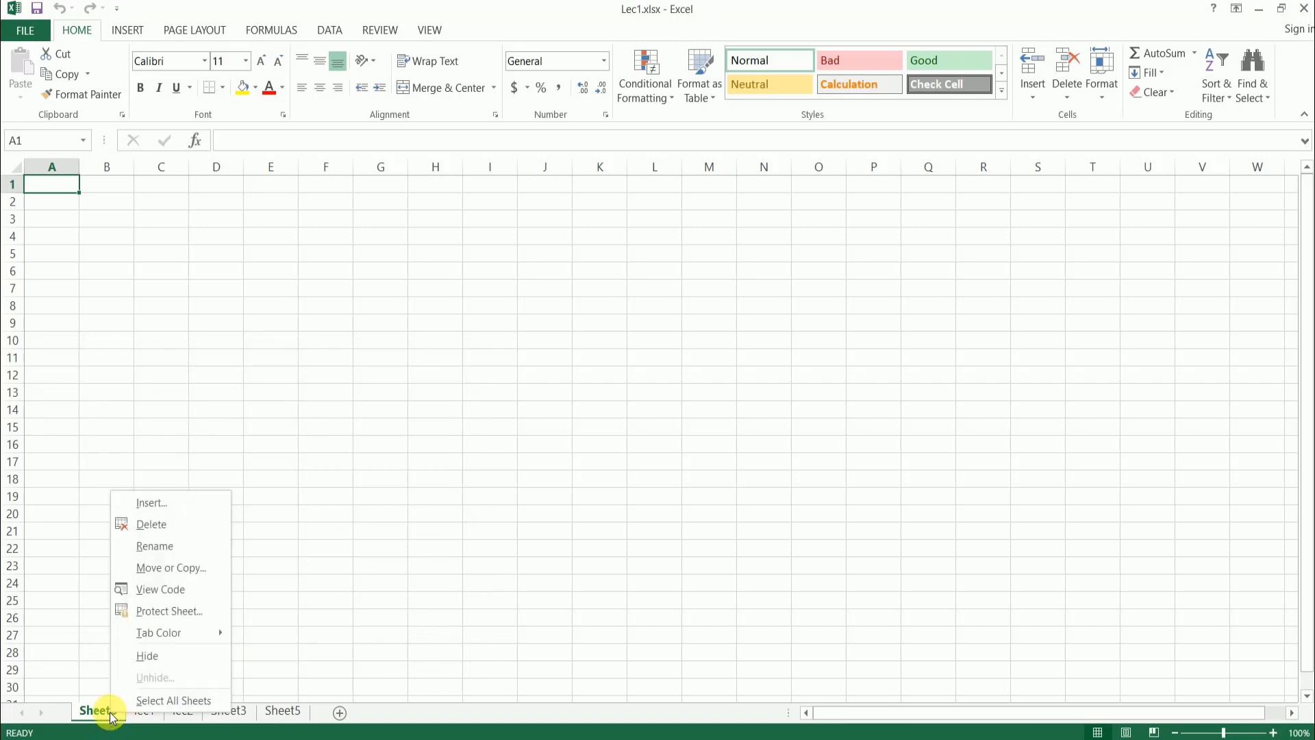
{"action": "left_click", "coordinate": [189, 570]}
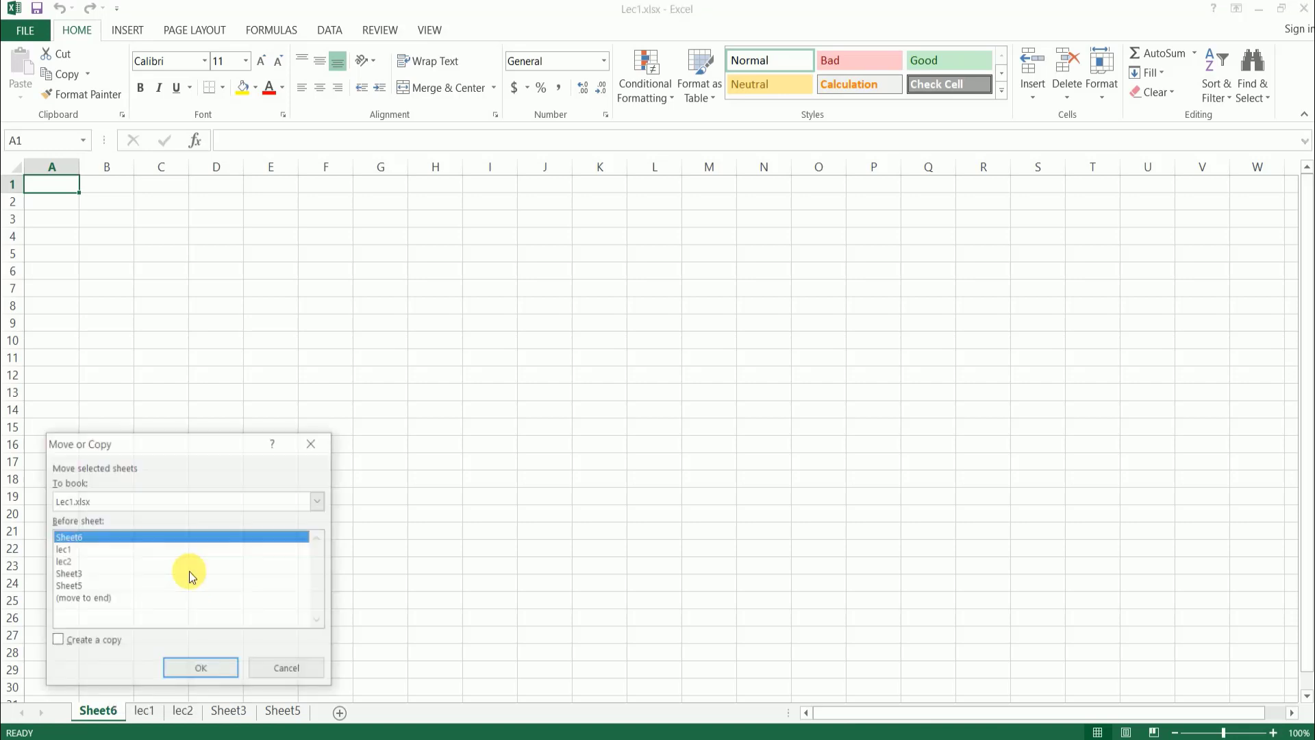
{"action": "left_click_drag", "start_coordinate": [144, 442], "coordinate": [170, 413]}
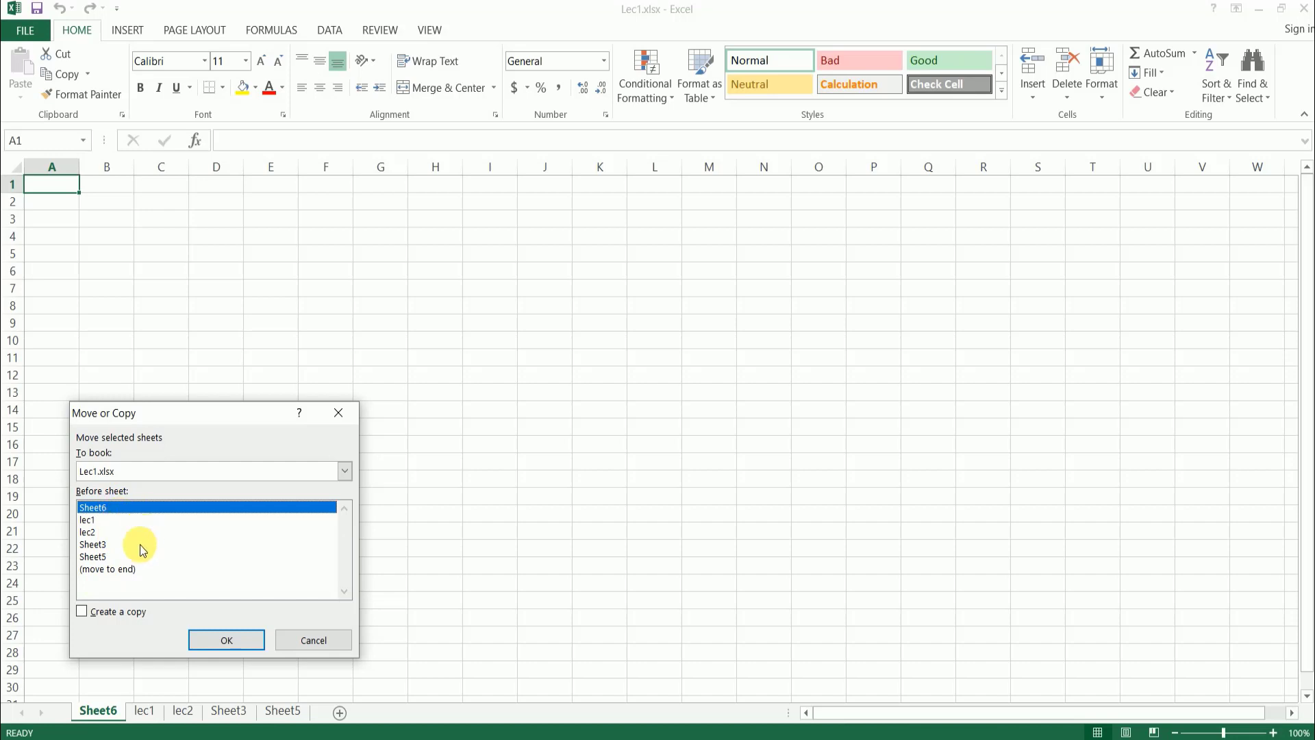
{"action": "left_click", "coordinate": [103, 558]}
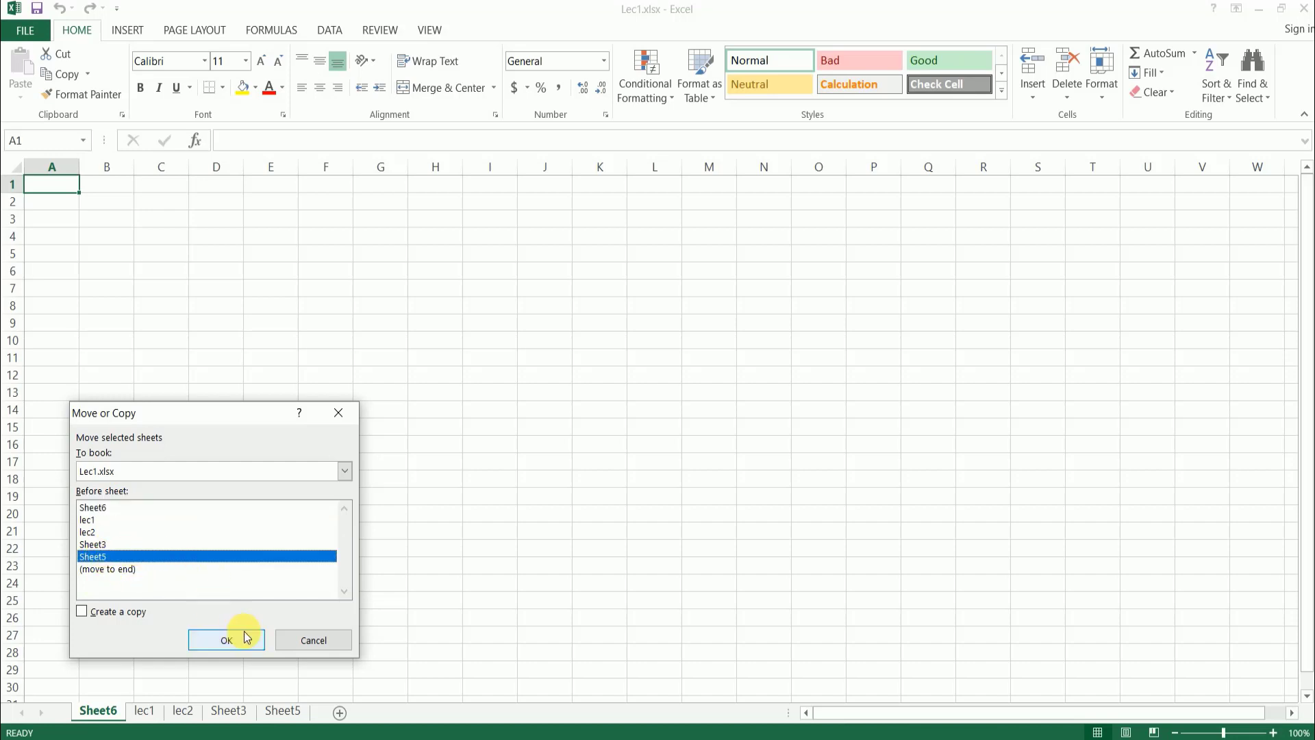
{"action": "left_click", "coordinate": [98, 546]}
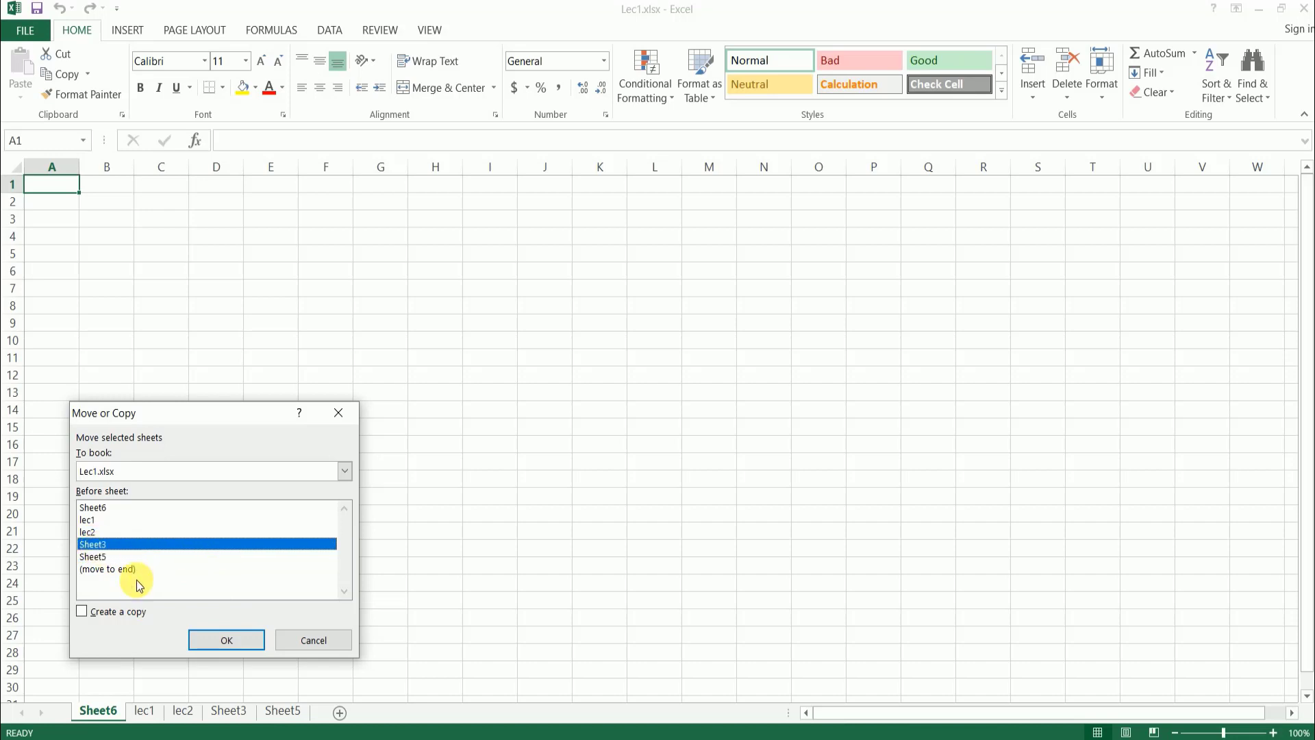
{"action": "left_click", "coordinate": [233, 639]}
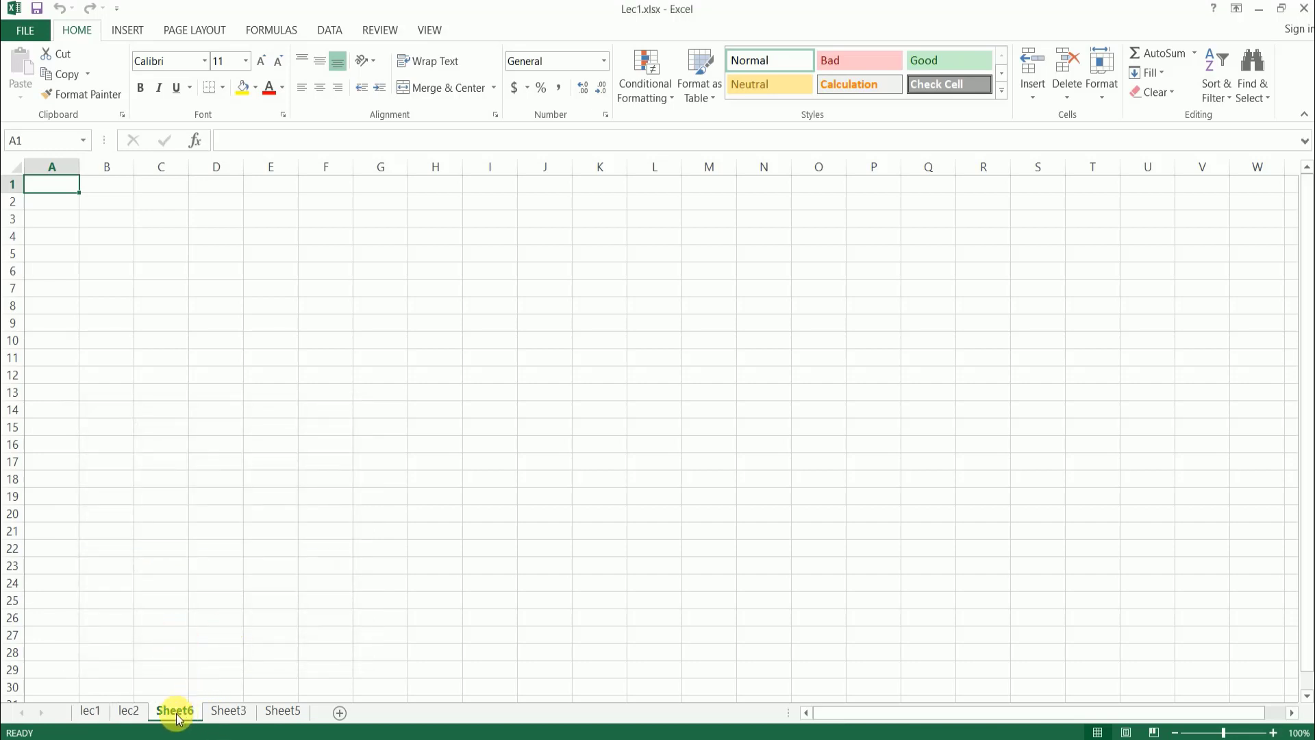
{"action": "right_click", "coordinate": [99, 715]}
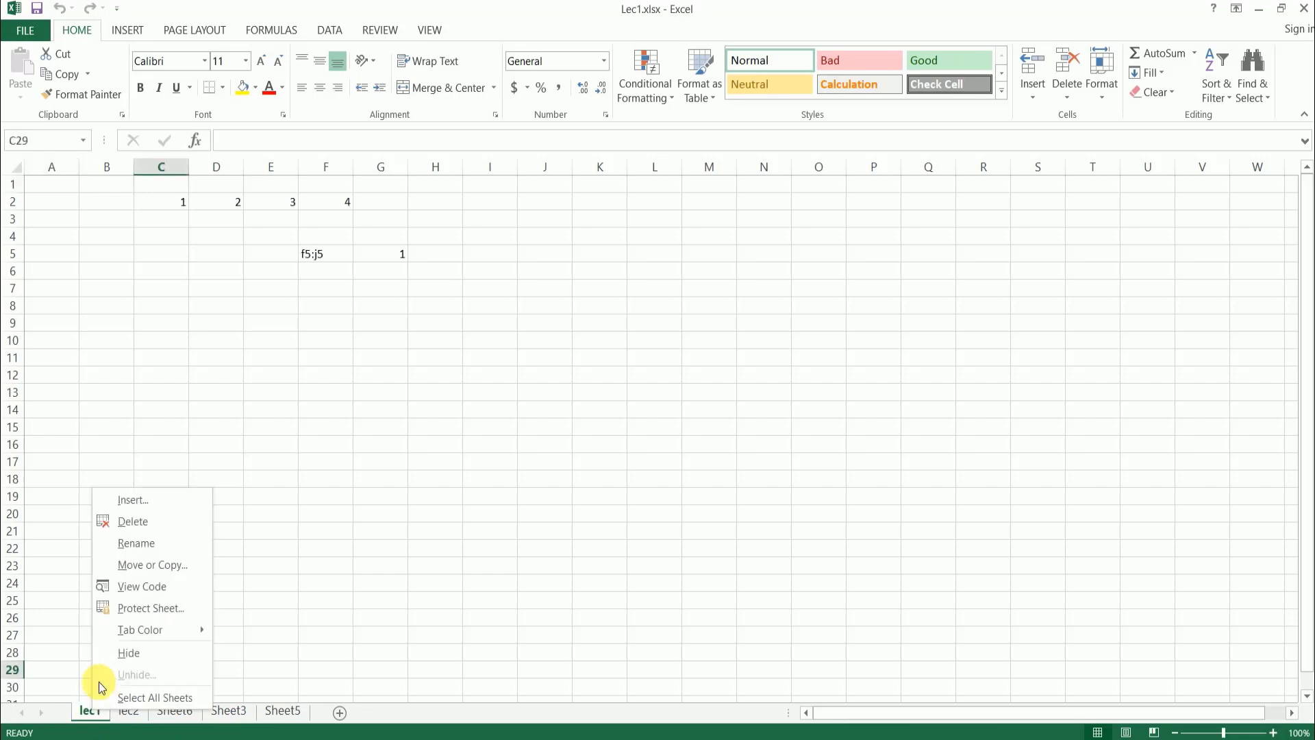
{"action": "left_click", "coordinate": [180, 562]}
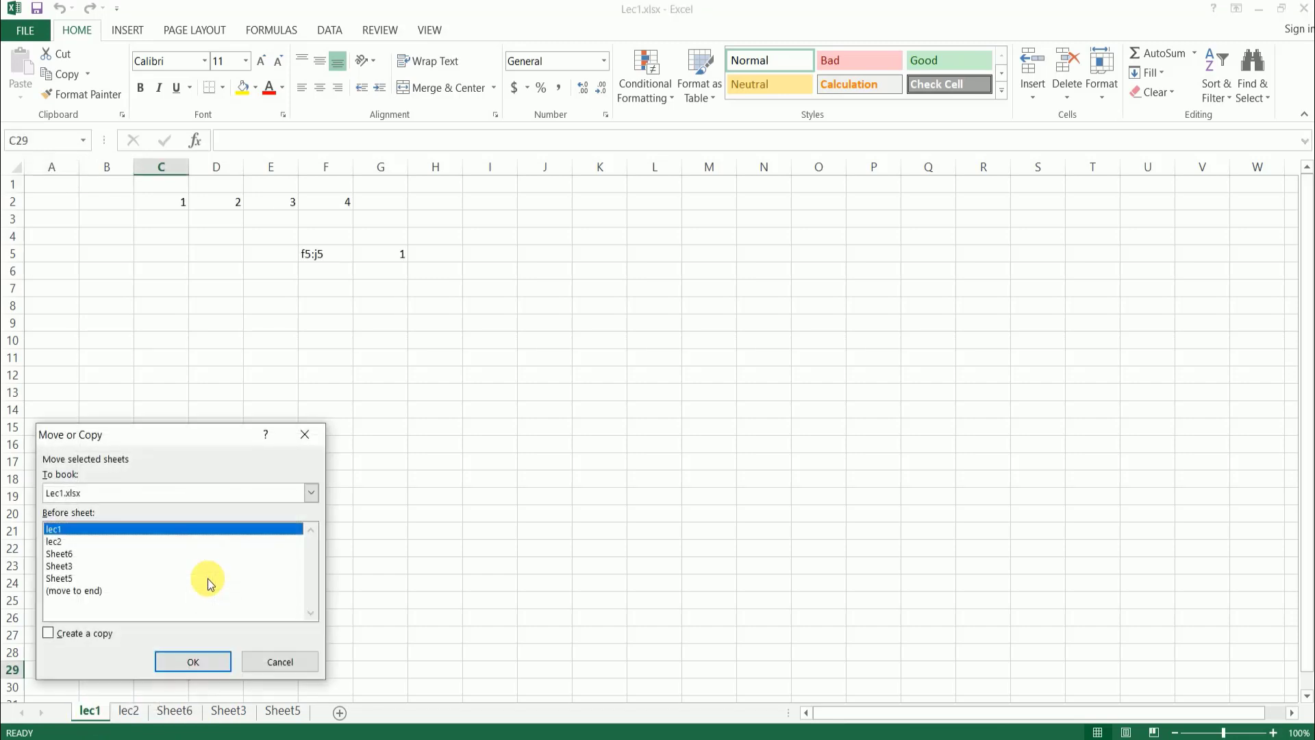
{"action": "left_click", "coordinate": [273, 659]}
- Move Sheet6 before the lec1 sheet within Lec1.xlsx
{"action": "left_click", "coordinate": [174, 710]}
{"action": "right_click", "coordinate": [173, 711]}
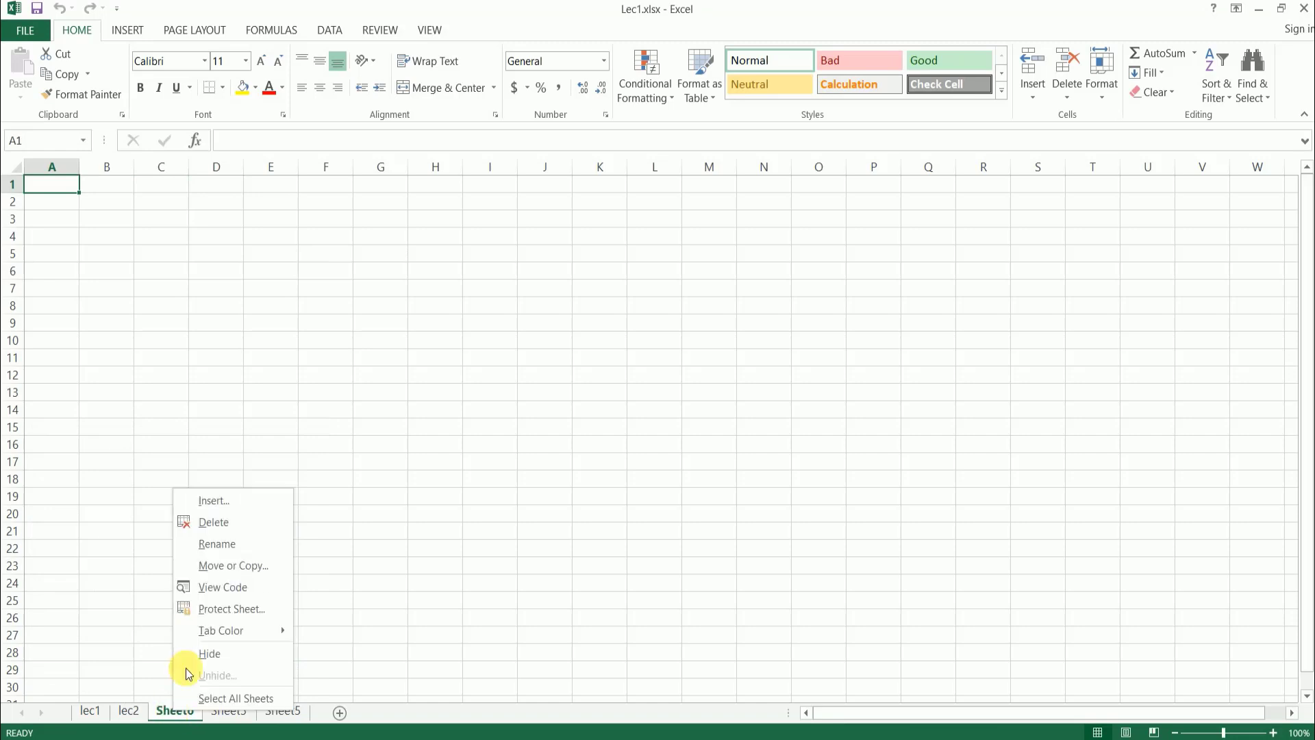
{"action": "left_click", "coordinate": [245, 564]}
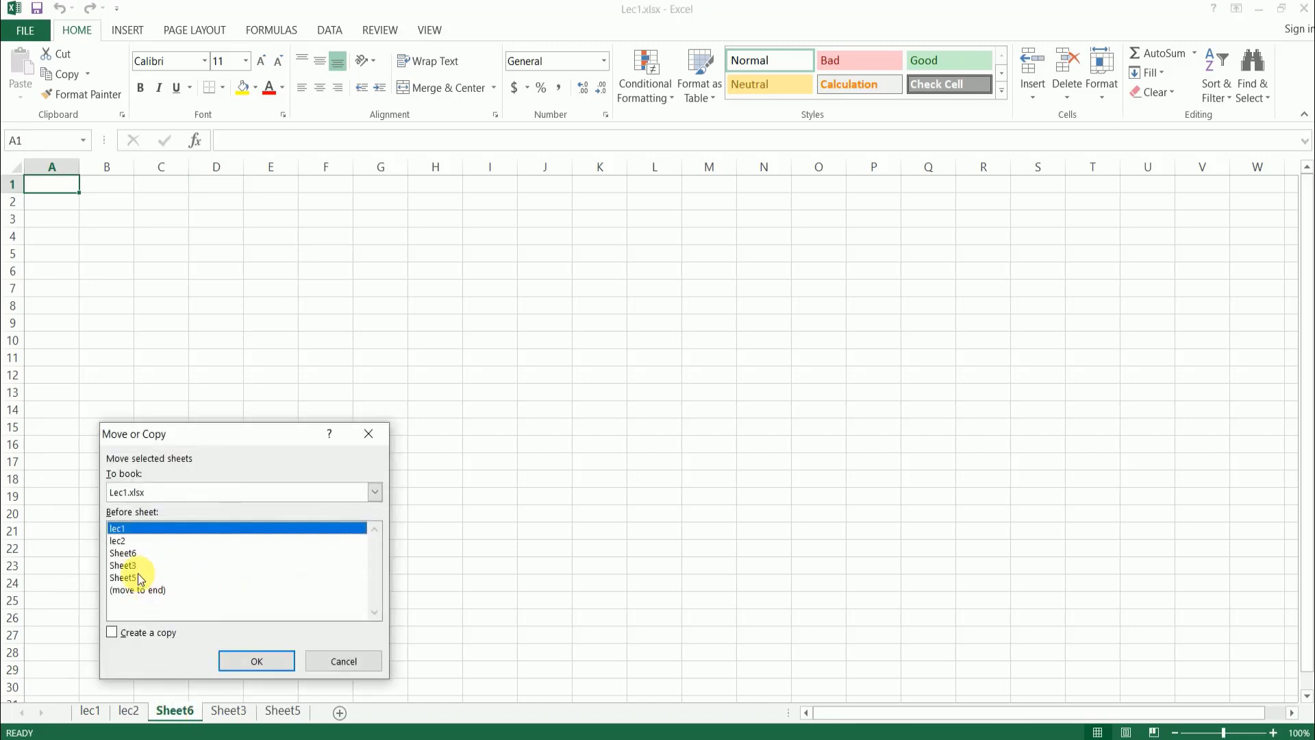
{"action": "left_click", "coordinate": [241, 659]}
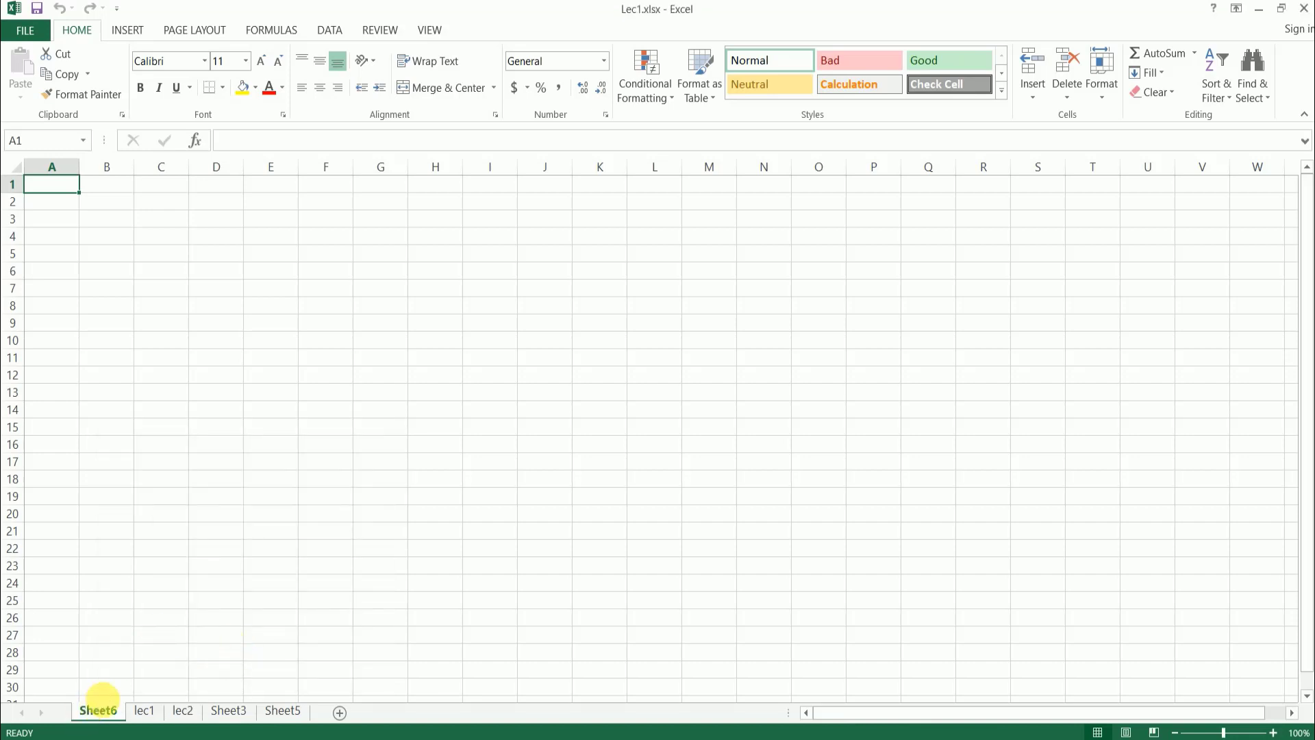
- Create a copy of Sheet6 at the end of the sheets in Lec1.xlsx
{"action": "right_click", "coordinate": [98, 710]}
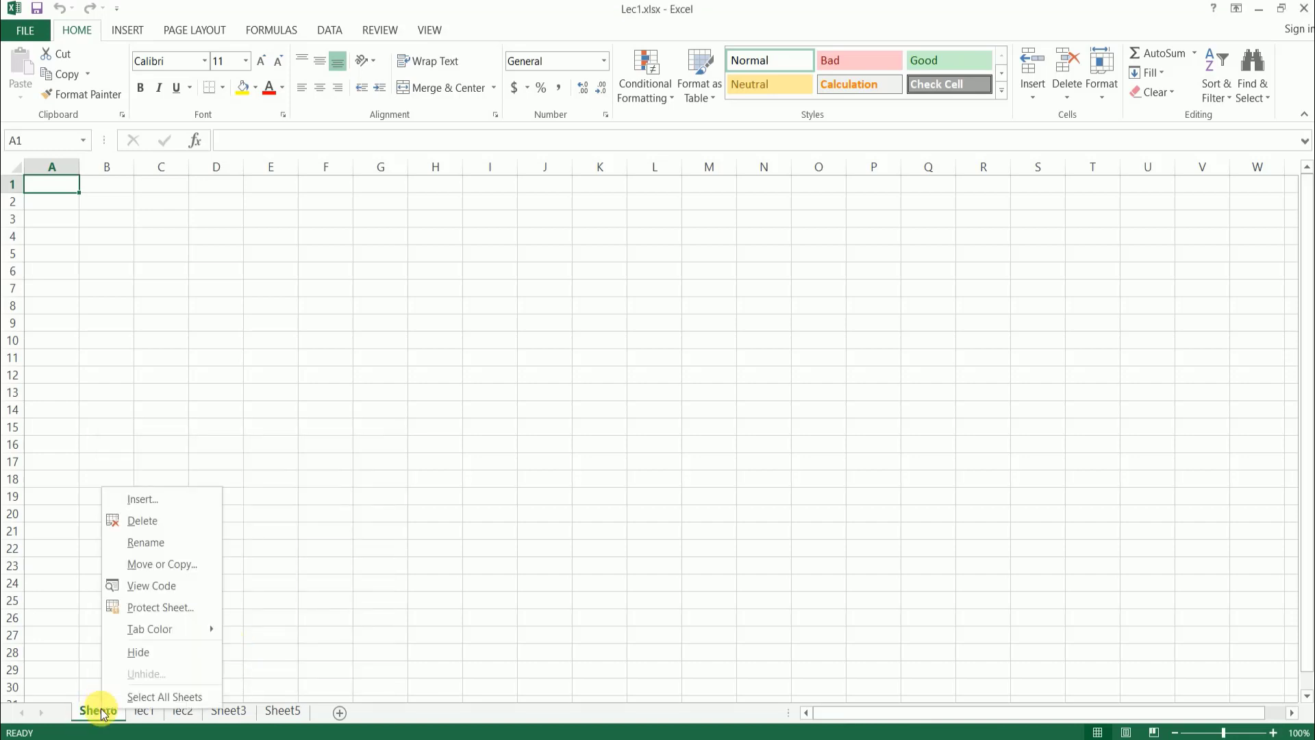
{"action": "left_click", "coordinate": [192, 564]}
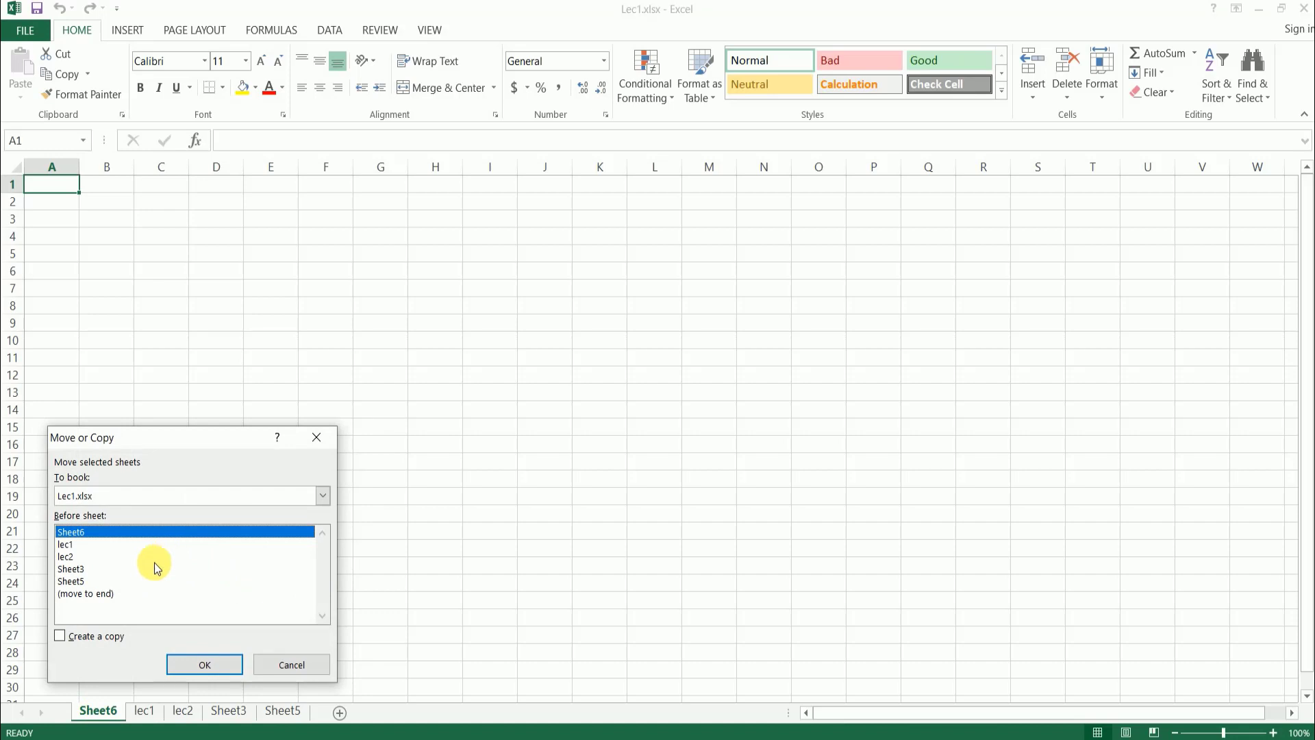
{"action": "left_click", "coordinate": [67, 594]}
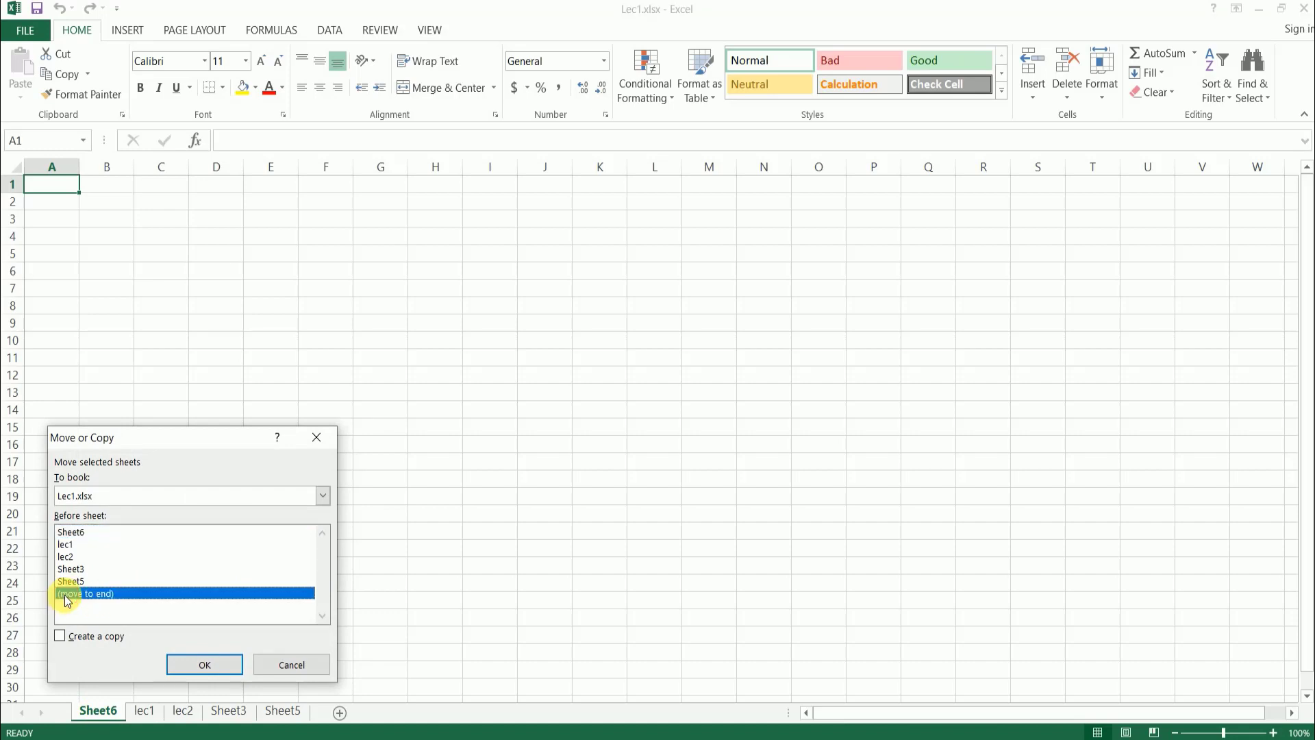
{"action": "left_click", "coordinate": [59, 637]}
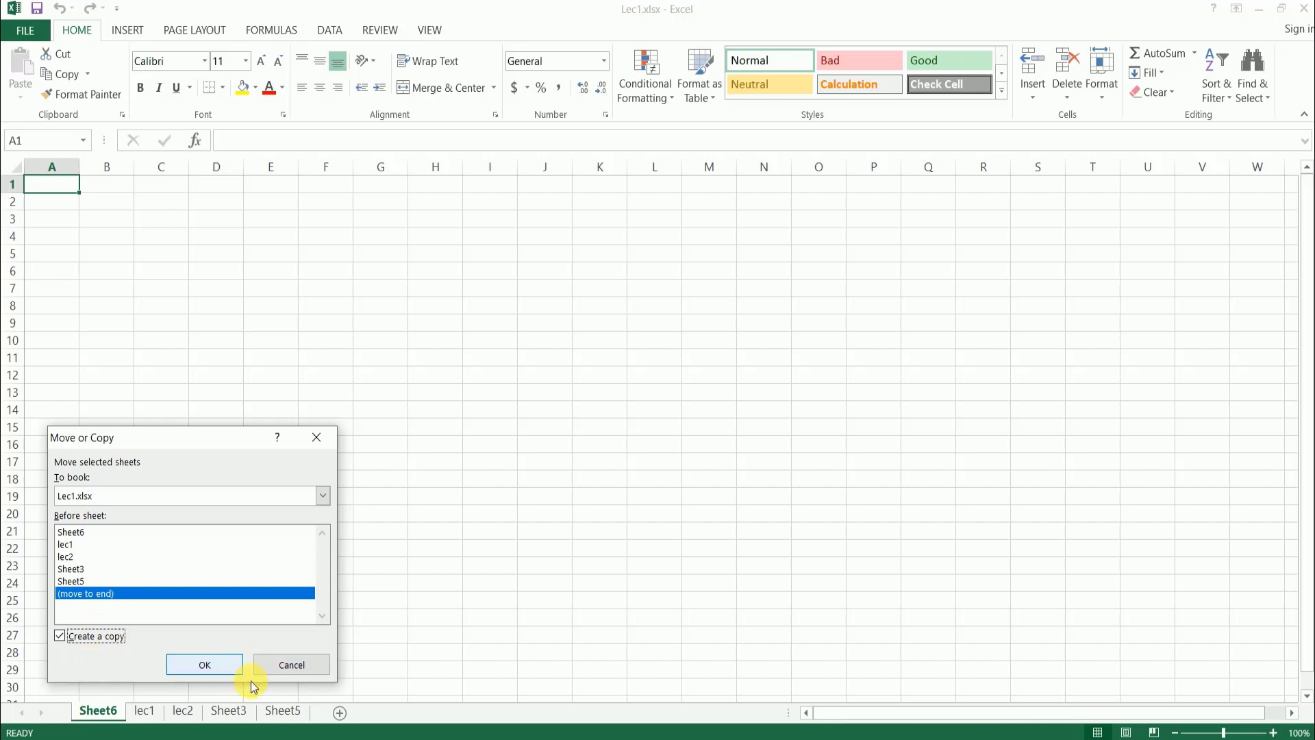
{"action": "left_click", "coordinate": [206, 668]}
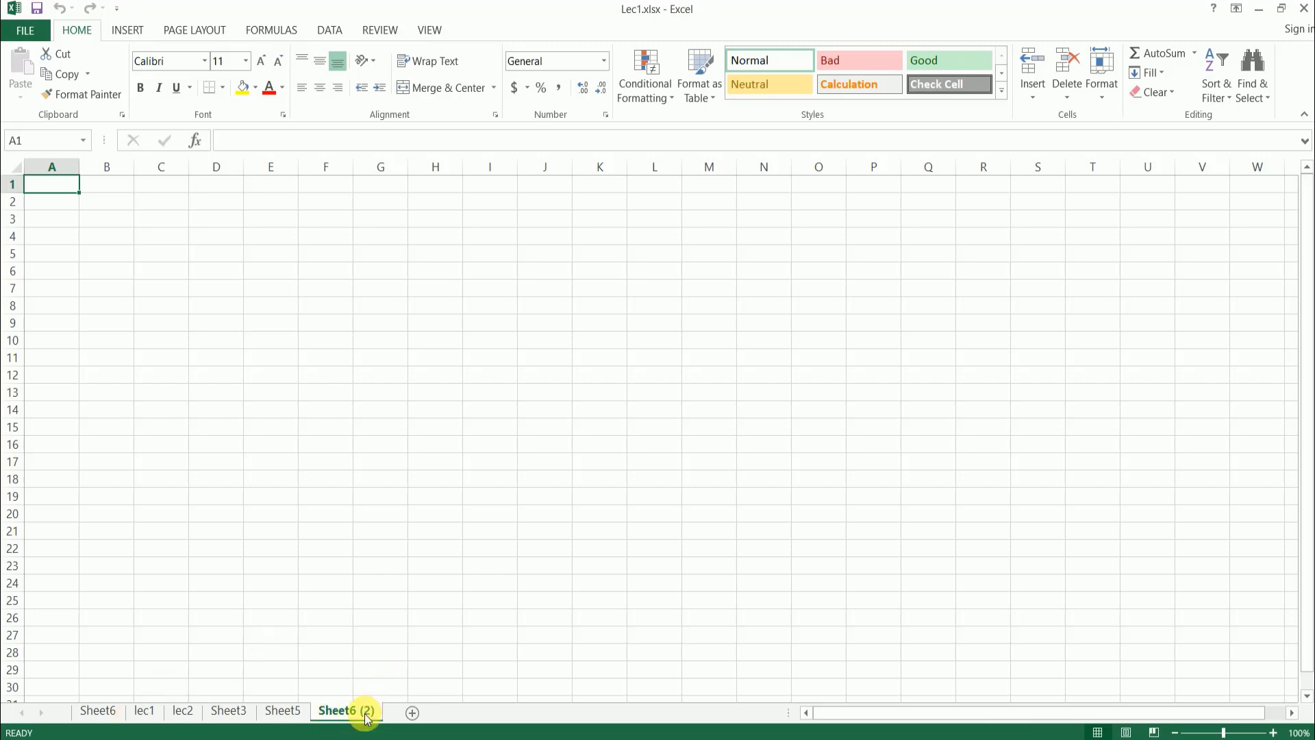
- Look through the Protect Sheet options for Sheet6, then cancel without protecting the sheet
{"action": "left_click", "coordinate": [113, 710]}
{"action": "right_click", "coordinate": [114, 710]}
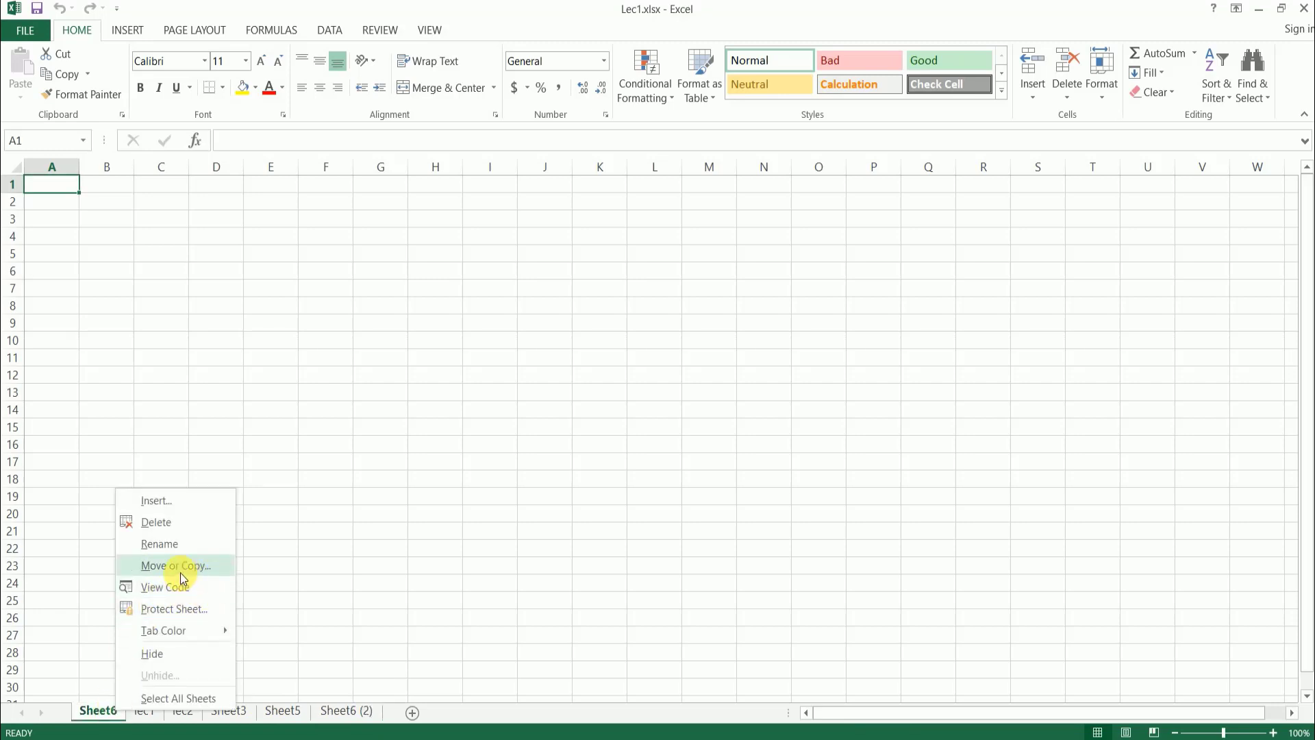
{"action": "left_click", "coordinate": [191, 610]}
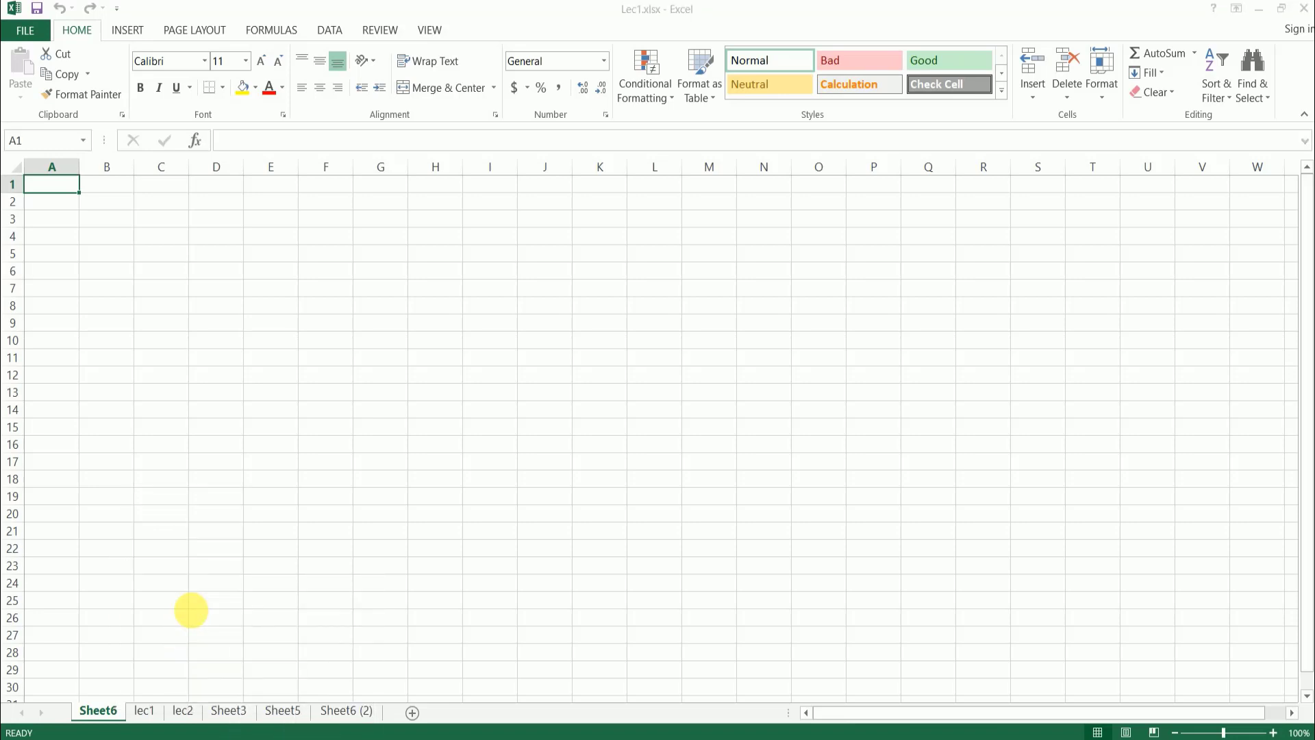
{"action": "left_click_drag", "start_coordinate": [165, 476], "coordinate": [307, 402]}
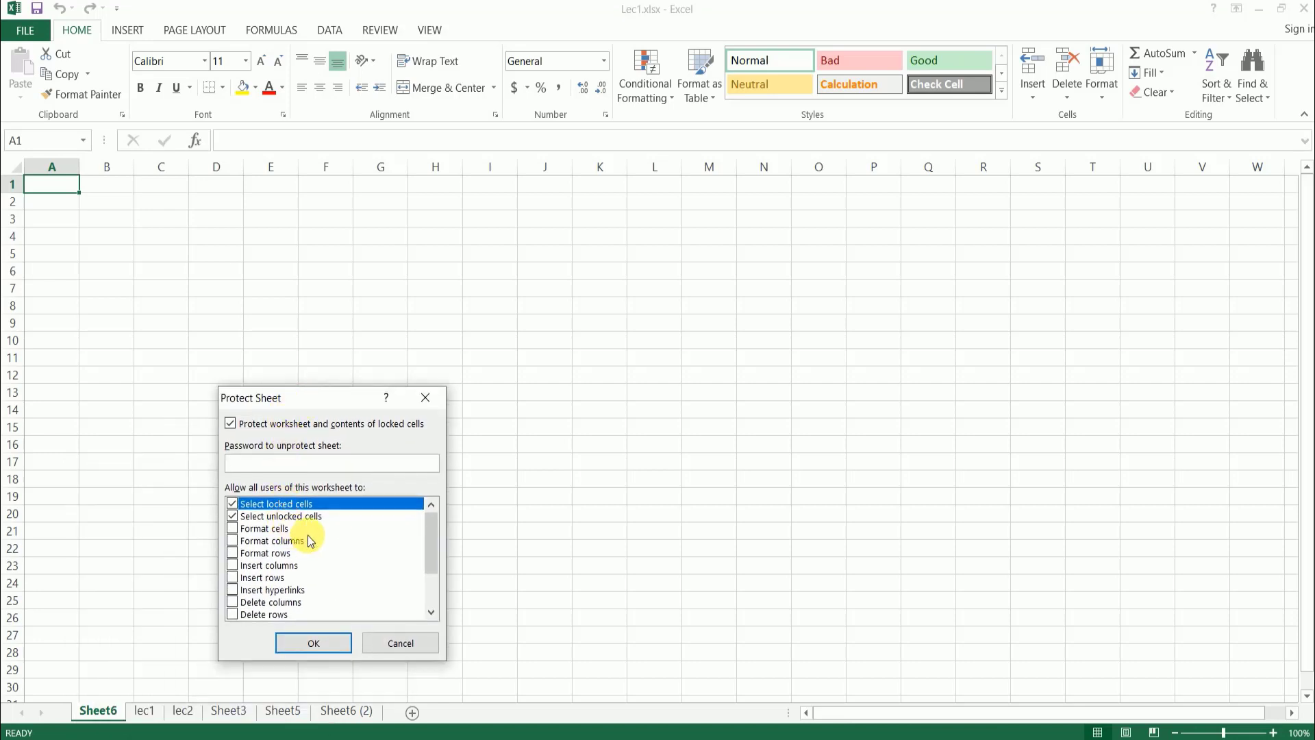
{"action": "scroll", "coordinate": [310, 537], "scroll_direction": "down", "scroll_amount": 2}
{"action": "left_click", "coordinate": [400, 644]}
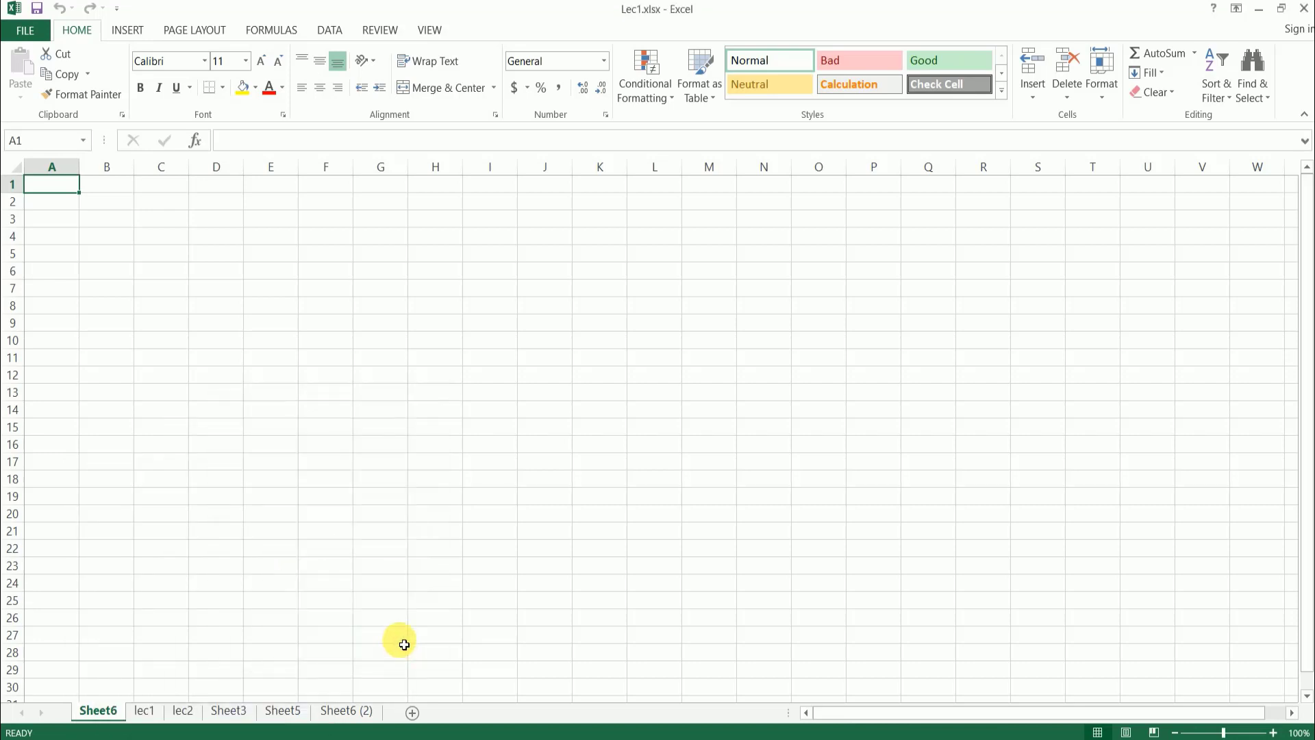
- Set the tab color of Sheet6 to a dark theme blue and that of lec1 to standard red
{"action": "right_click", "coordinate": [98, 711]}
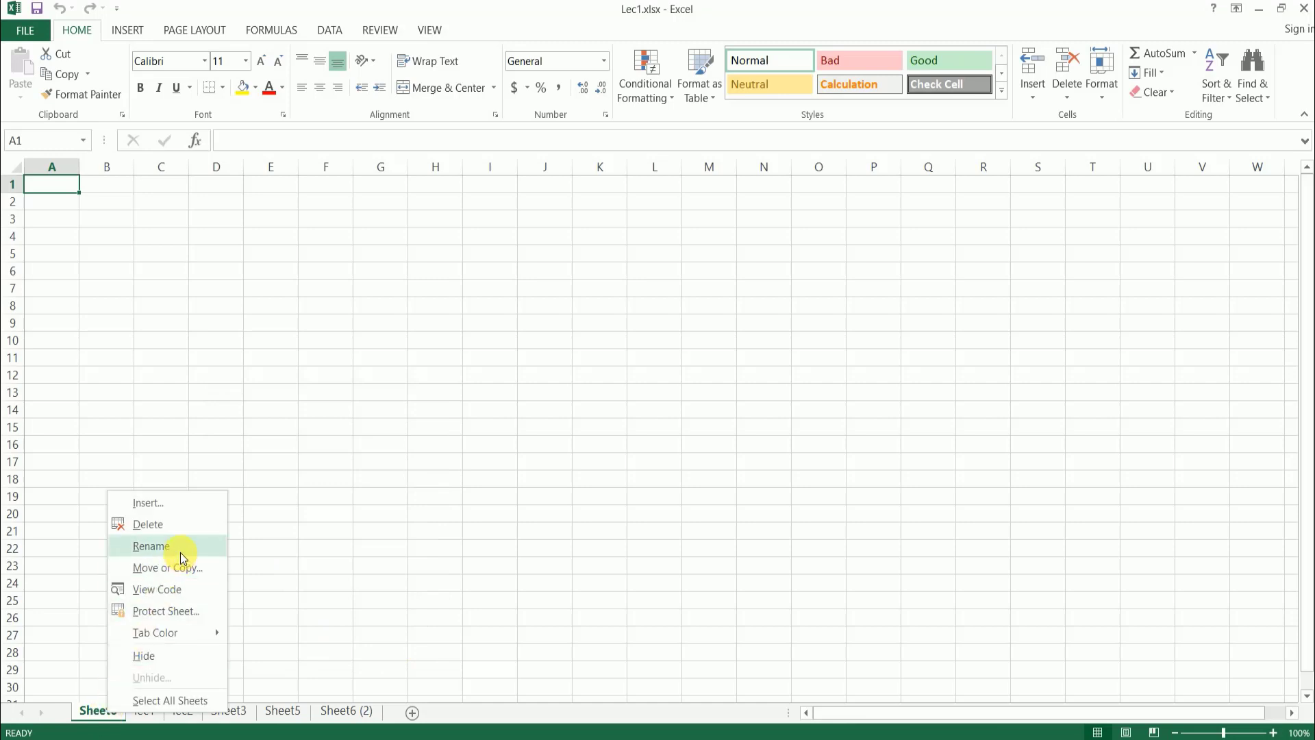
{"action": "mouse_move", "coordinate": [178, 629]}
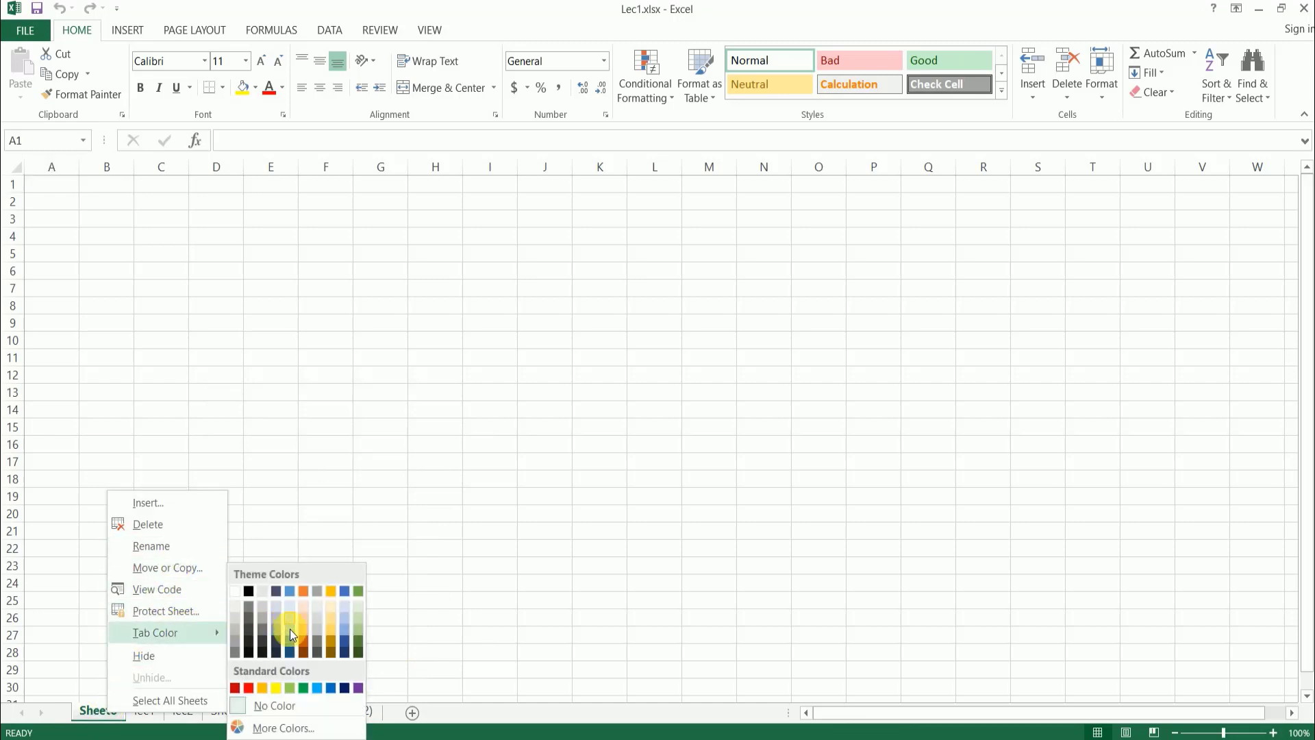
{"action": "left_click", "coordinate": [289, 650]}
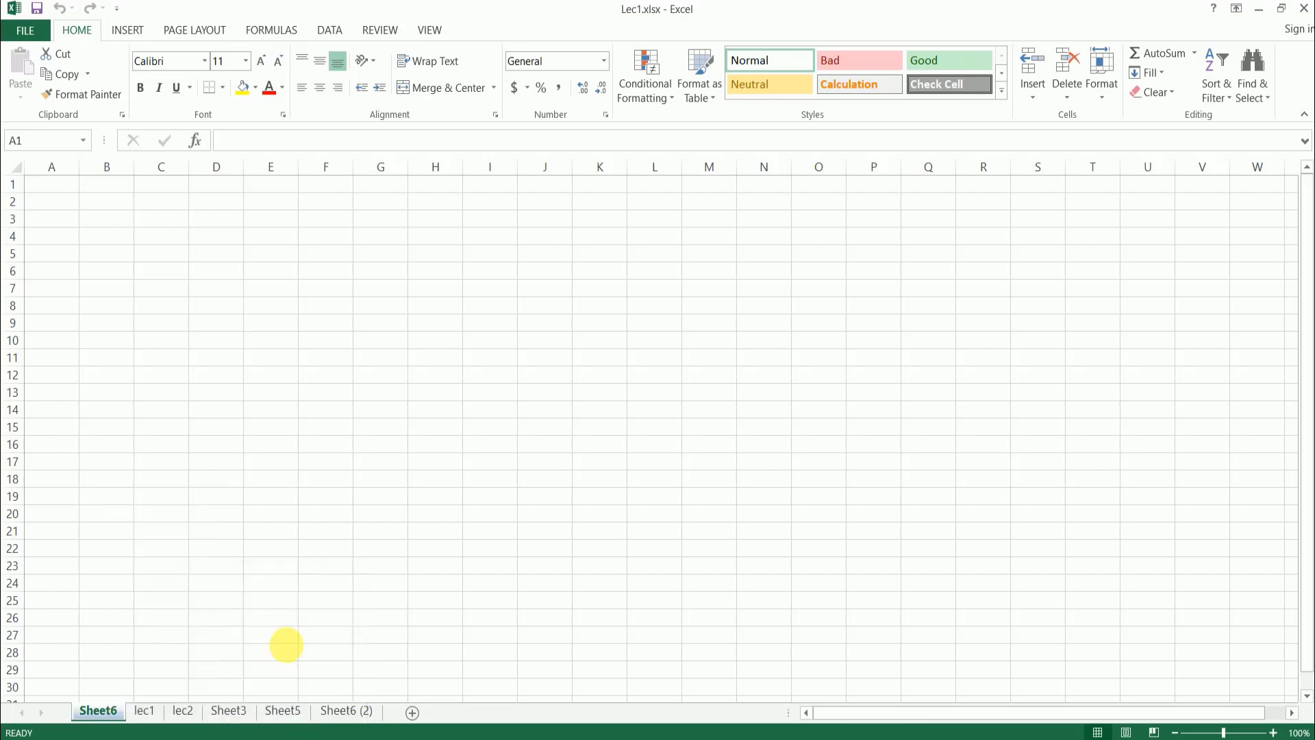
{"action": "left_click", "coordinate": [146, 711]}
{"action": "right_click", "coordinate": [150, 713]}
{"action": "mouse_move", "coordinate": [203, 628]}
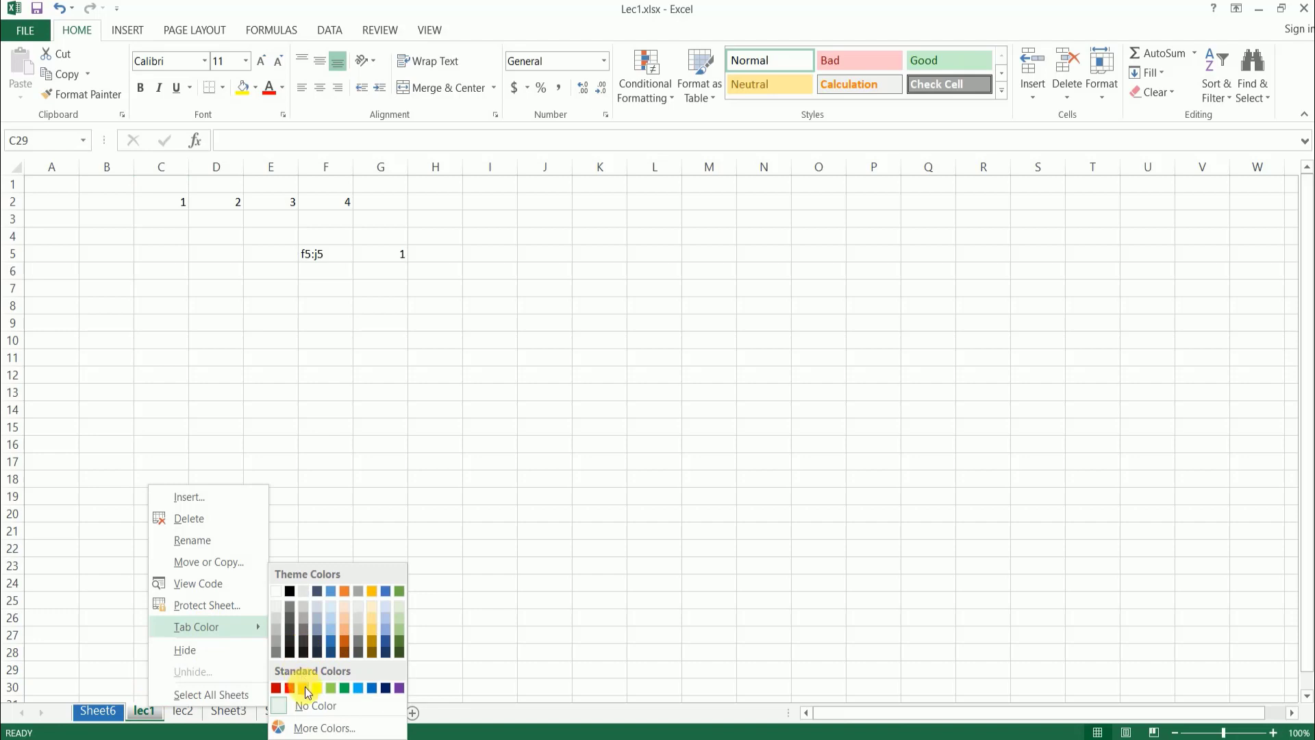
{"action": "left_click", "coordinate": [288, 688]}
- Set the tab color of lec2 to standard light blue and that of Sheet3 to standard purple
{"action": "right_click", "coordinate": [185, 710]}
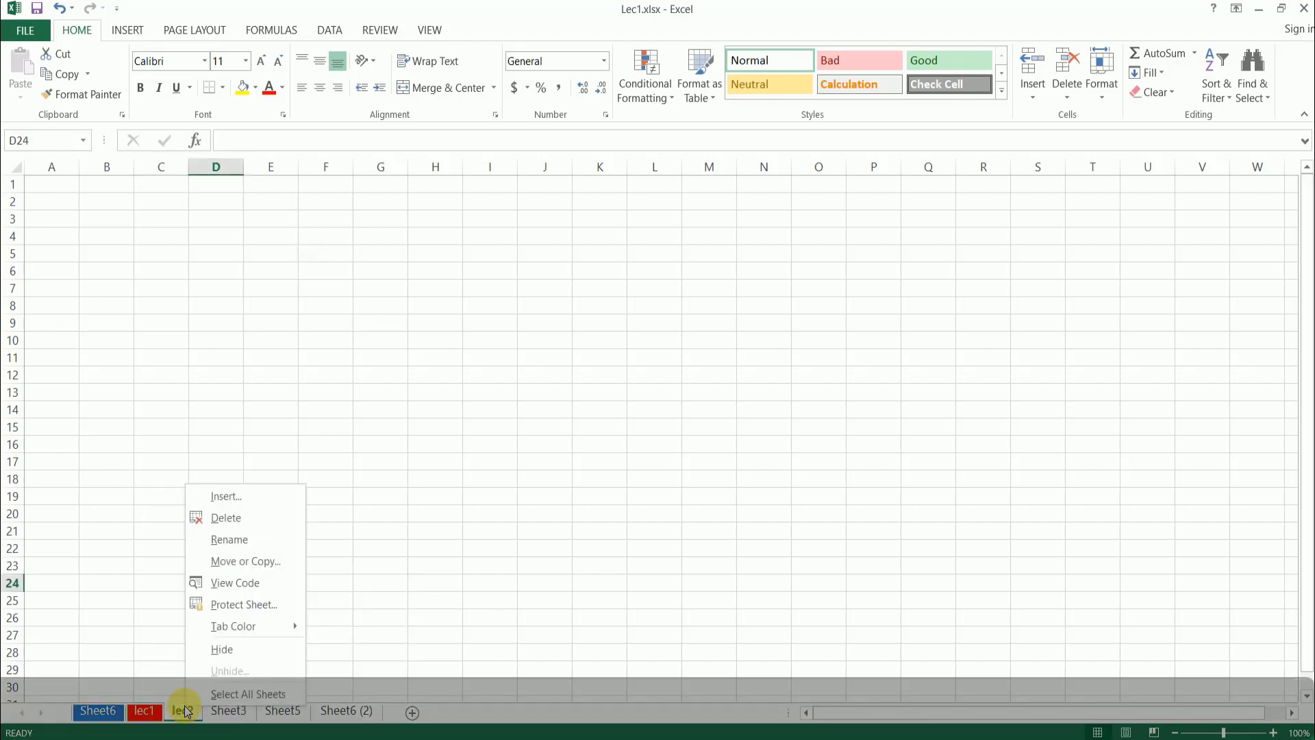
{"action": "mouse_move", "coordinate": [241, 626]}
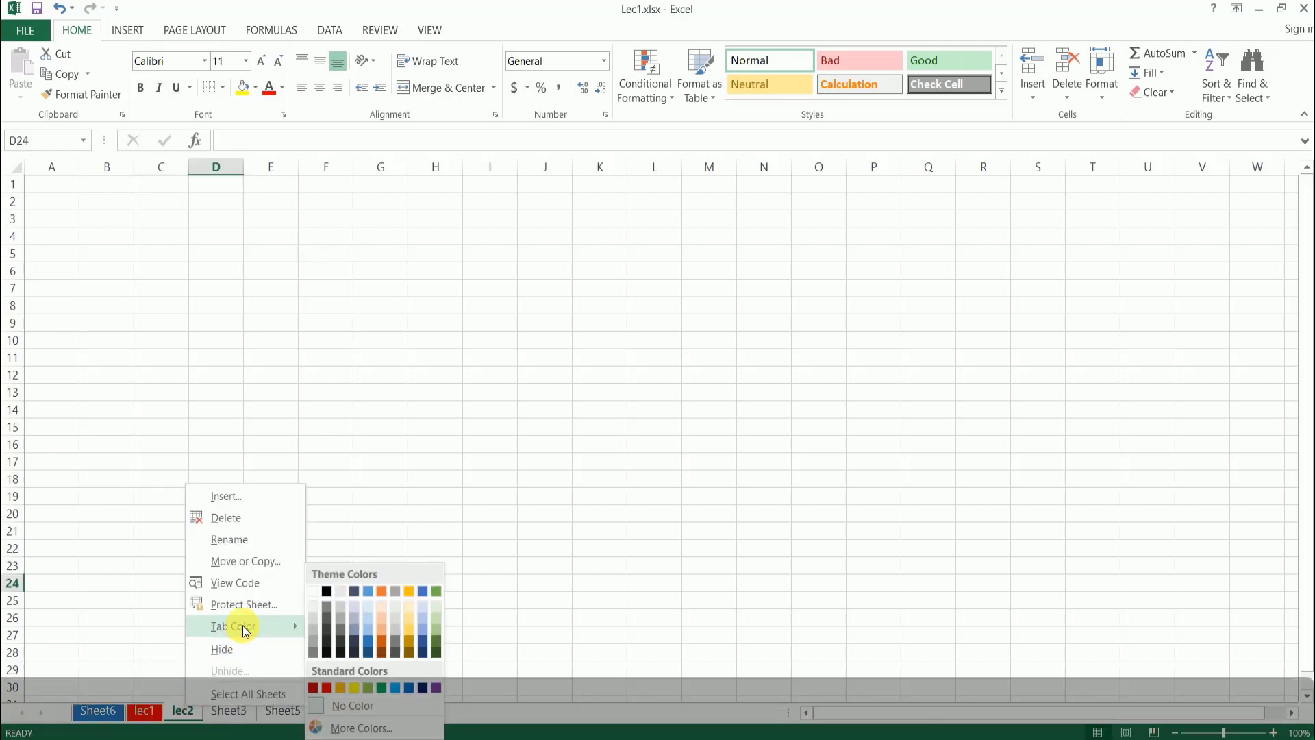
{"action": "left_click", "coordinate": [397, 687]}
{"action": "left_click", "coordinate": [236, 711]}
{"action": "right_click", "coordinate": [236, 711]}
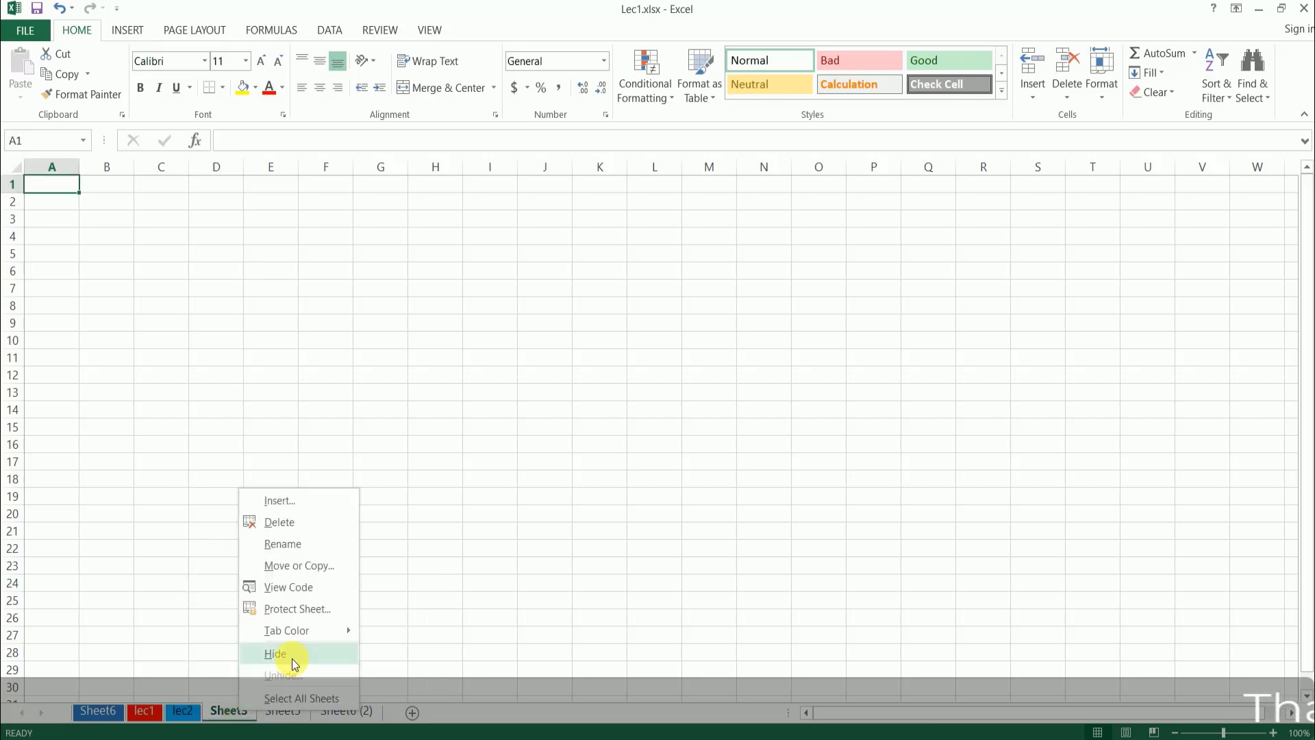
{"action": "mouse_move", "coordinate": [313, 631]}
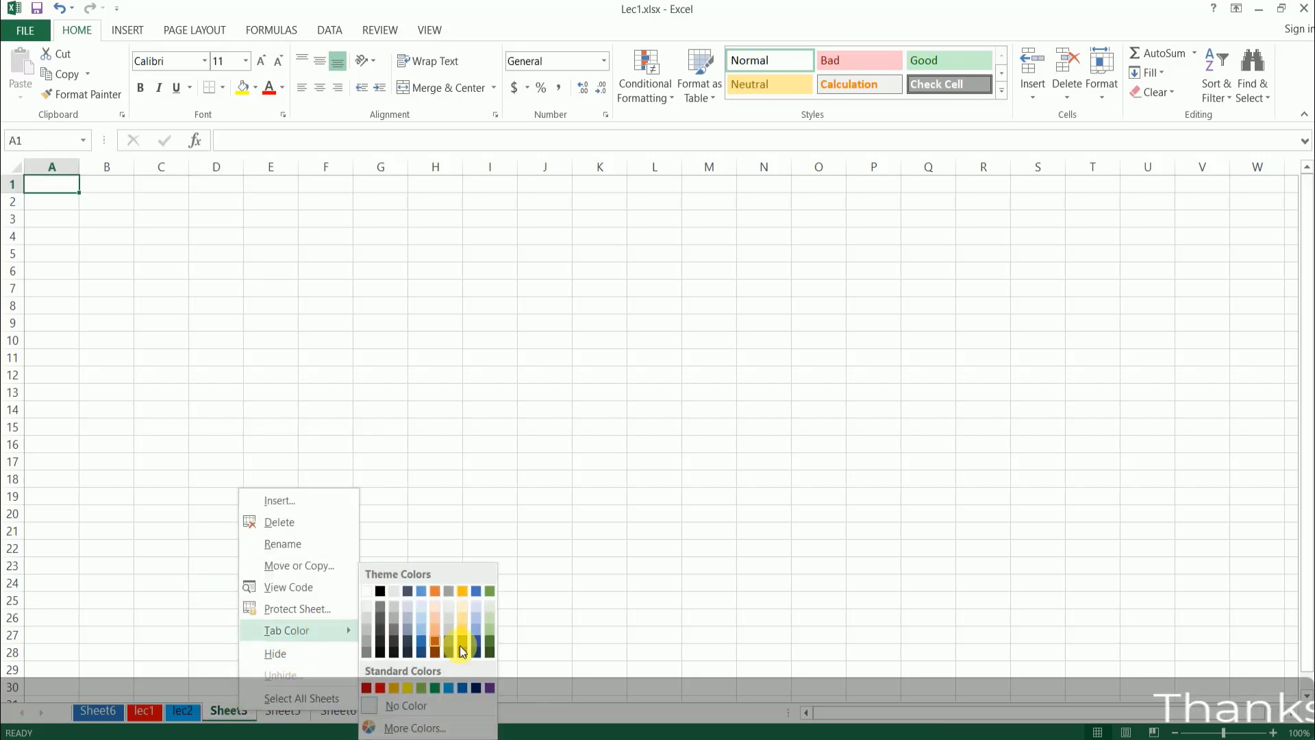
{"action": "left_click", "coordinate": [491, 688]}
{"action": "left_click", "coordinate": [235, 655]}
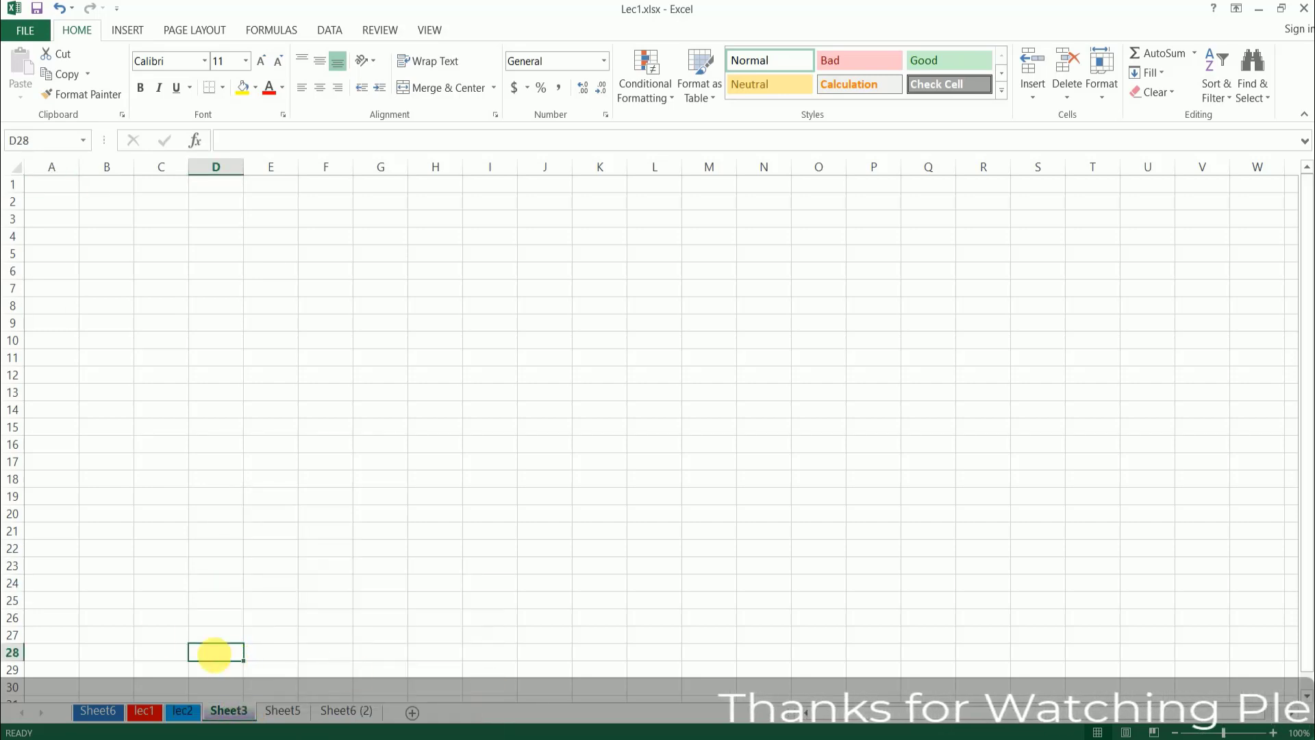
{"action": "left_click", "coordinate": [133, 573]}
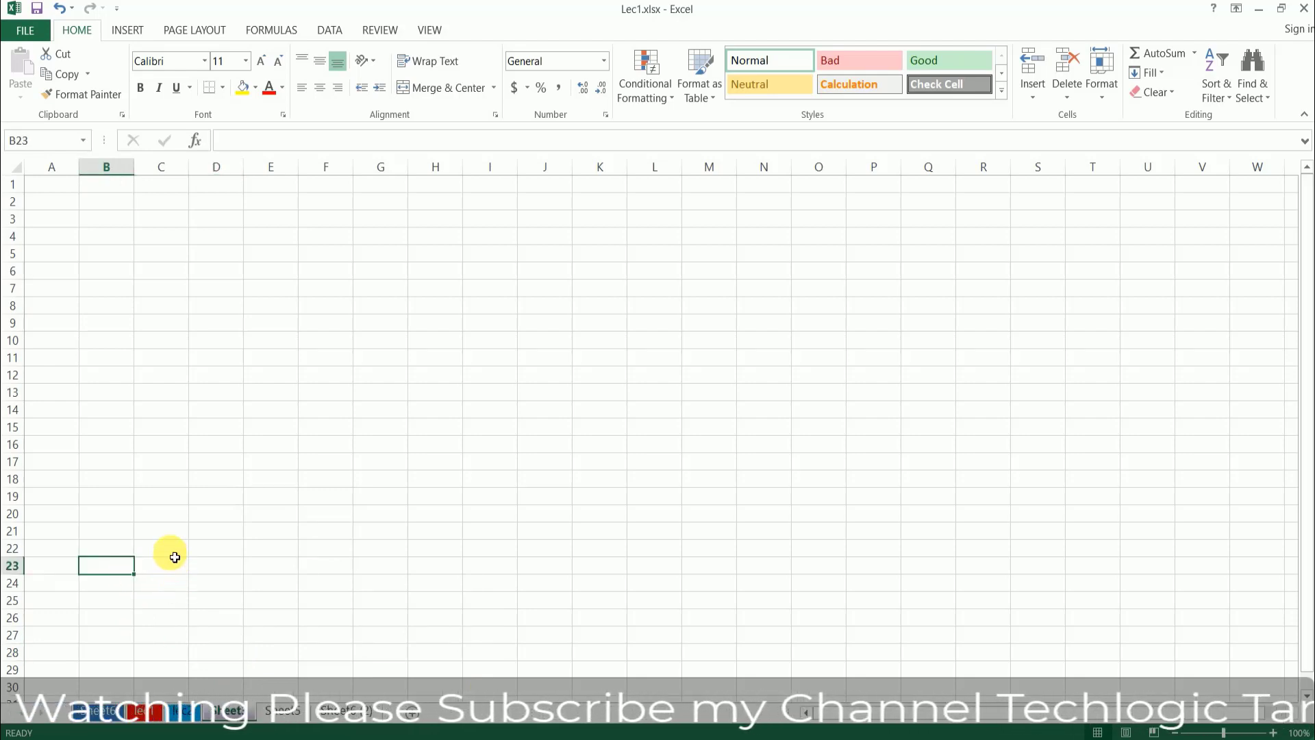
- Hide the Sheet6 worksheet and select cell E13 on the lec1 sheet
{"action": "right_click", "coordinate": [109, 710]}
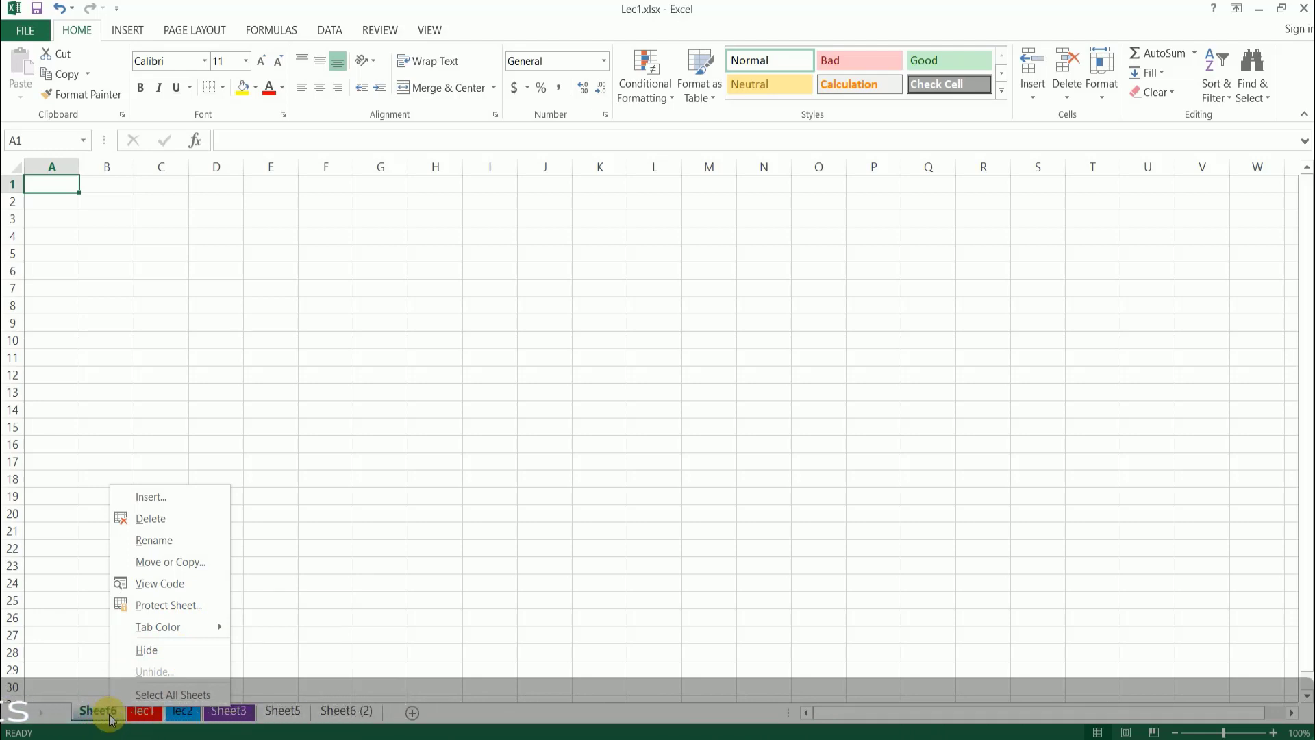
{"action": "left_click", "coordinate": [151, 651]}
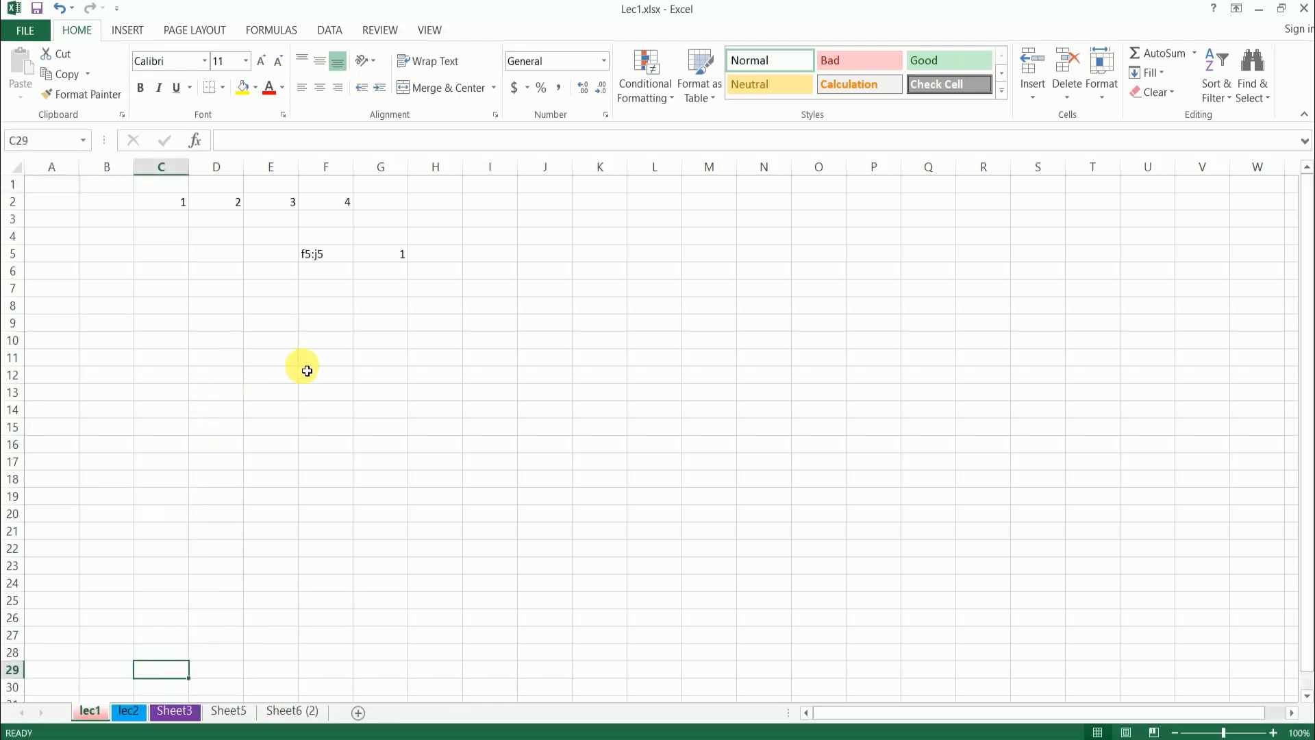
{"action": "left_click", "coordinate": [271, 396]}
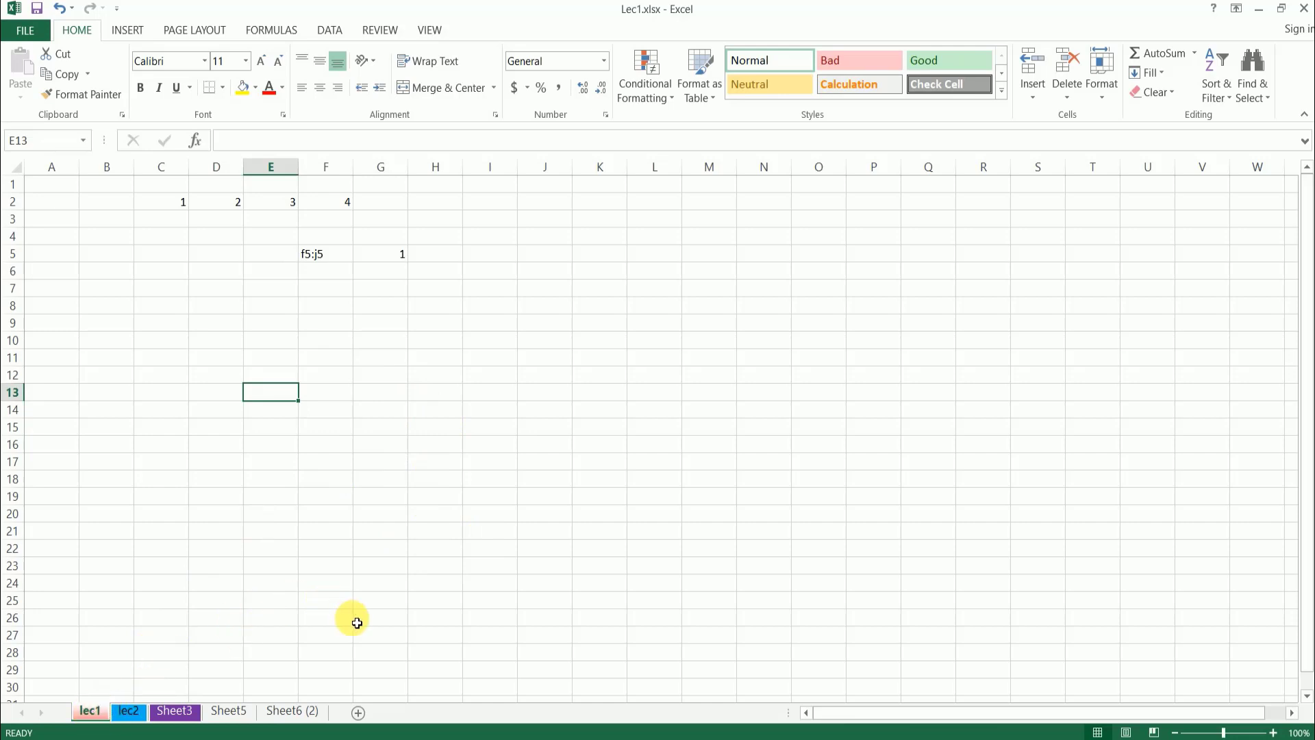
- Examine the list of hidden worksheets in the Unhide dialog, then cancel without unhiding any
{"action": "right_click", "coordinate": [284, 715]}
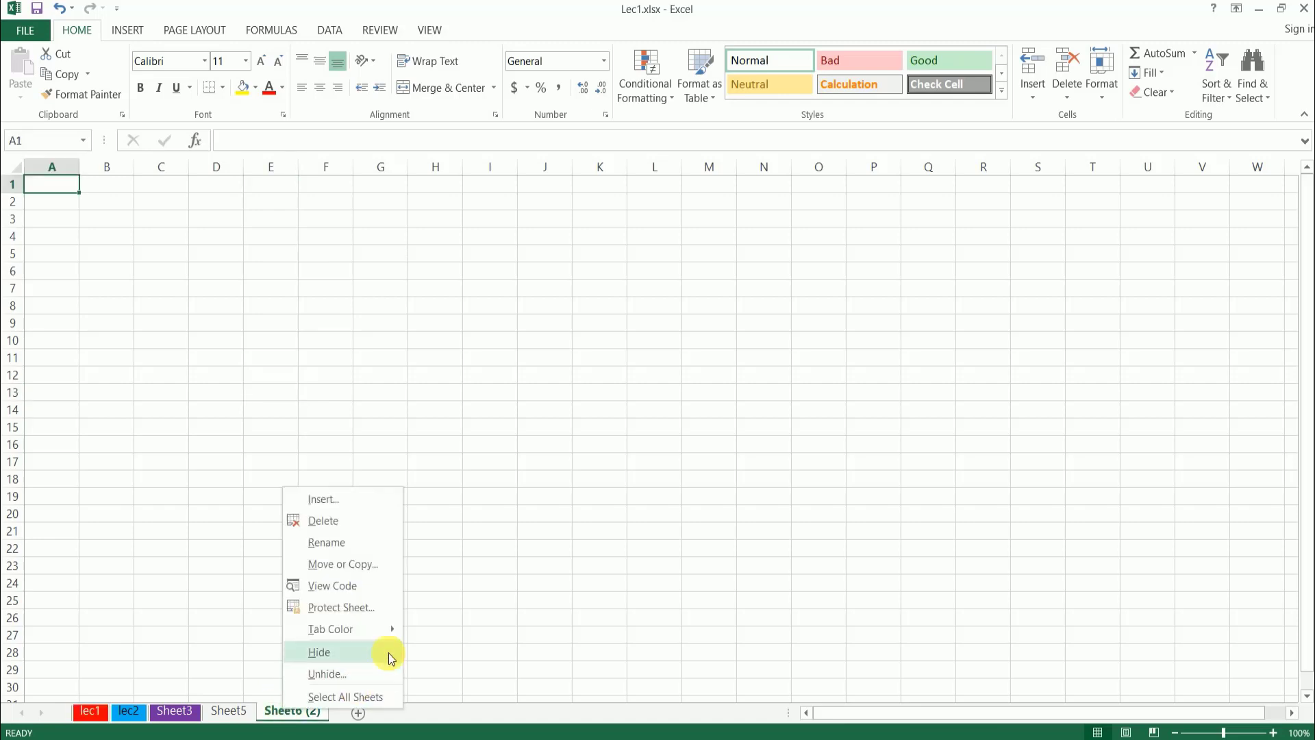
{"action": "left_click", "coordinate": [360, 676]}
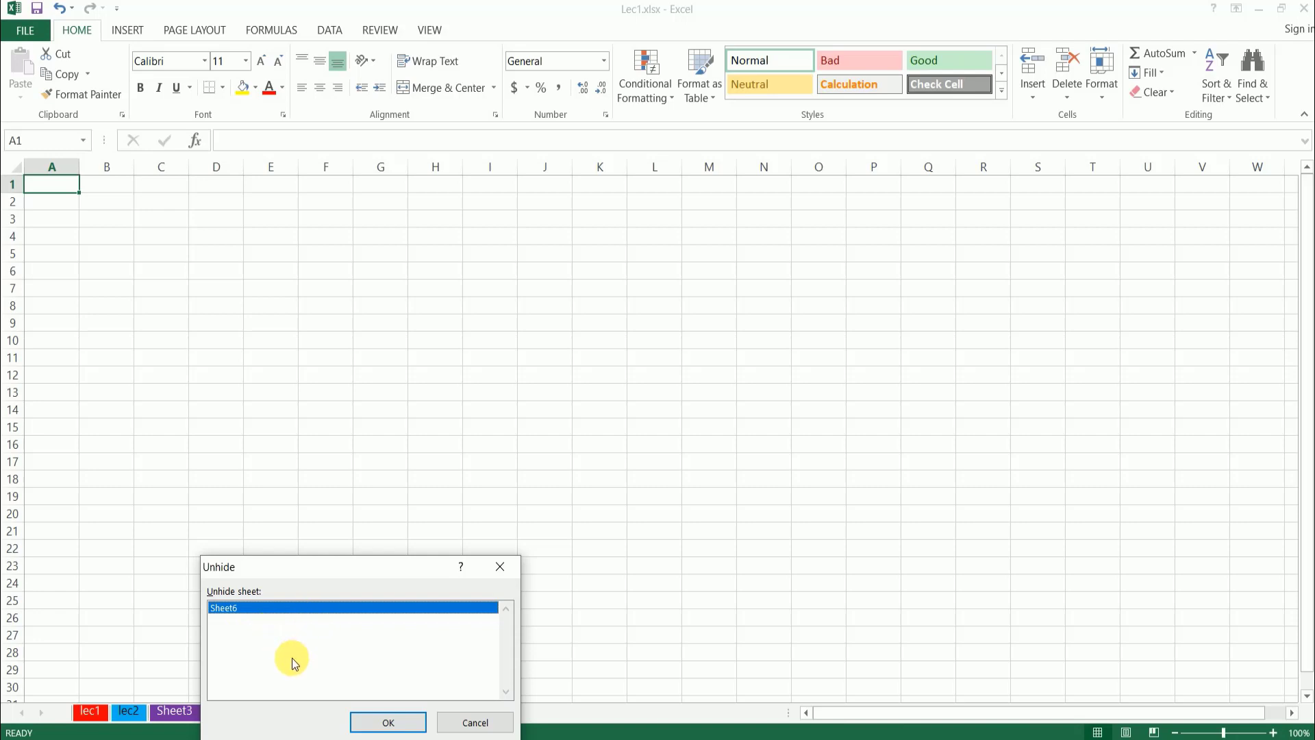
{"action": "left_click", "coordinate": [473, 721]}
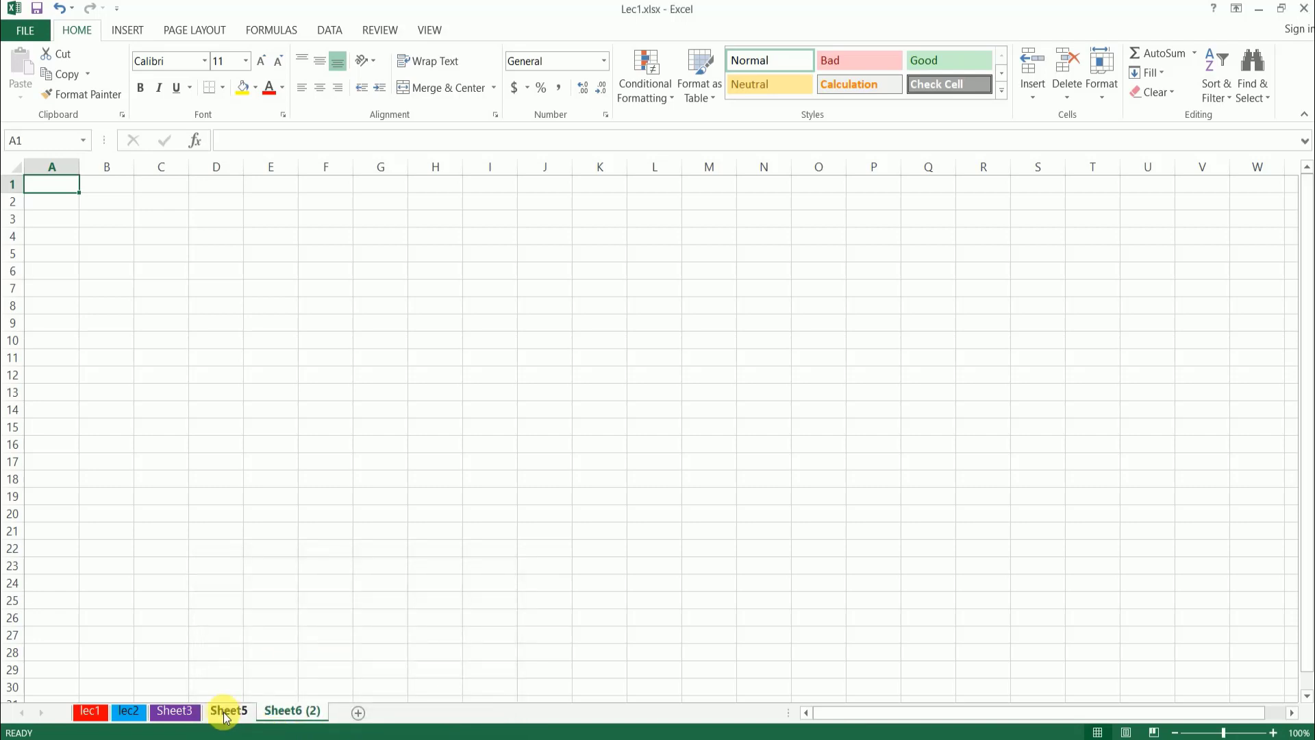
- Hide the Sheet3 worksheet as well
{"action": "right_click", "coordinate": [223, 714]}
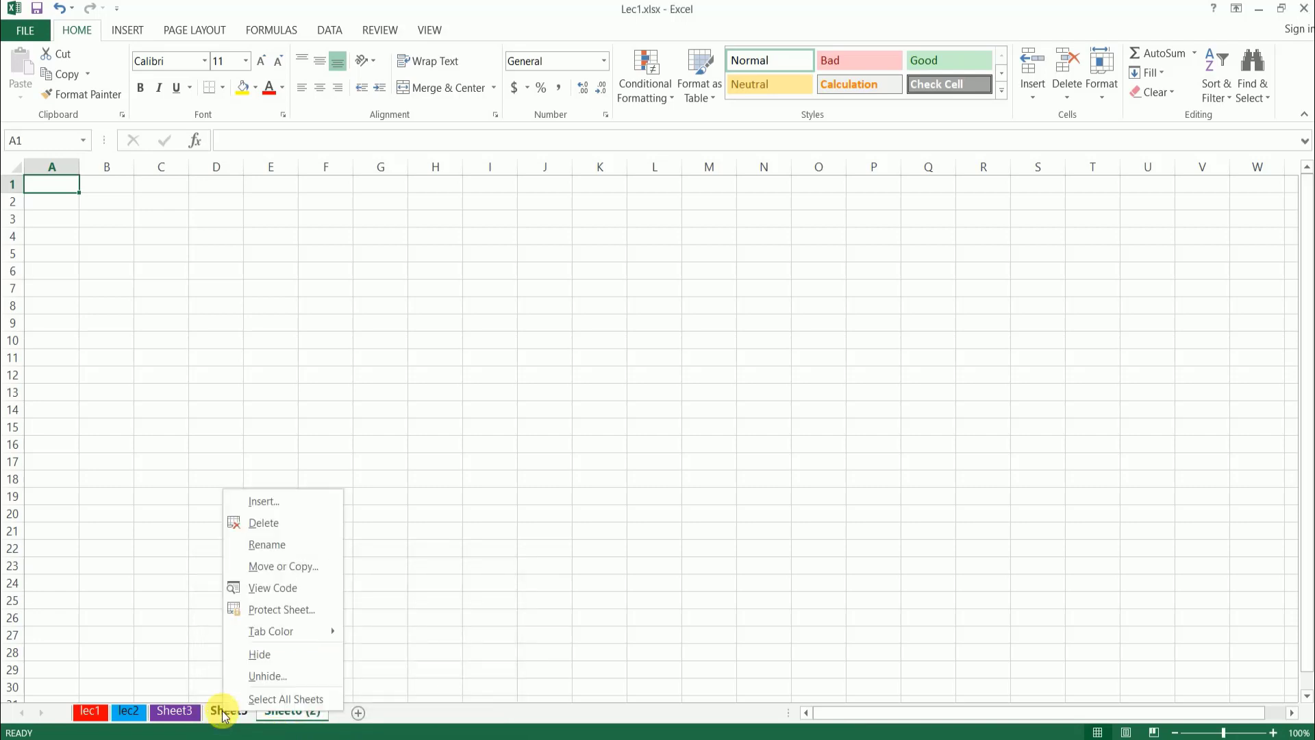
{"action": "left_click", "coordinate": [180, 712]}
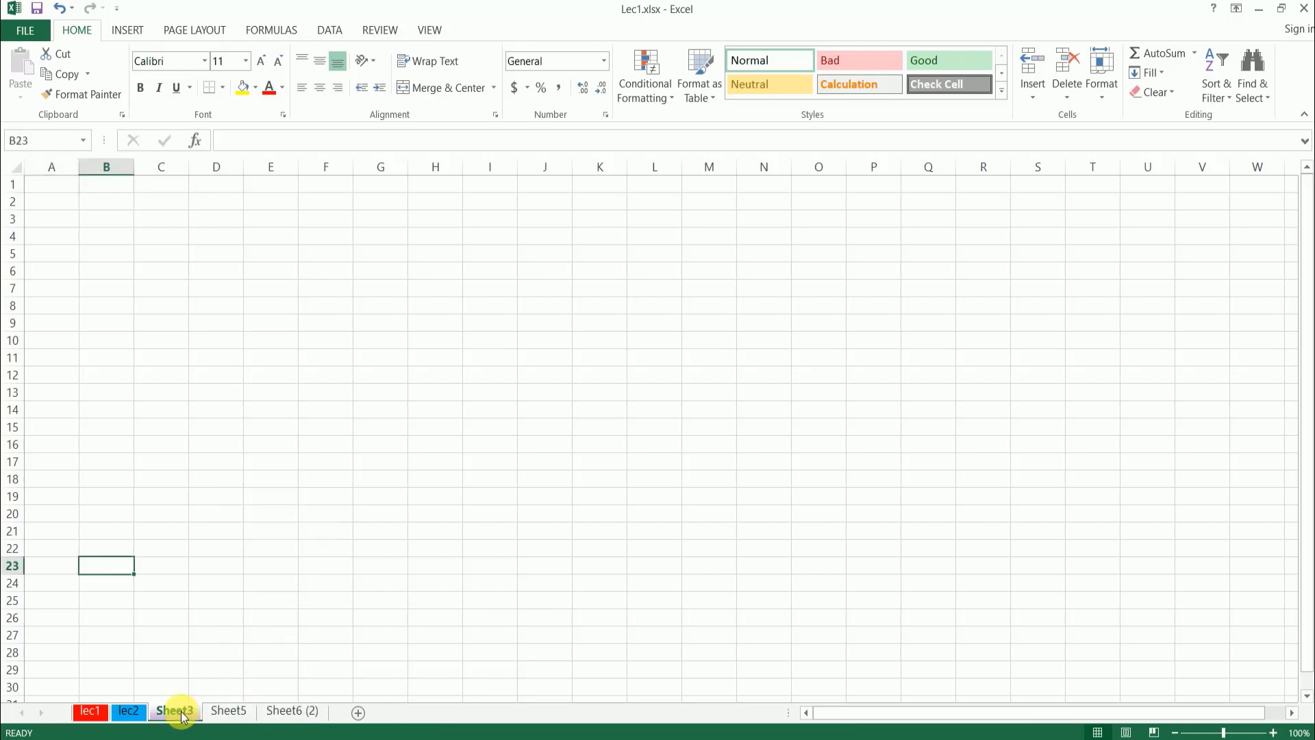
{"action": "right_click", "coordinate": [182, 716]}
{"action": "left_click", "coordinate": [220, 655]}
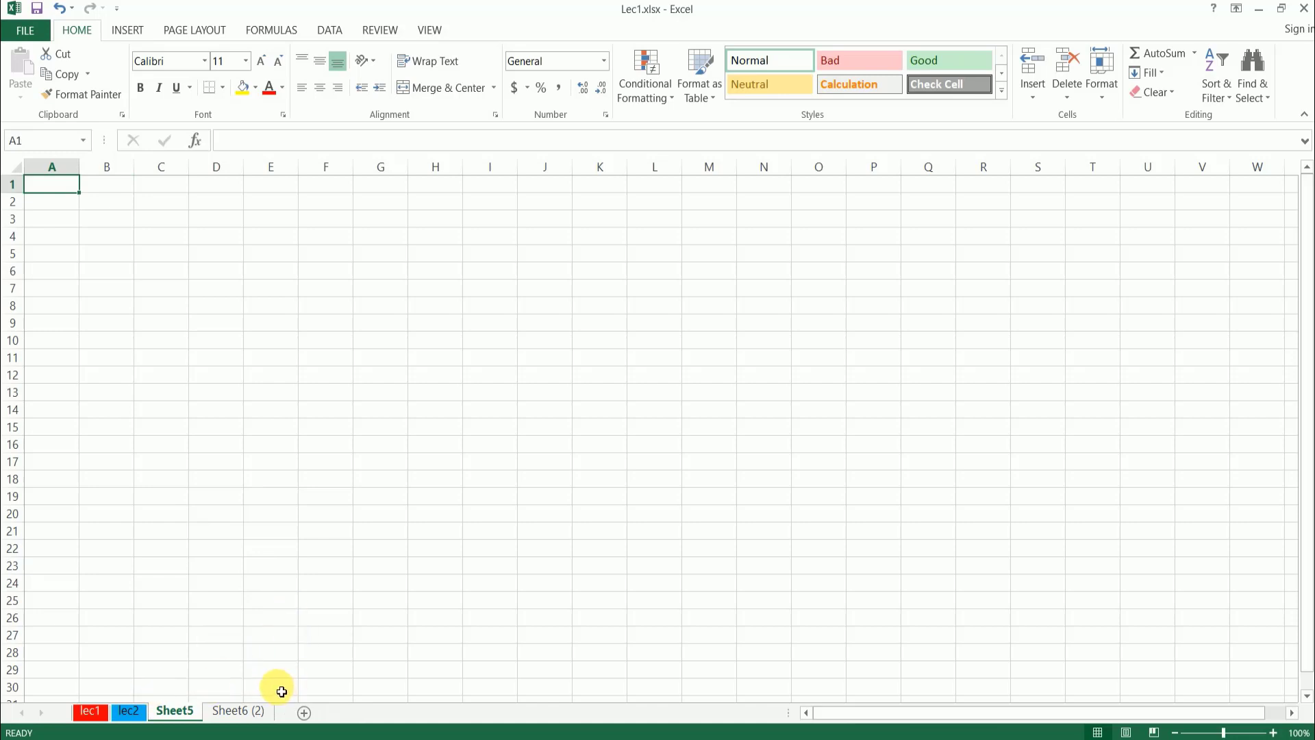
- Unhide Sheet6 and Sheet3 one after the other, finishing on the Sheet3 worksheet
{"action": "right_click", "coordinate": [232, 713]}
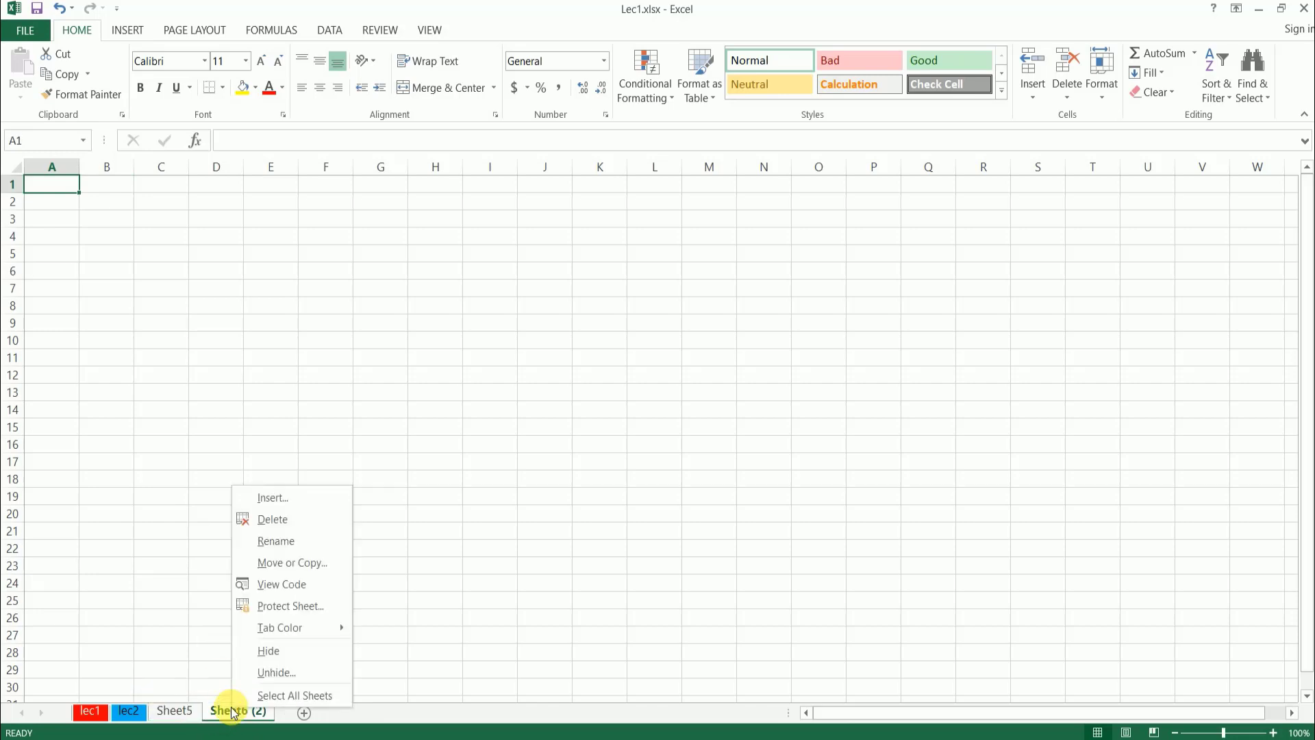
{"action": "left_click", "coordinate": [271, 672]}
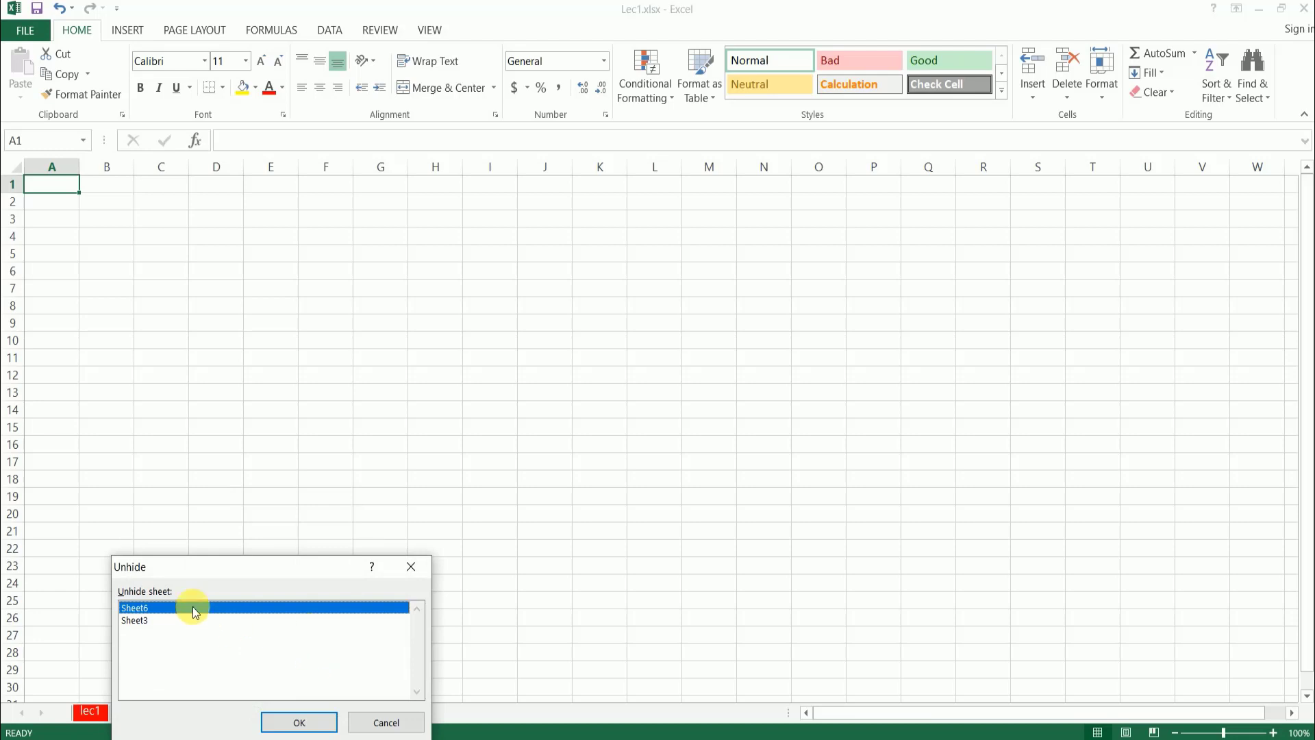
{"action": "left_click", "coordinate": [299, 722]}
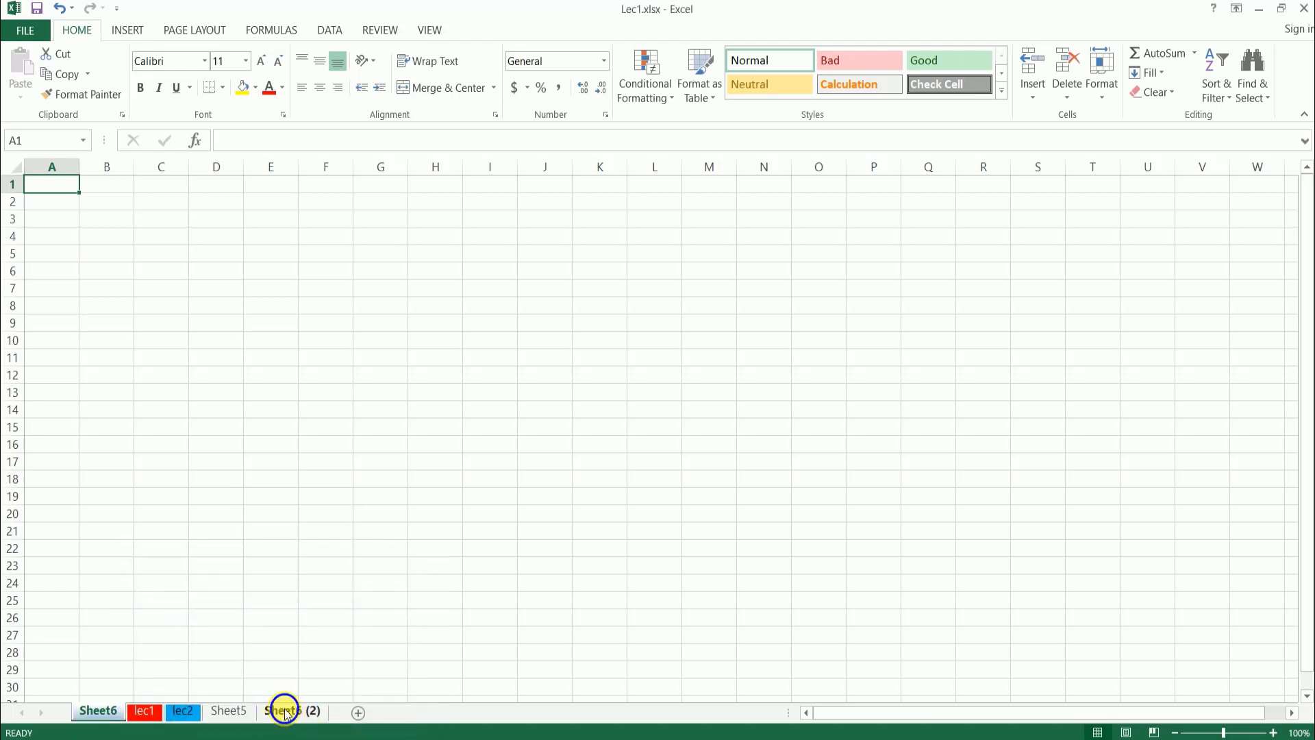
{"action": "right_click", "coordinate": [286, 713]}
{"action": "left_click", "coordinate": [333, 673]}
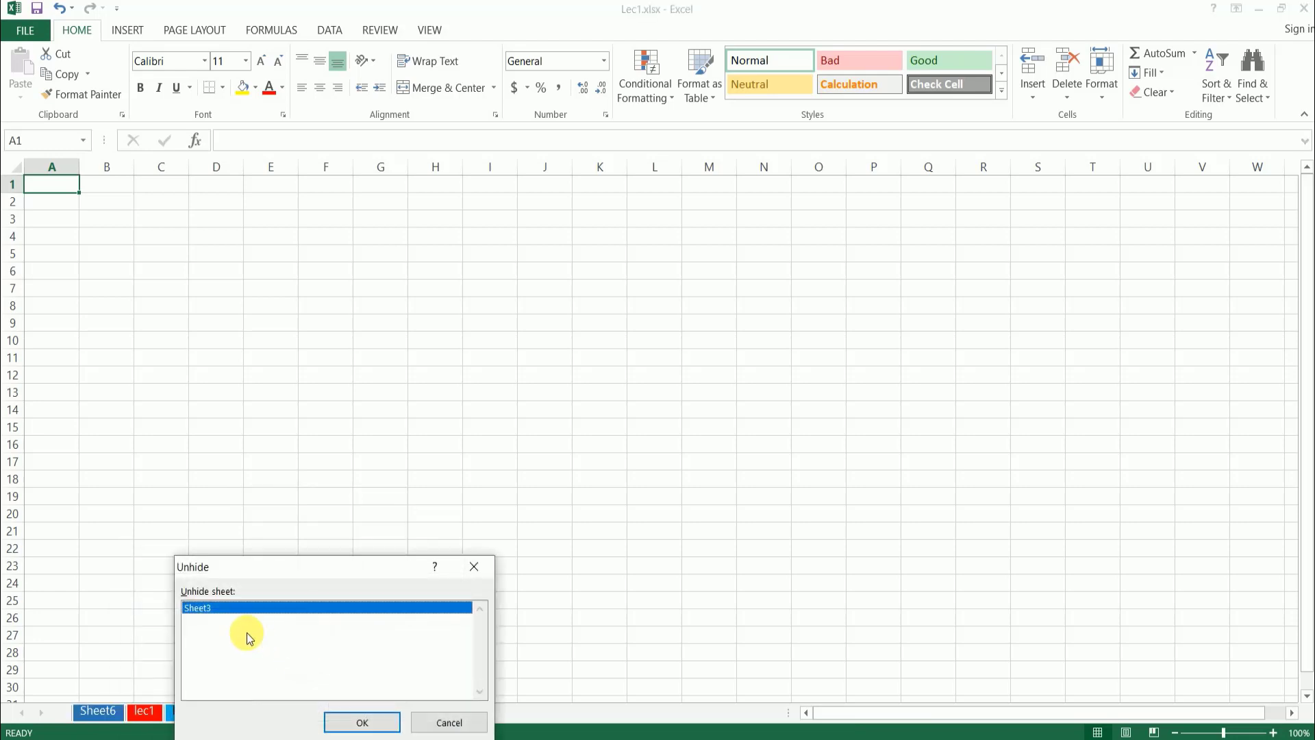
{"action": "left_click", "coordinate": [365, 720]}
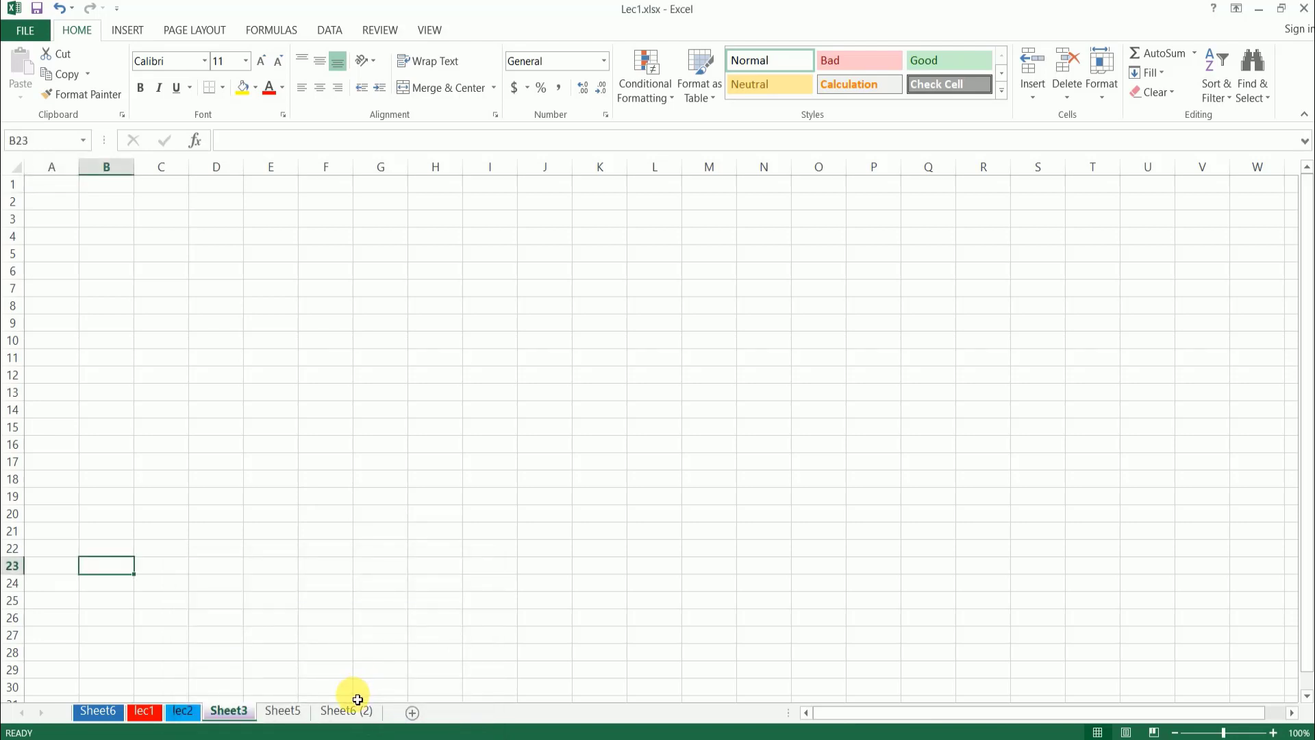
{"action": "left_click", "coordinate": [362, 713]}
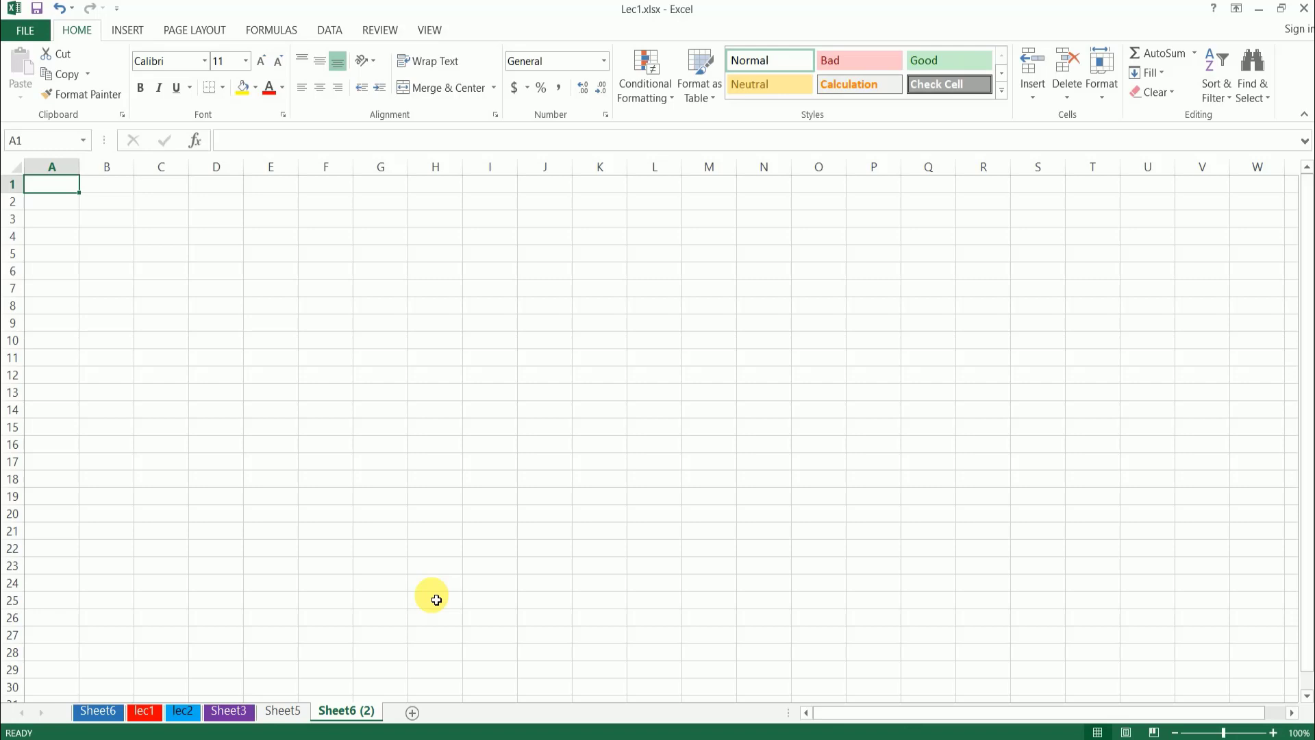
{"action": "left_click", "coordinate": [229, 712]}
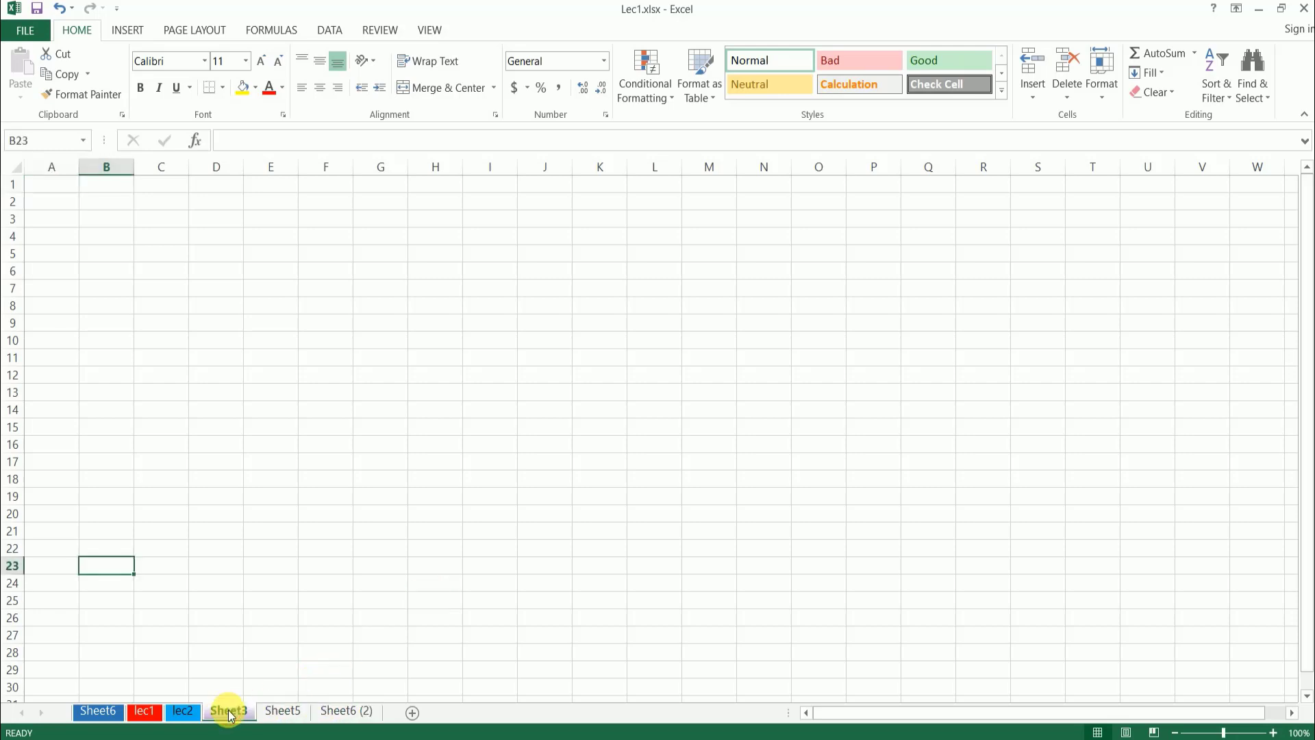
- Look through the lec2, lec1, Sheet6 and Sheet3 worksheets, finishing on Sheet6 (2)
{"action": "left_click", "coordinate": [182, 712]}
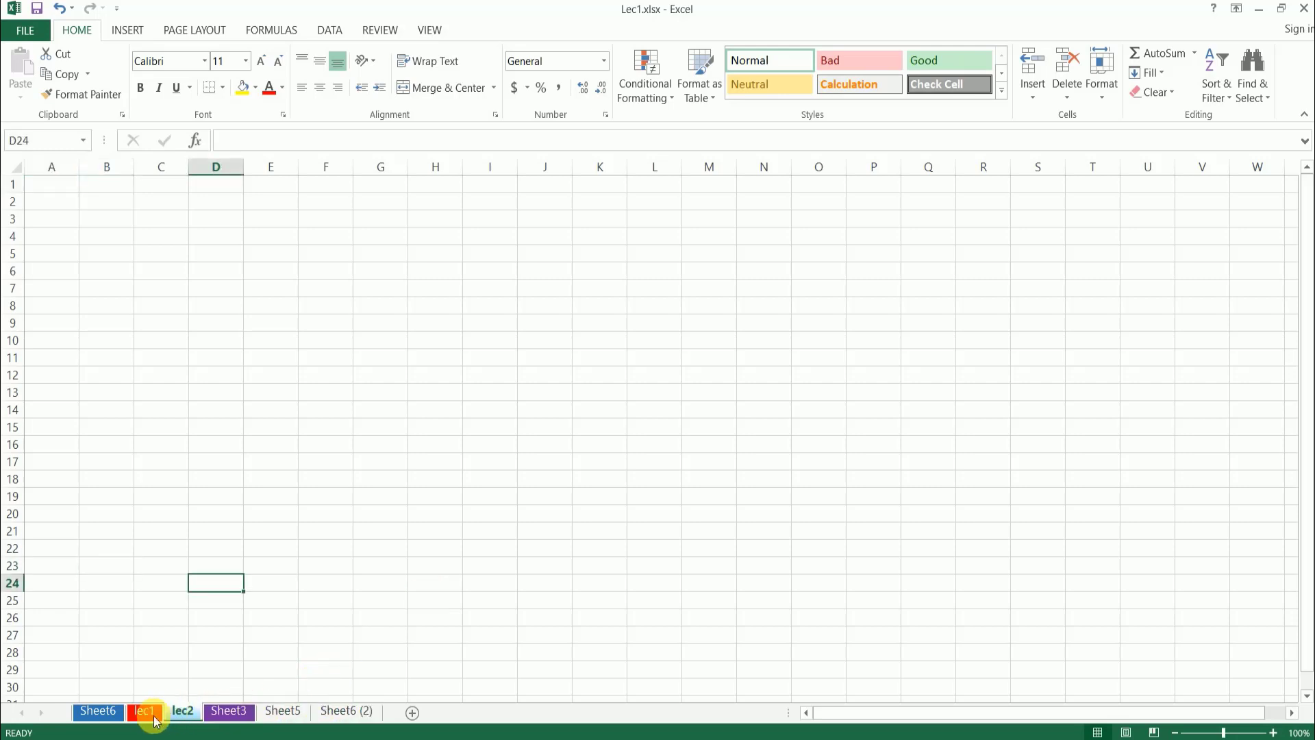
{"action": "left_click", "coordinate": [141, 713]}
{"action": "left_click", "coordinate": [97, 712]}
{"action": "left_click", "coordinate": [229, 712]}
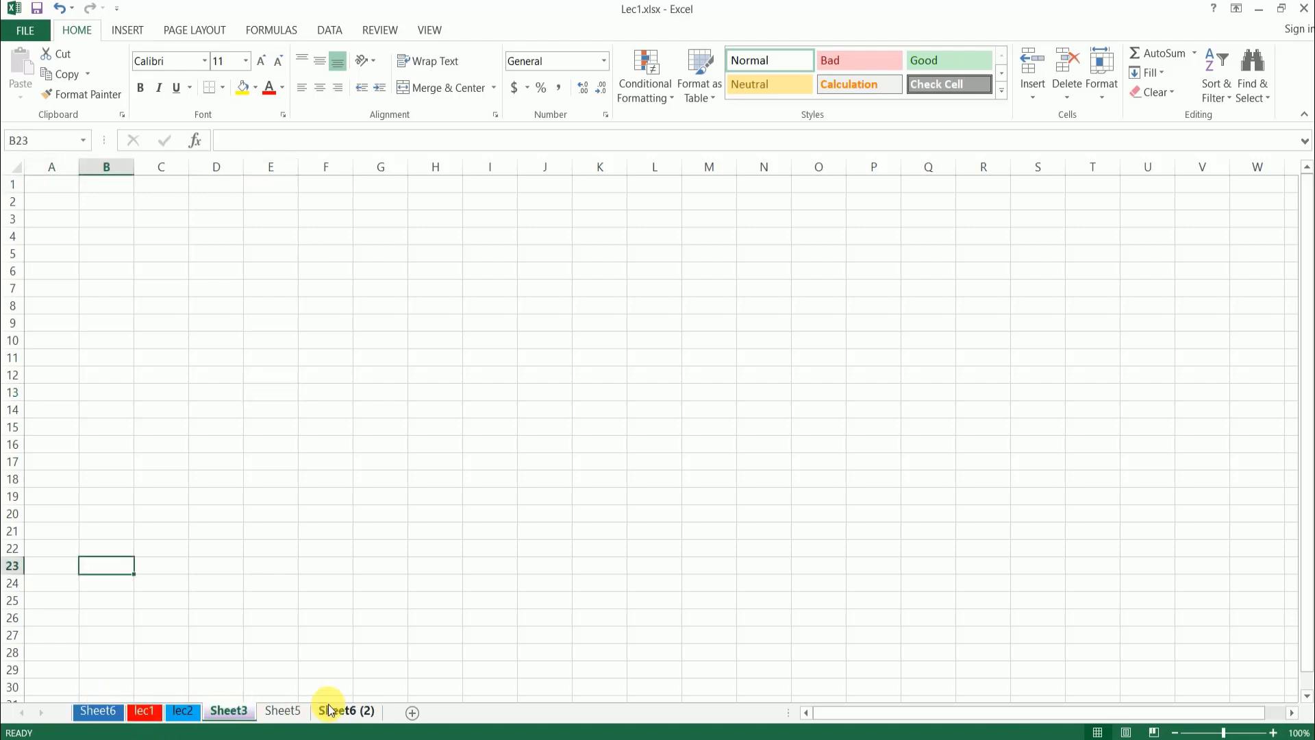
{"action": "left_click", "coordinate": [342, 713]}
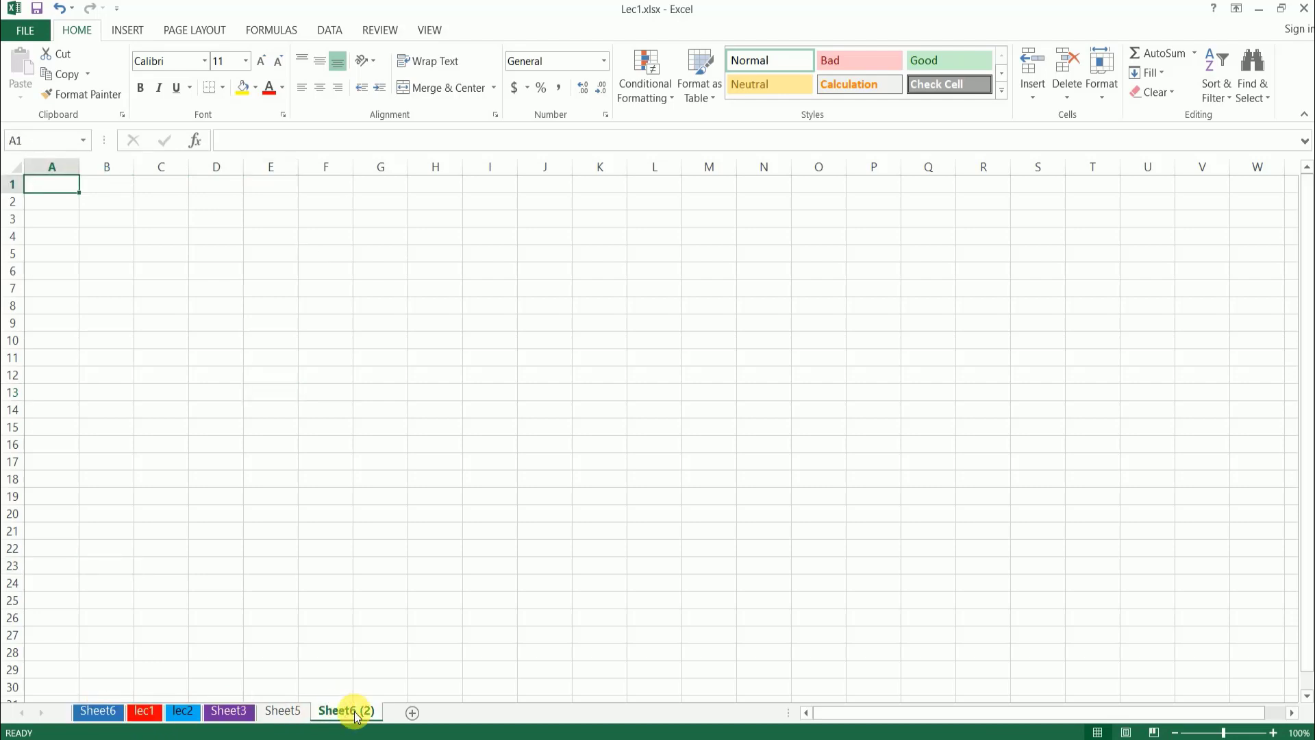
- Add nine blank worksheets after Sheet6 (2)
{"action": "left_click", "coordinate": [412, 714]}
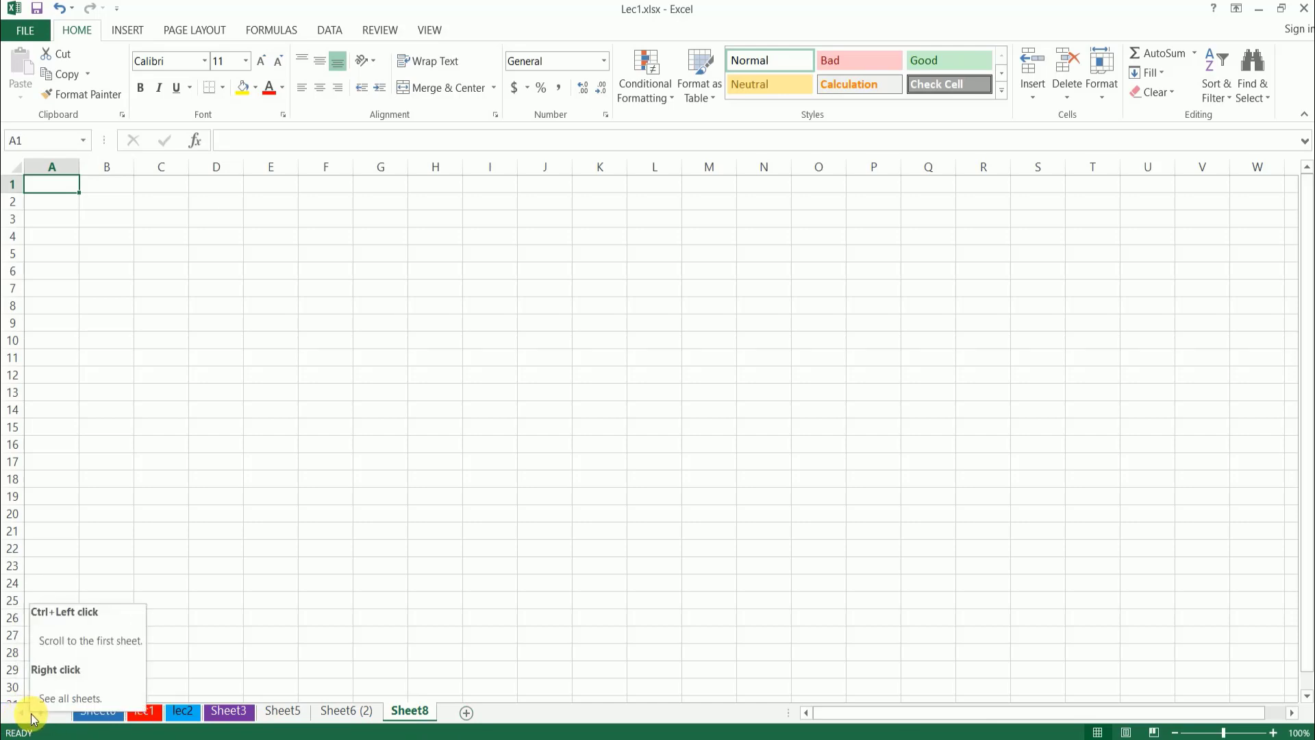
{"action": "left_click", "coordinate": [465, 713]}
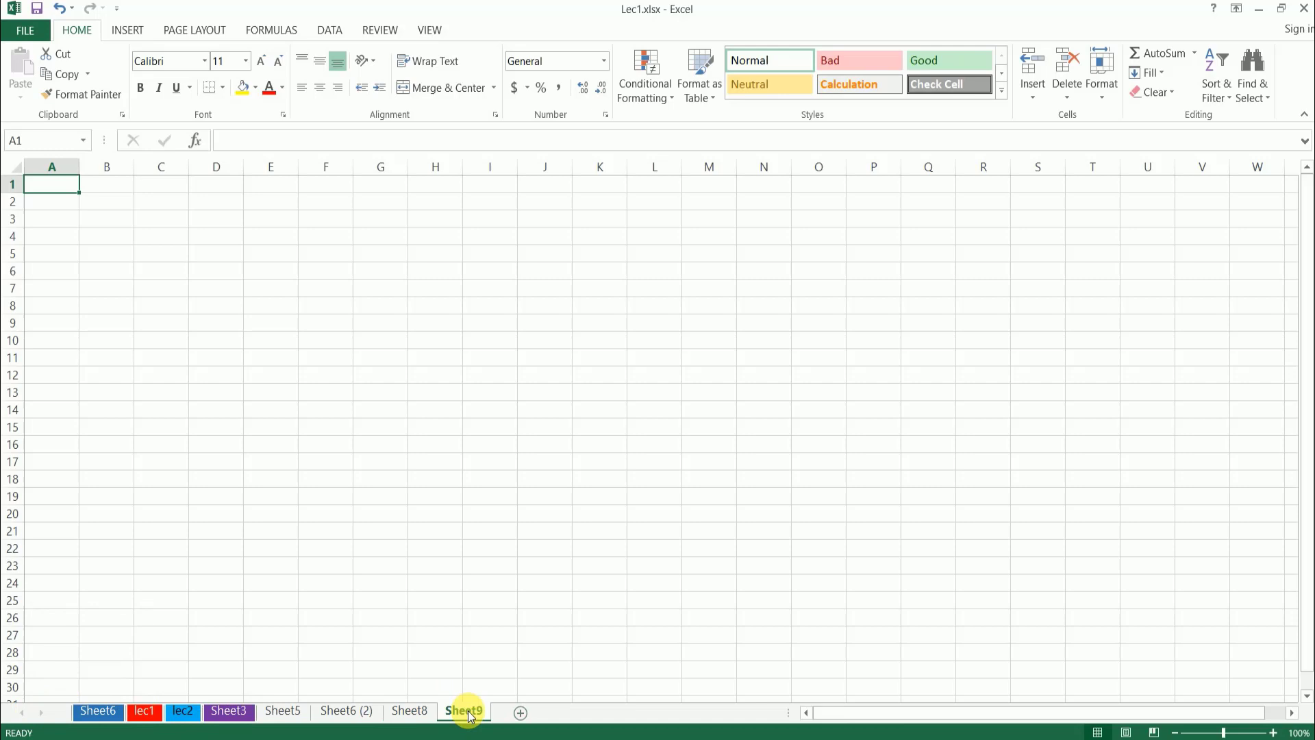
{"action": "left_click", "coordinate": [520, 713]}
{"action": "left_click", "coordinate": [582, 713]}
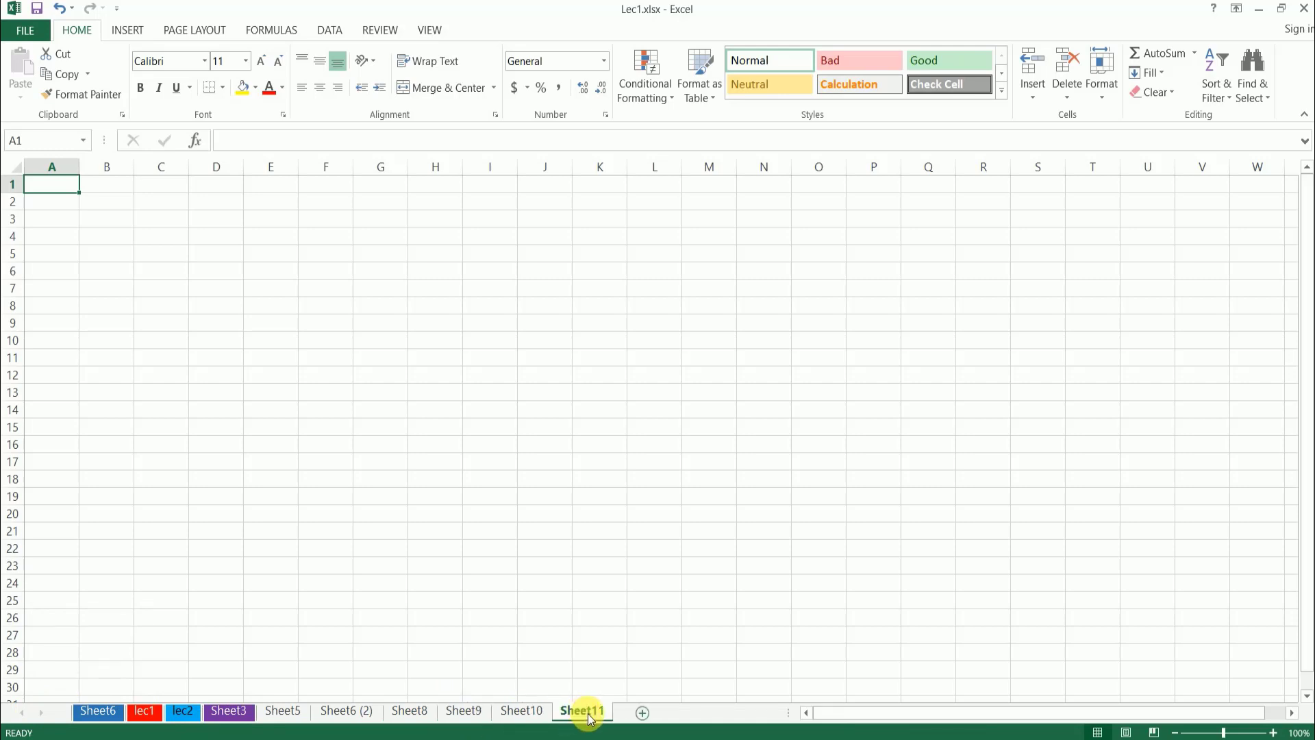
{"action": "left_click", "coordinate": [643, 713]}
{"action": "left_click", "coordinate": [703, 713]}
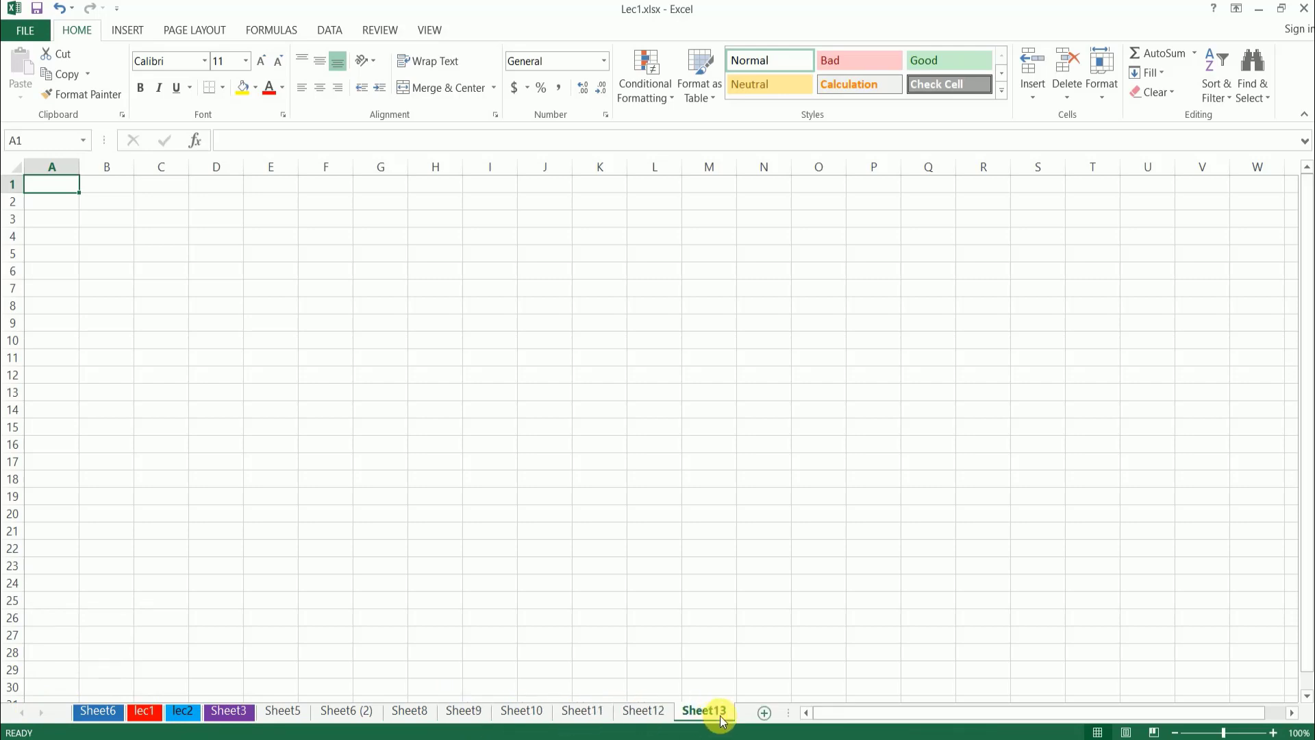
{"action": "left_click", "coordinate": [764, 713]}
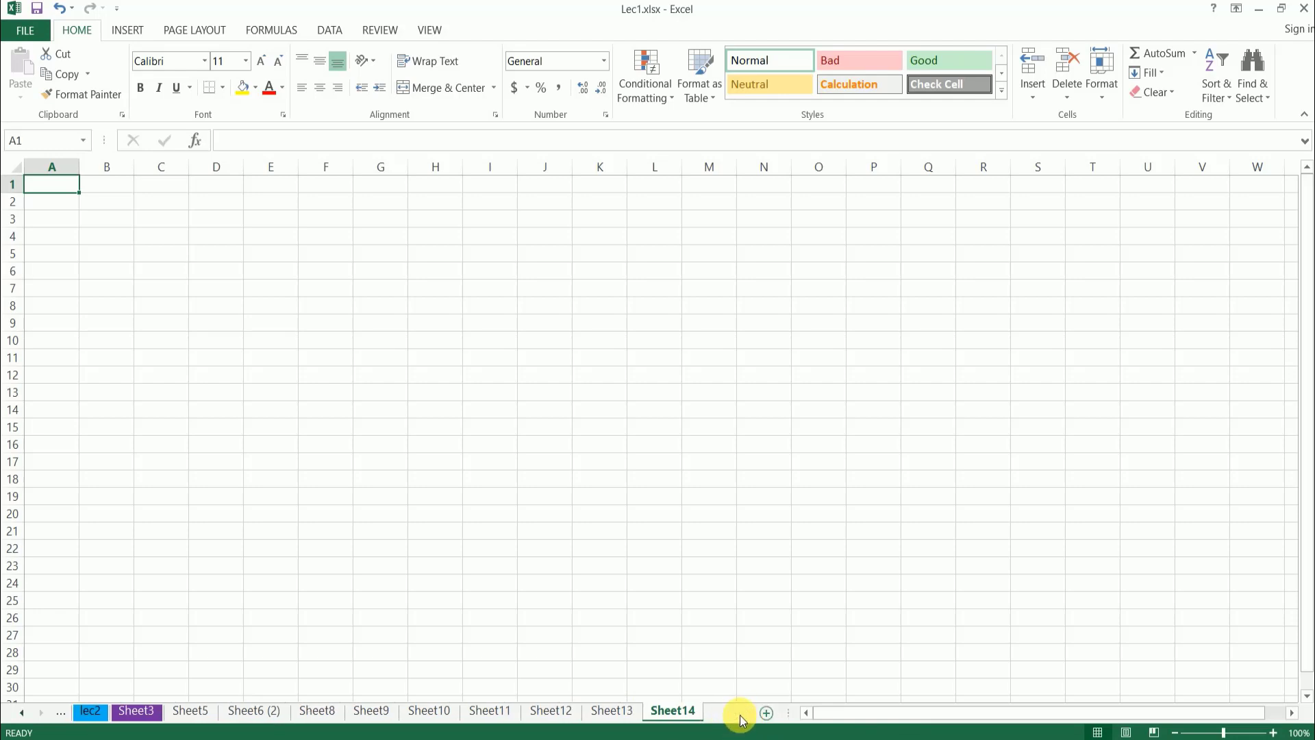
{"action": "left_click", "coordinate": [733, 714]}
{"action": "left_click", "coordinate": [765, 713]}
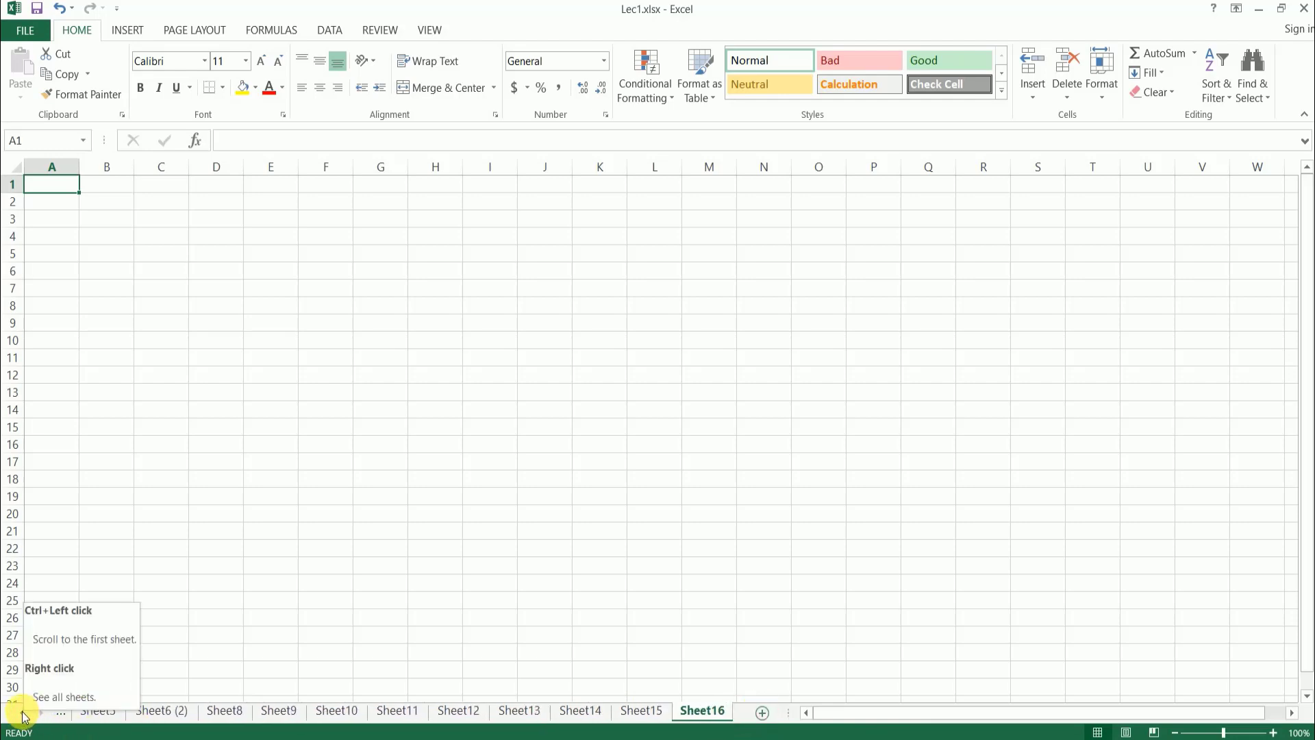
- Switch to the Sheet12 worksheet and select cell H5
{"action": "left_click", "coordinate": [21, 714]}
{"action": "left_click", "coordinate": [21, 715]}
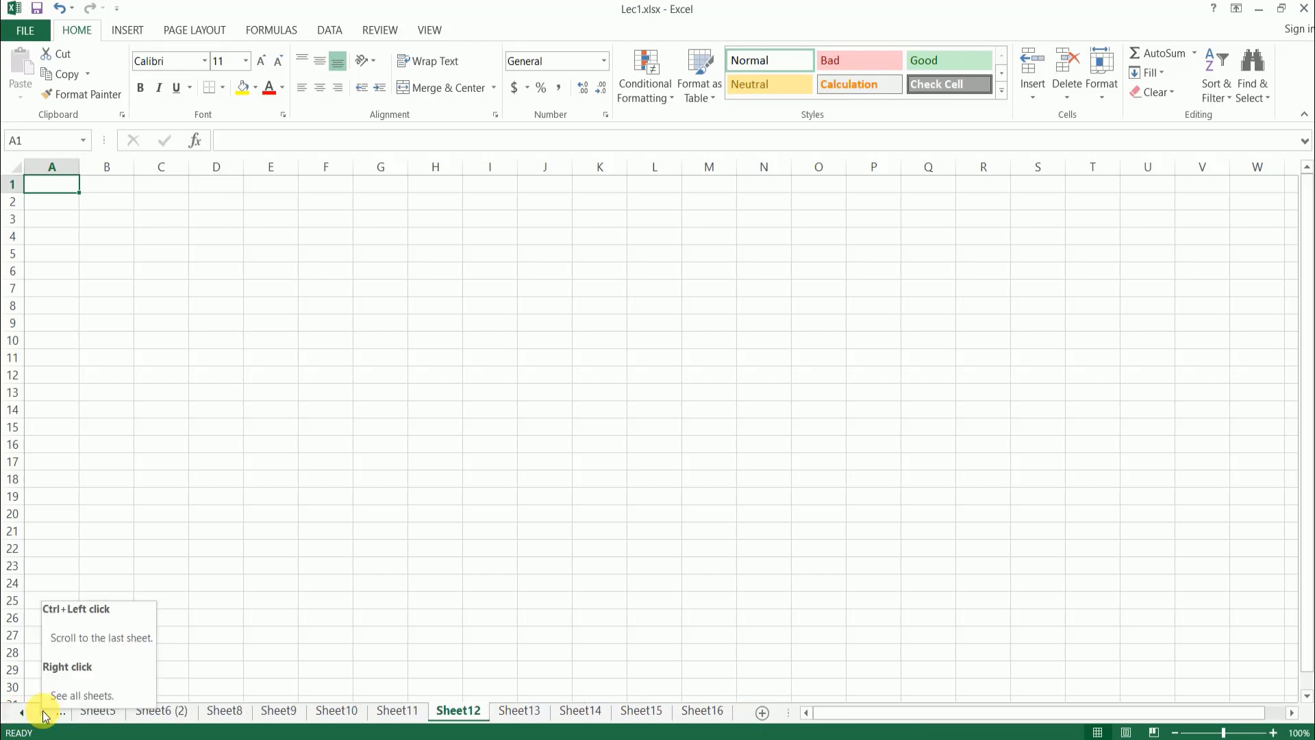
{"action": "left_click", "coordinate": [263, 619]}
{"action": "left_click", "coordinate": [396, 384]}
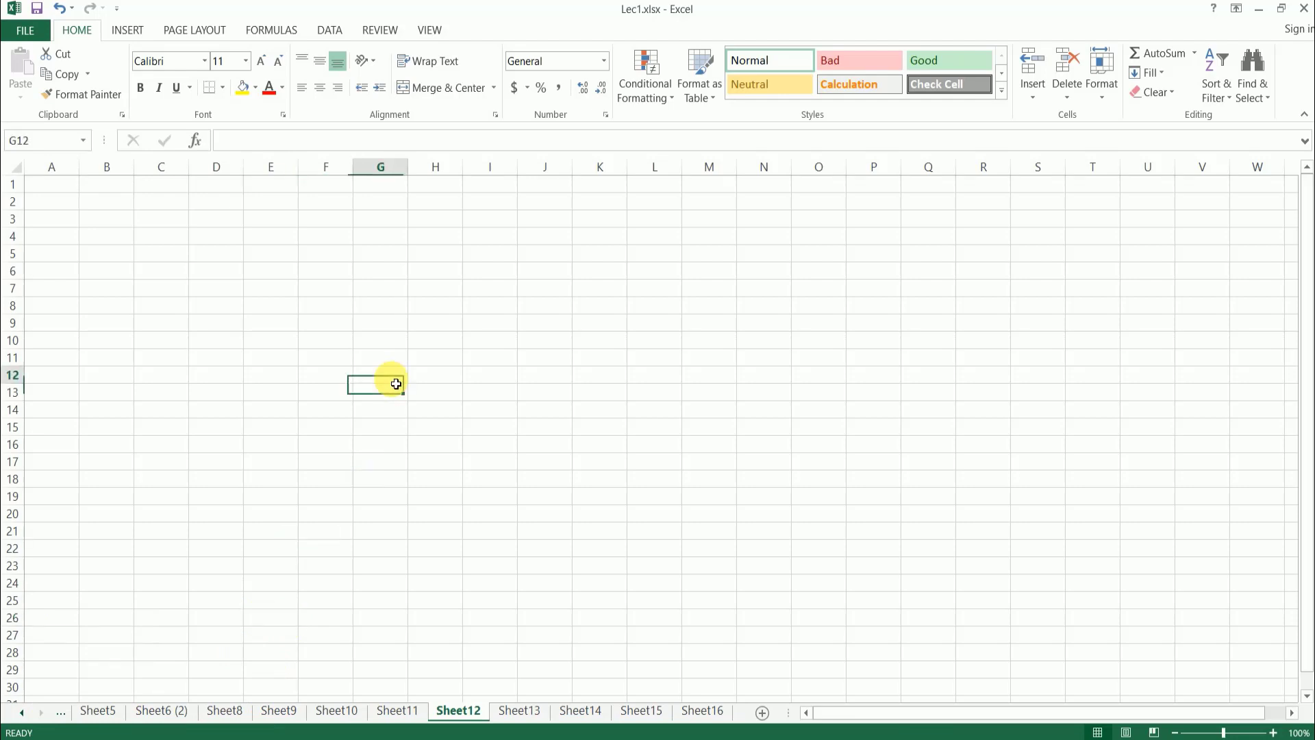
{"action": "left_click", "coordinate": [429, 255]}
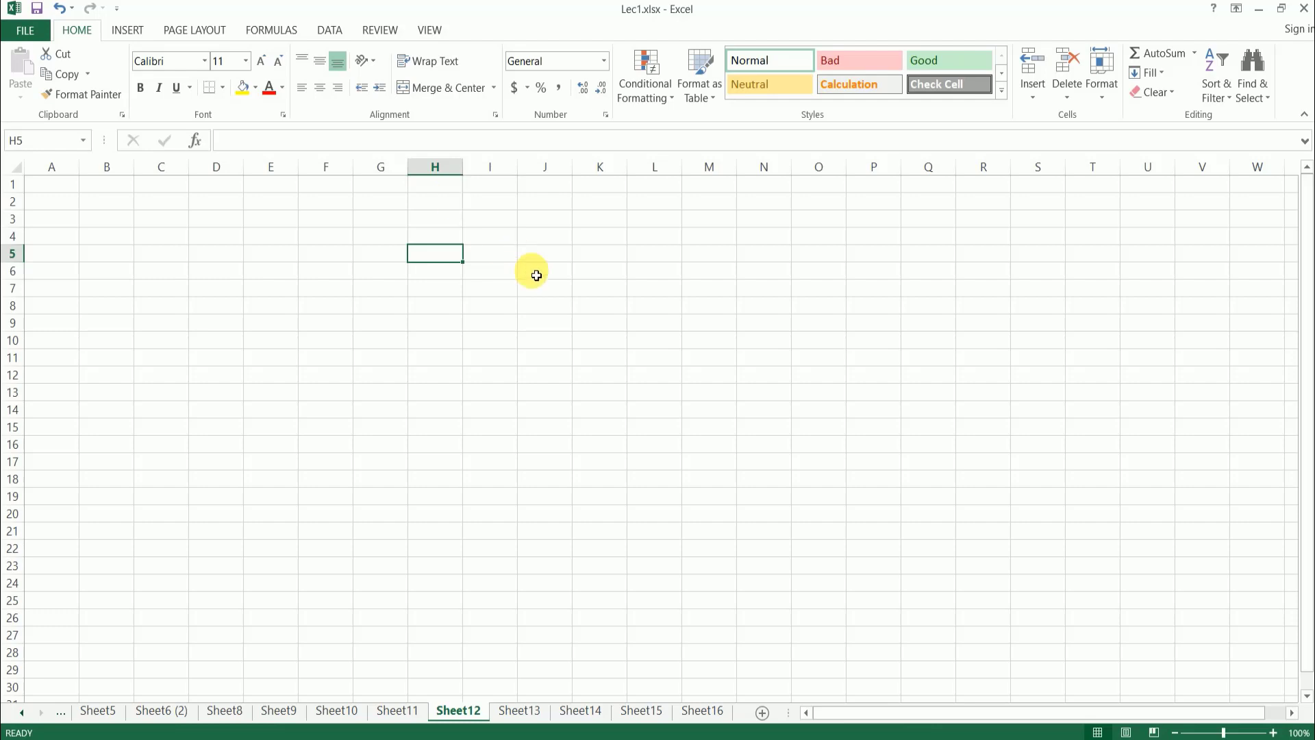
- Select cell H3 and widen column H to about two and a half times its original width
{"action": "left_click", "coordinate": [446, 218]}
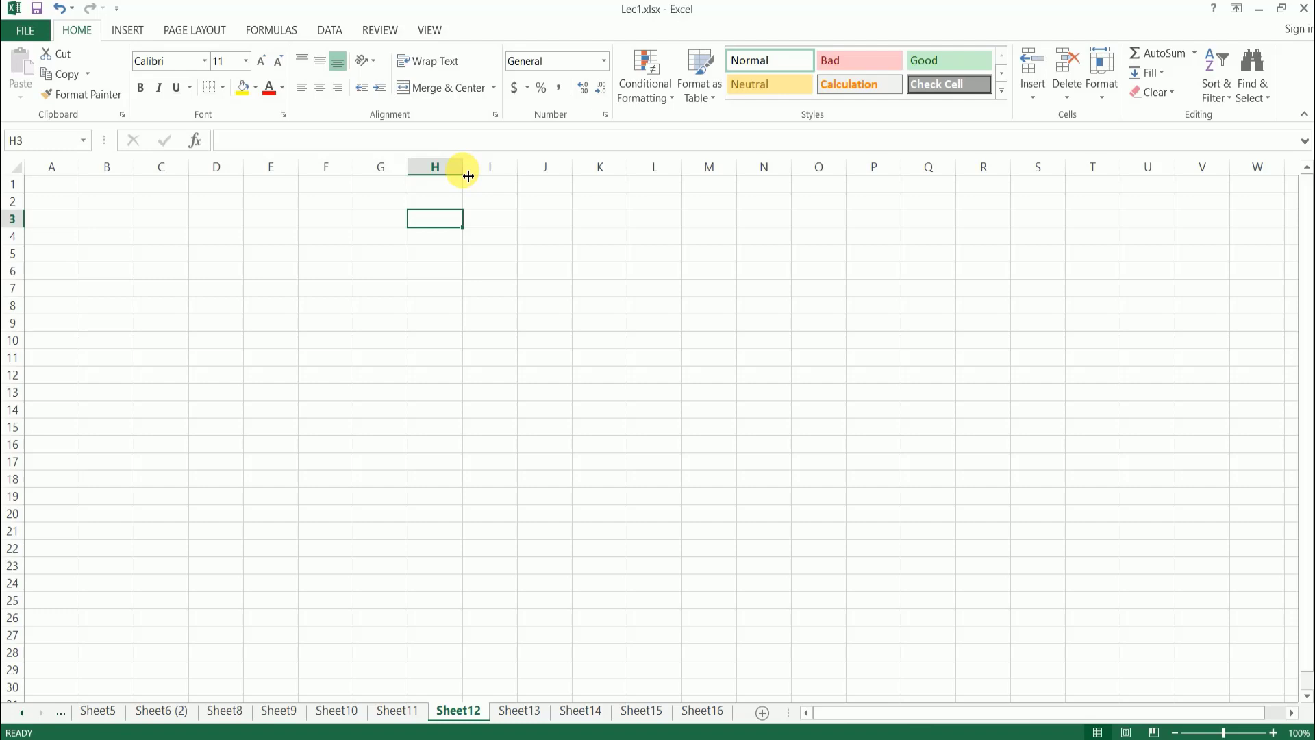
{"action": "left_click_drag", "start_coordinate": [468, 176], "coordinate": [468, 176]}
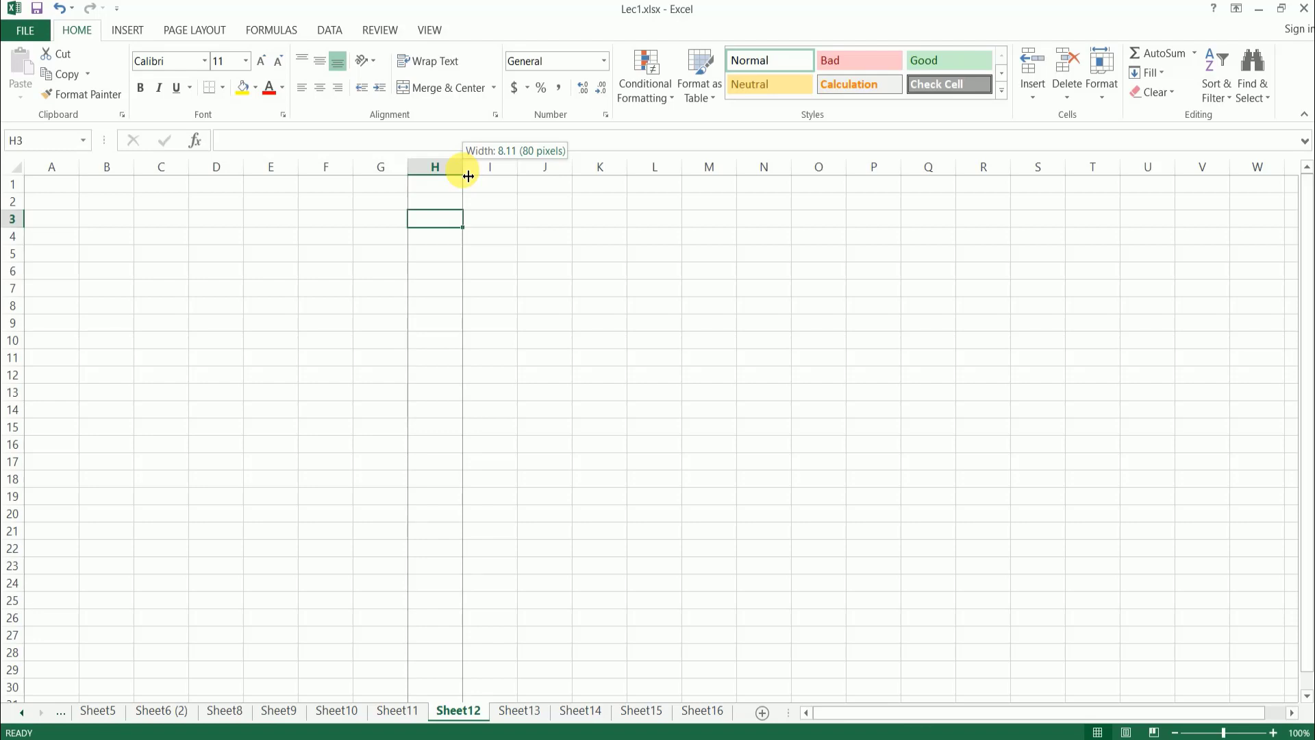
{"action": "left_click_drag", "start_coordinate": [470, 176], "coordinate": [549, 182]}
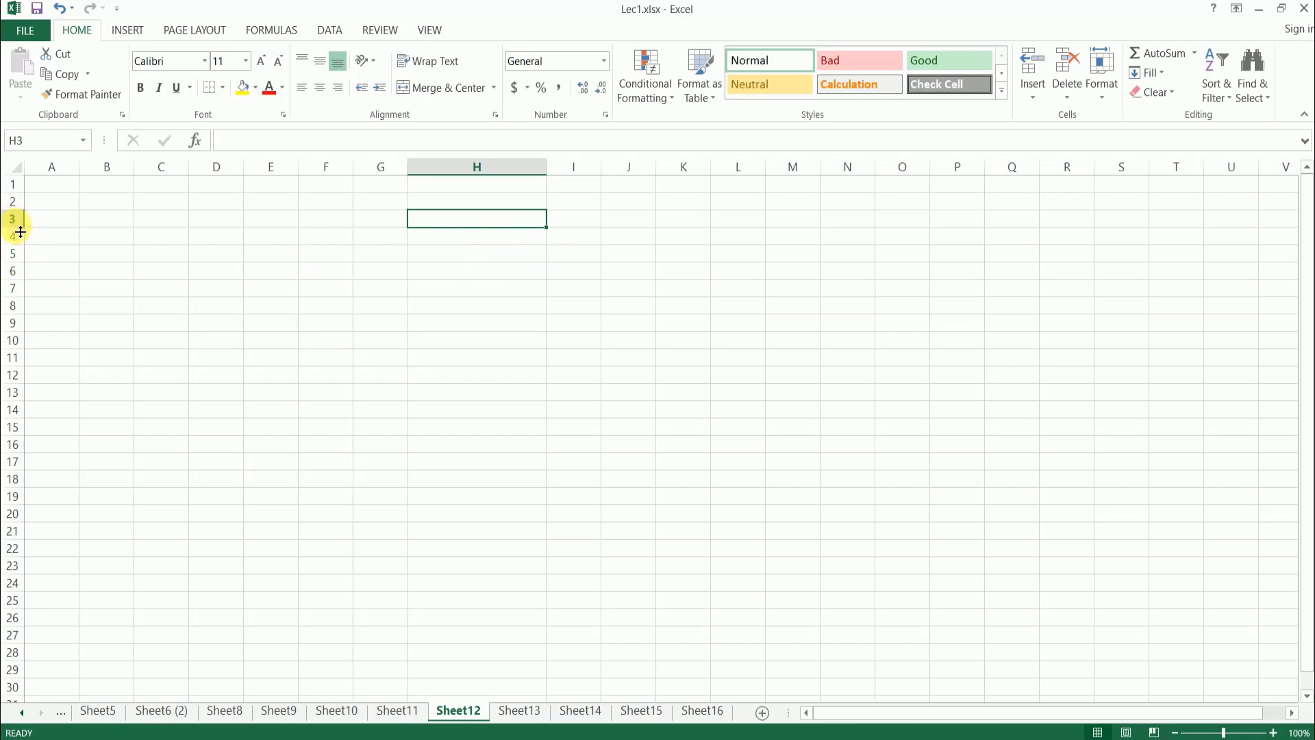
- Increase row 7 to about five times and row 3 to about four times the default row height
{"action": "left_click", "coordinate": [105, 238]}
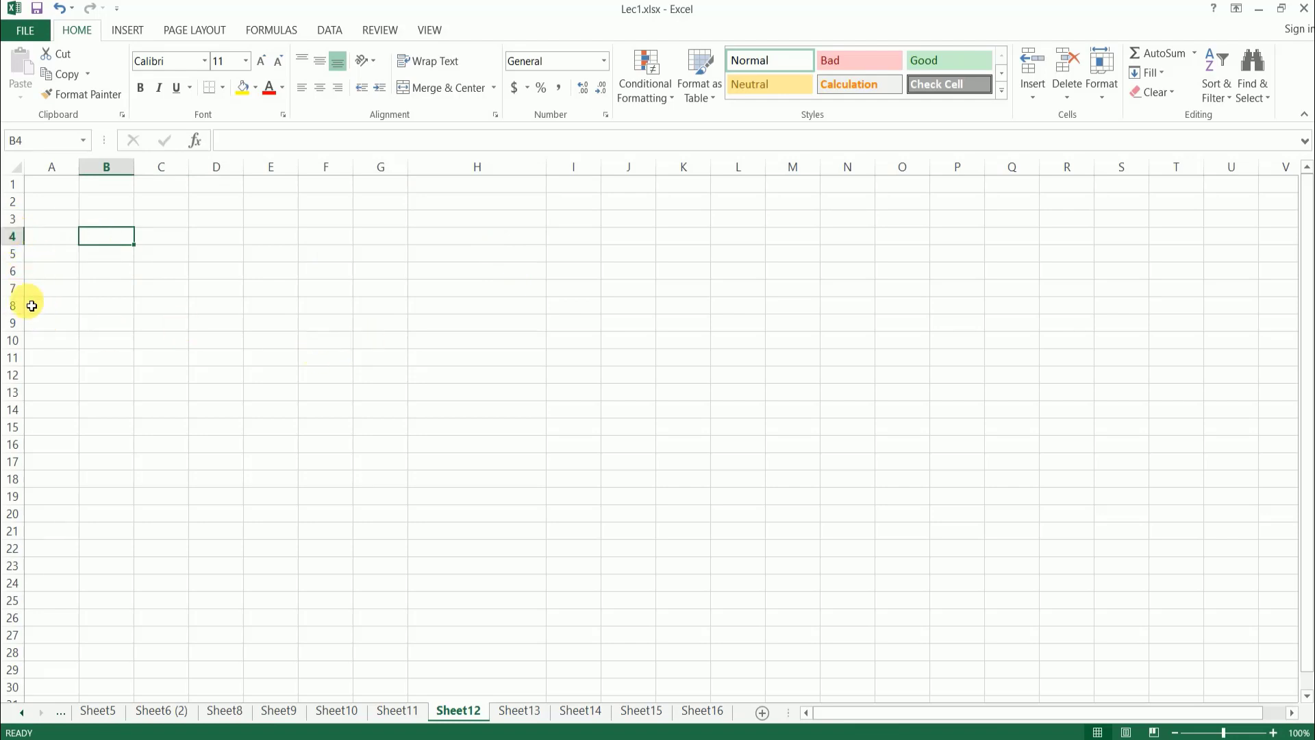
{"action": "left_click_drag", "start_coordinate": [20, 304], "coordinate": [27, 373]}
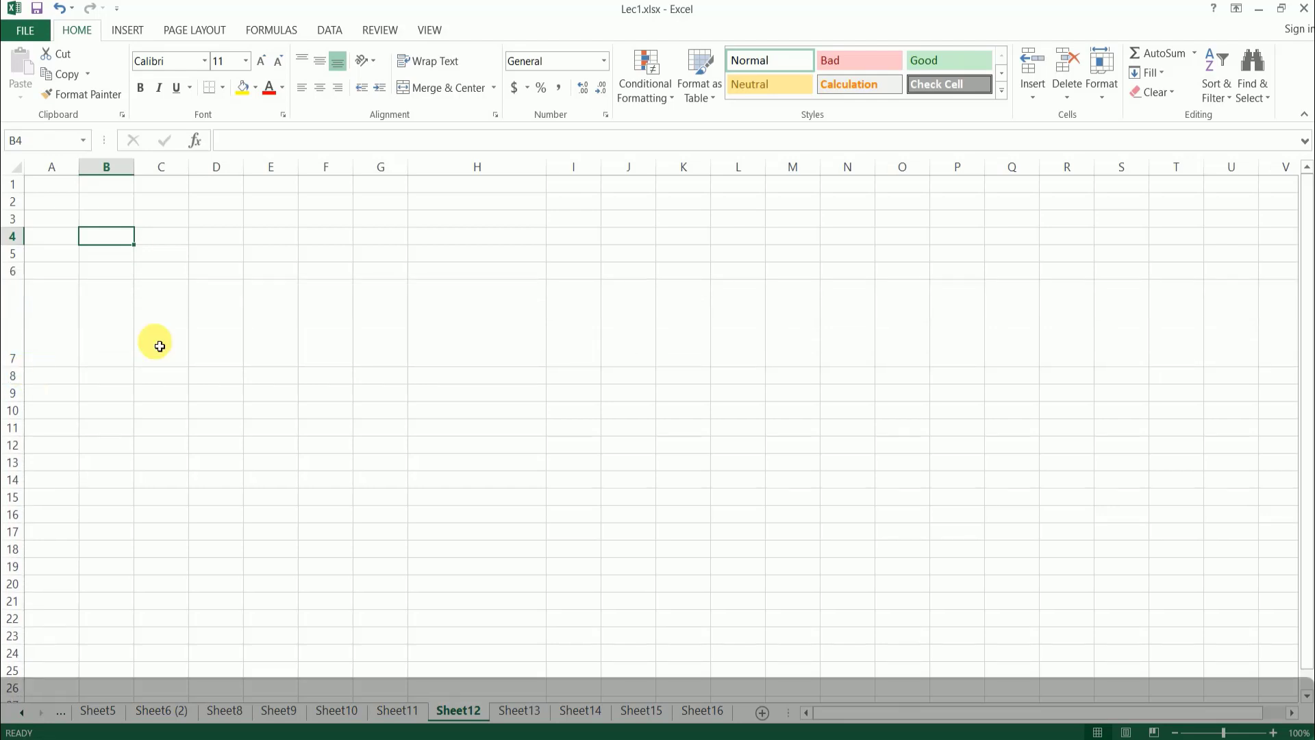
{"action": "left_click", "coordinate": [331, 333]}
{"action": "left_click", "coordinate": [167, 341]}
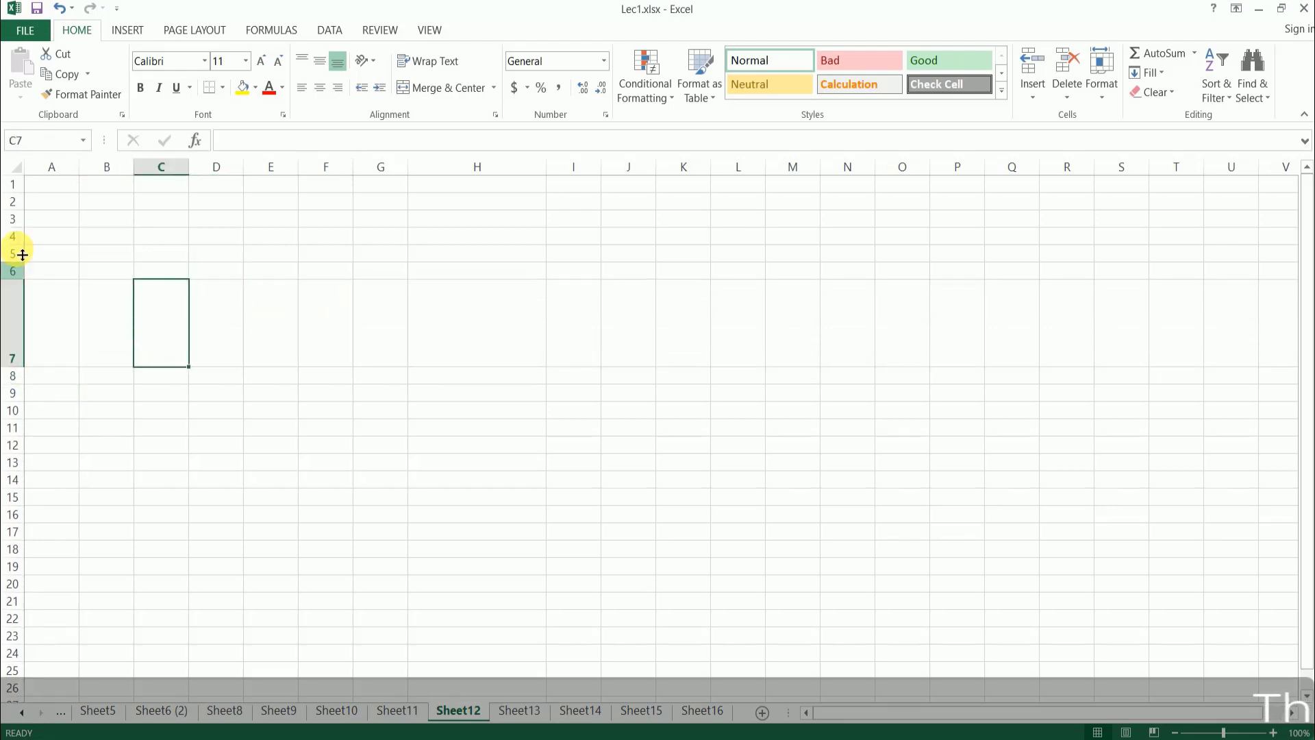
{"action": "left_click_drag", "start_coordinate": [24, 233], "coordinate": [29, 278]}
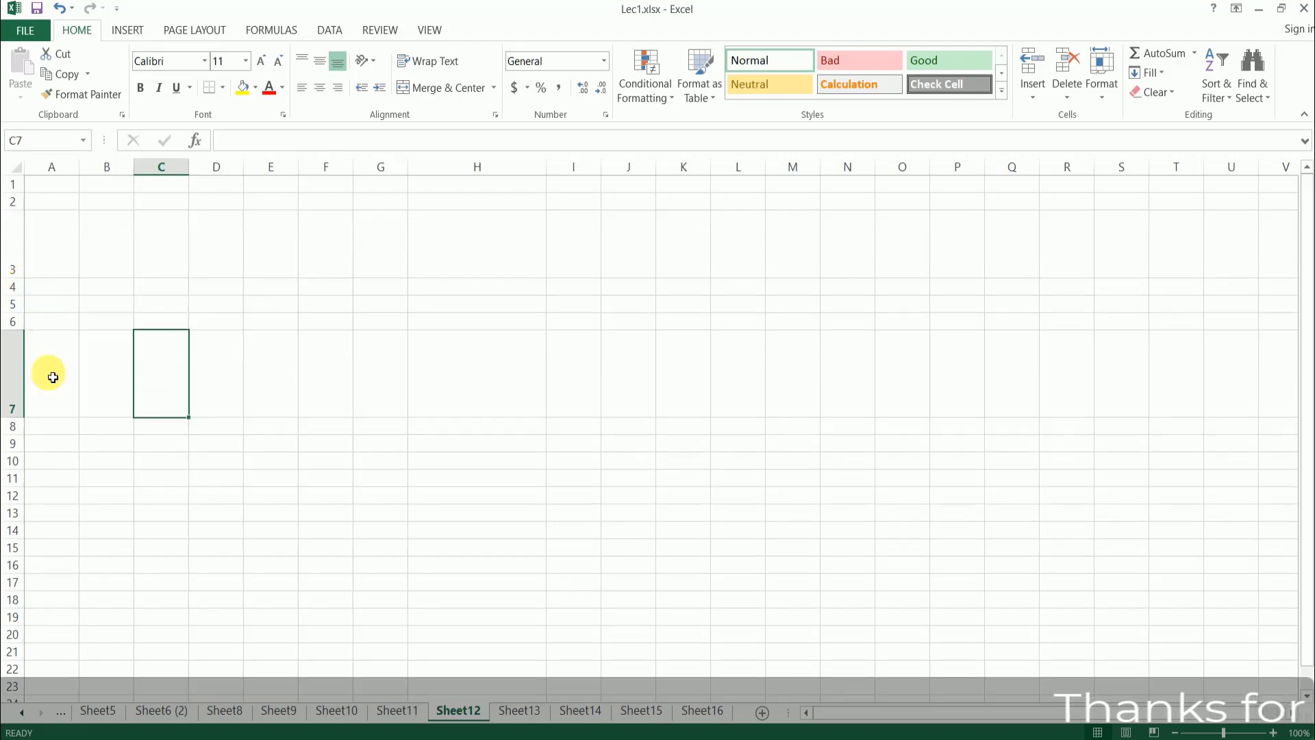
- Select rows 9 to 13 and enlarge them together to an equal height, about four and a half times the default
{"action": "left_click", "coordinate": [33, 461]}
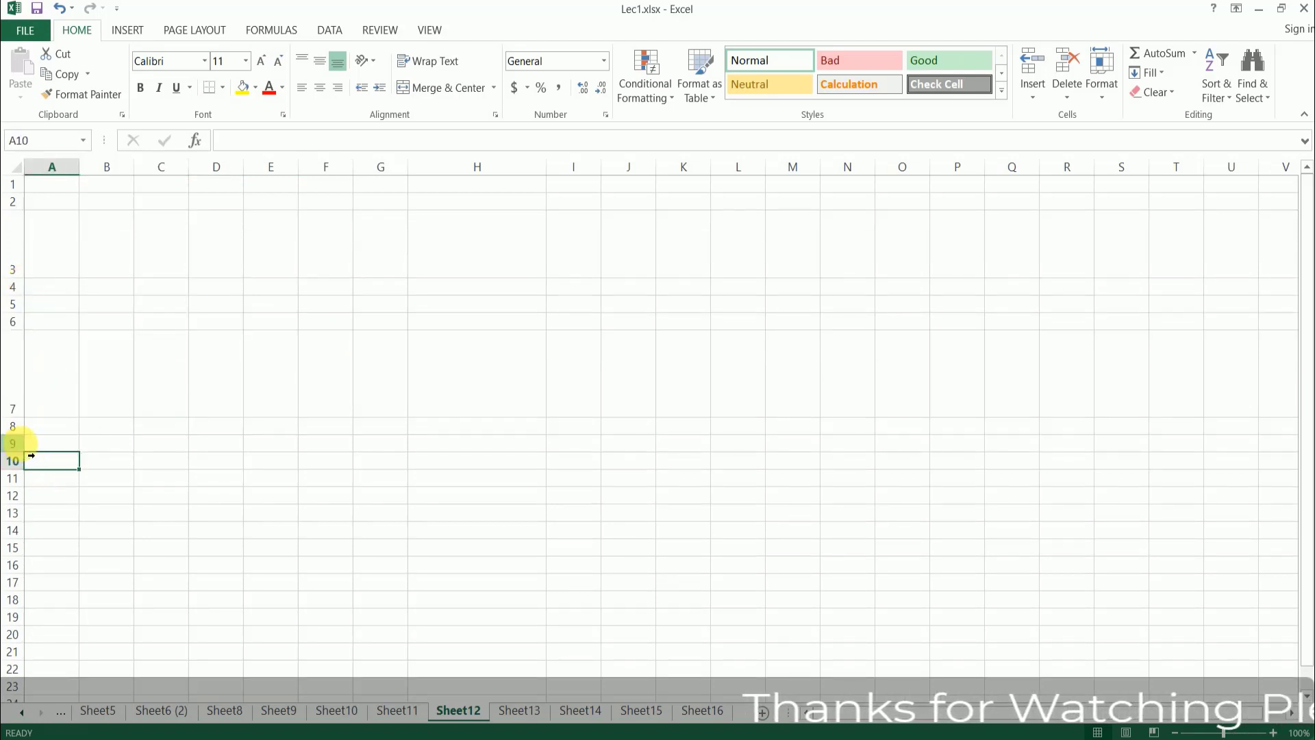
{"action": "left_click_drag", "start_coordinate": [13, 444], "coordinate": [27, 584]}
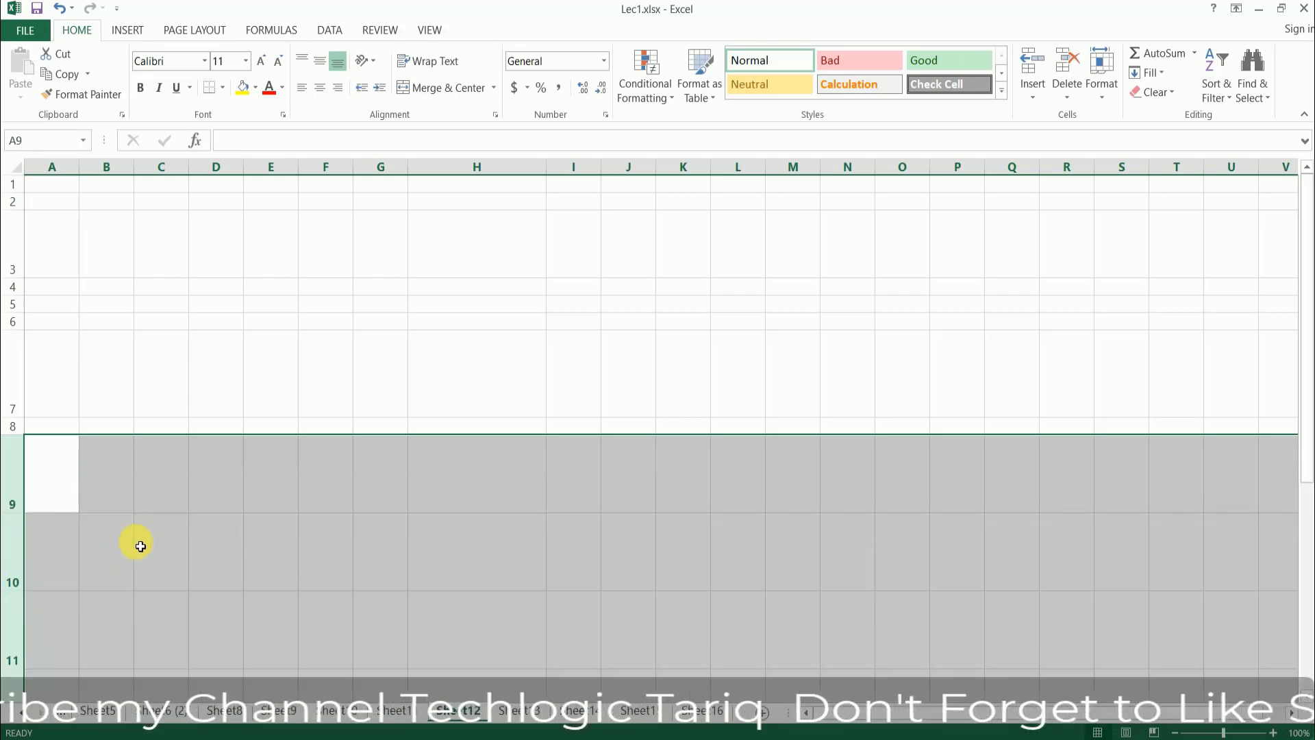
{"action": "scroll", "coordinate": [285, 490], "scroll_direction": "down", "scroll_amount": 3}
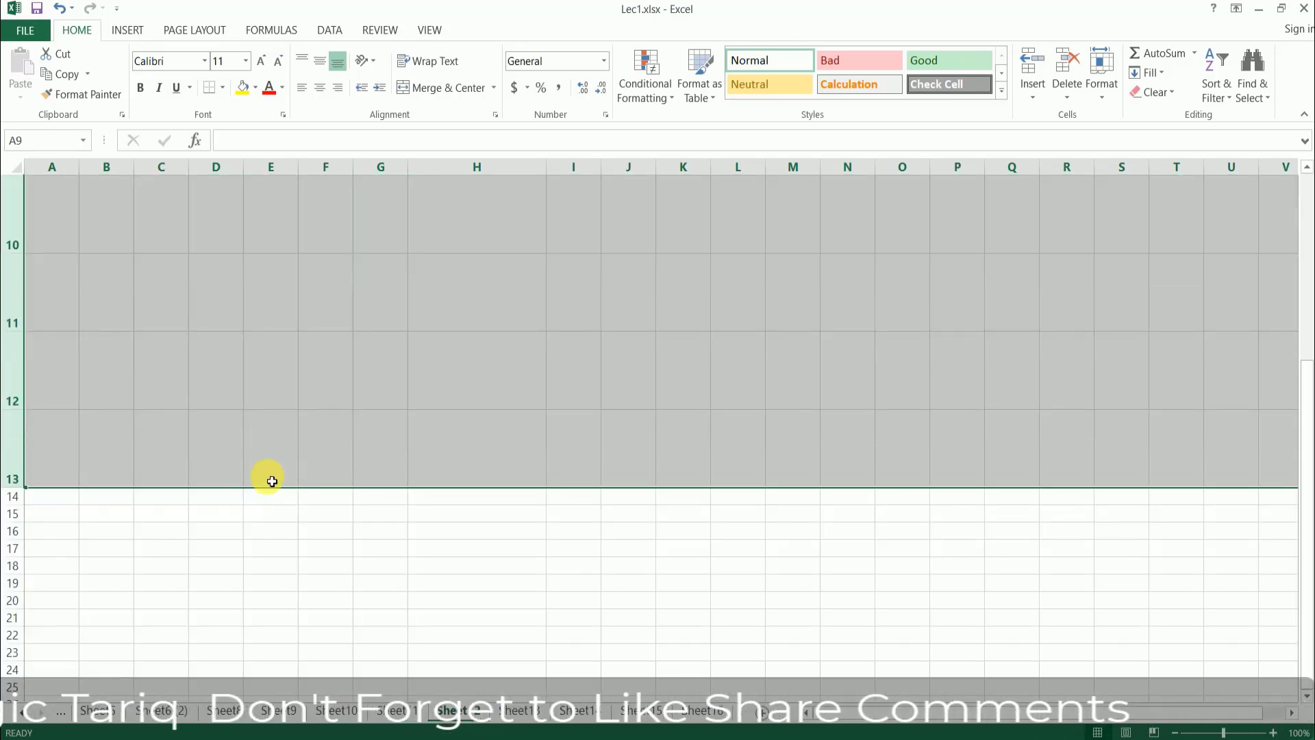
{"action": "scroll", "coordinate": [272, 481], "scroll_direction": "up", "scroll_amount": 1}
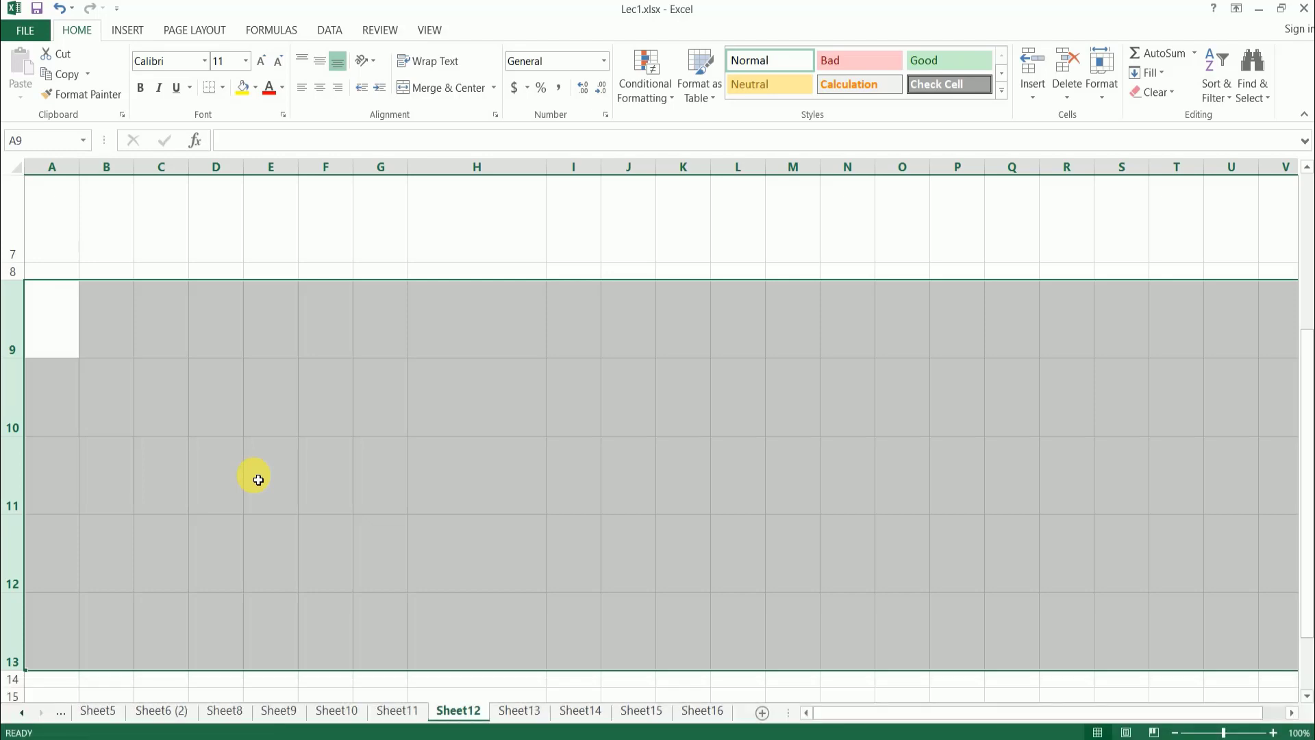
- Select columns F to H and widen them together to one equal width, about five times the default
{"action": "left_click", "coordinate": [500, 273]}
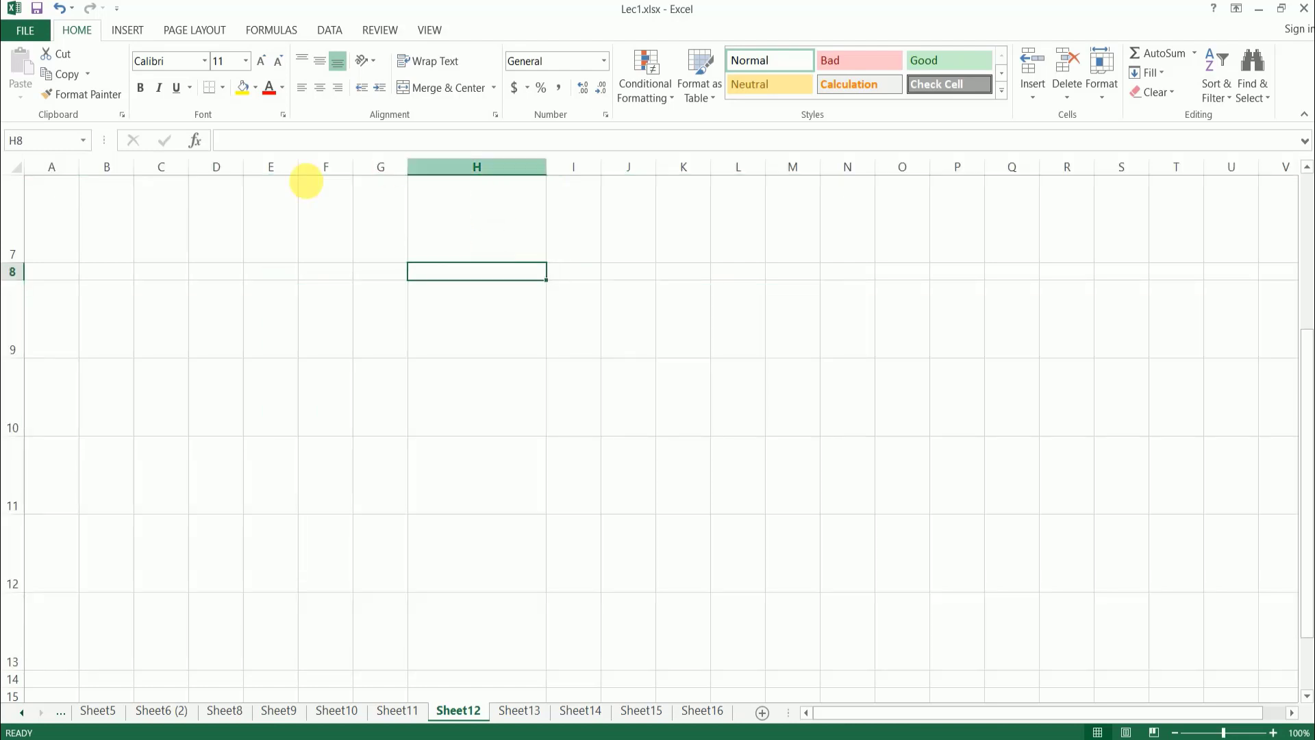
{"action": "left_click_drag", "start_coordinate": [352, 183], "coordinate": [692, 170]}
{"action": "left_click", "coordinate": [635, 355]}
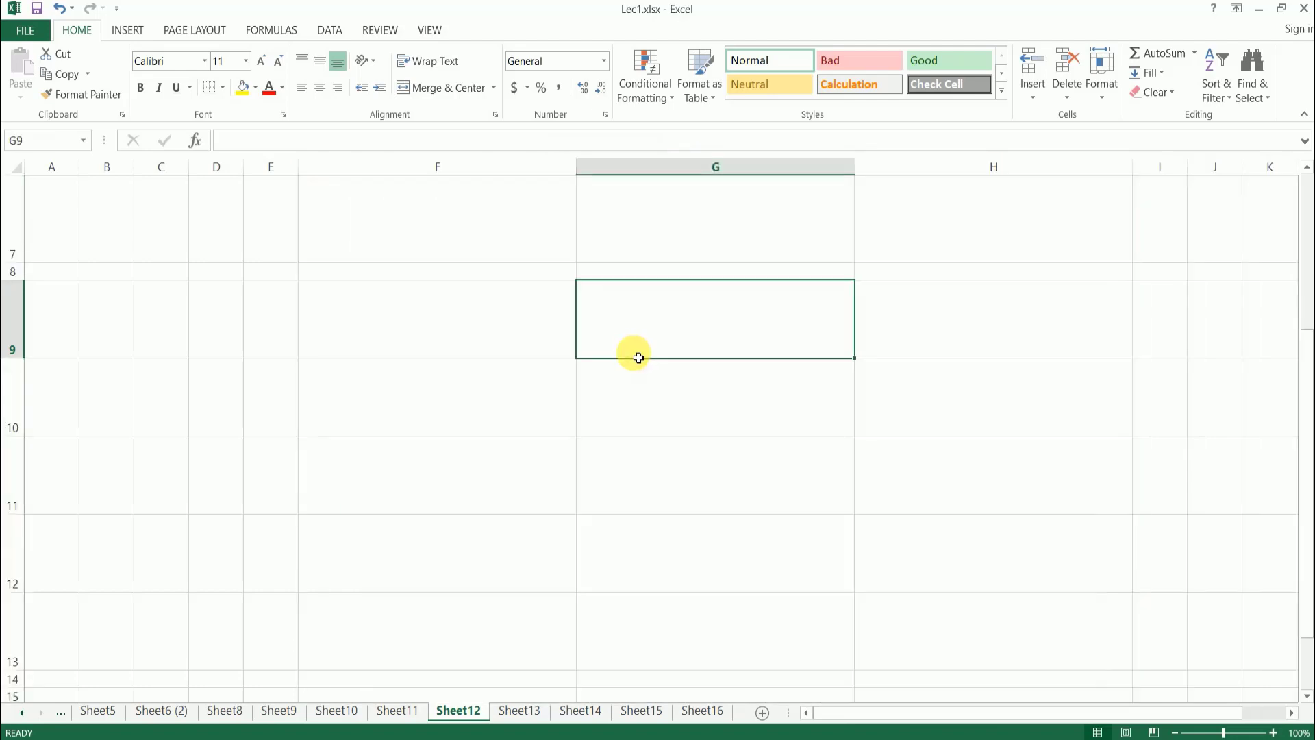
{"action": "left_click", "coordinate": [440, 386]}
{"action": "left_click", "coordinate": [457, 319]}
{"action": "left_click", "coordinate": [560, 402]}
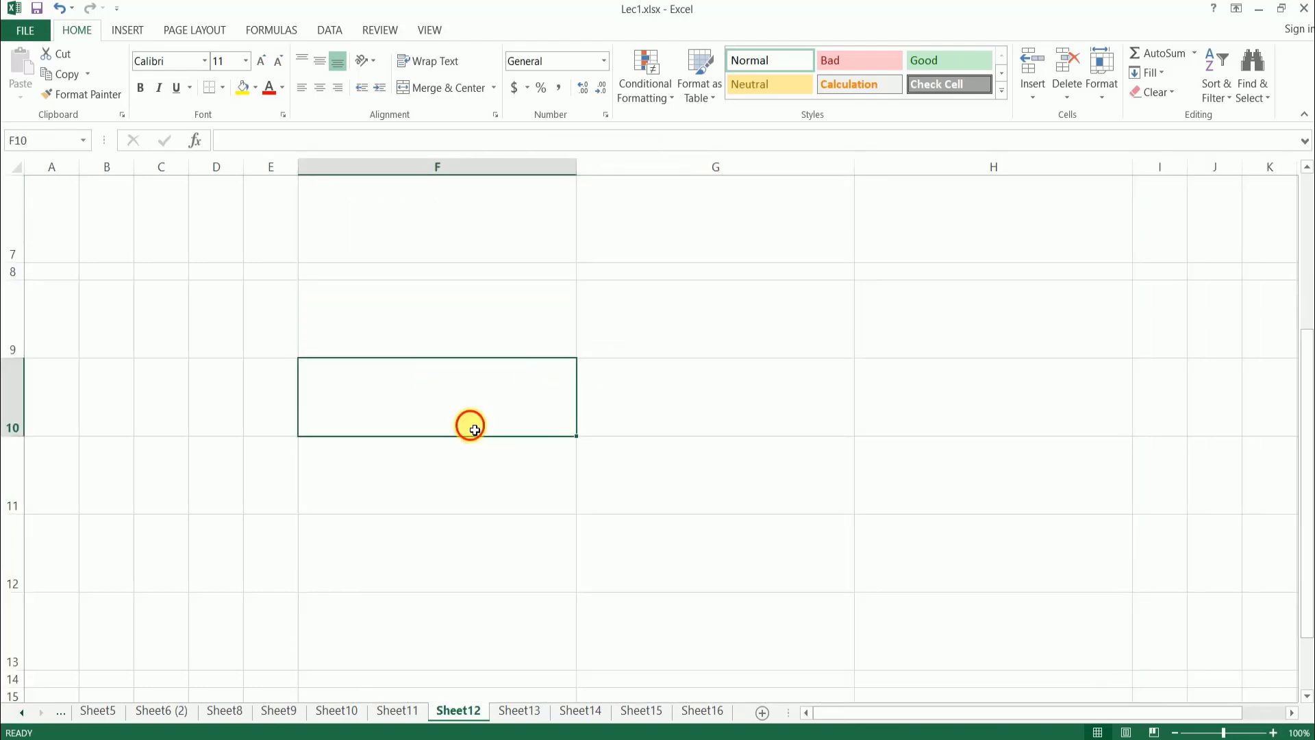
{"action": "left_click", "coordinate": [486, 333]}
{"action": "left_click", "coordinate": [461, 429]}
{"action": "left_click", "coordinate": [479, 346]}
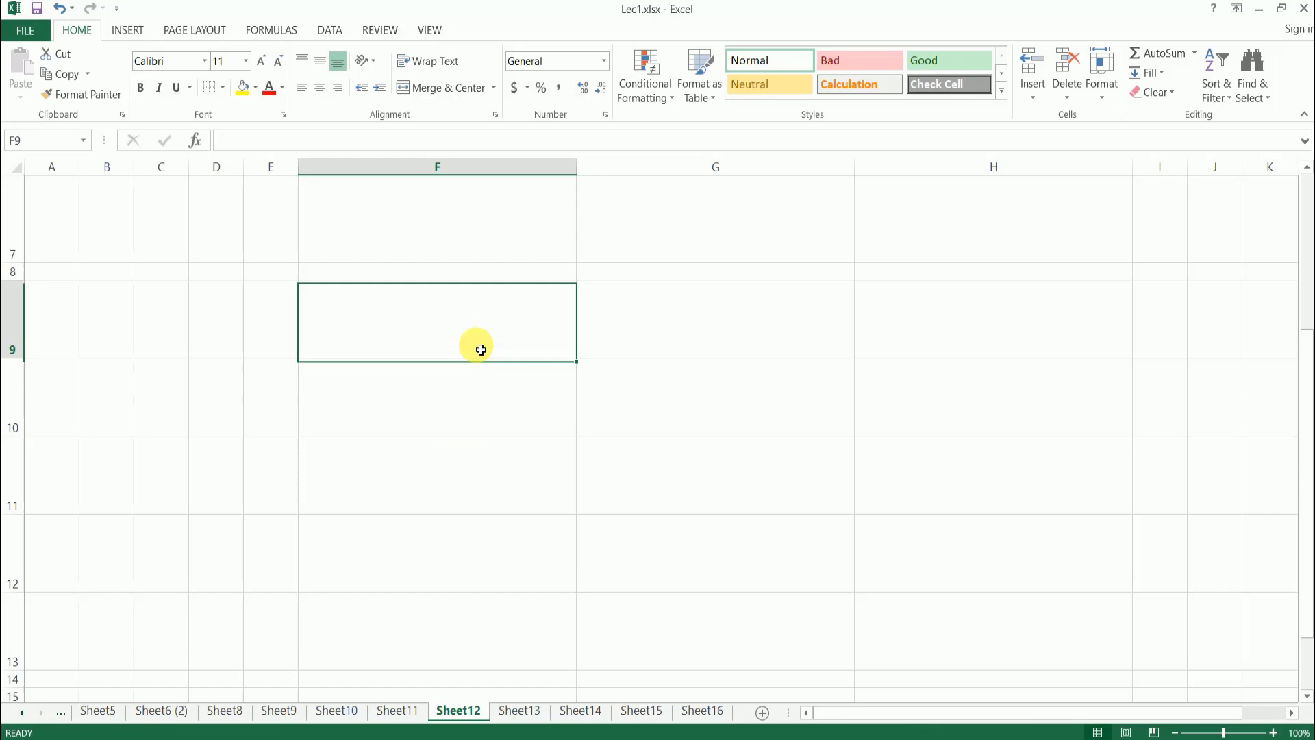
{"action": "left_click", "coordinate": [520, 420]}
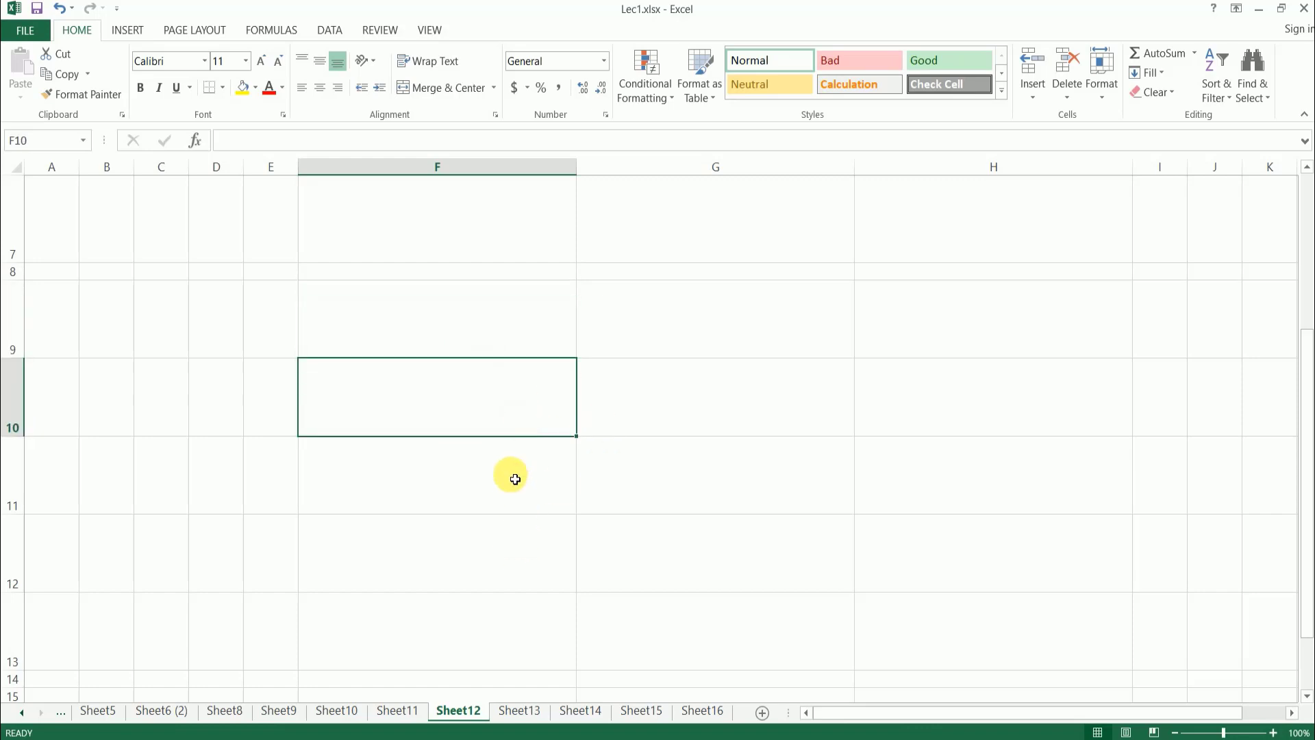
{"action": "scroll", "coordinate": [544, 484], "scroll_direction": "down", "scroll_amount": 6}
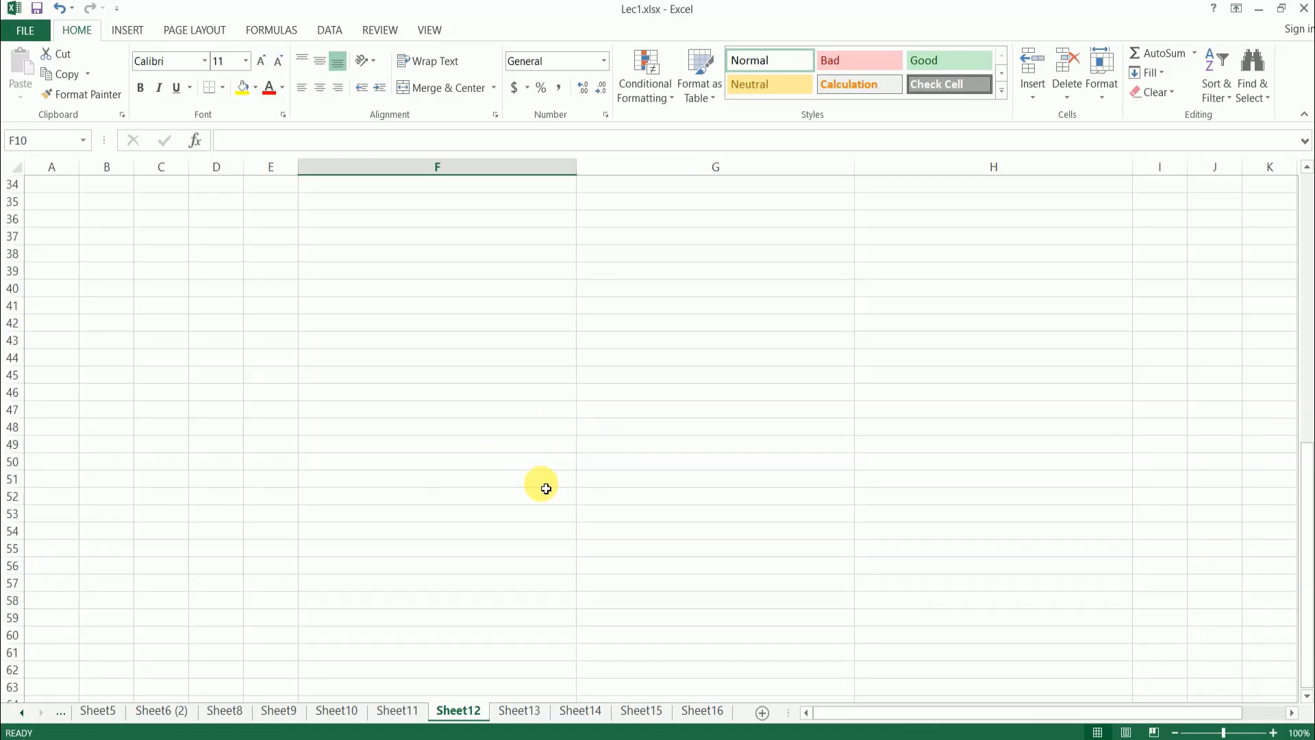
{"action": "scroll", "coordinate": [542, 488], "scroll_direction": "up", "scroll_amount": 6}
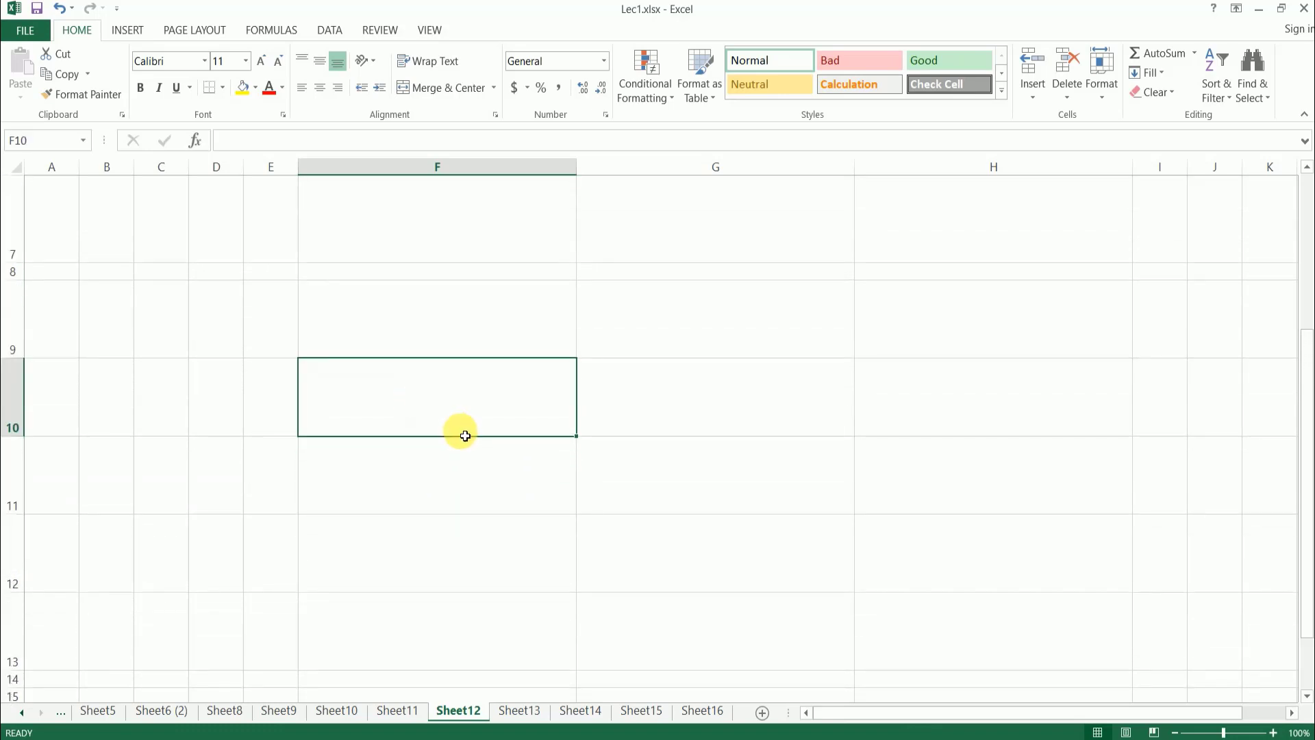
- Enter 1 in cell E10, 3 in G10 and 2 in F10, then reselect F10
{"action": "left_click", "coordinate": [270, 406]}
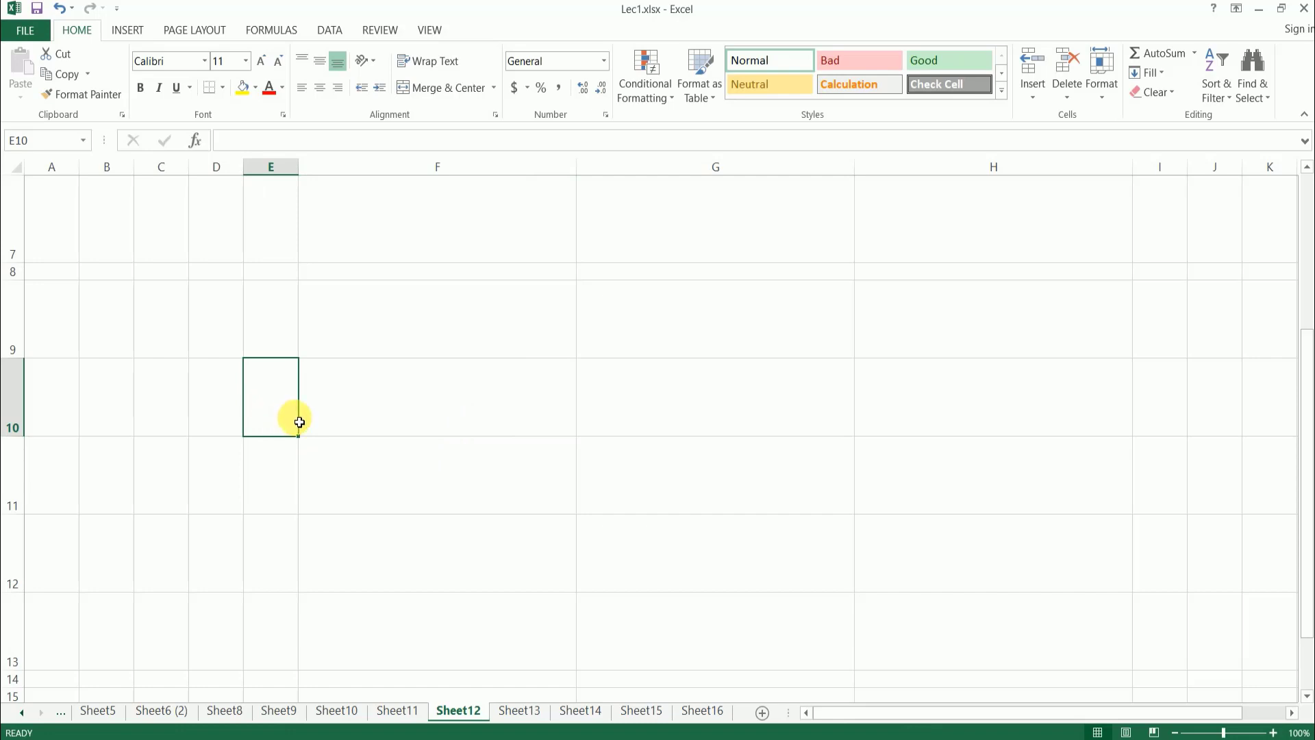
{"action": "type", "text": "1"}
{"action": "left_click", "coordinate": [713, 401]}
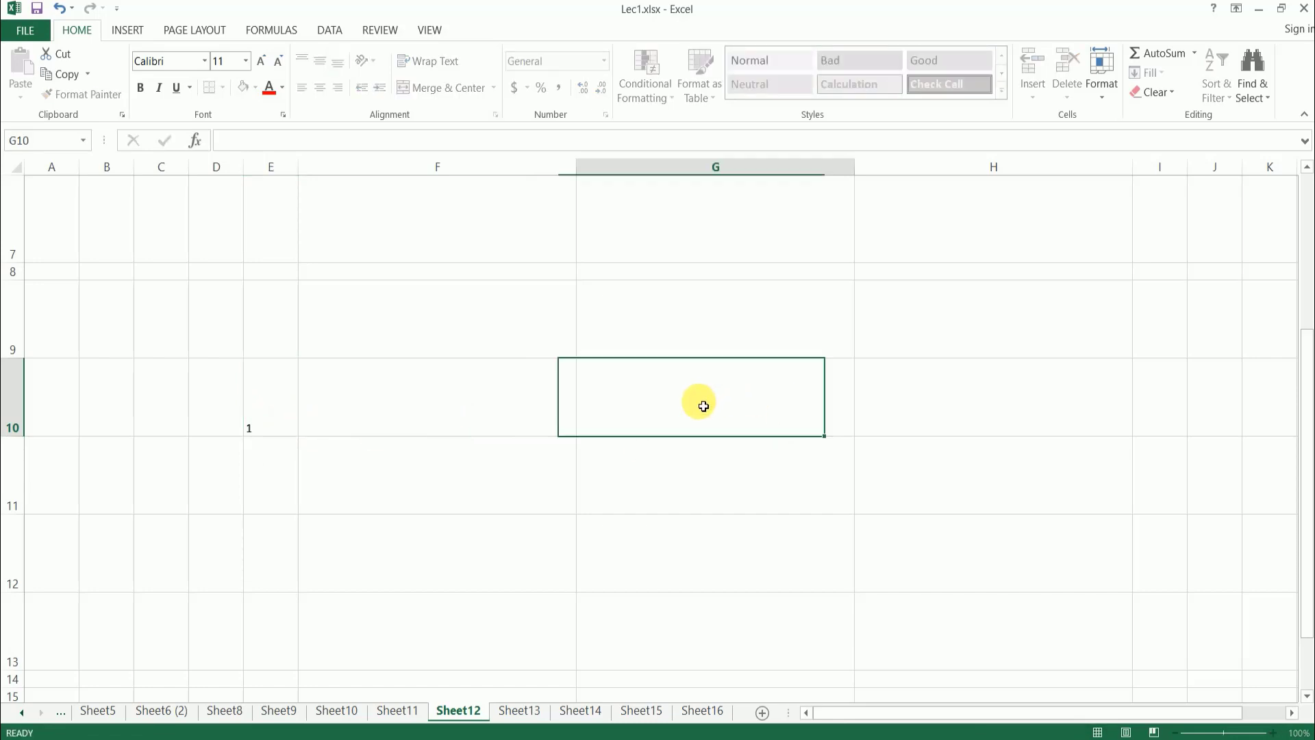
{"action": "type", "text": "3"}
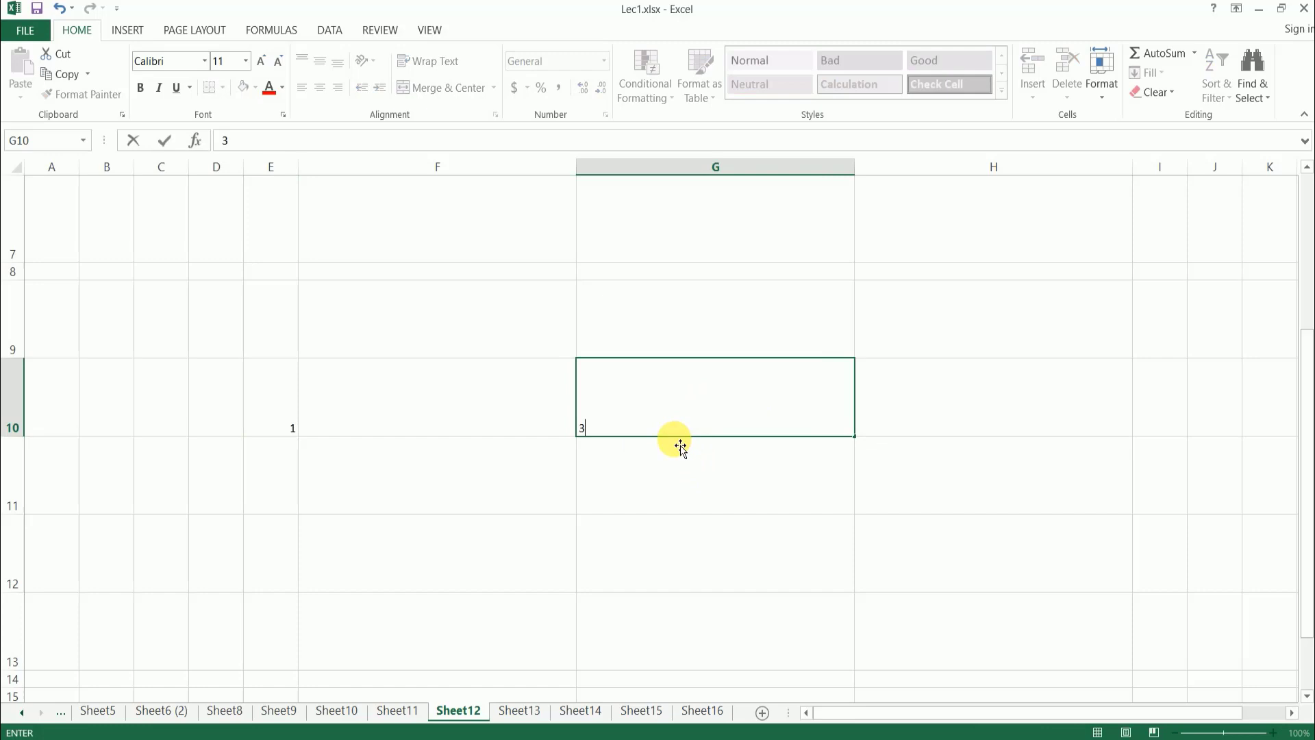
{"action": "left_click", "coordinate": [440, 421]}
{"action": "type", "text": "2"}
{"action": "key", "text": "Return"}
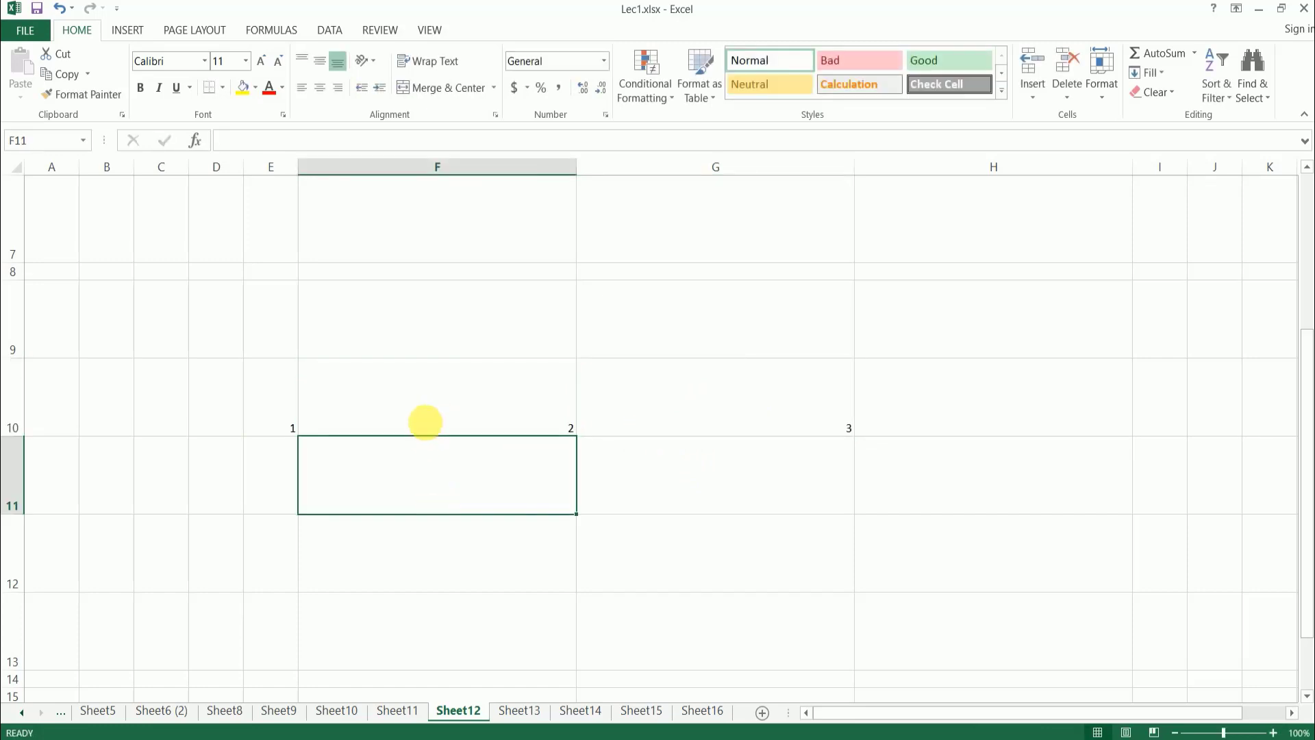
{"action": "left_click", "coordinate": [431, 419]}
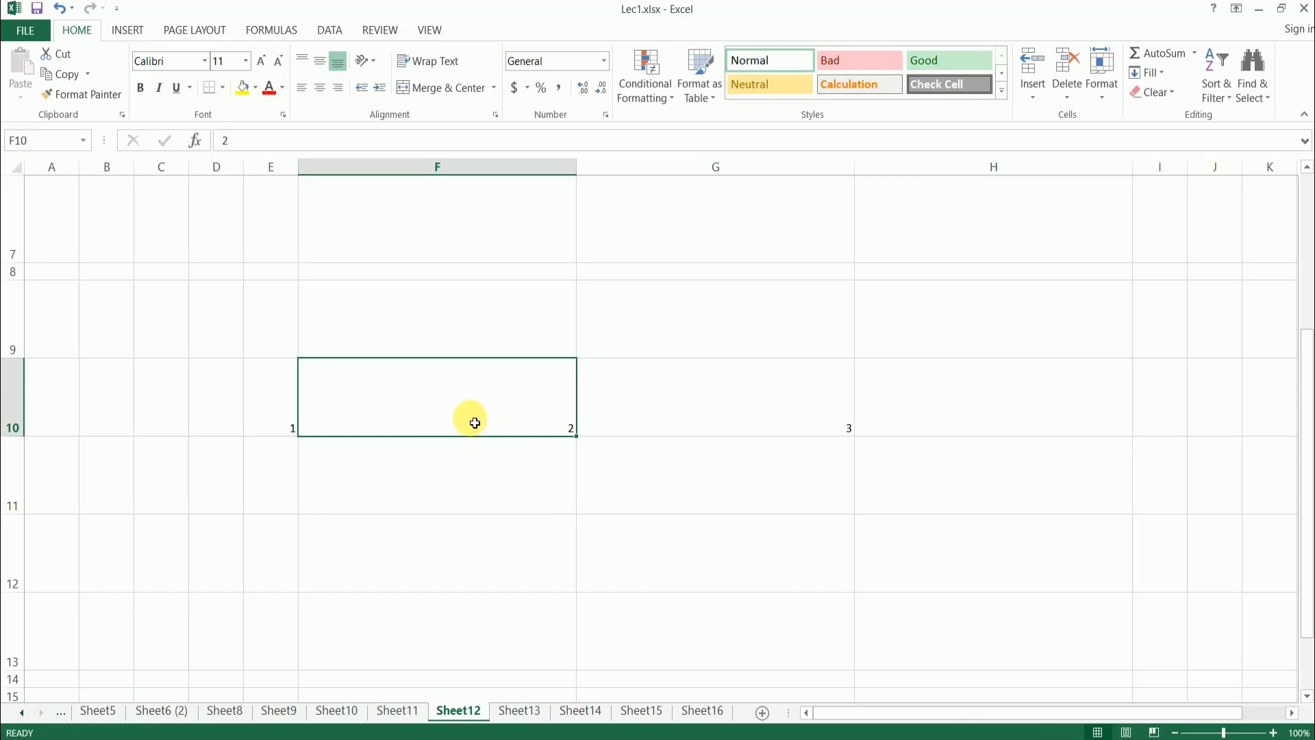
{"action": "left_click", "coordinate": [492, 385]}
{"action": "right_click", "coordinate": [490, 386]}
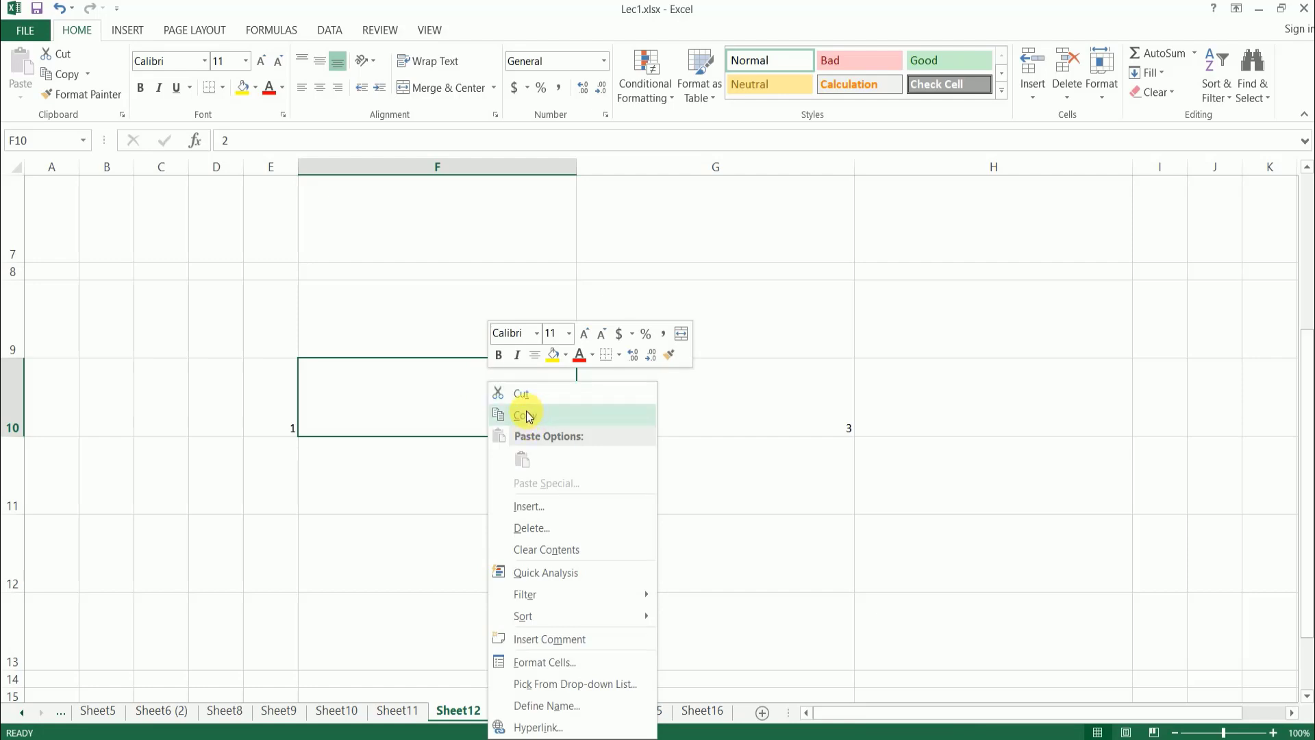
{"action": "left_click", "coordinate": [561, 508]}
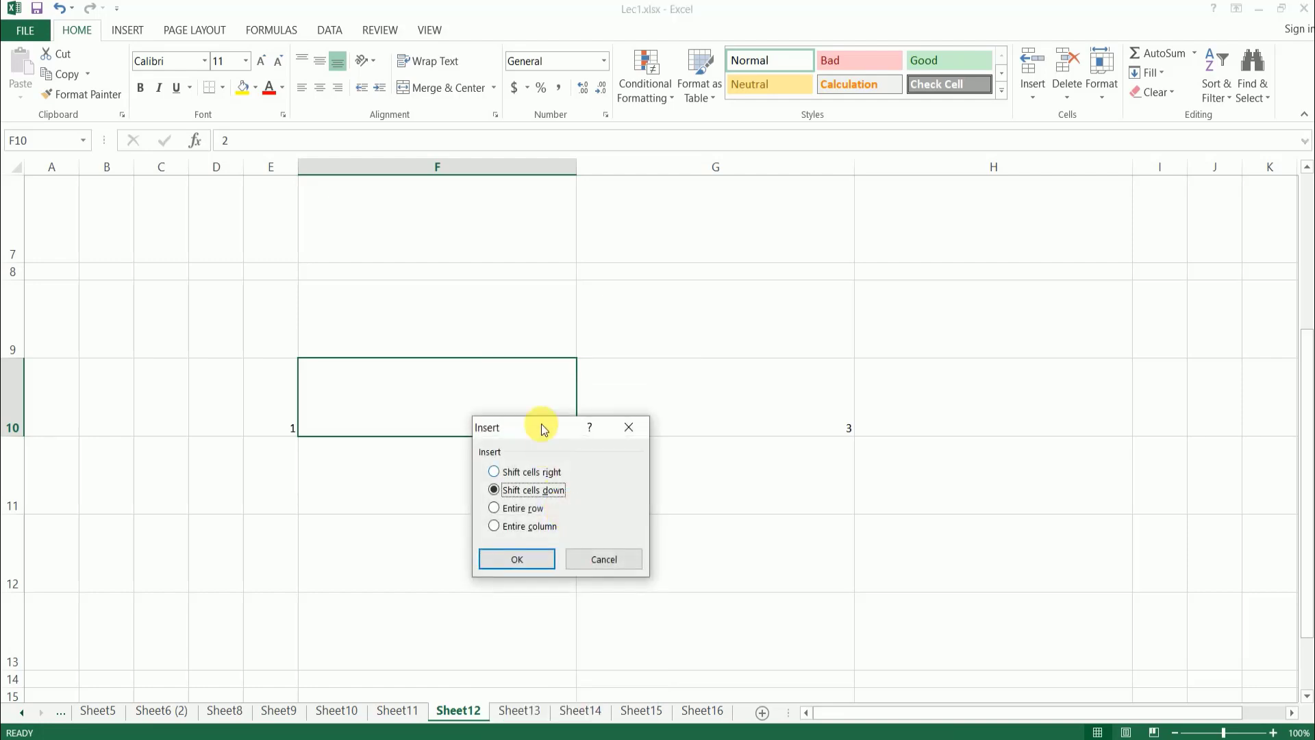
{"action": "left_click_drag", "start_coordinate": [546, 429], "coordinate": [765, 361]}
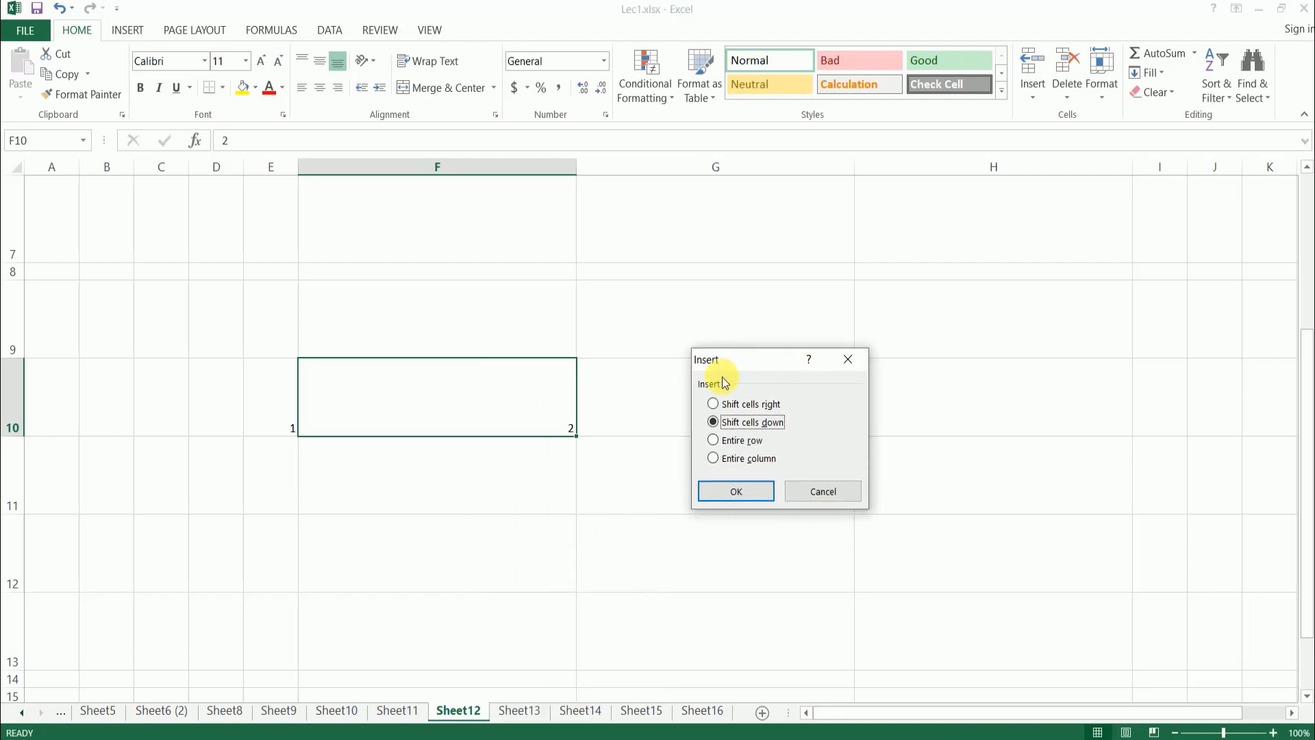
{"action": "left_click", "coordinate": [822, 491]}
- Enter 5 in cell F9 and 6 in cell F11, then reselect F10
{"action": "left_click", "coordinate": [450, 319]}
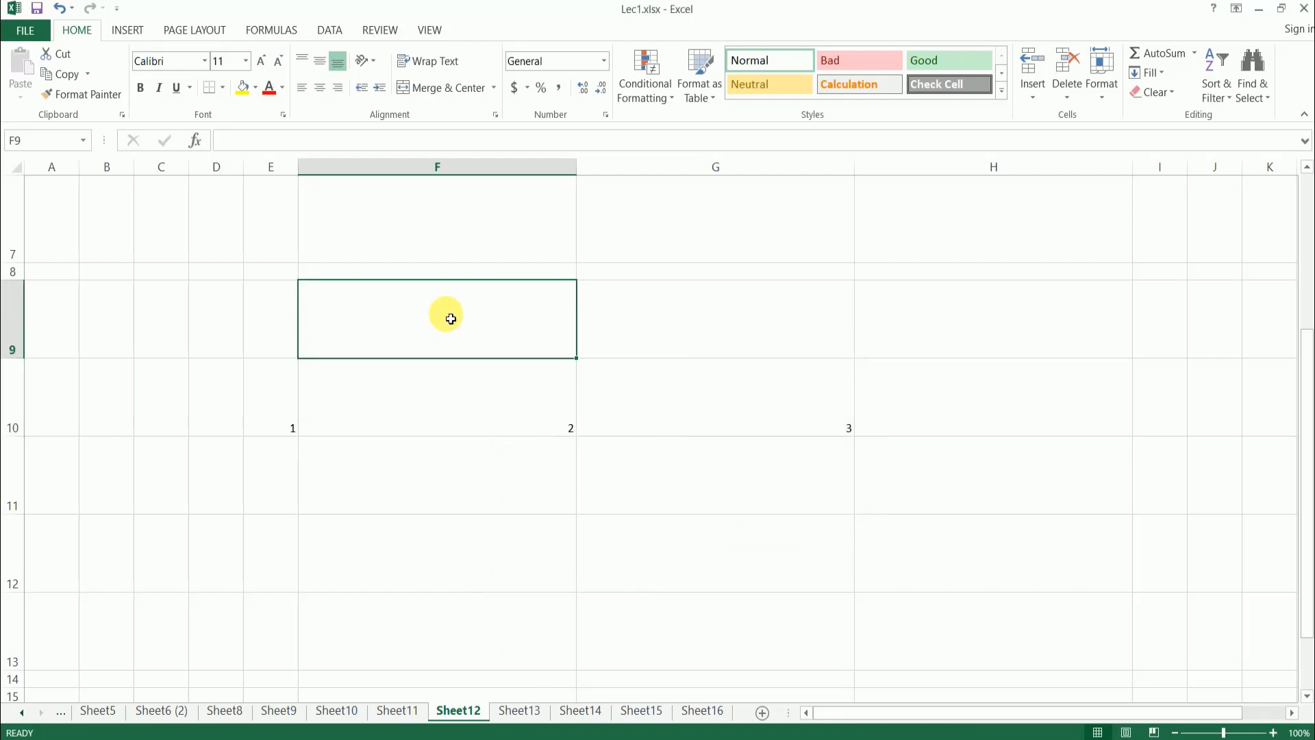
{"action": "type", "text": "5"}
{"action": "left_click", "coordinate": [472, 485]}
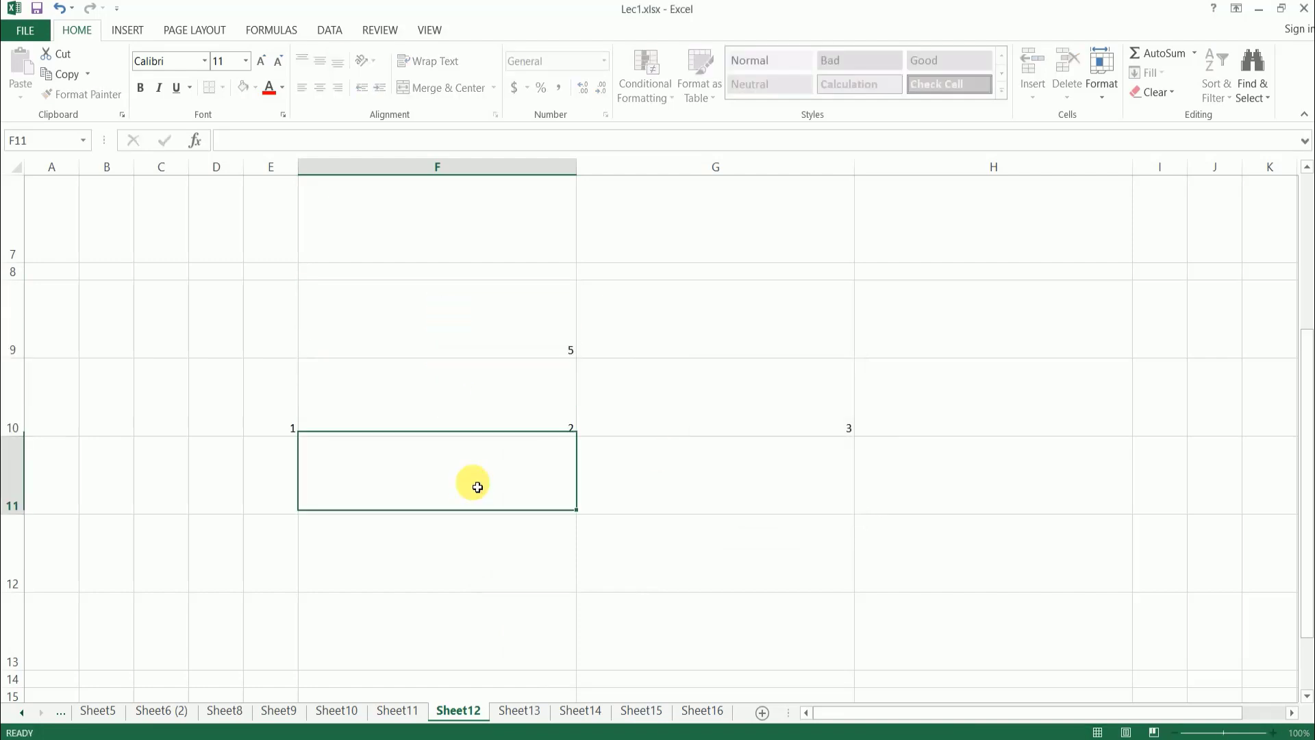
{"action": "type", "text": "6"}
{"action": "left_click", "coordinate": [490, 410]}
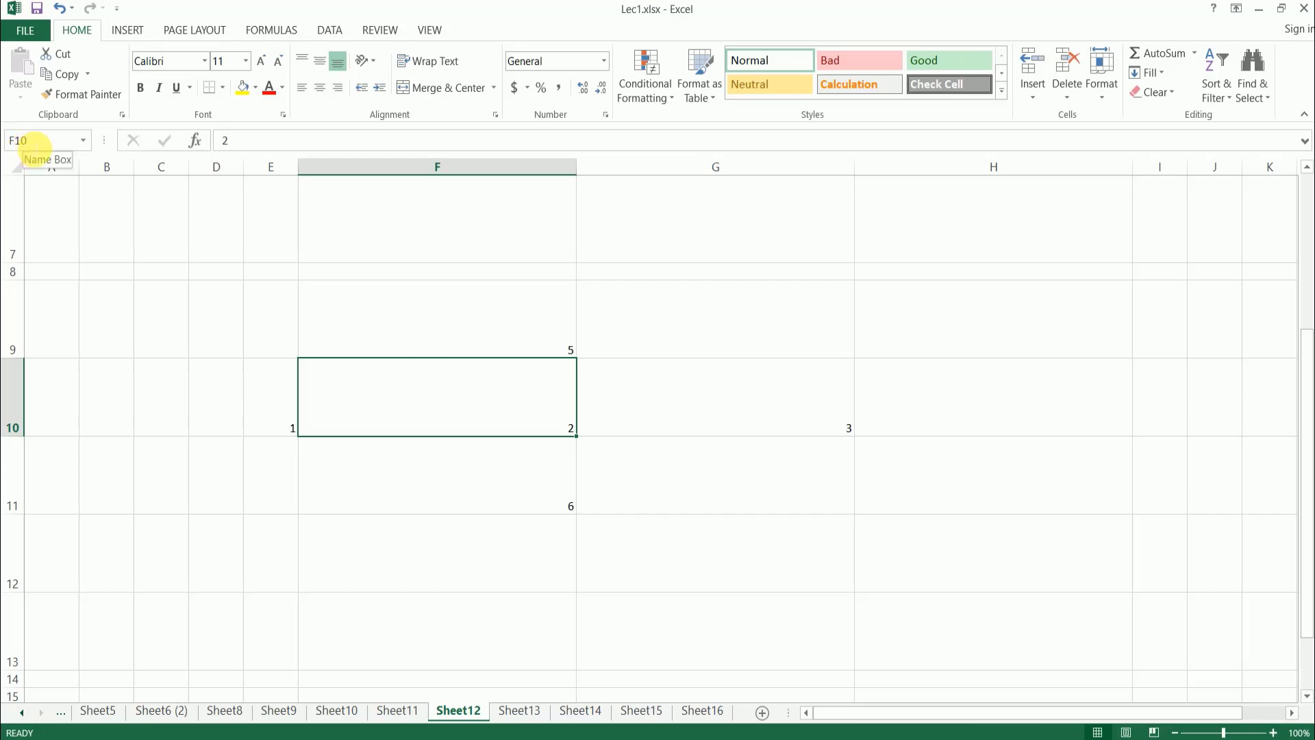
- Try inserting a blank cell at F10 with the existing cells shifted down
{"action": "right_click", "coordinate": [467, 388]}
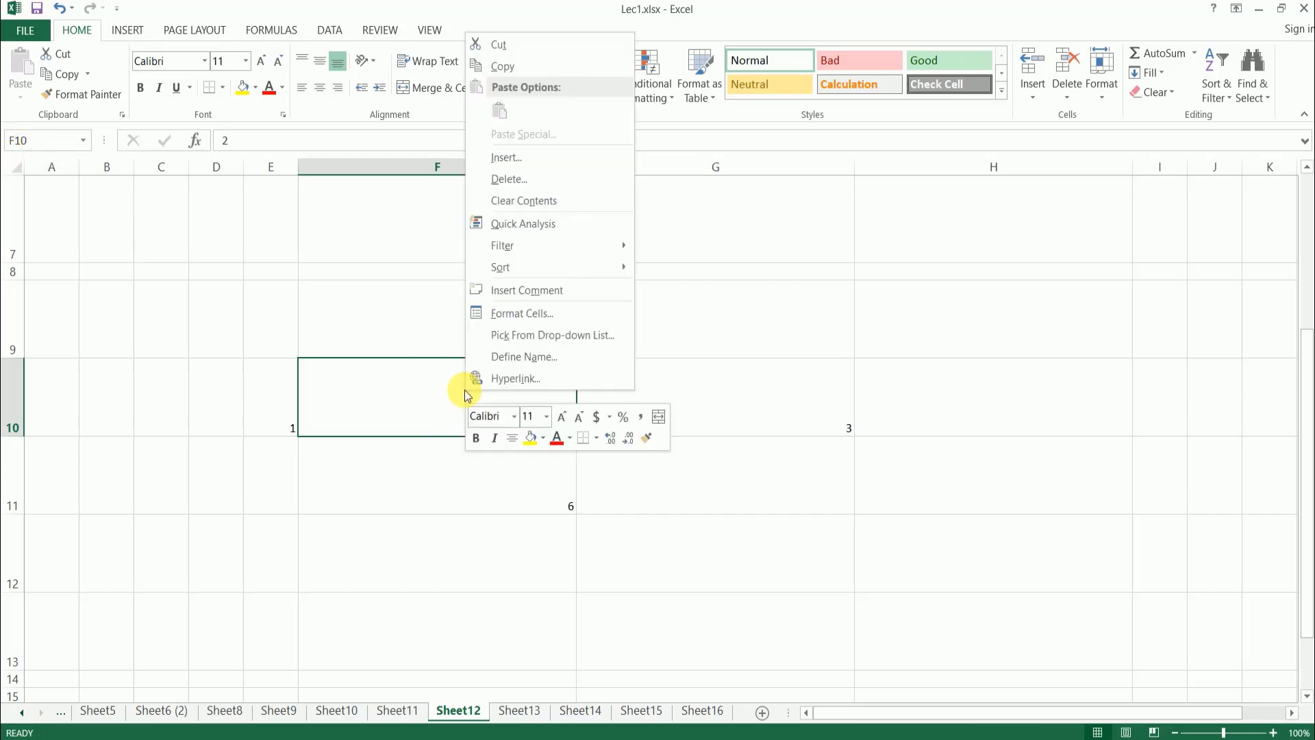
{"action": "left_click", "coordinate": [532, 157]}
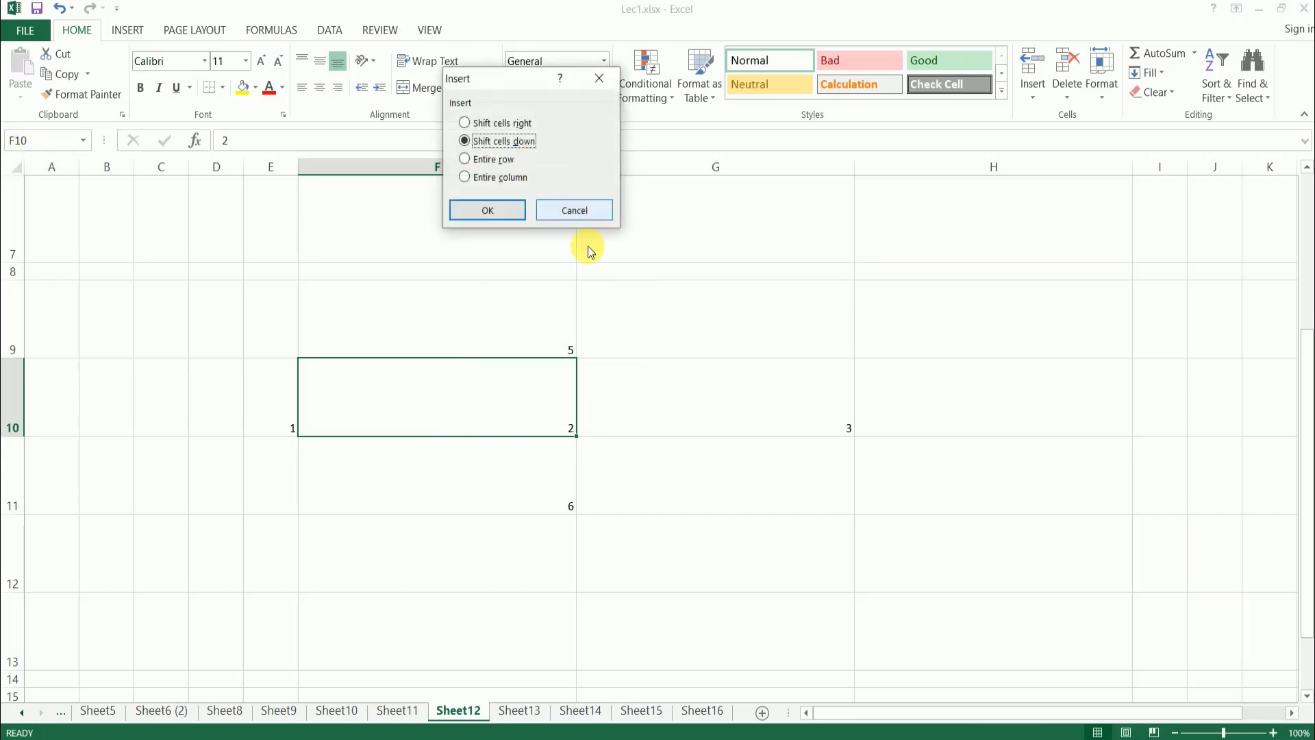
{"action": "left_click_drag", "start_coordinate": [512, 81], "coordinate": [643, 171]}
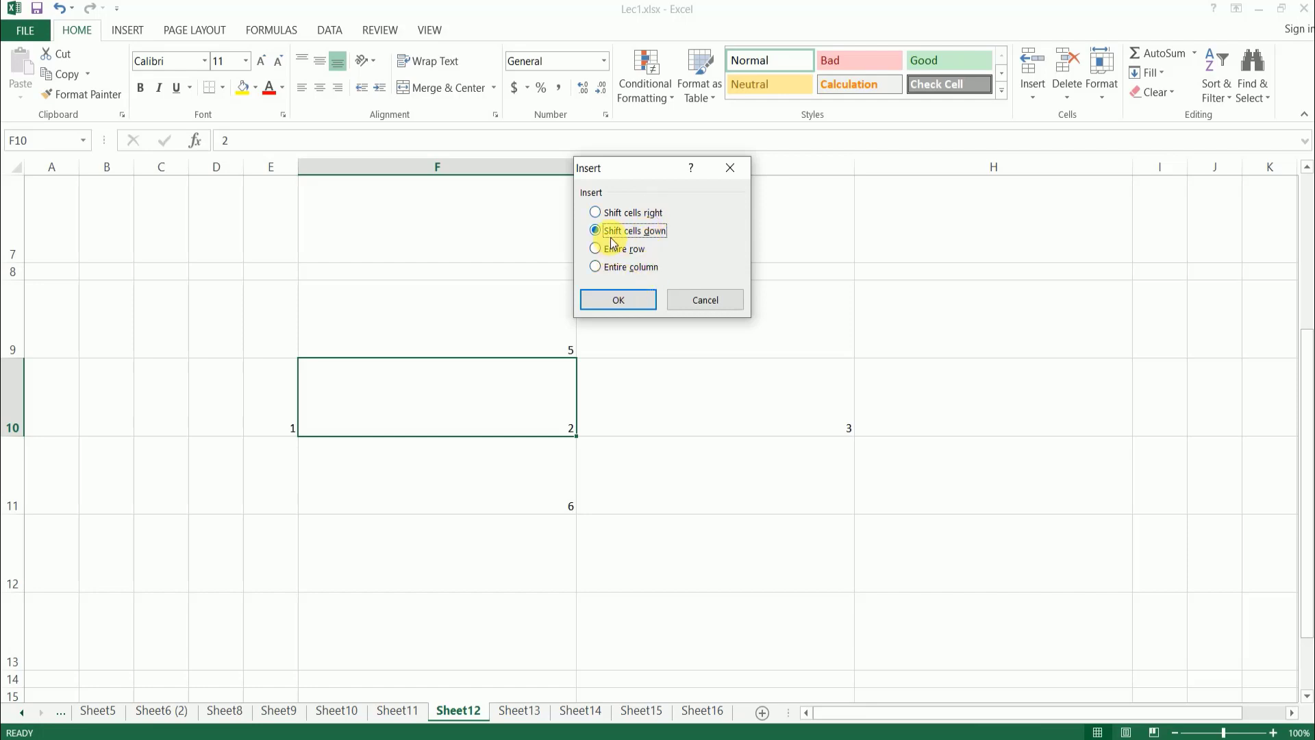
{"action": "left_click", "coordinate": [624, 301]}
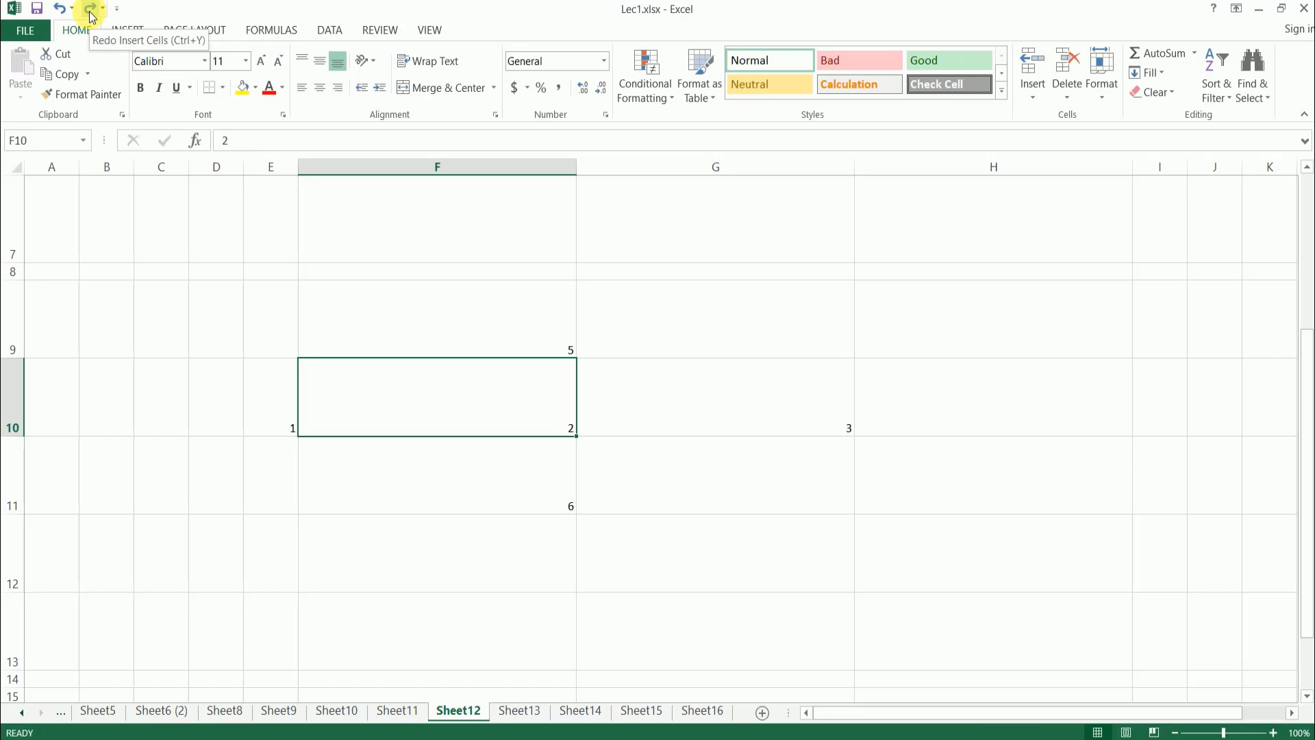
- Try inserting a blank cell at F10 with the existing cells shifted right, and undo the insertion
{"action": "left_click", "coordinate": [432, 466]}
{"action": "left_click", "coordinate": [420, 397]}
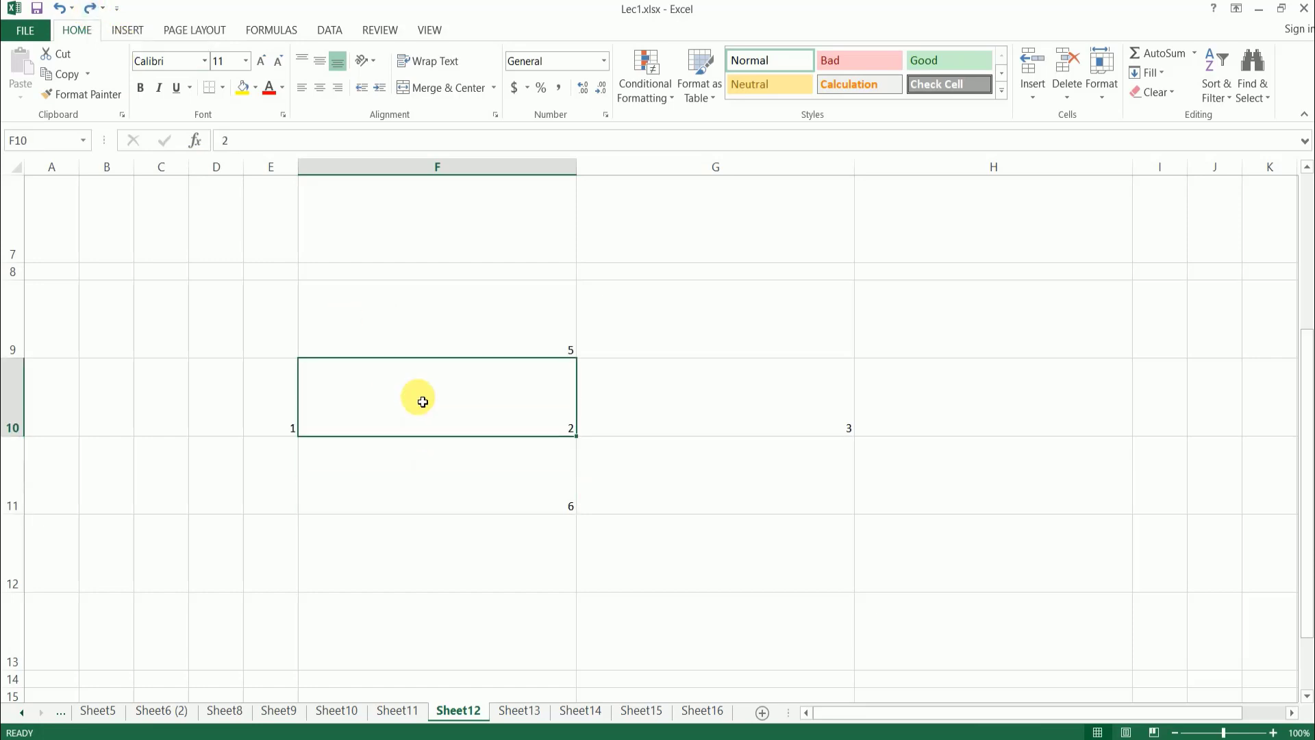
{"action": "right_click", "coordinate": [429, 396]}
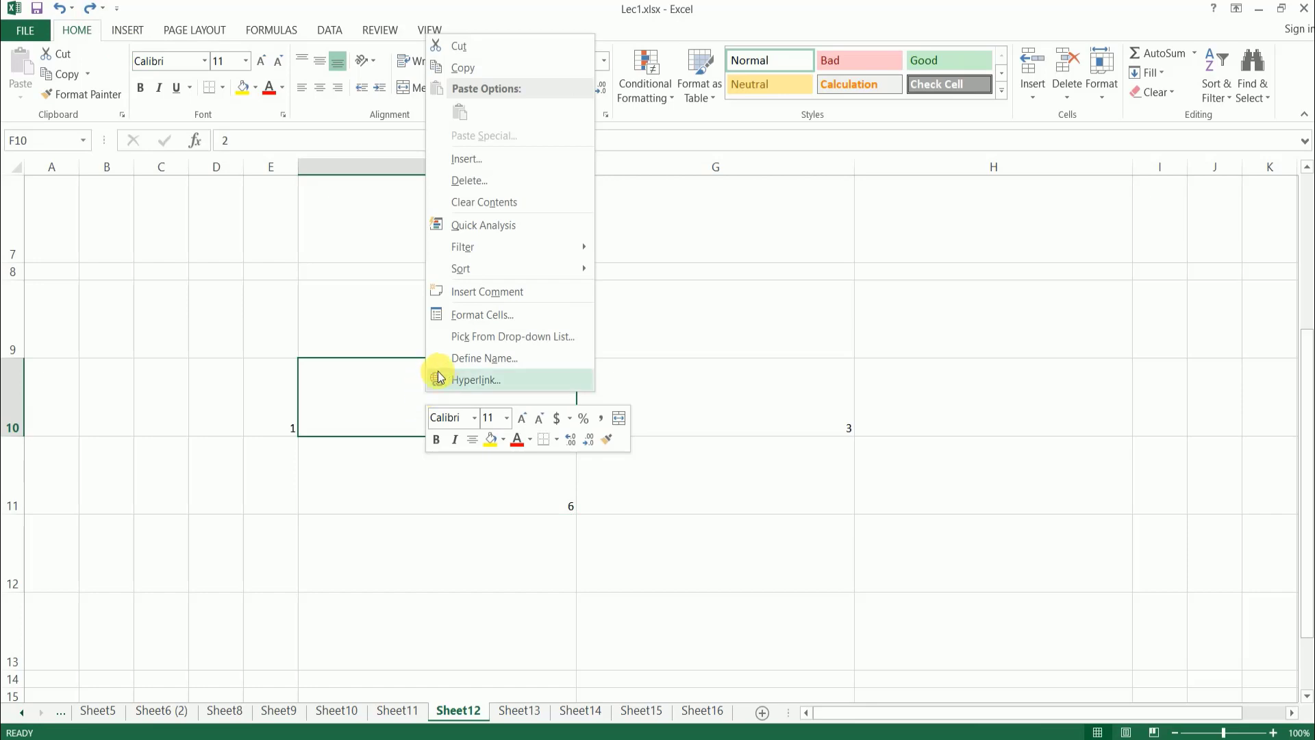
{"action": "left_click", "coordinate": [482, 158]}
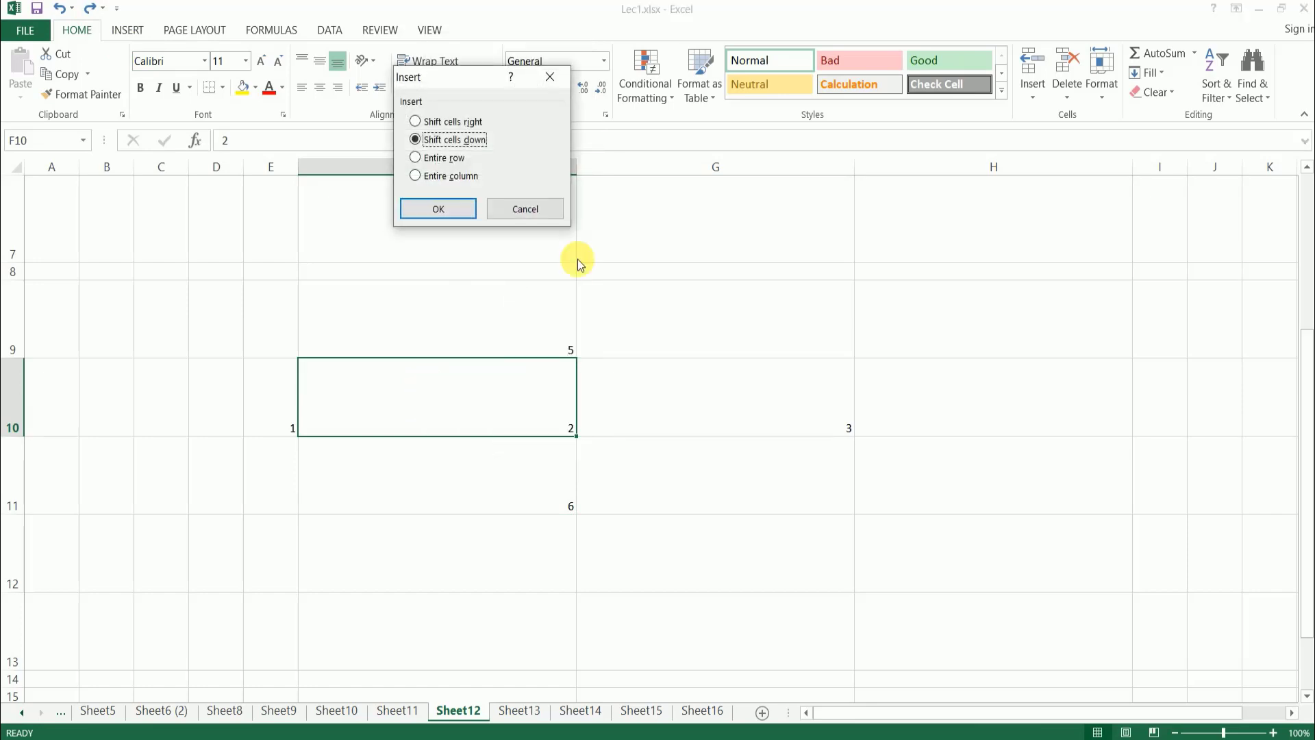
{"action": "left_click", "coordinate": [451, 122]}
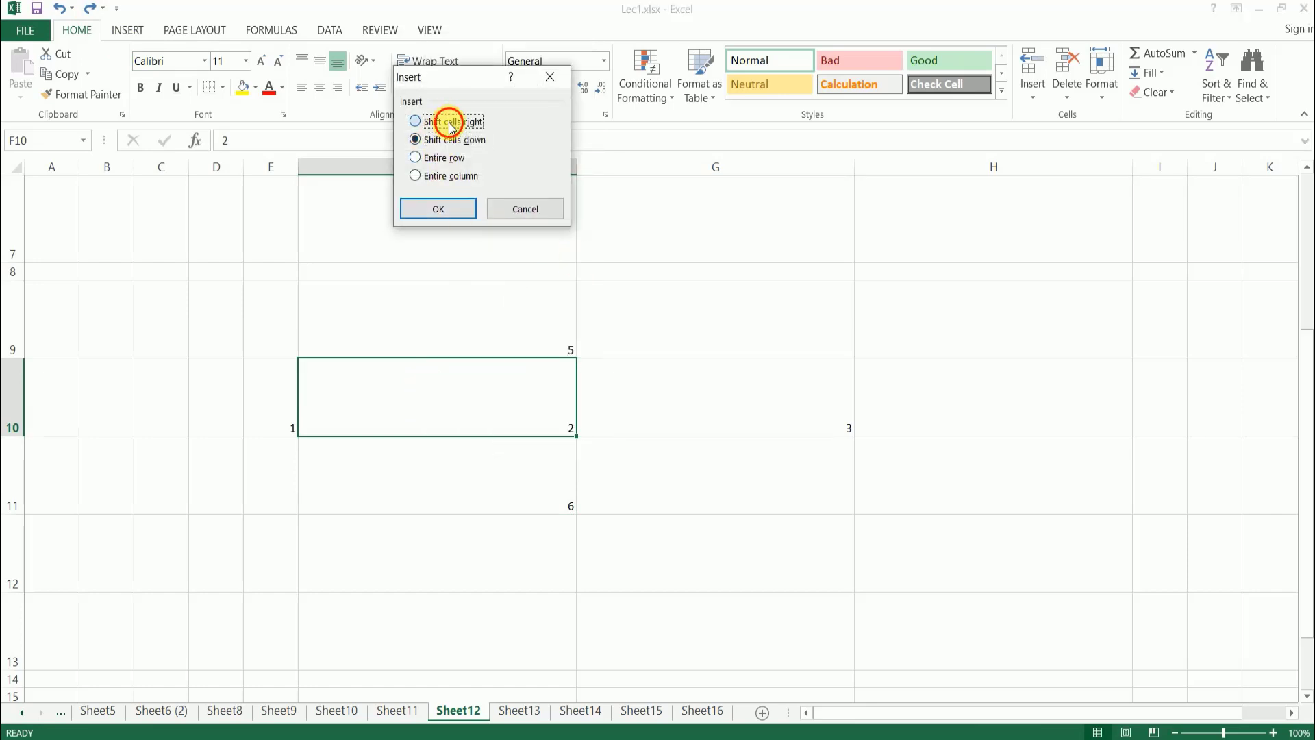
{"action": "left_click", "coordinate": [434, 211]}
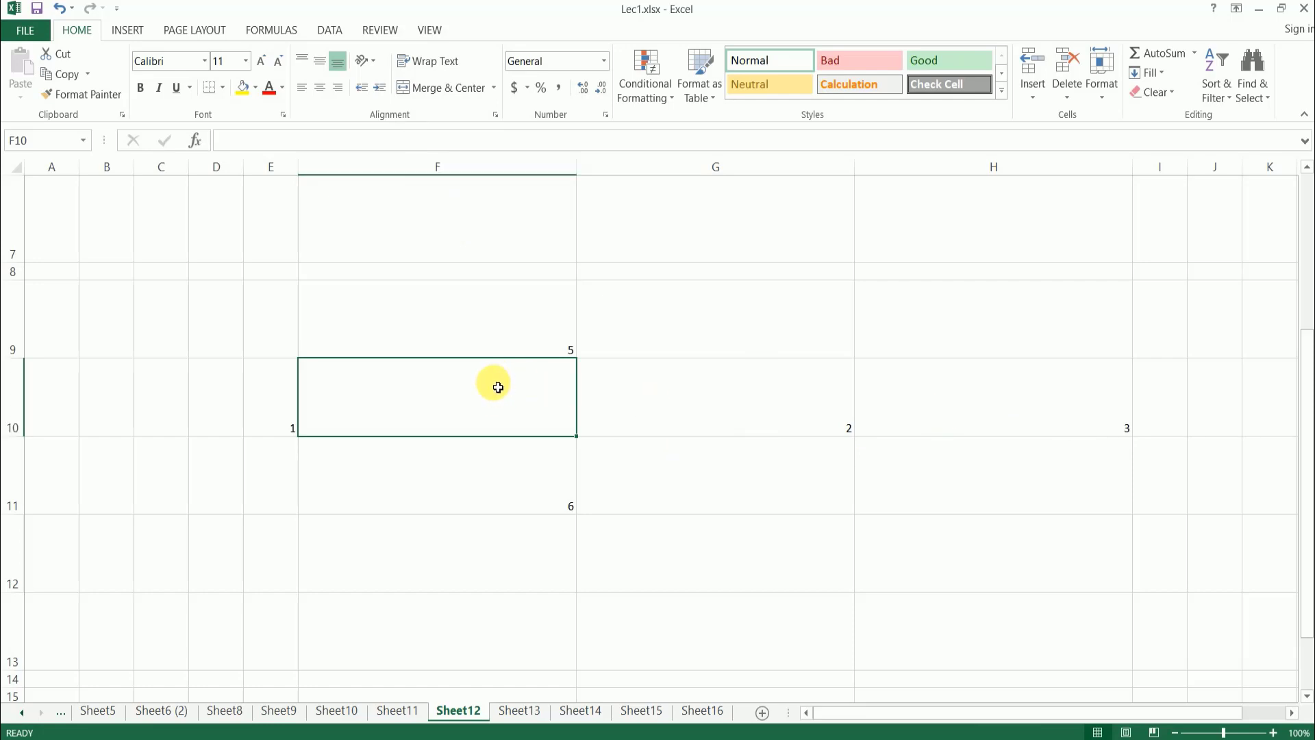
{"action": "key", "text": "ctrl+z"}
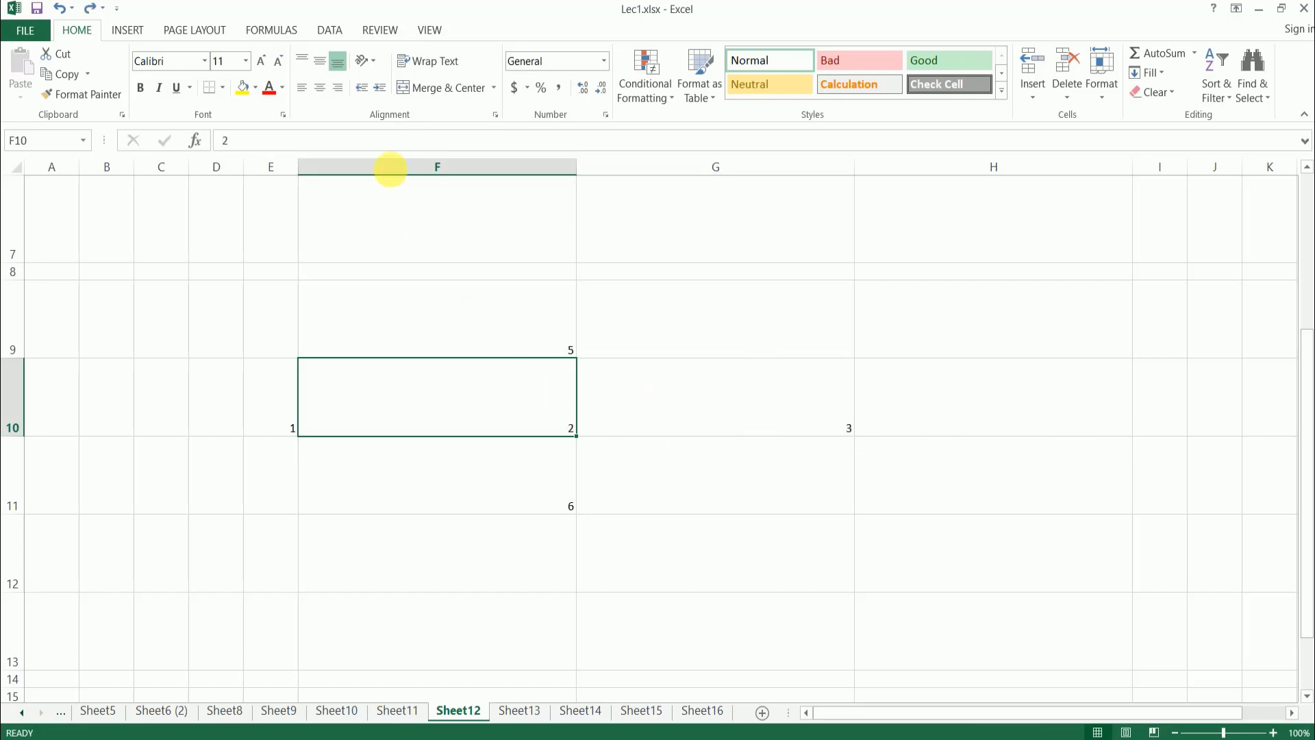
- Insert an entire blank row at cell F10
{"action": "right_click", "coordinate": [461, 371]}
{"action": "left_click", "coordinate": [527, 496]}
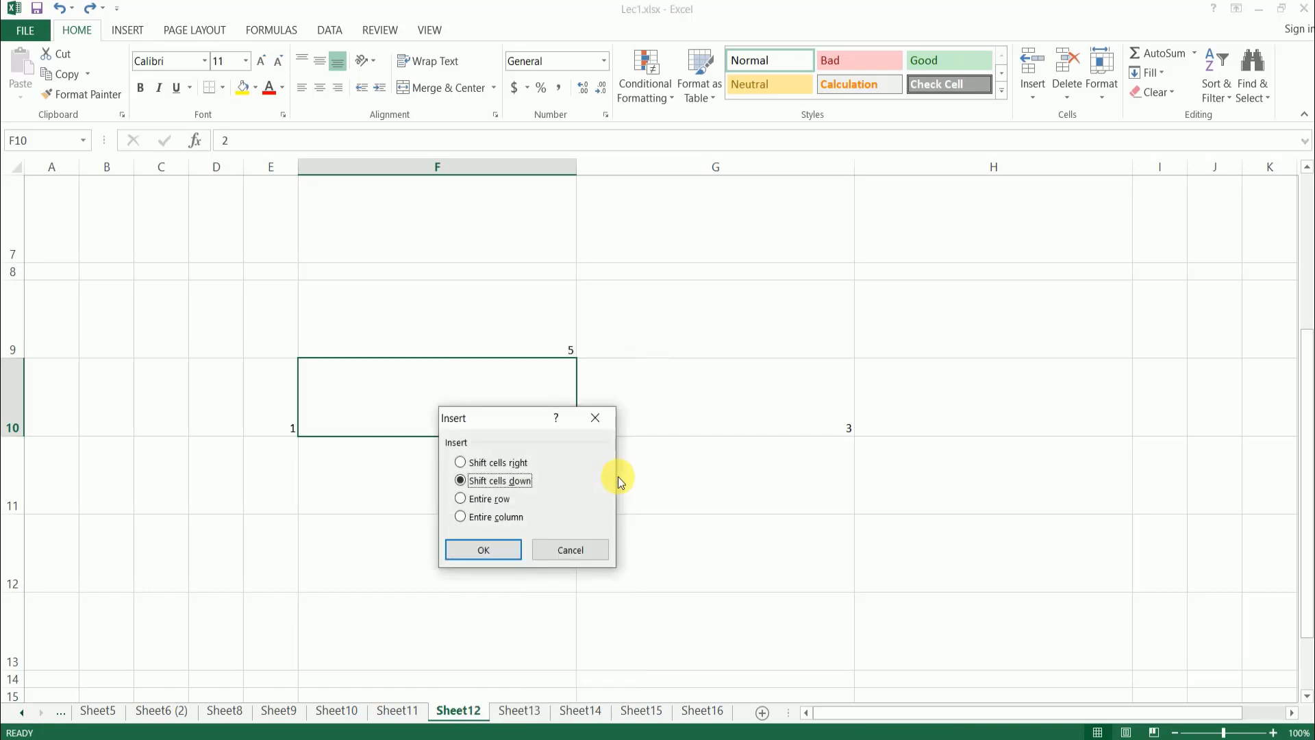
{"action": "left_click", "coordinate": [490, 500]}
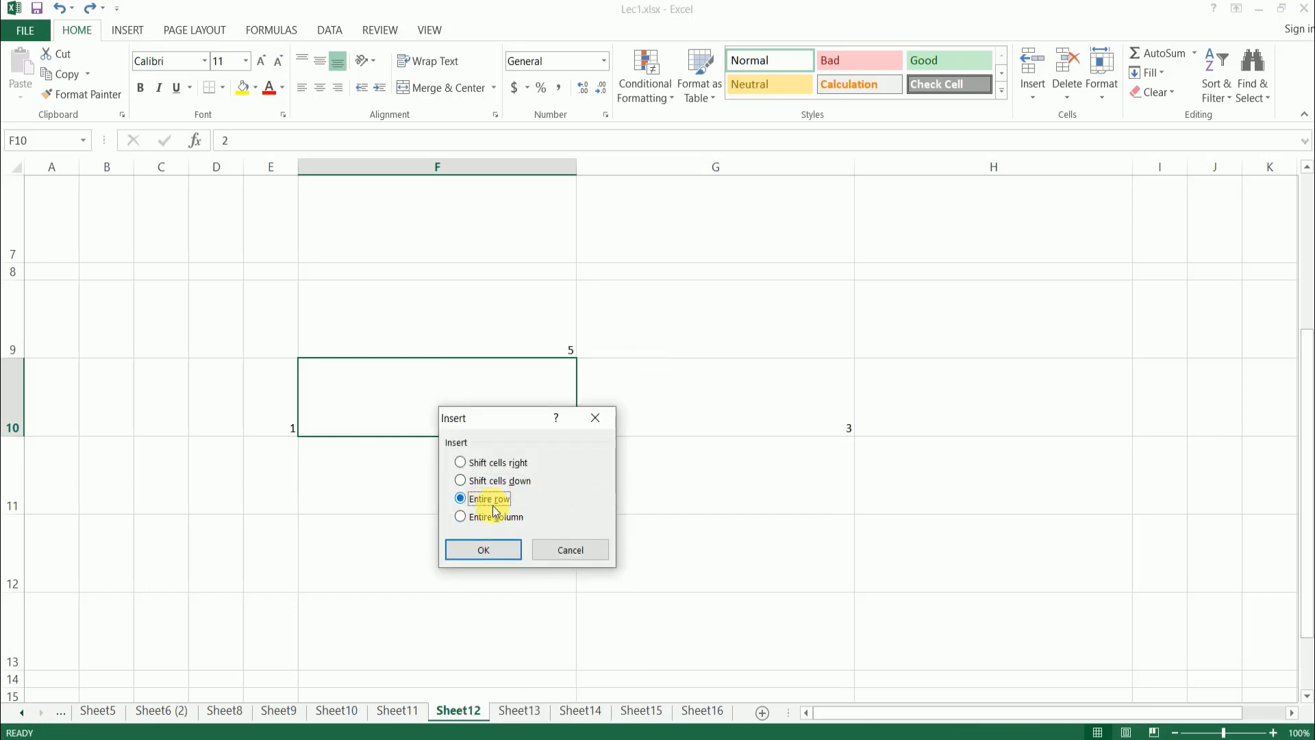
{"action": "left_click", "coordinate": [495, 552]}
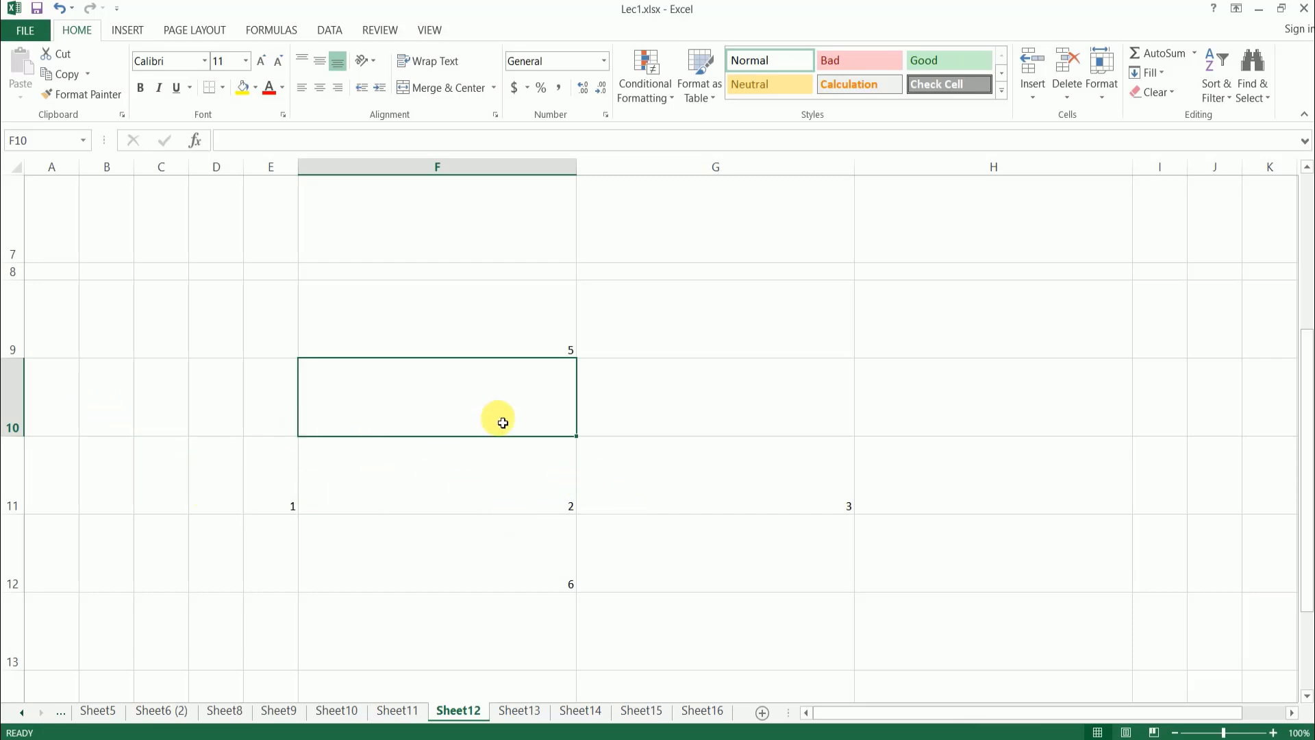
- Insert an entire blank column at cell F10 and check the cell addresses of E10 and F10
{"action": "right_click", "coordinate": [496, 380]}
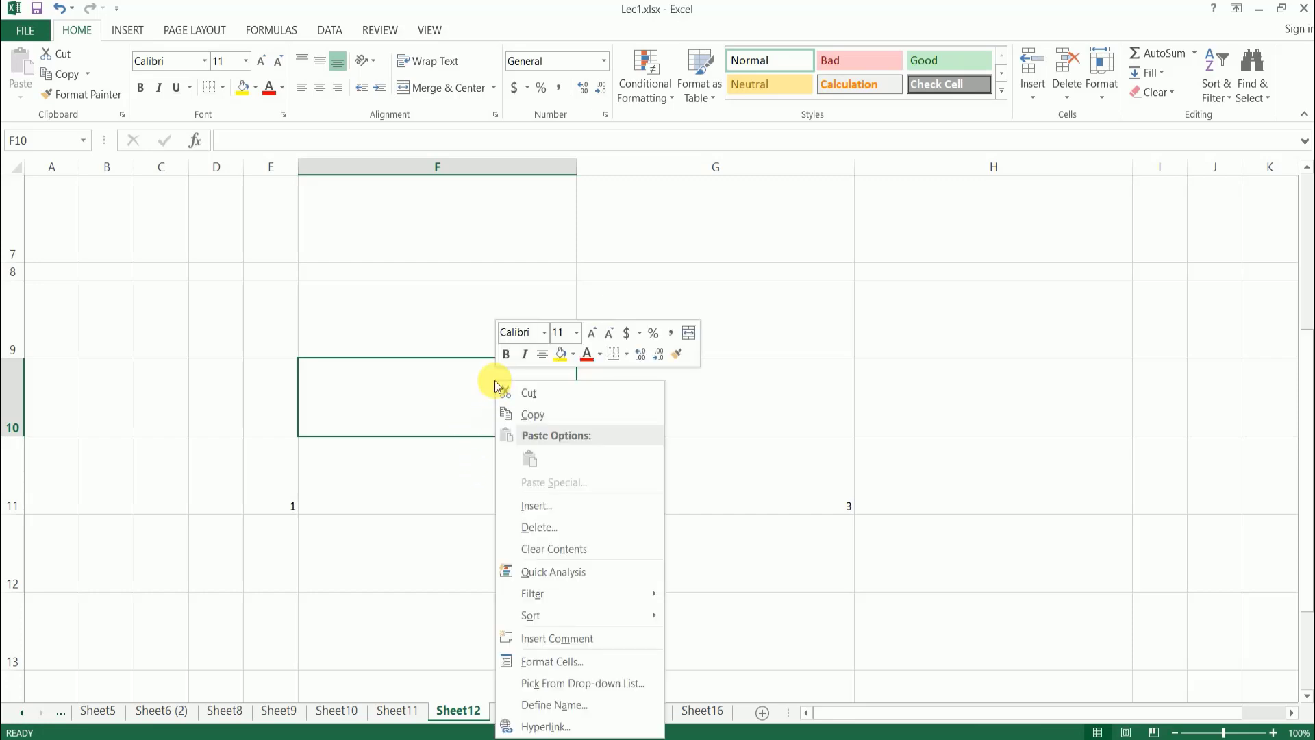
{"action": "left_click", "coordinate": [565, 508]}
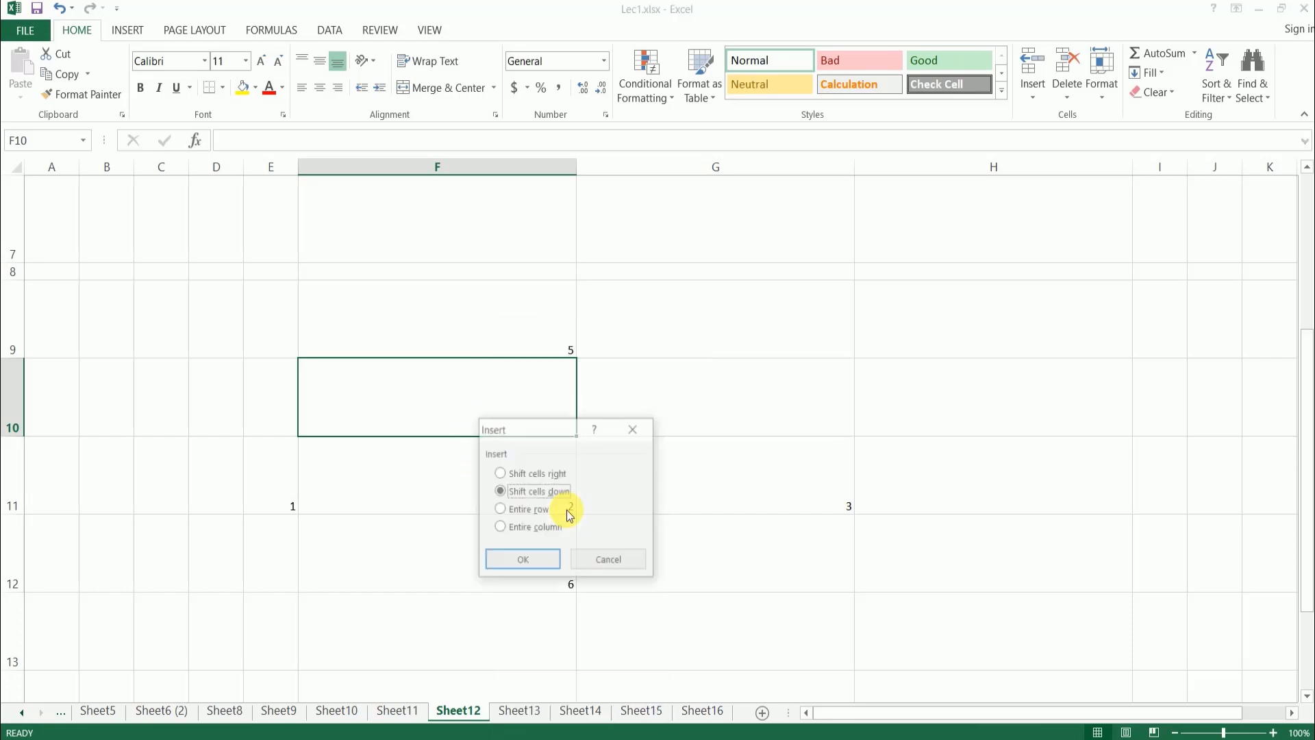
{"action": "left_click", "coordinate": [537, 529]}
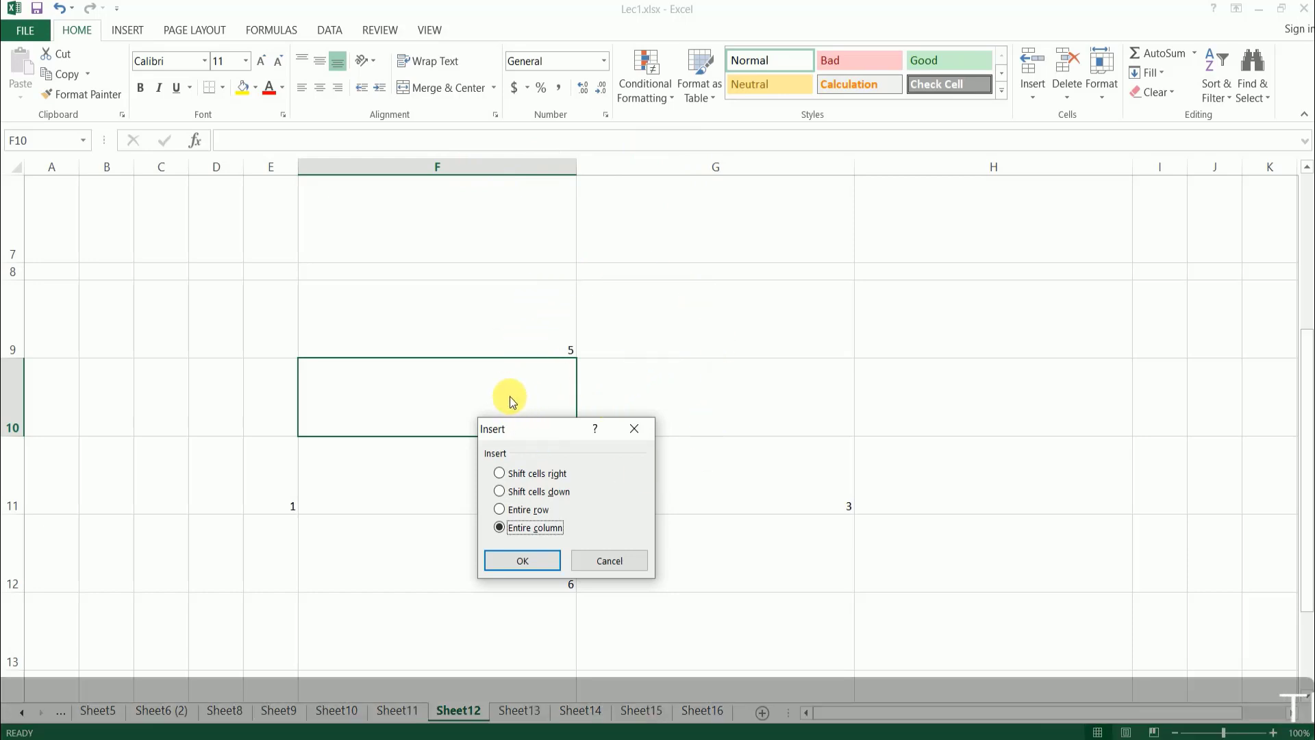
{"action": "left_click", "coordinate": [515, 560]}
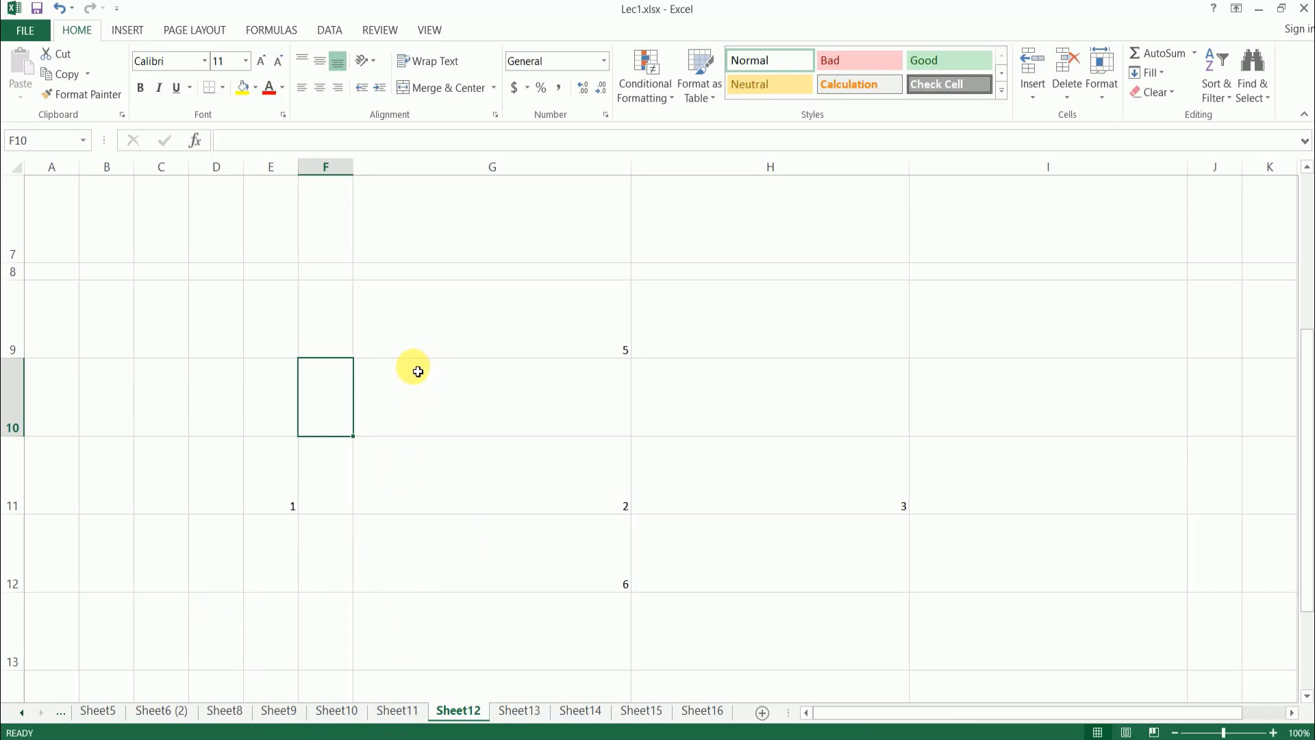
{"action": "left_click", "coordinate": [282, 411]}
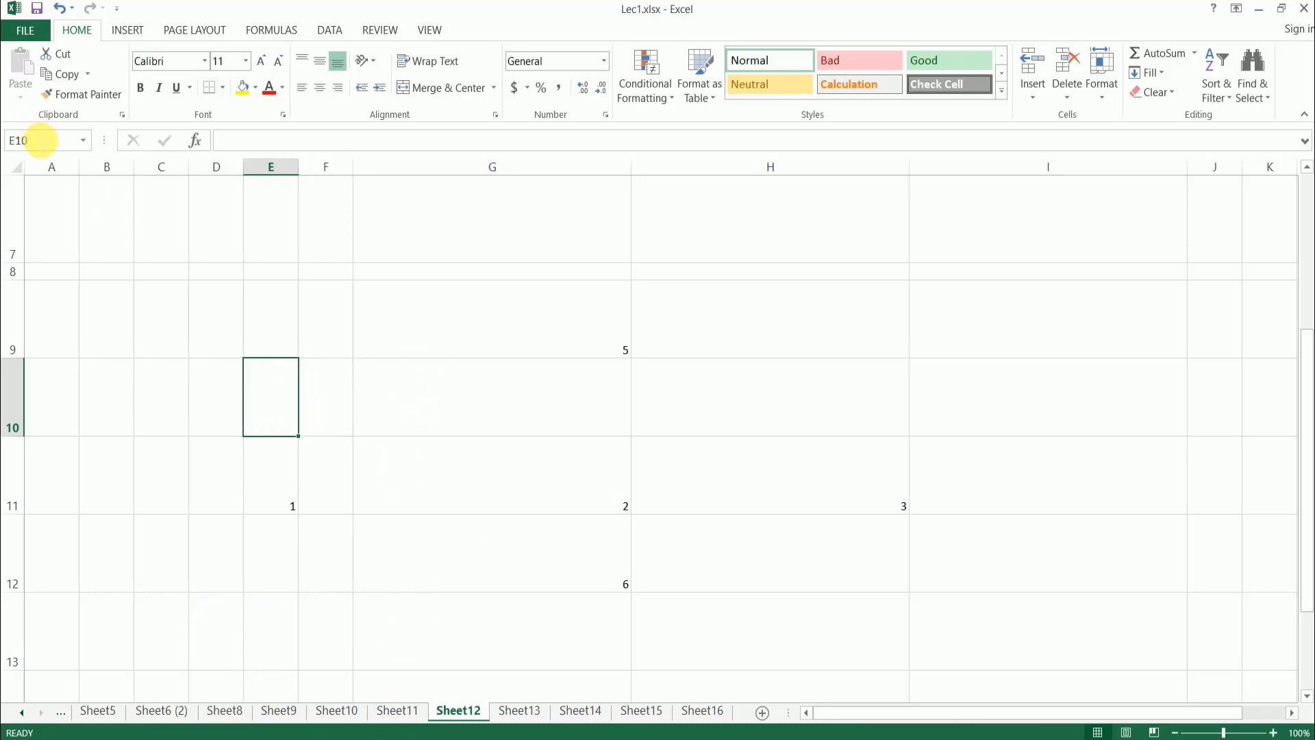
{"action": "left_click", "coordinate": [318, 391]}
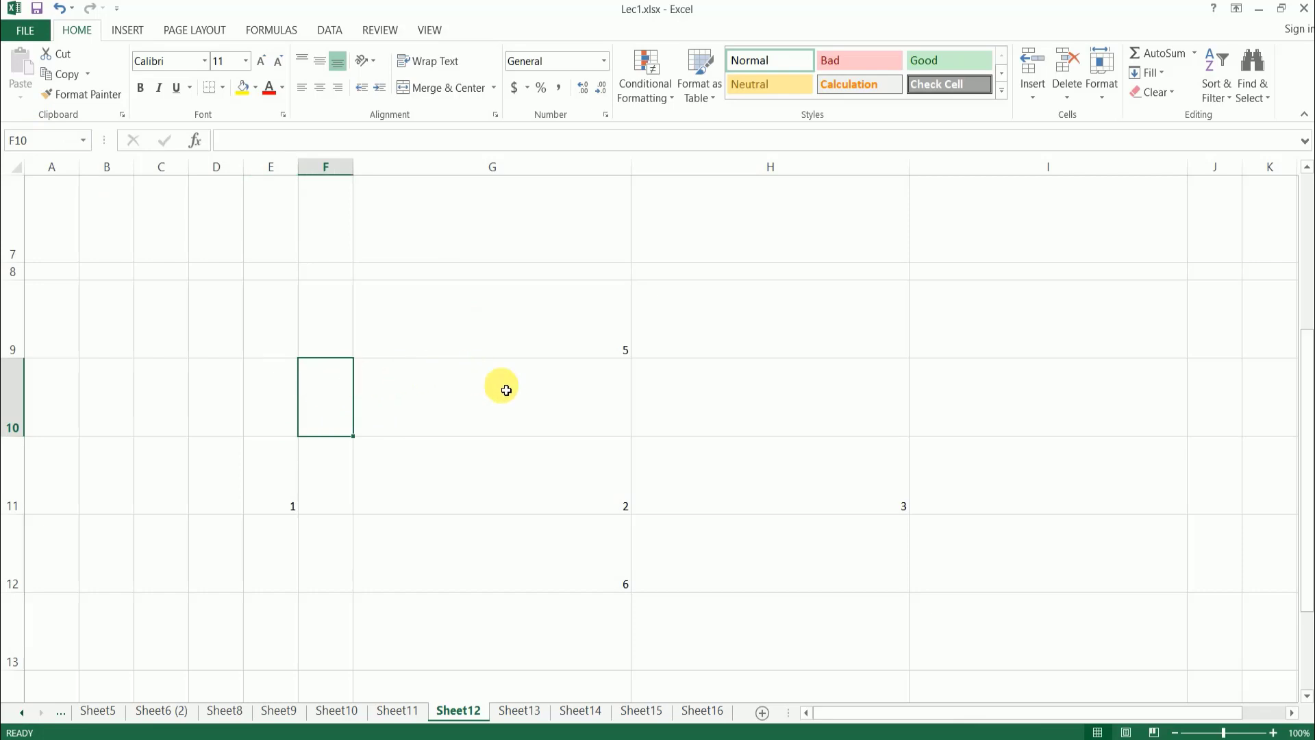